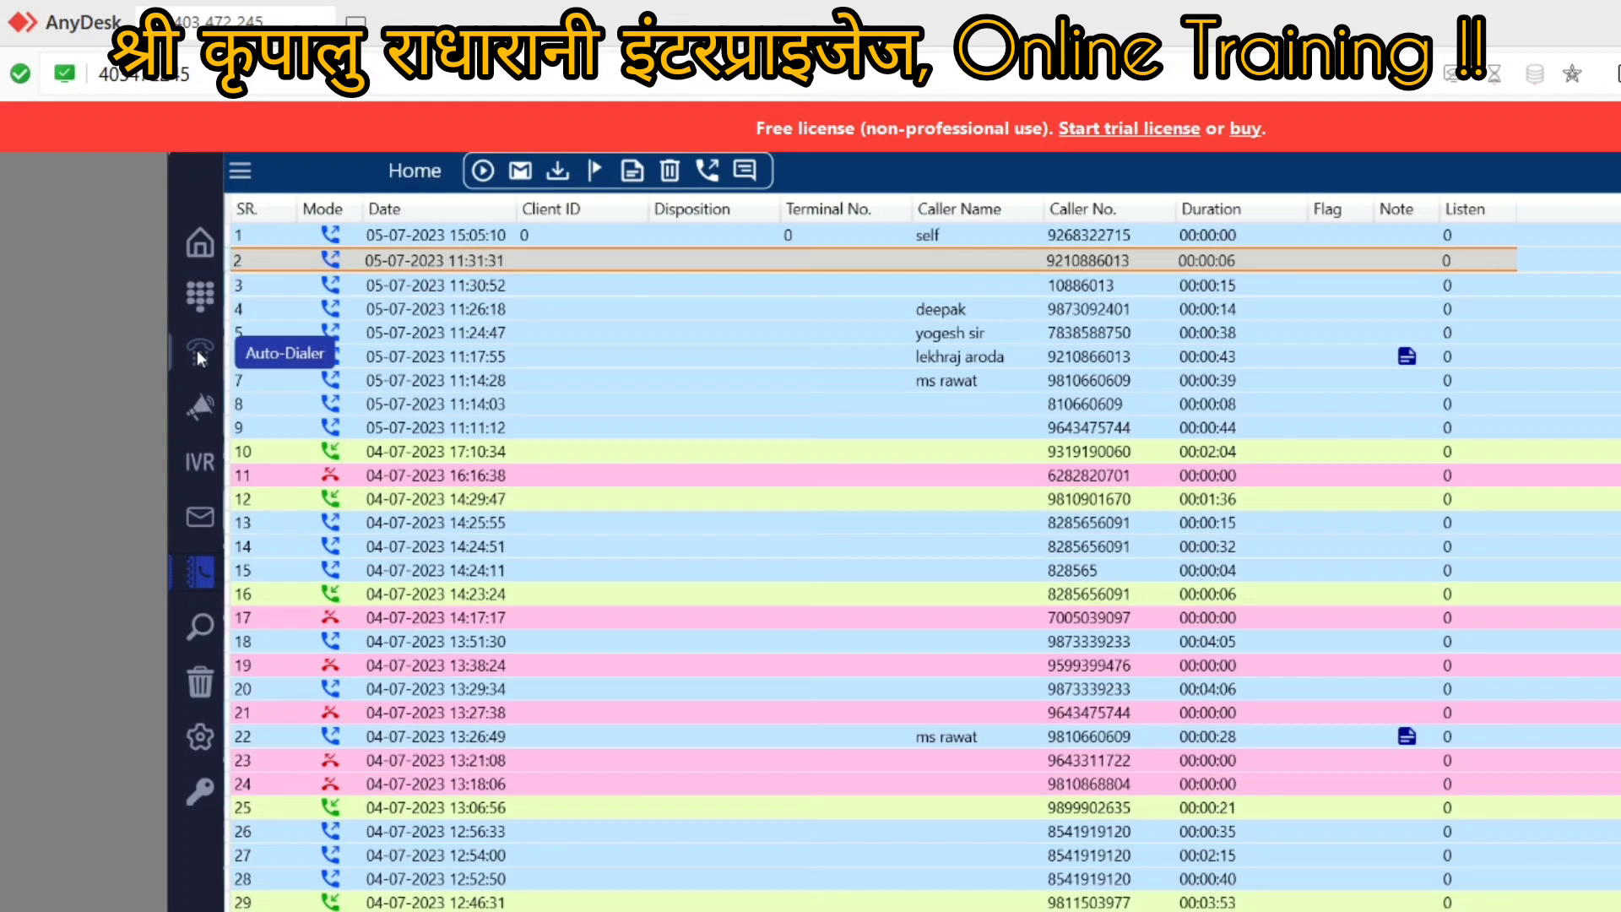
# Step: Open the Auto-Dialer and its Add Calls dialog for importing contacts from a file
pyautogui.click(200, 353)
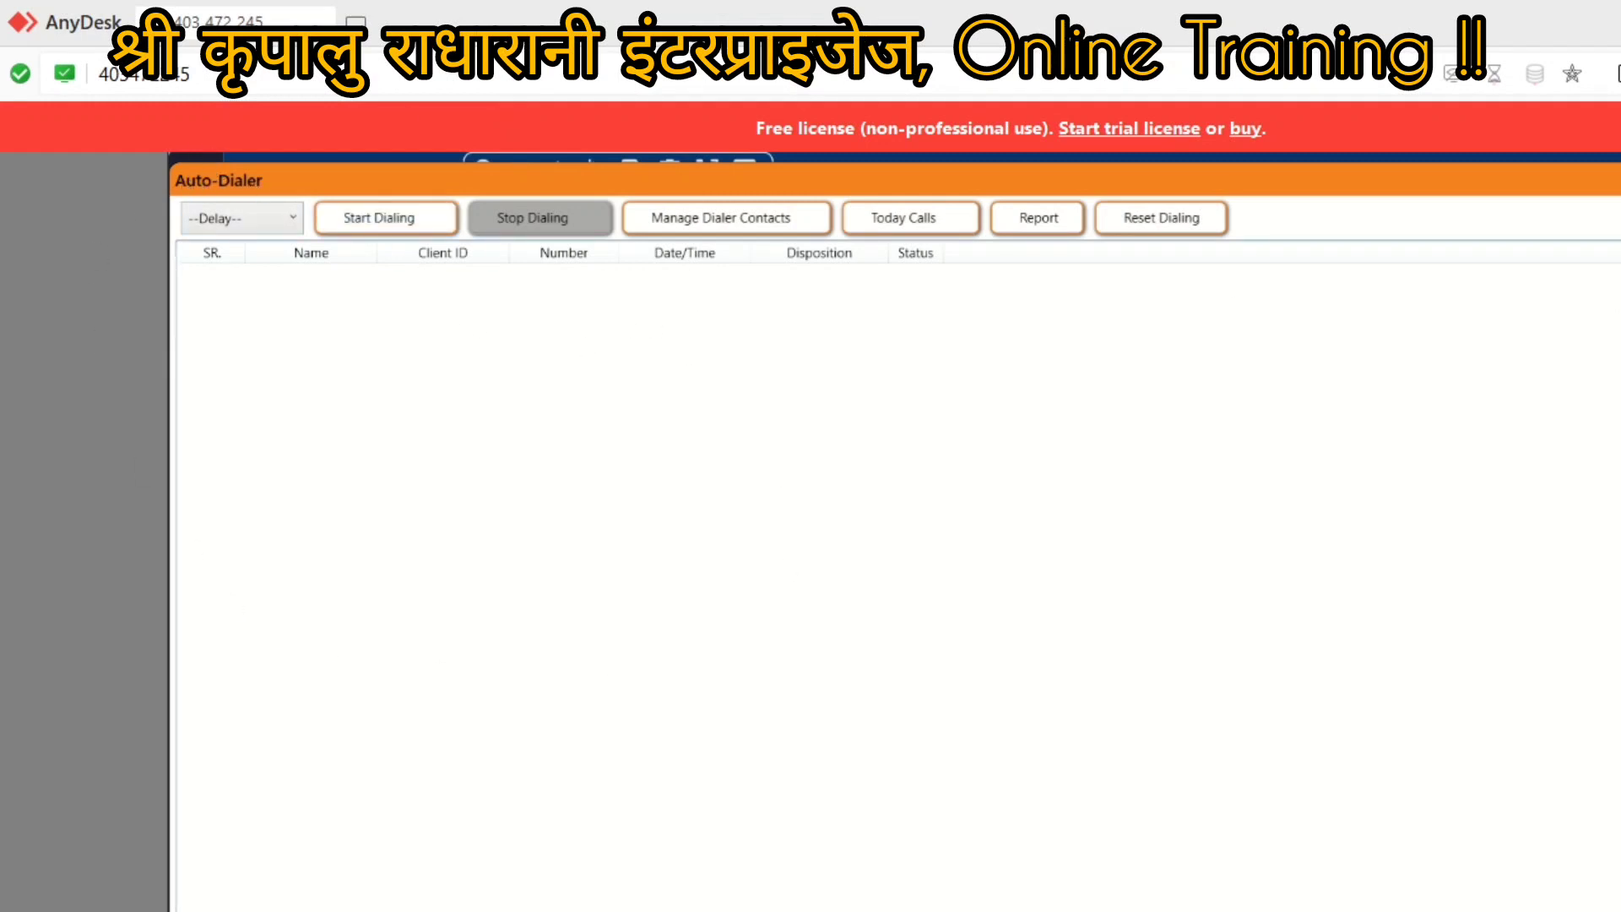
pyautogui.click(673, 221)
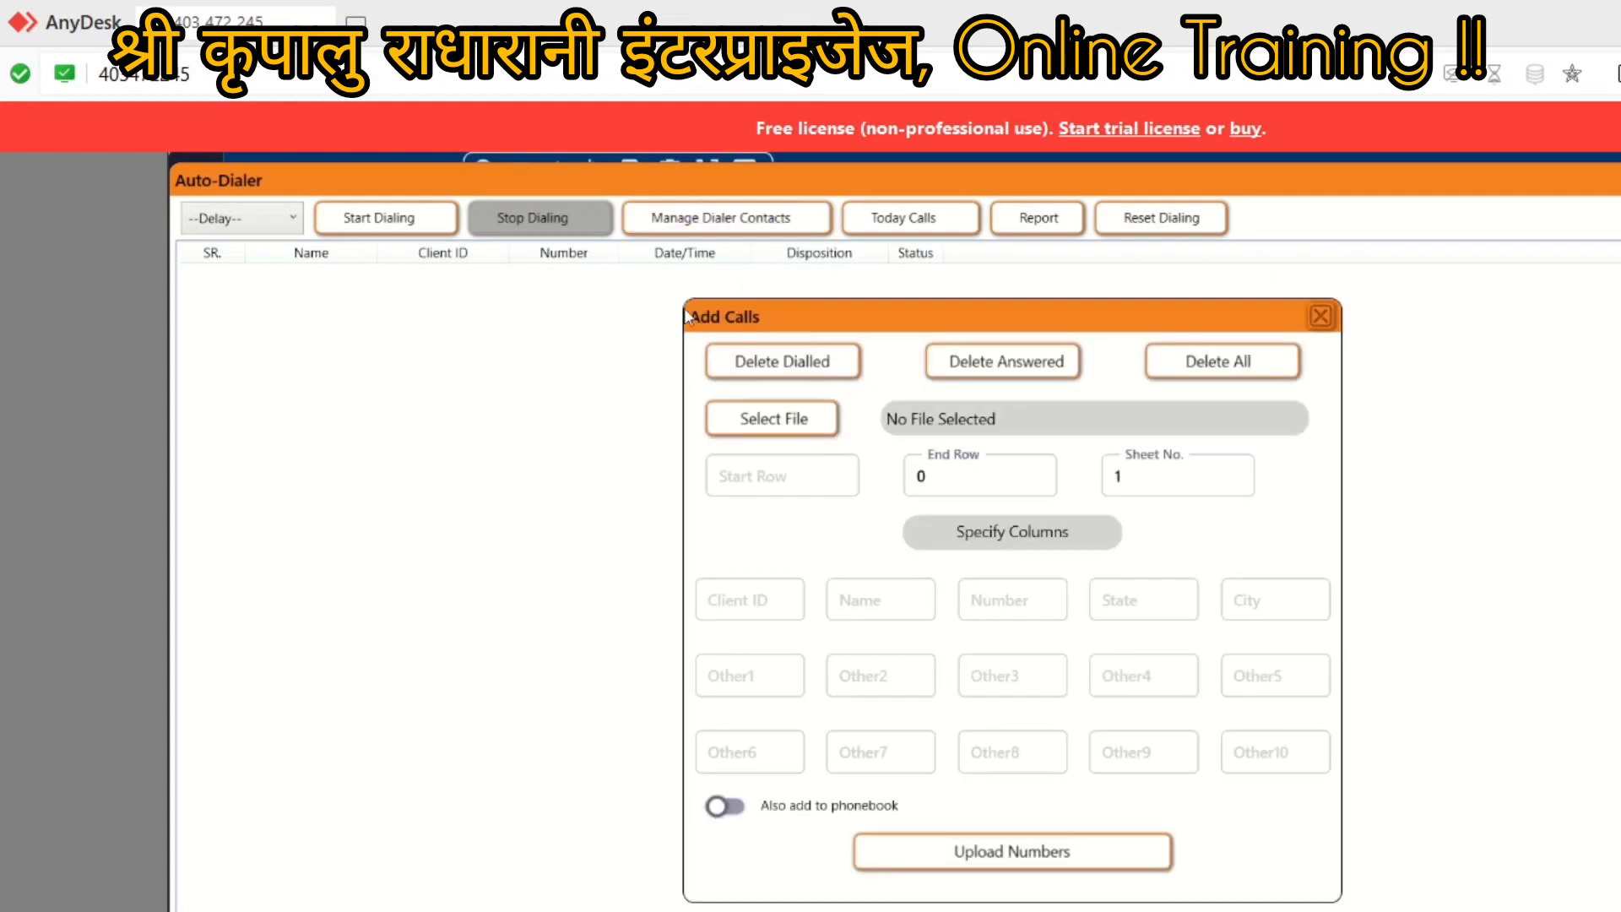
# Step: Choose New Microsoft Excel Worksheet on the Desktop as the import file and open it in Excel
pyautogui.click(755, 422)
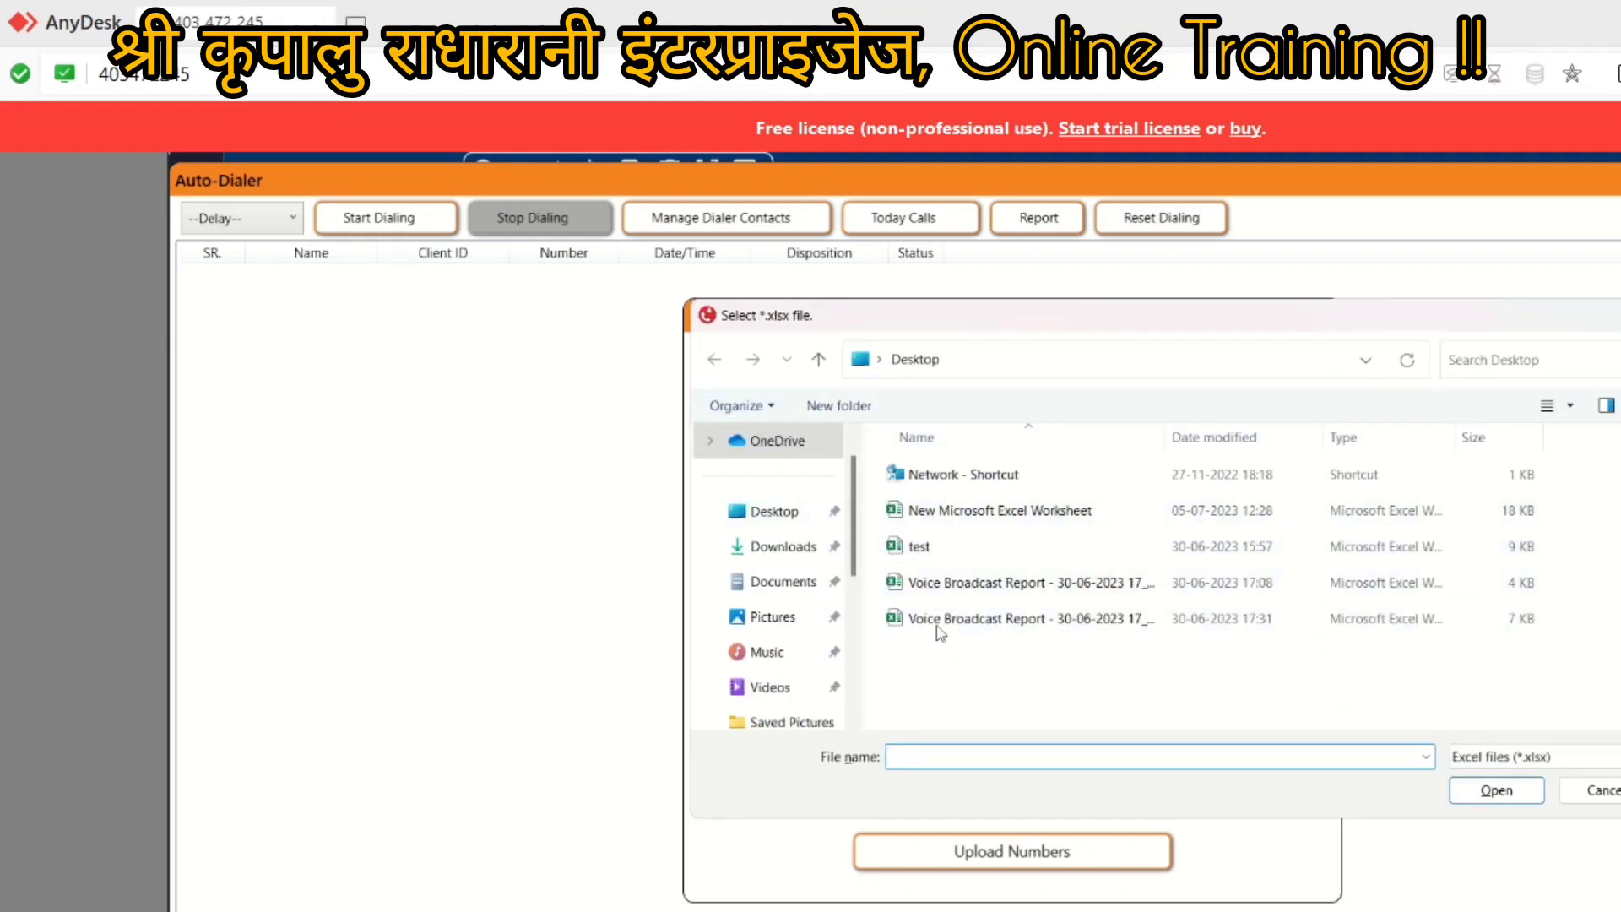
pyautogui.click(925, 517)
pyautogui.rightClick(932, 518)
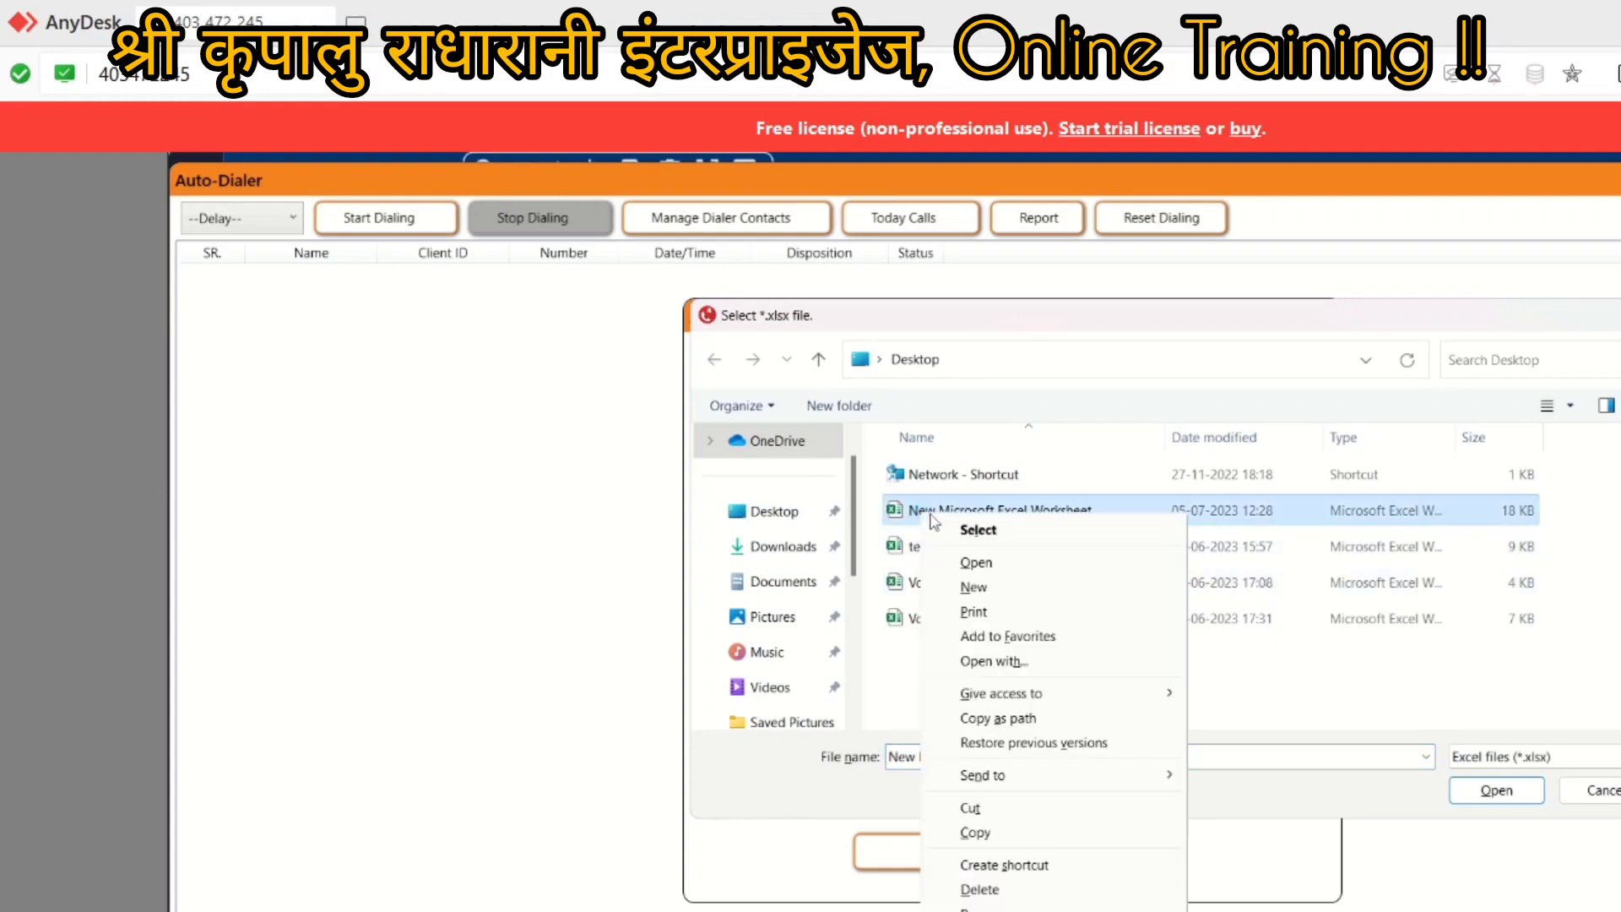
pyautogui.click(971, 568)
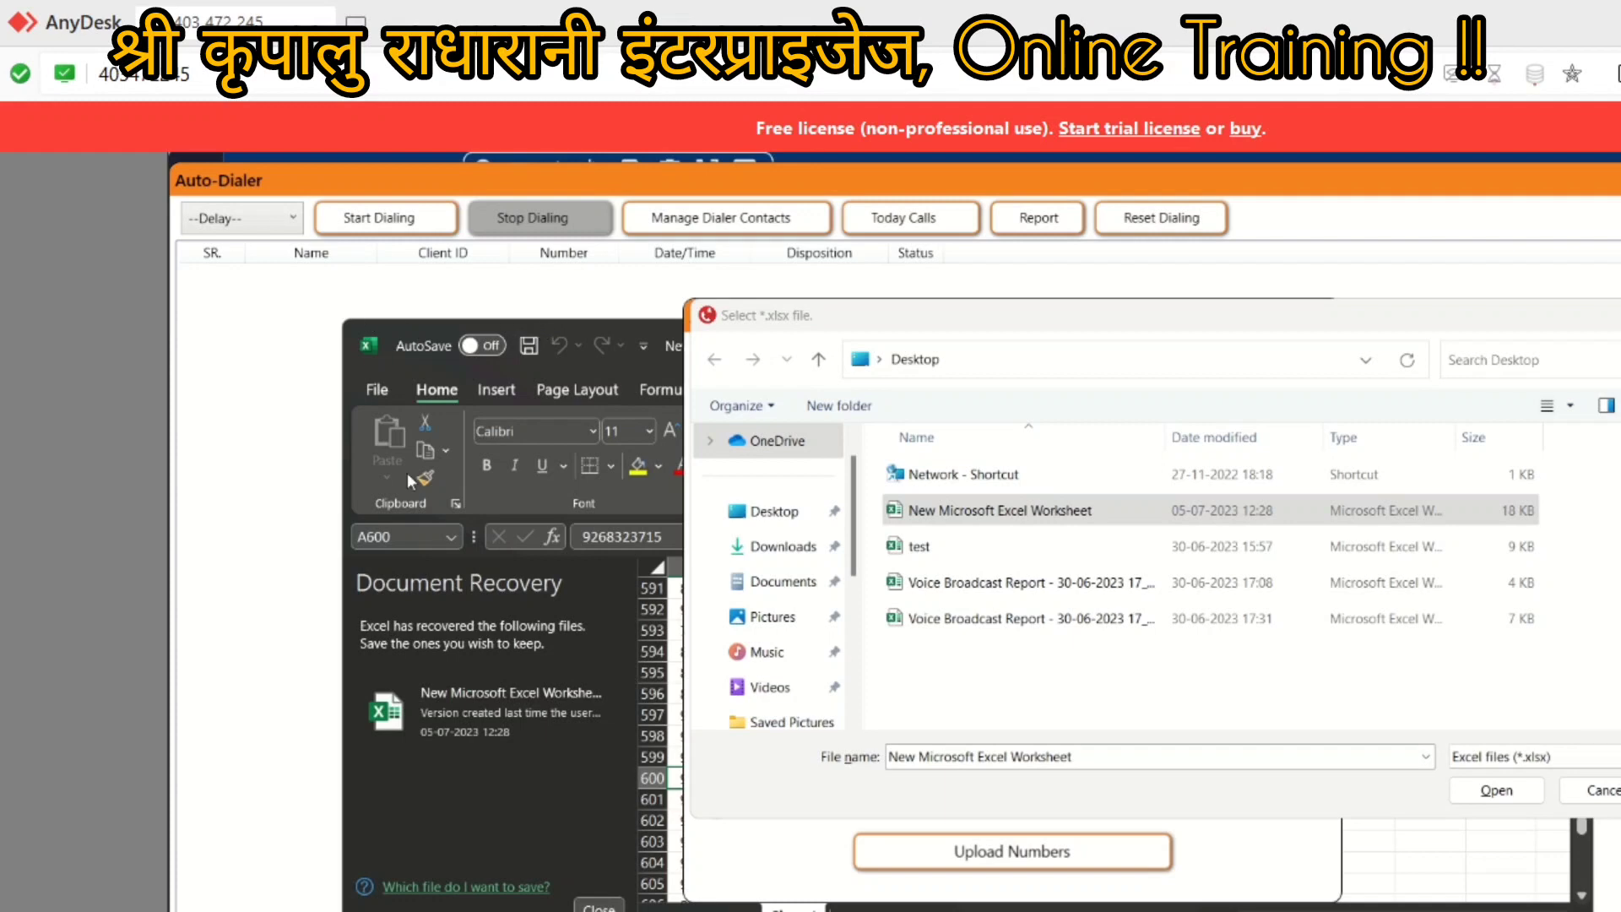
# Step: Close Excel's recovery pane, review the column A phone numbers, and confirm the workbook for import
pyautogui.click(607, 903)
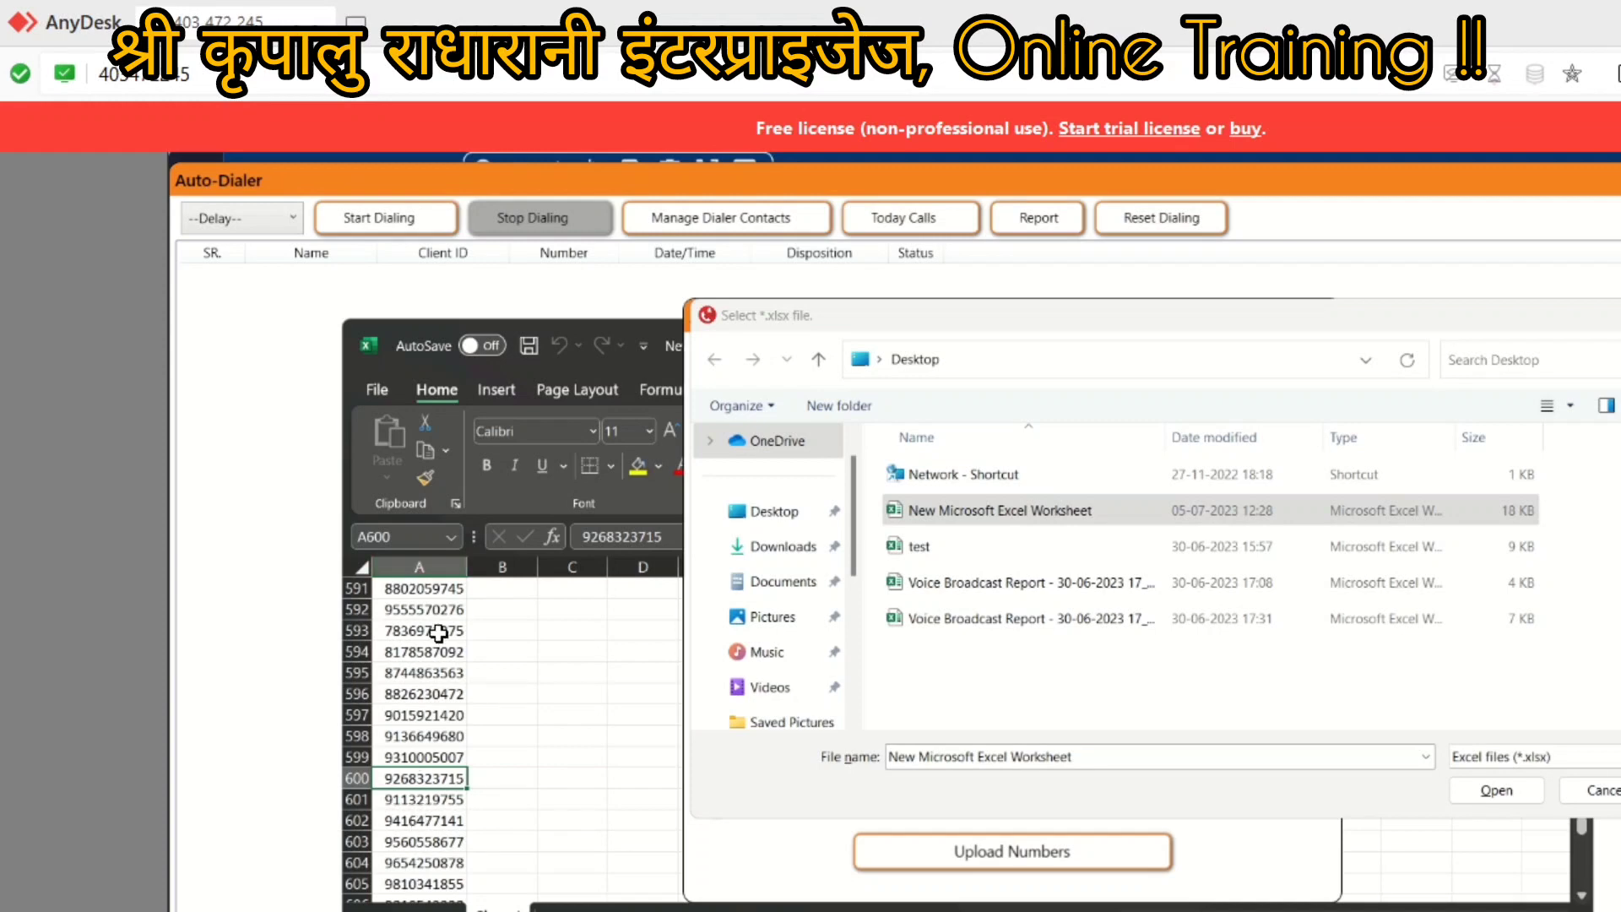
pyautogui.scroll(-1, 420, 812)
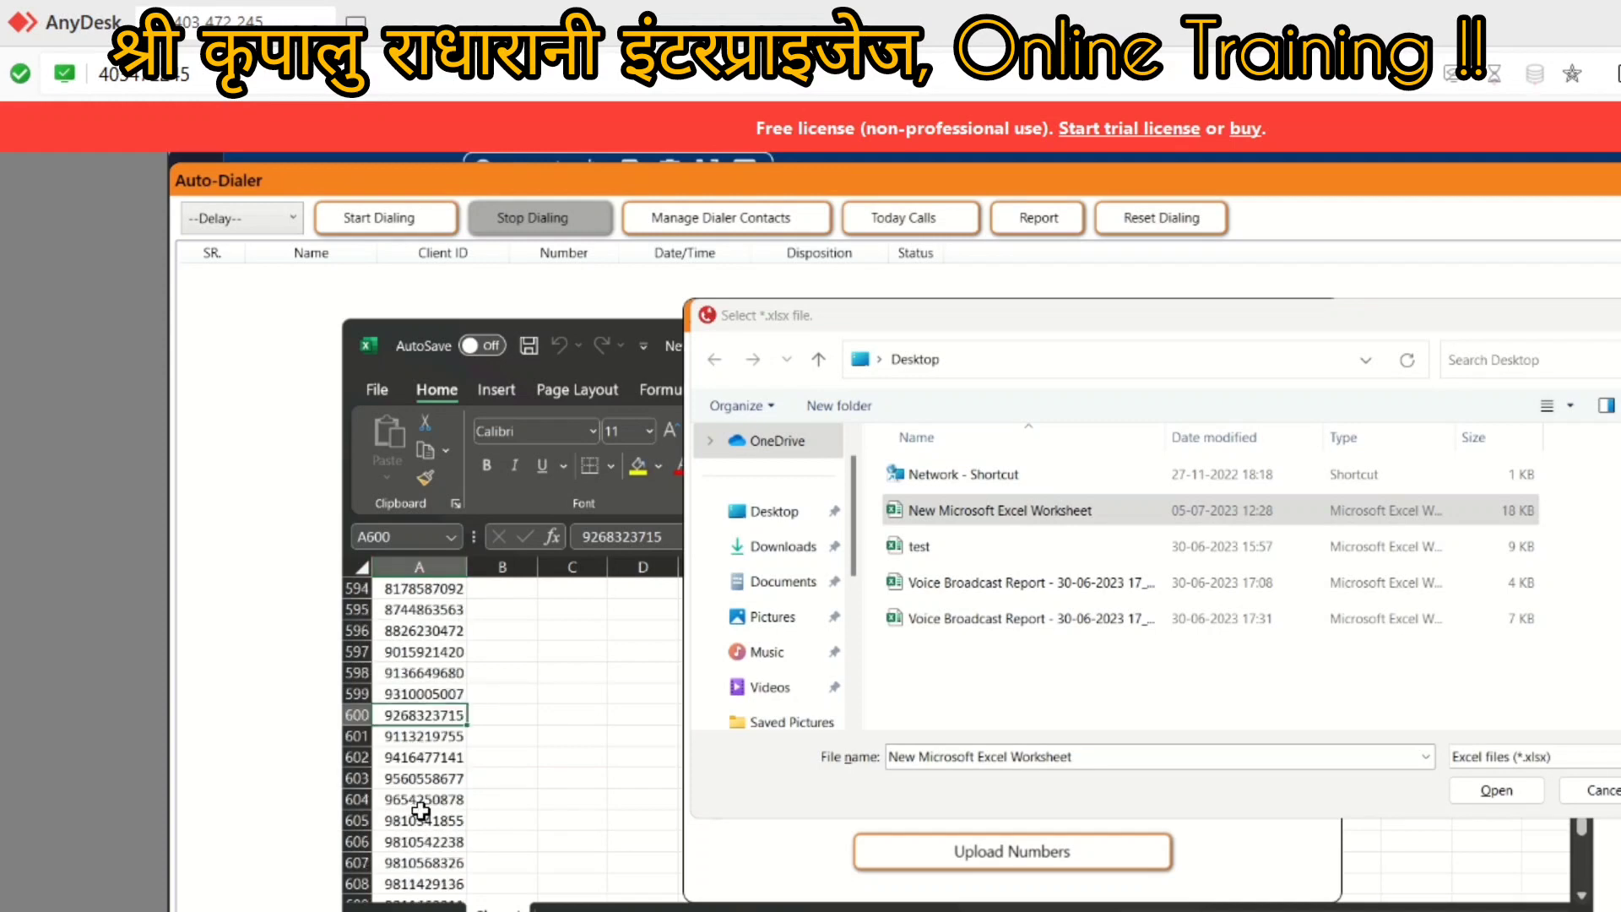
pyautogui.scroll(20, 420, 812)
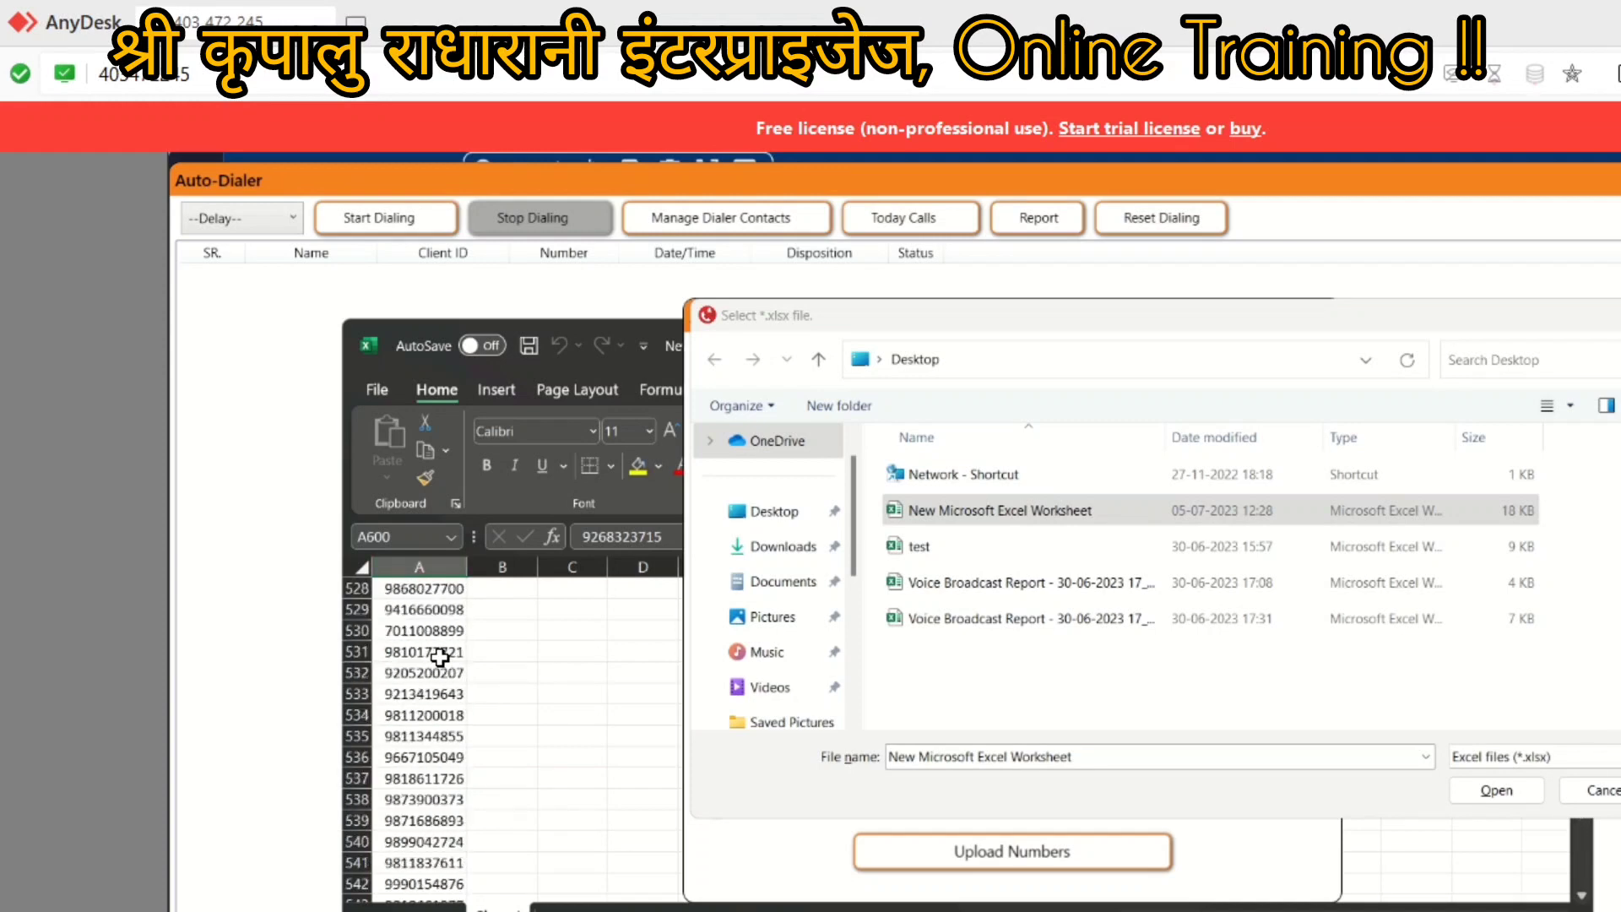
pyautogui.scroll(11, 439, 657)
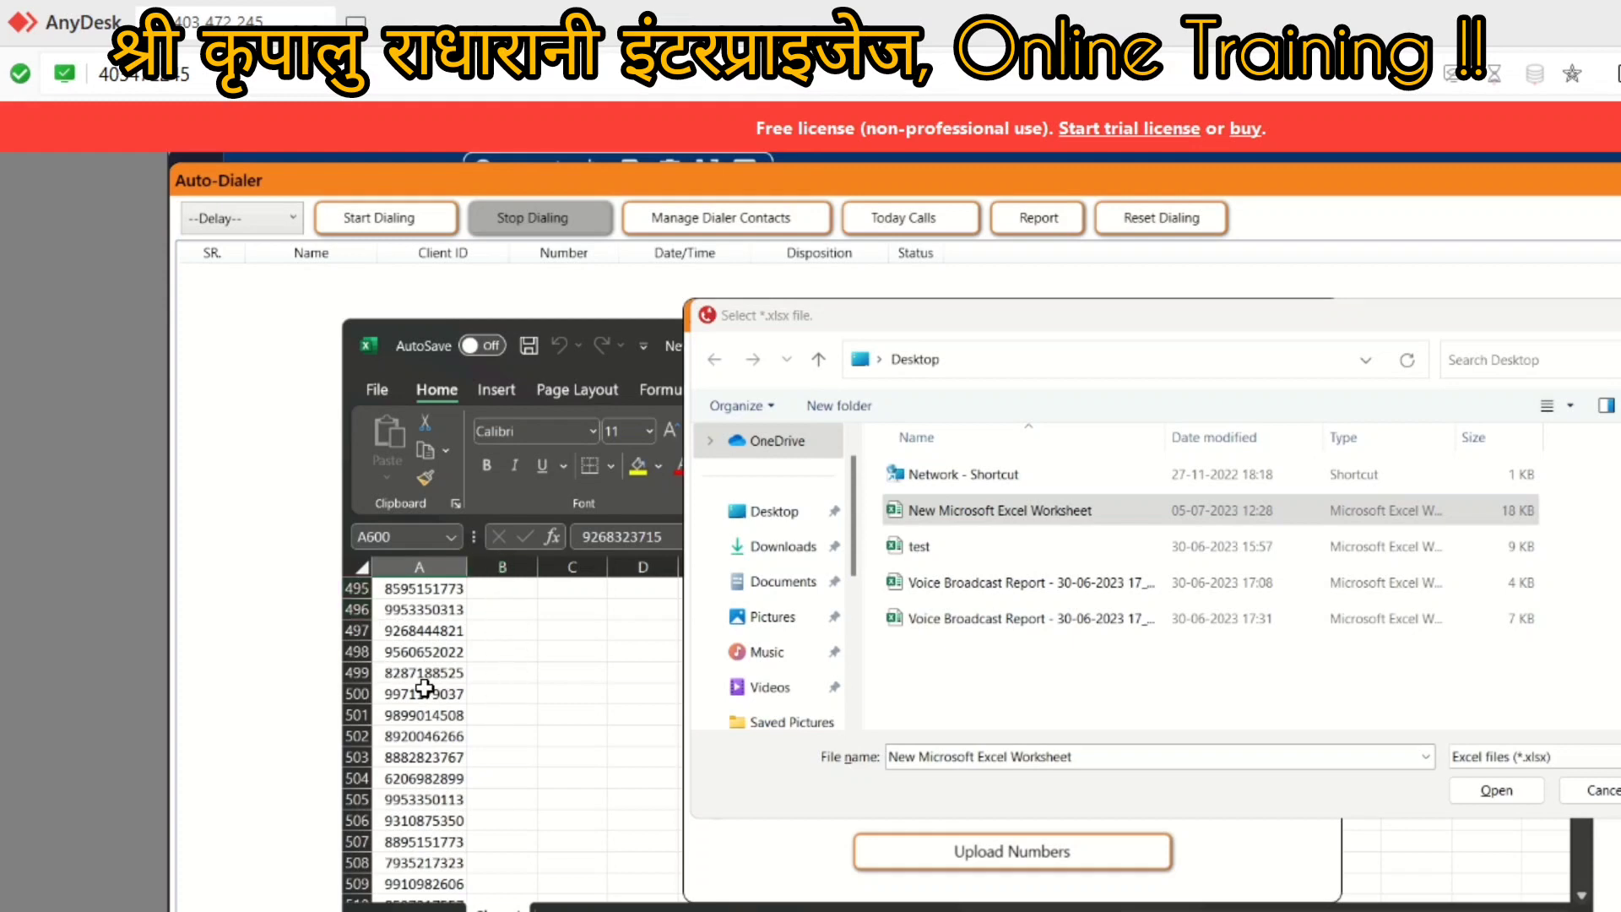
pyautogui.scroll(20, 424, 688)
pyautogui.scroll(20, 424, 689)
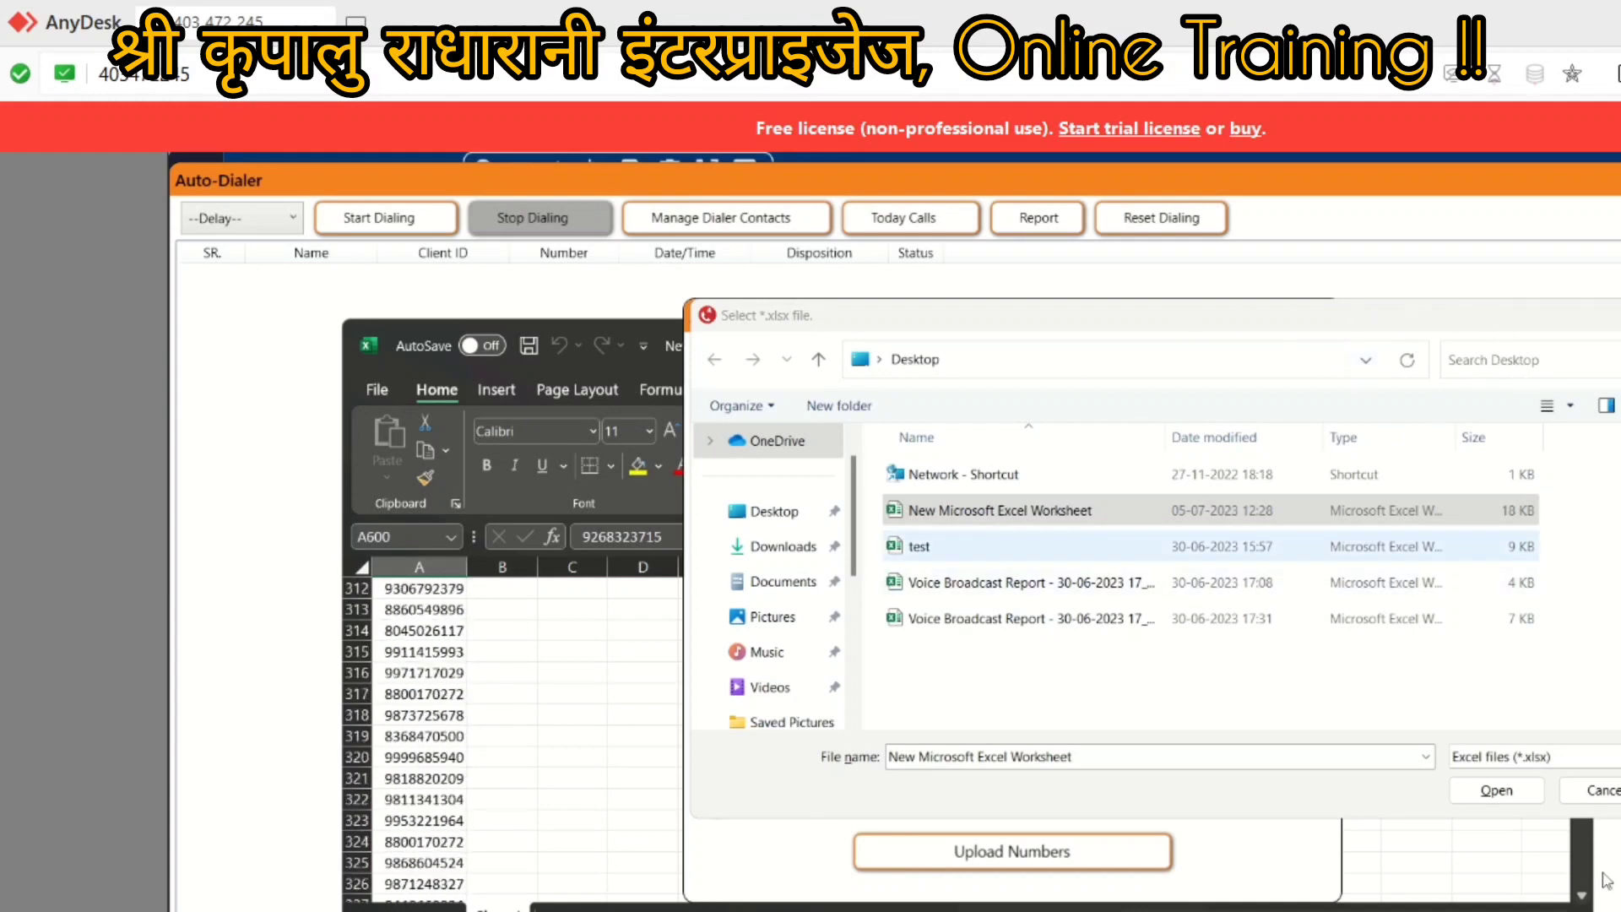
pyautogui.click(1473, 797)
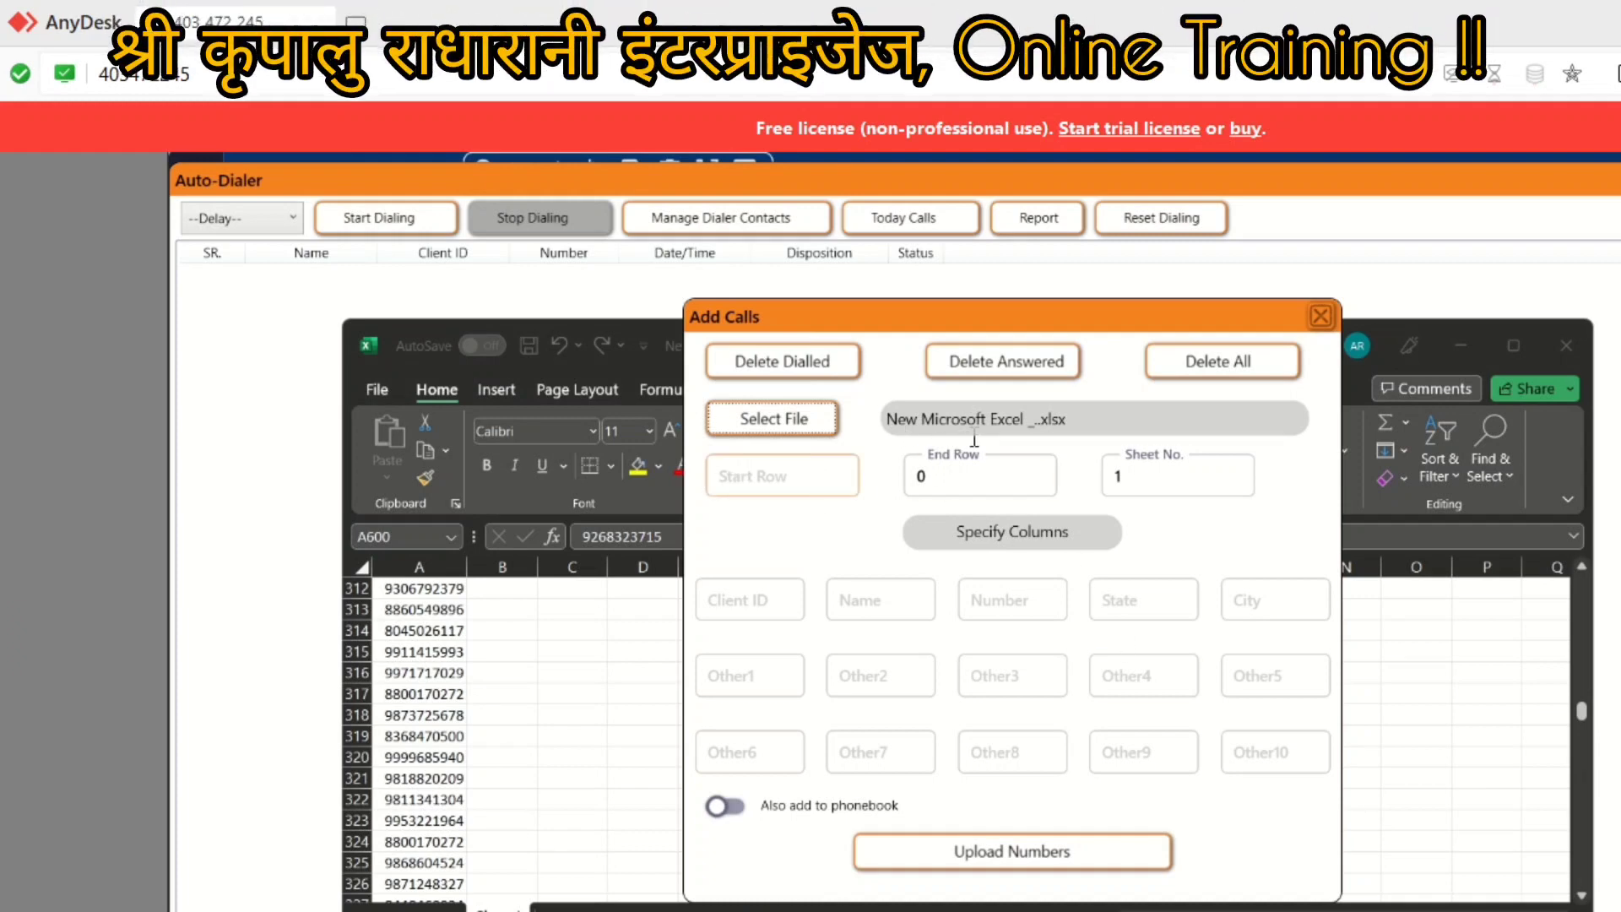
# Step: Upload rows 1 to 400 of column A, loading 399 numbers into the dialer list
pyautogui.click(1567, 345)
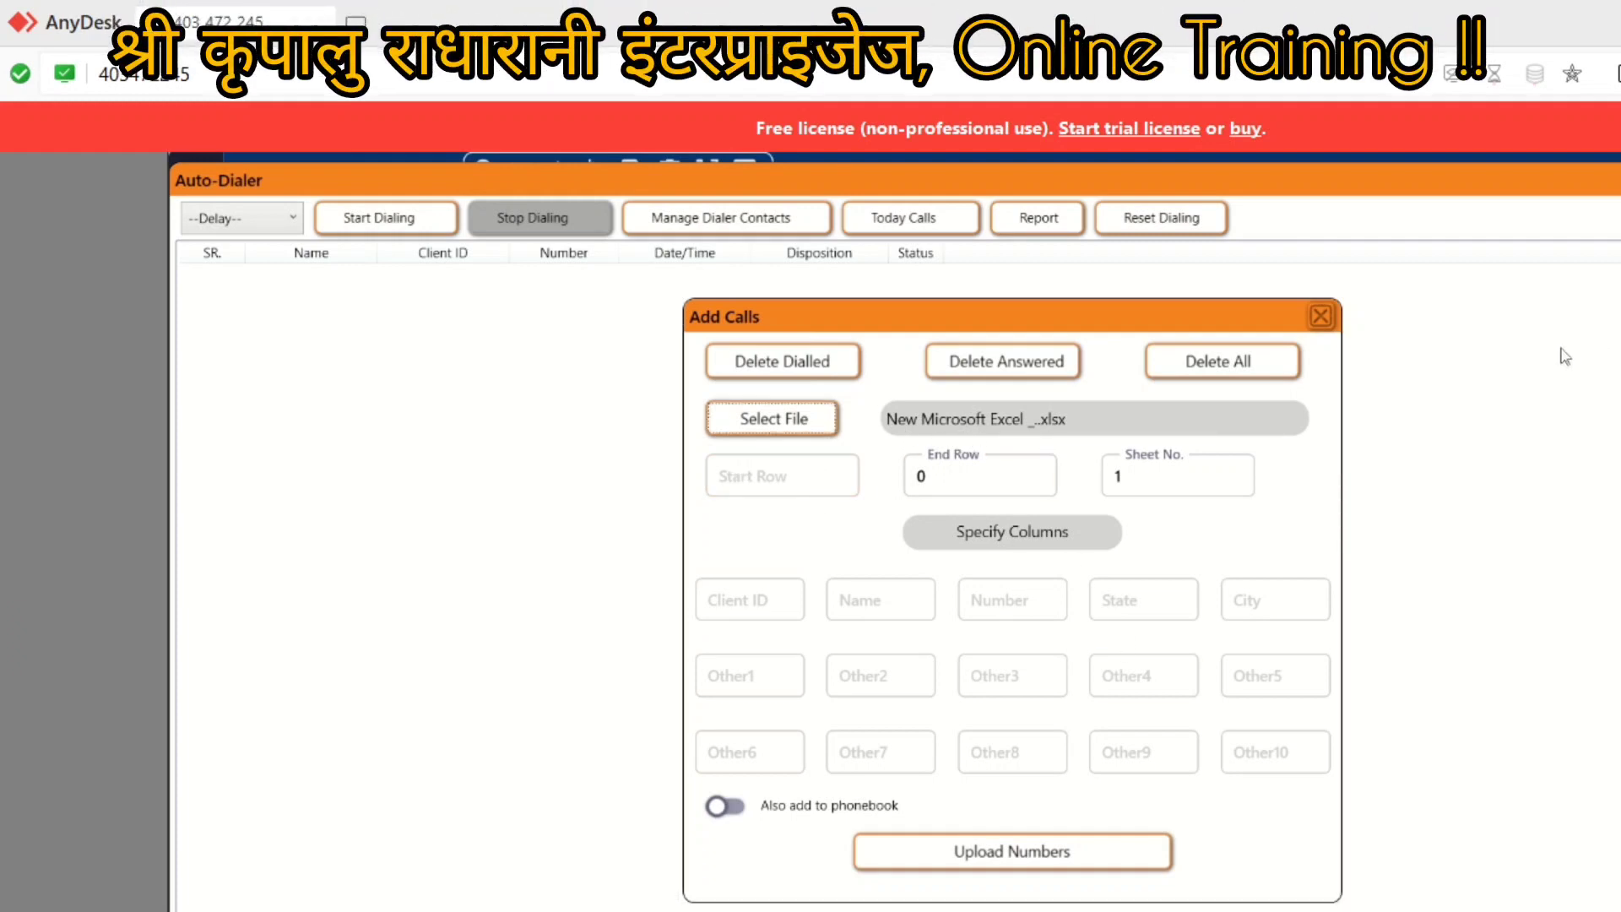
pyautogui.click(784, 469)
pyautogui.write('1')
pyautogui.press('Tab')
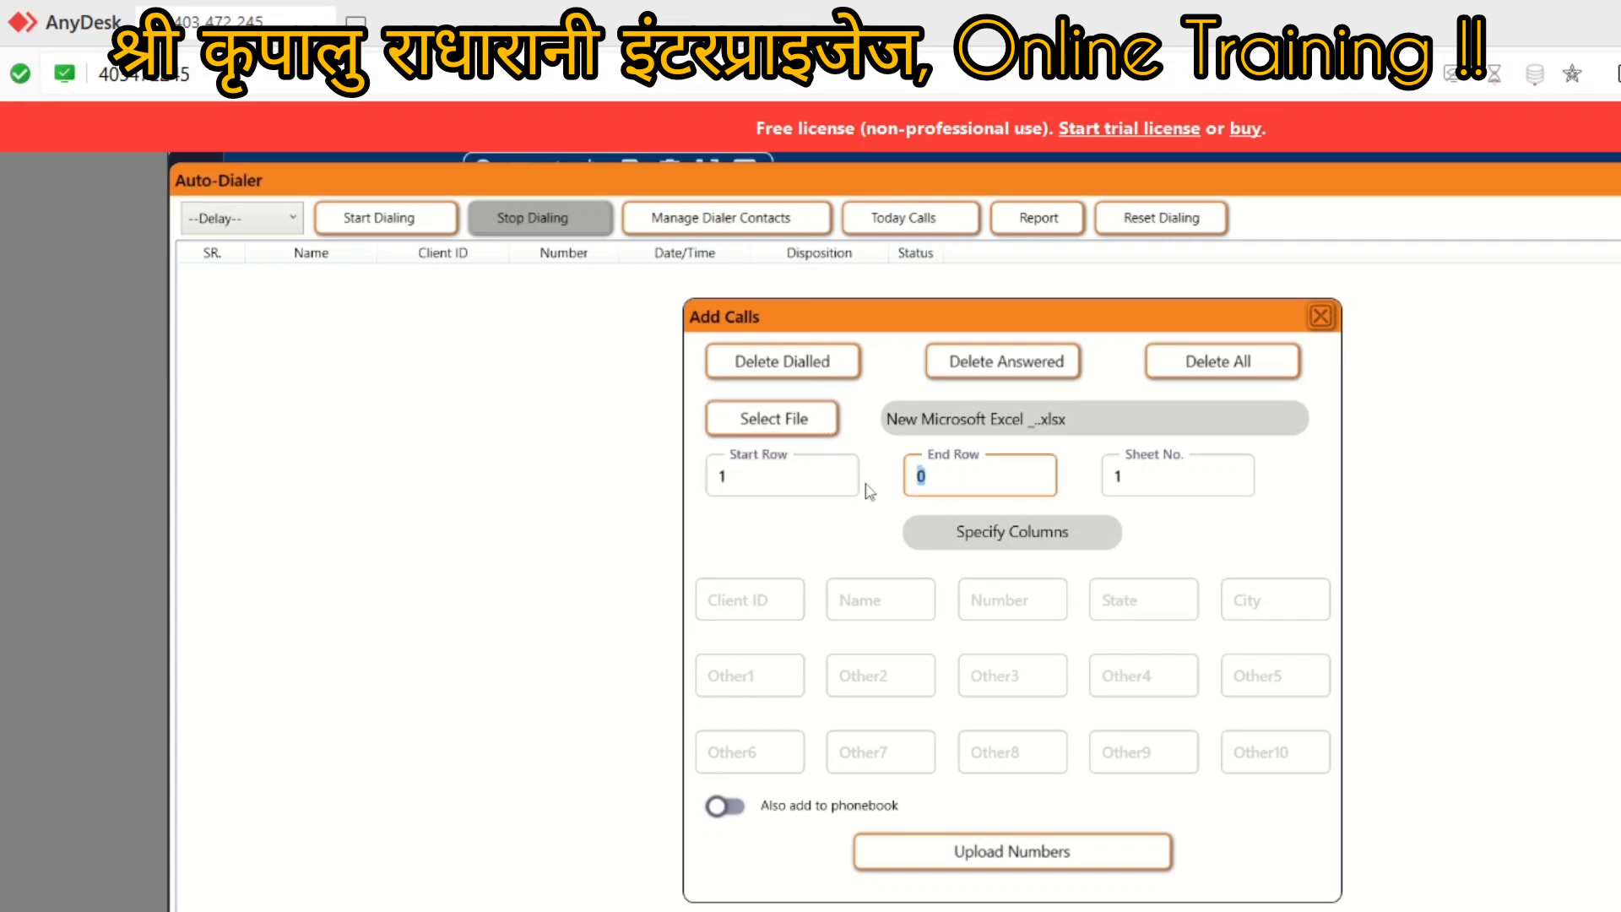
pyautogui.write('400')
pyautogui.click(990, 598)
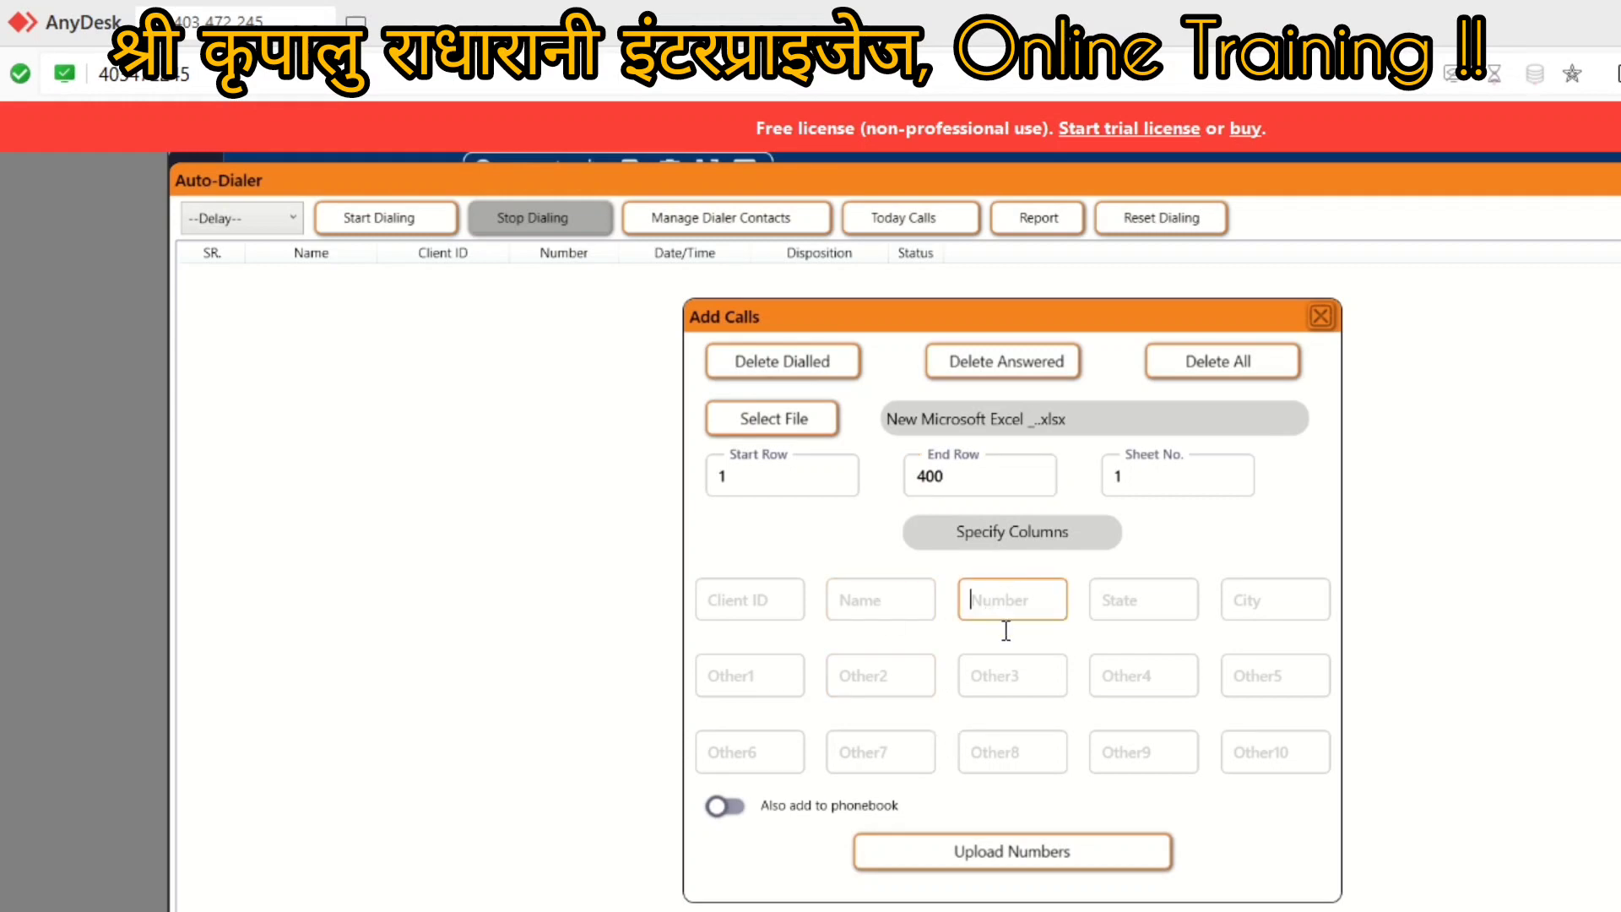
pyautogui.write('A')
pyautogui.click(1005, 855)
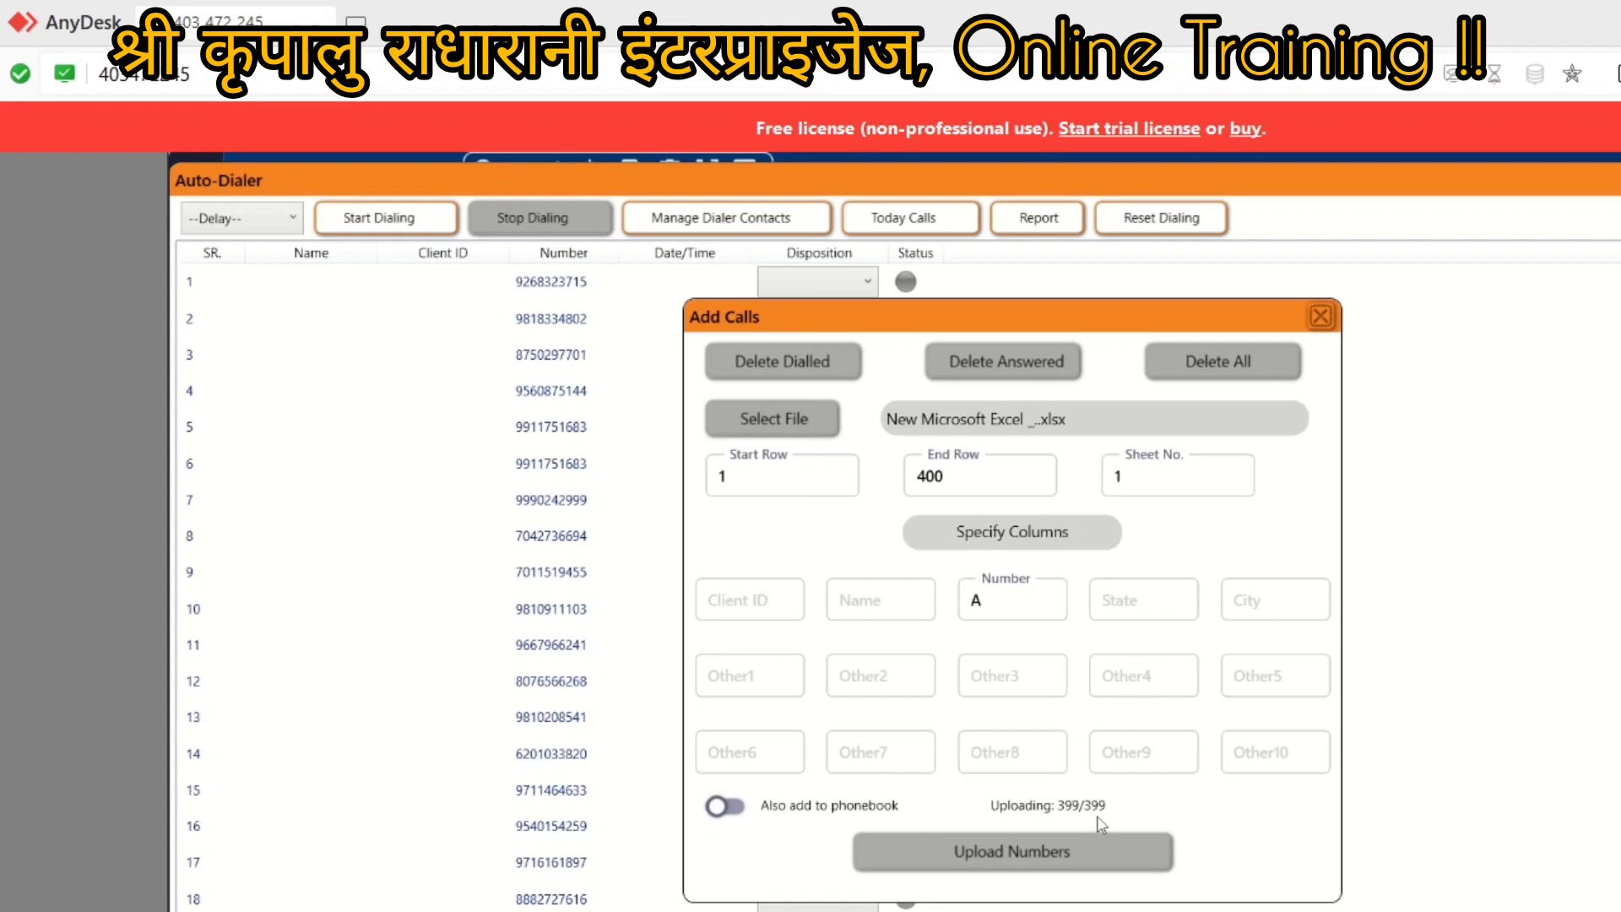
pyautogui.click(1322, 319)
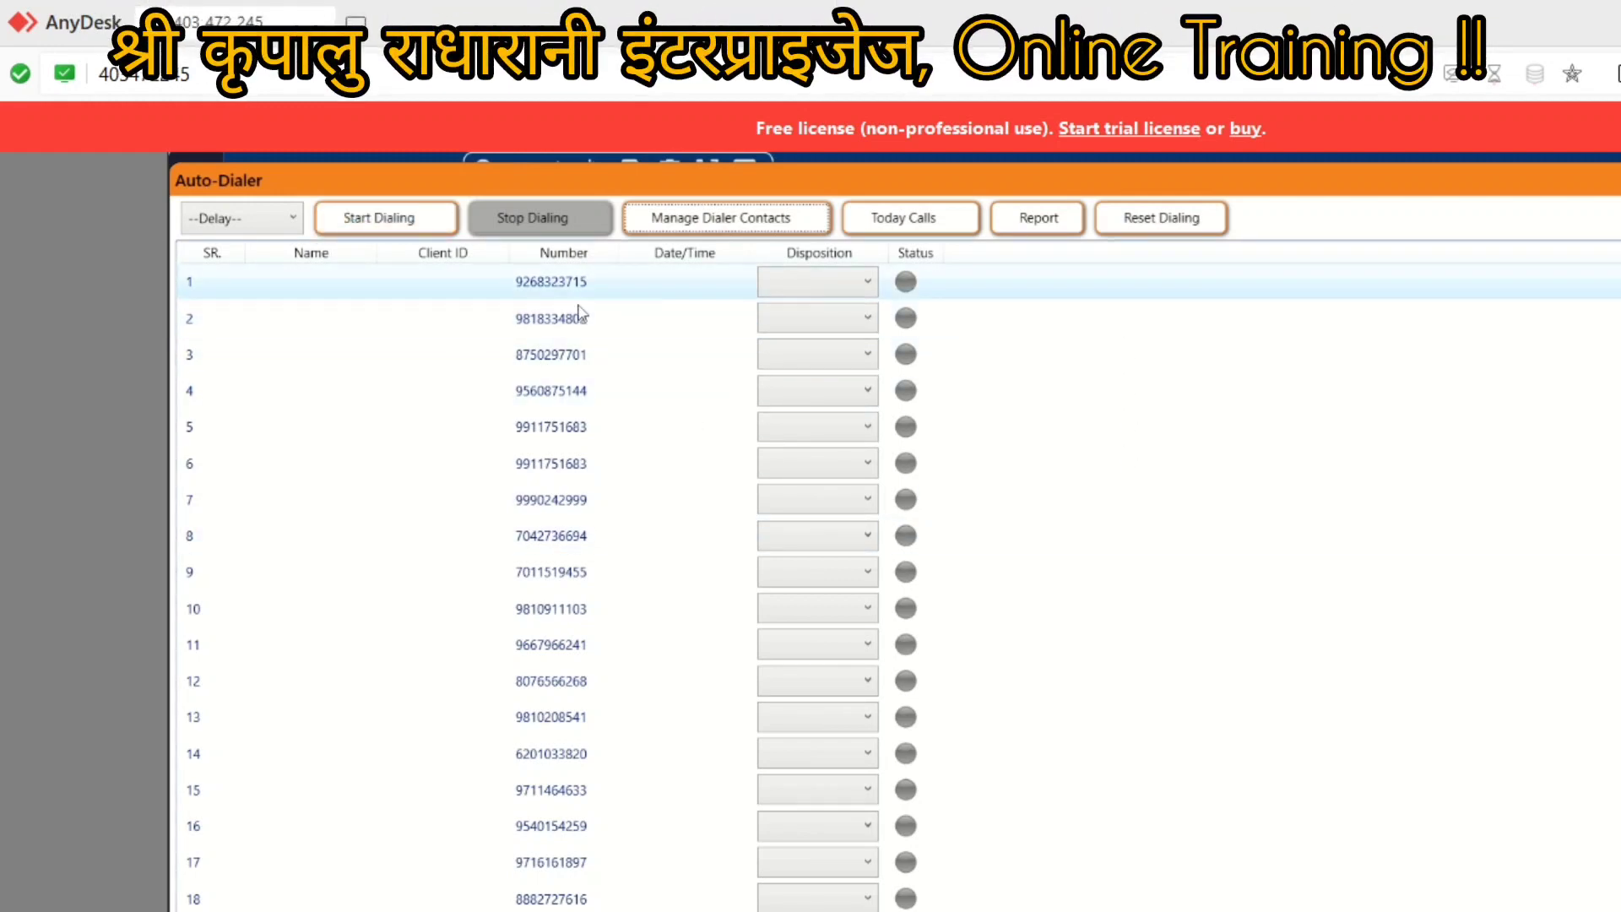
# Step: Set the first dialer contact's disposition to INTRASTID
pyautogui.click(870, 285)
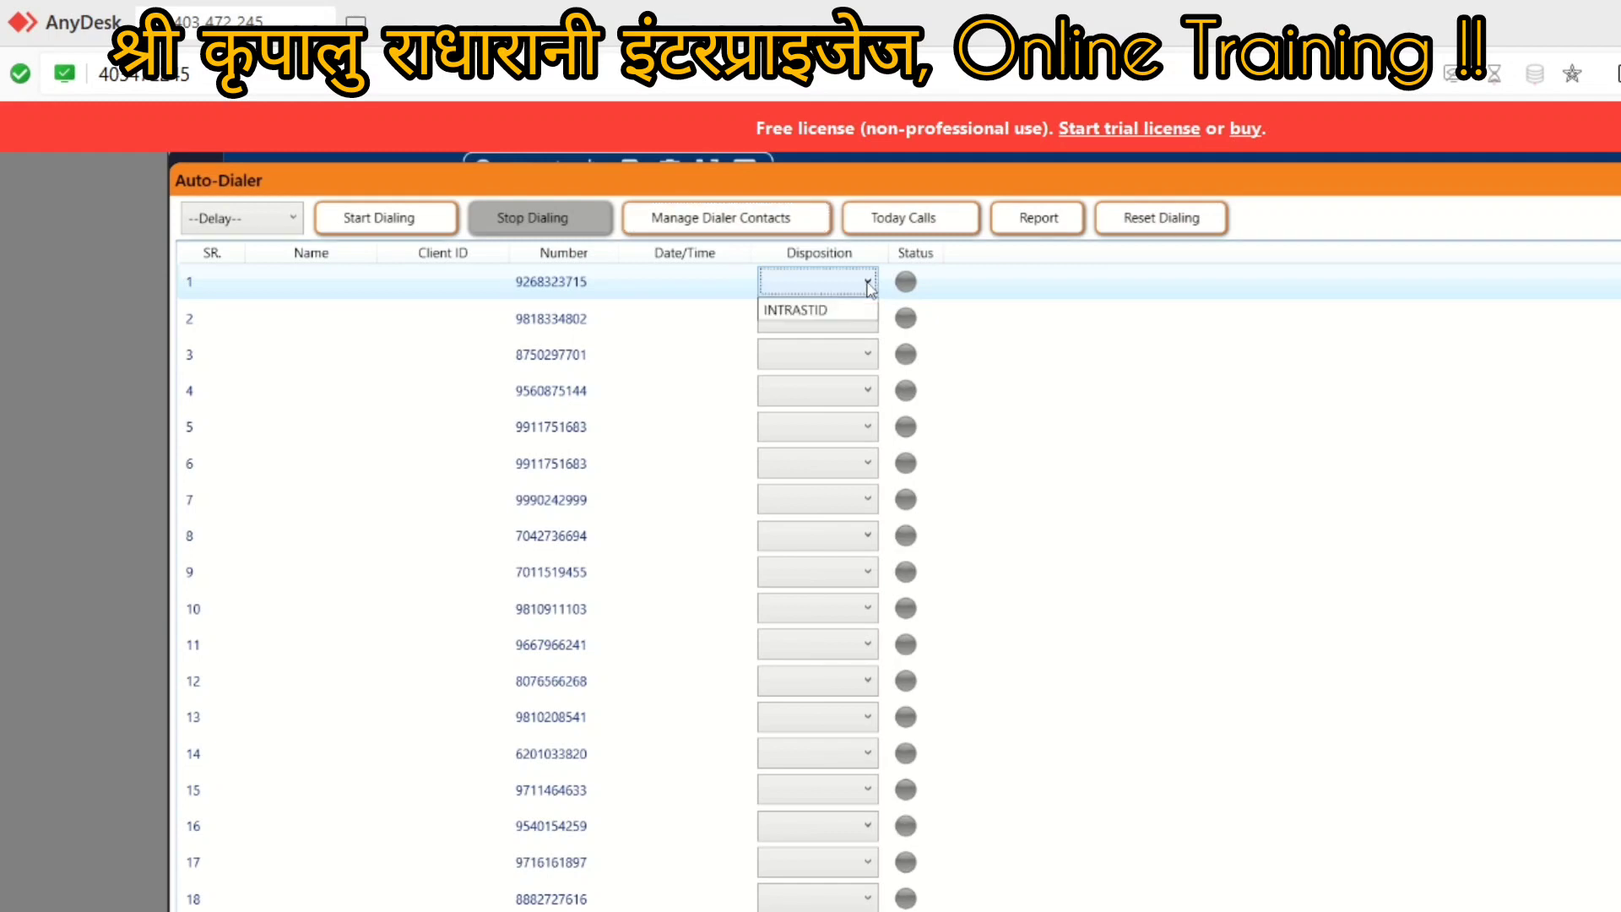
pyautogui.click(795, 312)
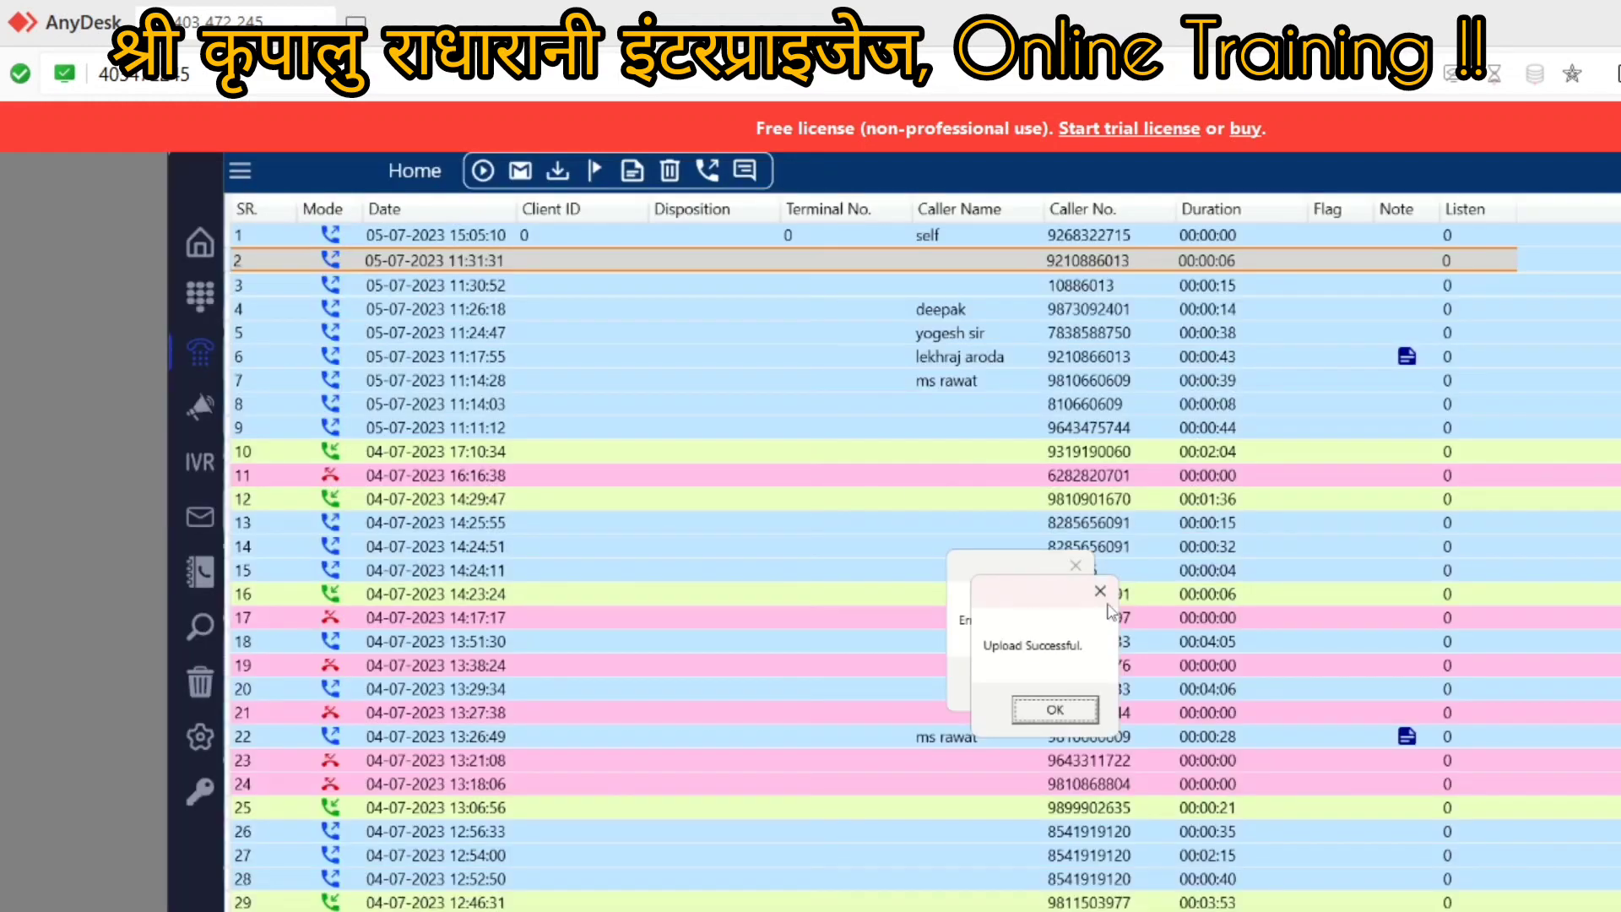
# Step: Dismiss the upload and error messages and go to the Call Disposition settings
pyautogui.click(1039, 713)
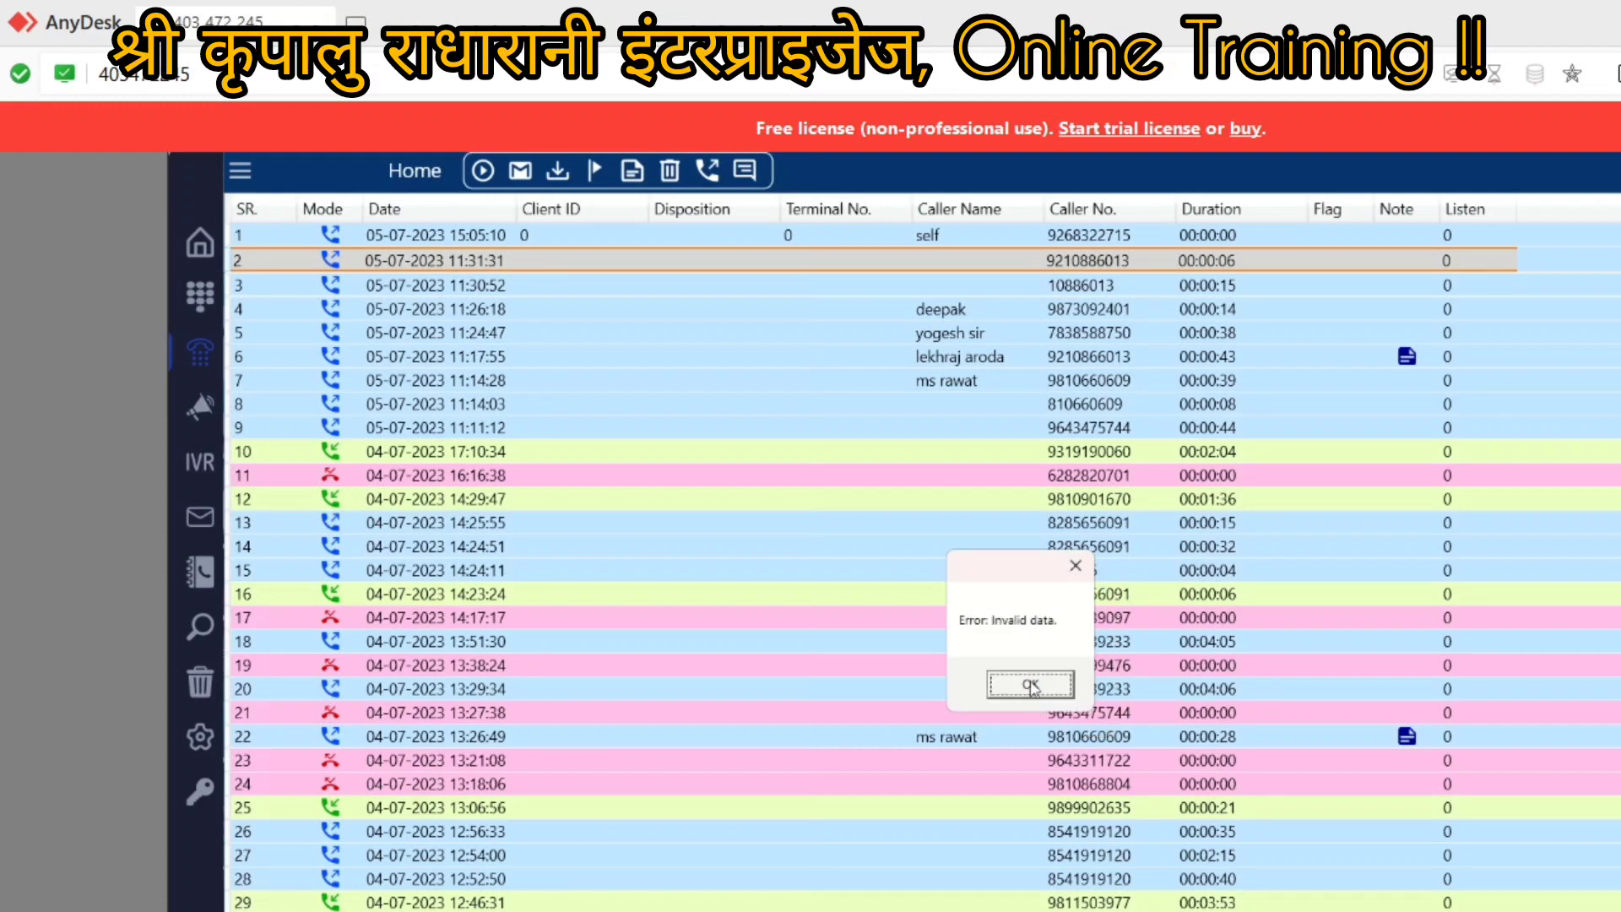
pyautogui.click(1033, 683)
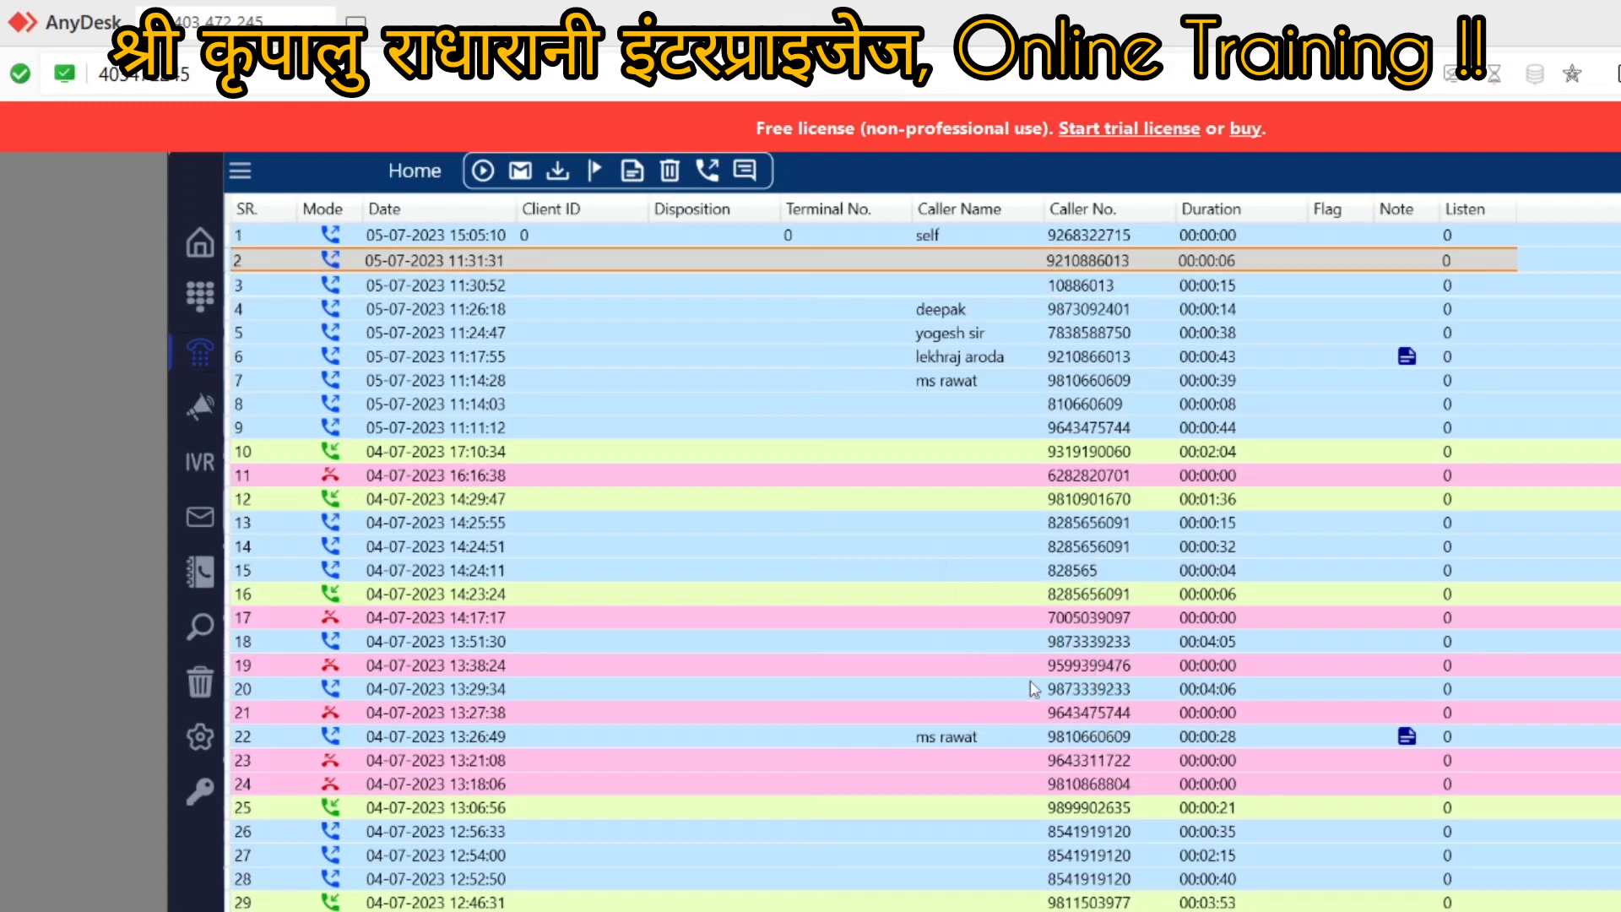
pyautogui.click(207, 736)
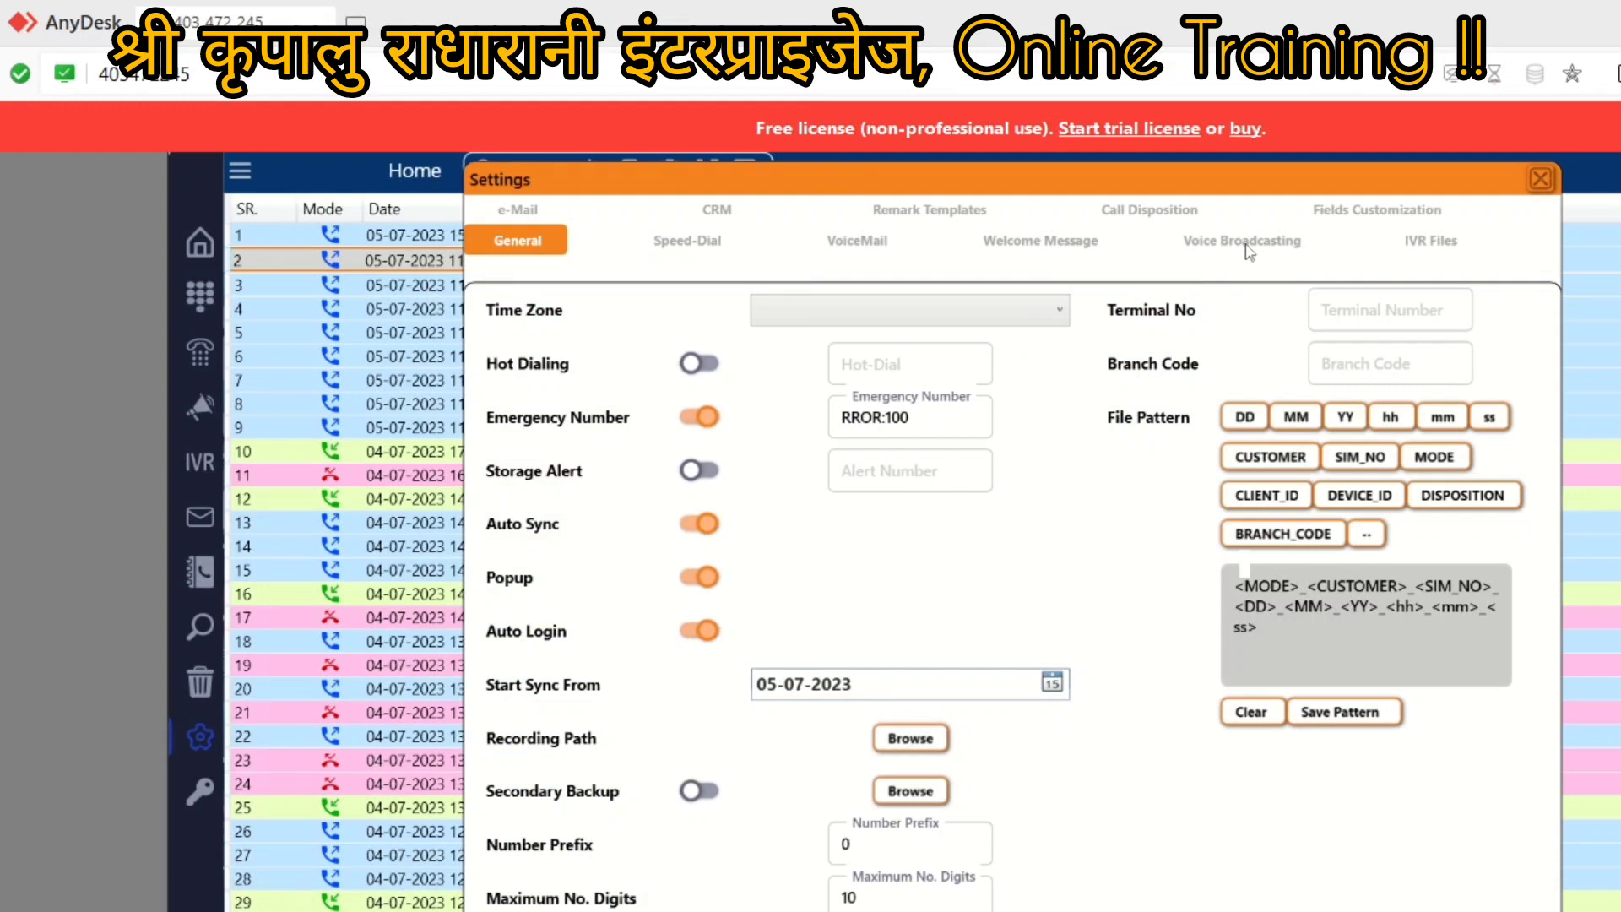
pyautogui.click(1132, 218)
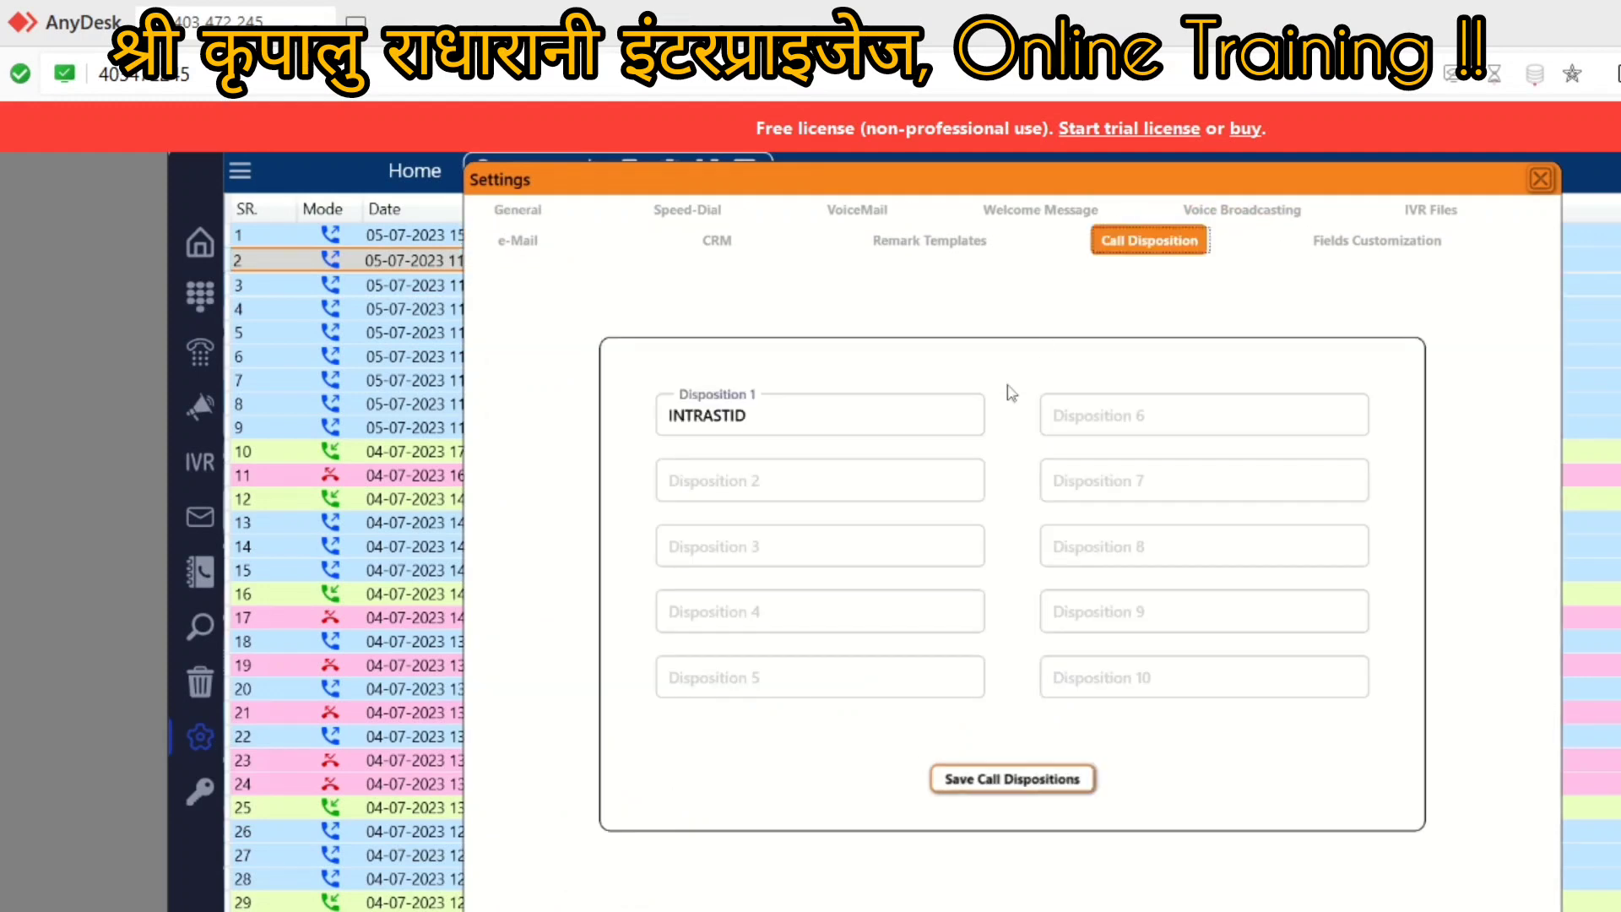
# Step: Save 'Not Intrested' as Disposition 2, then begin the first remark template
pyautogui.click(714, 489)
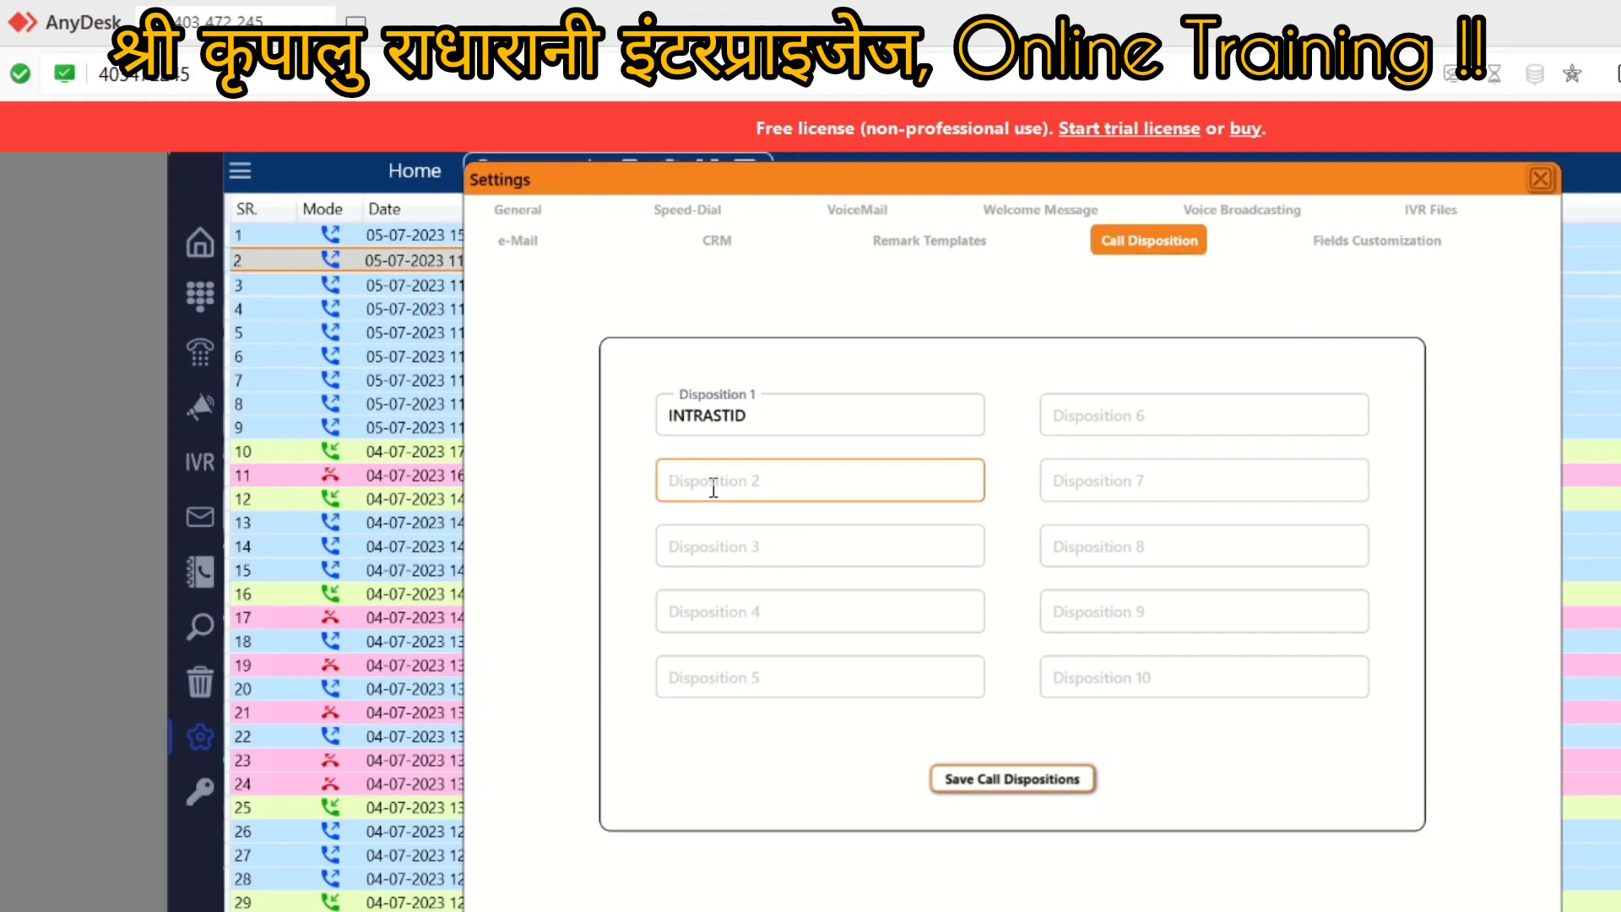
pyautogui.write('Not')
pyautogui.write('Intrested')
pyautogui.click(977, 788)
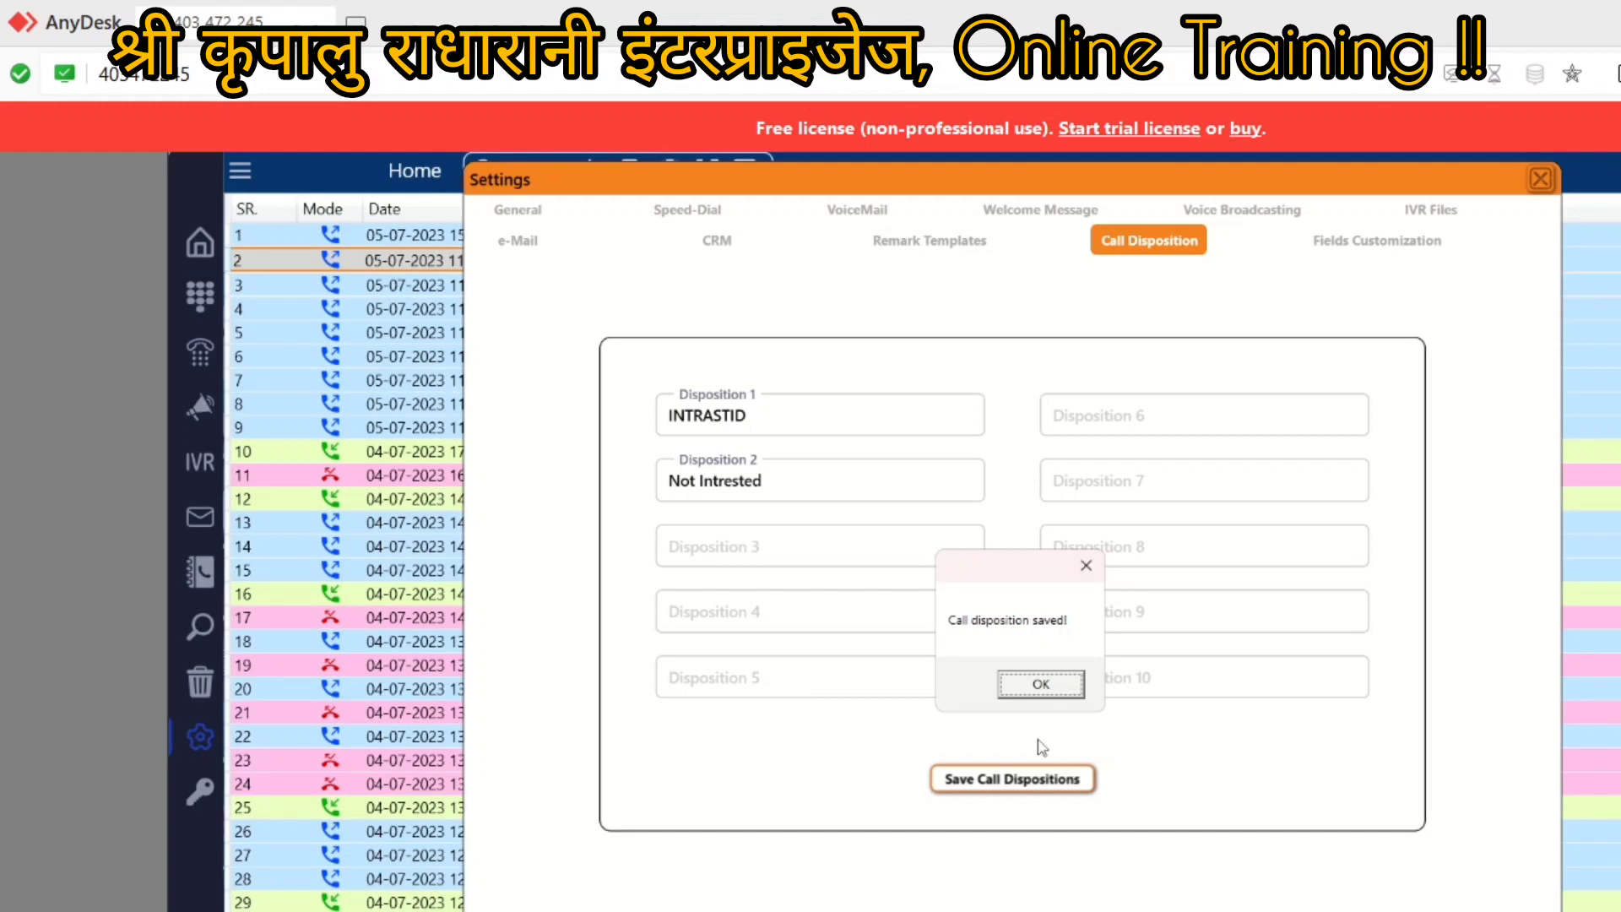
pyautogui.click(1032, 685)
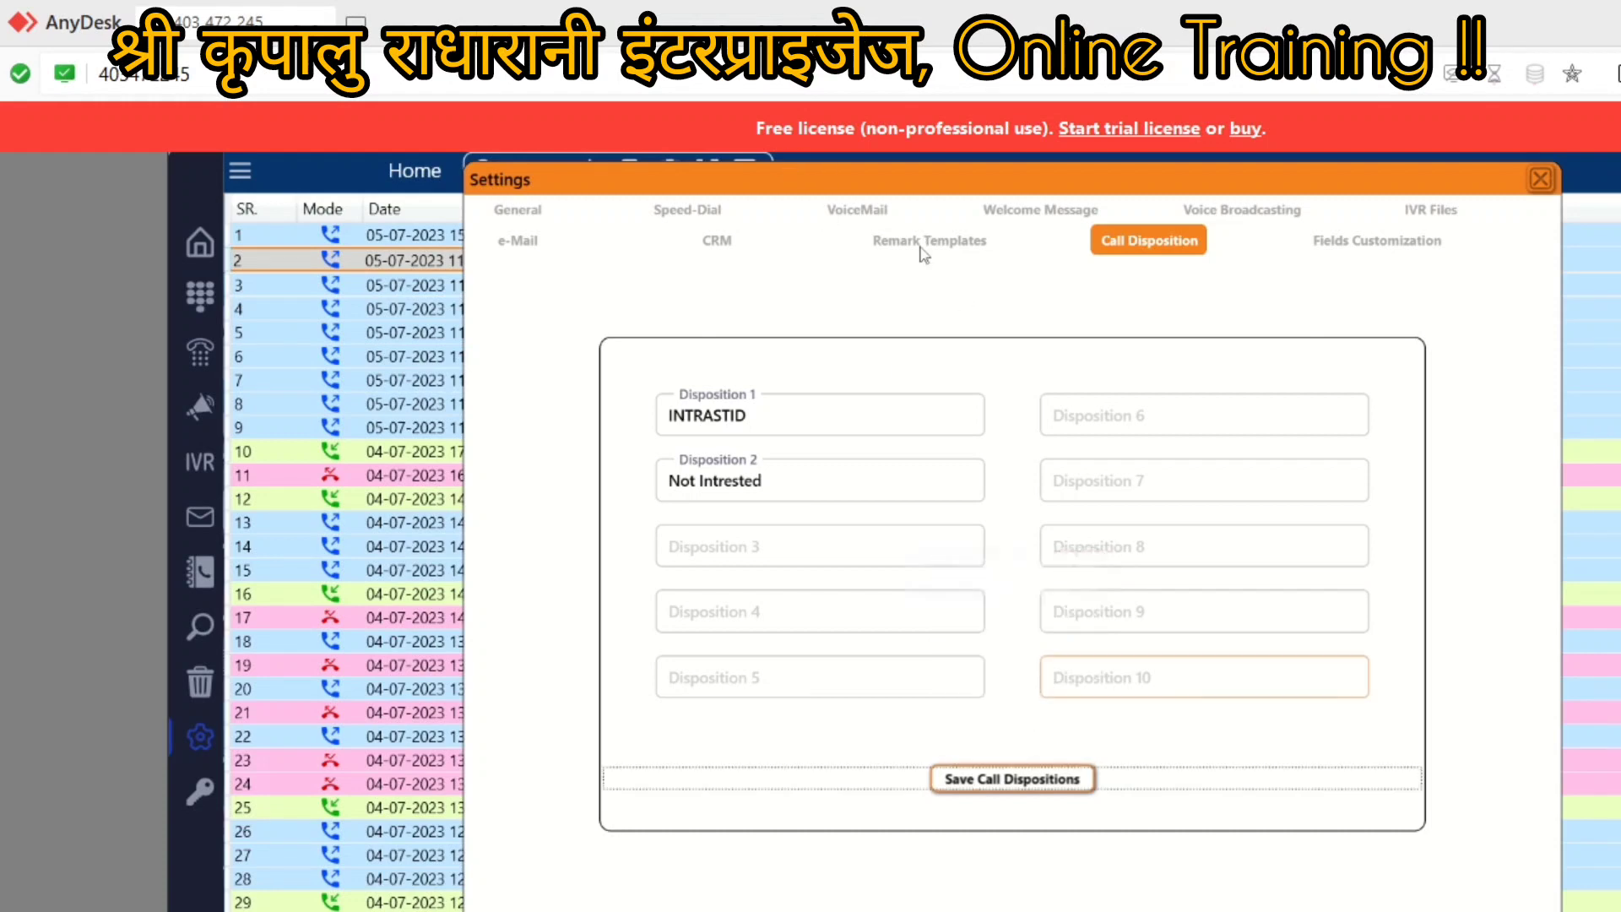
pyautogui.click(943, 245)
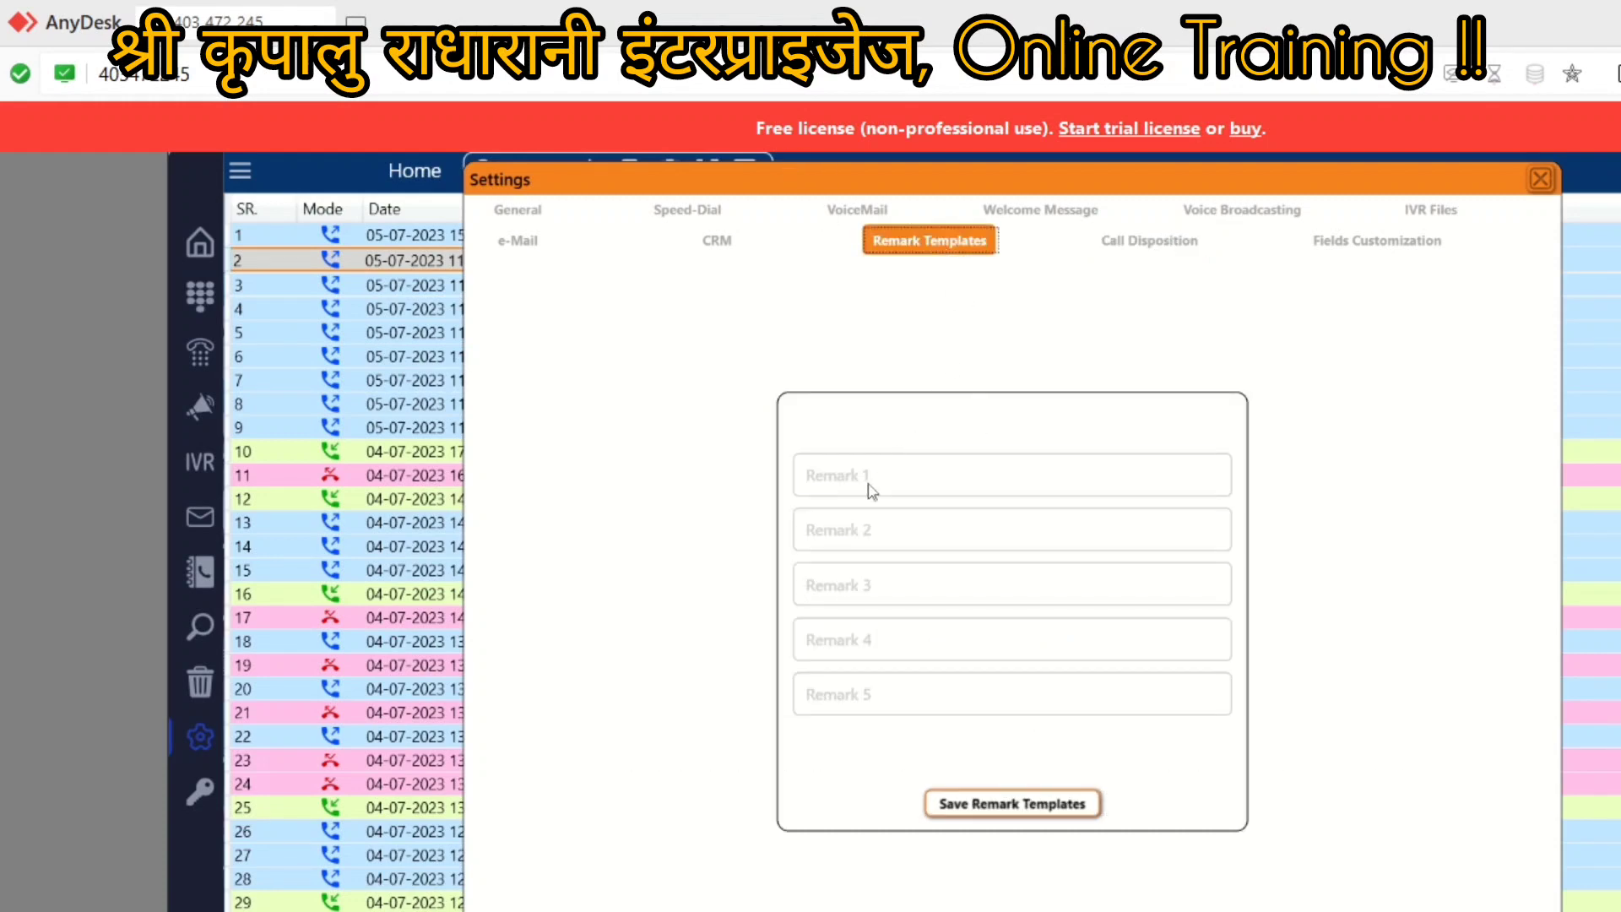
pyautogui.click(829, 477)
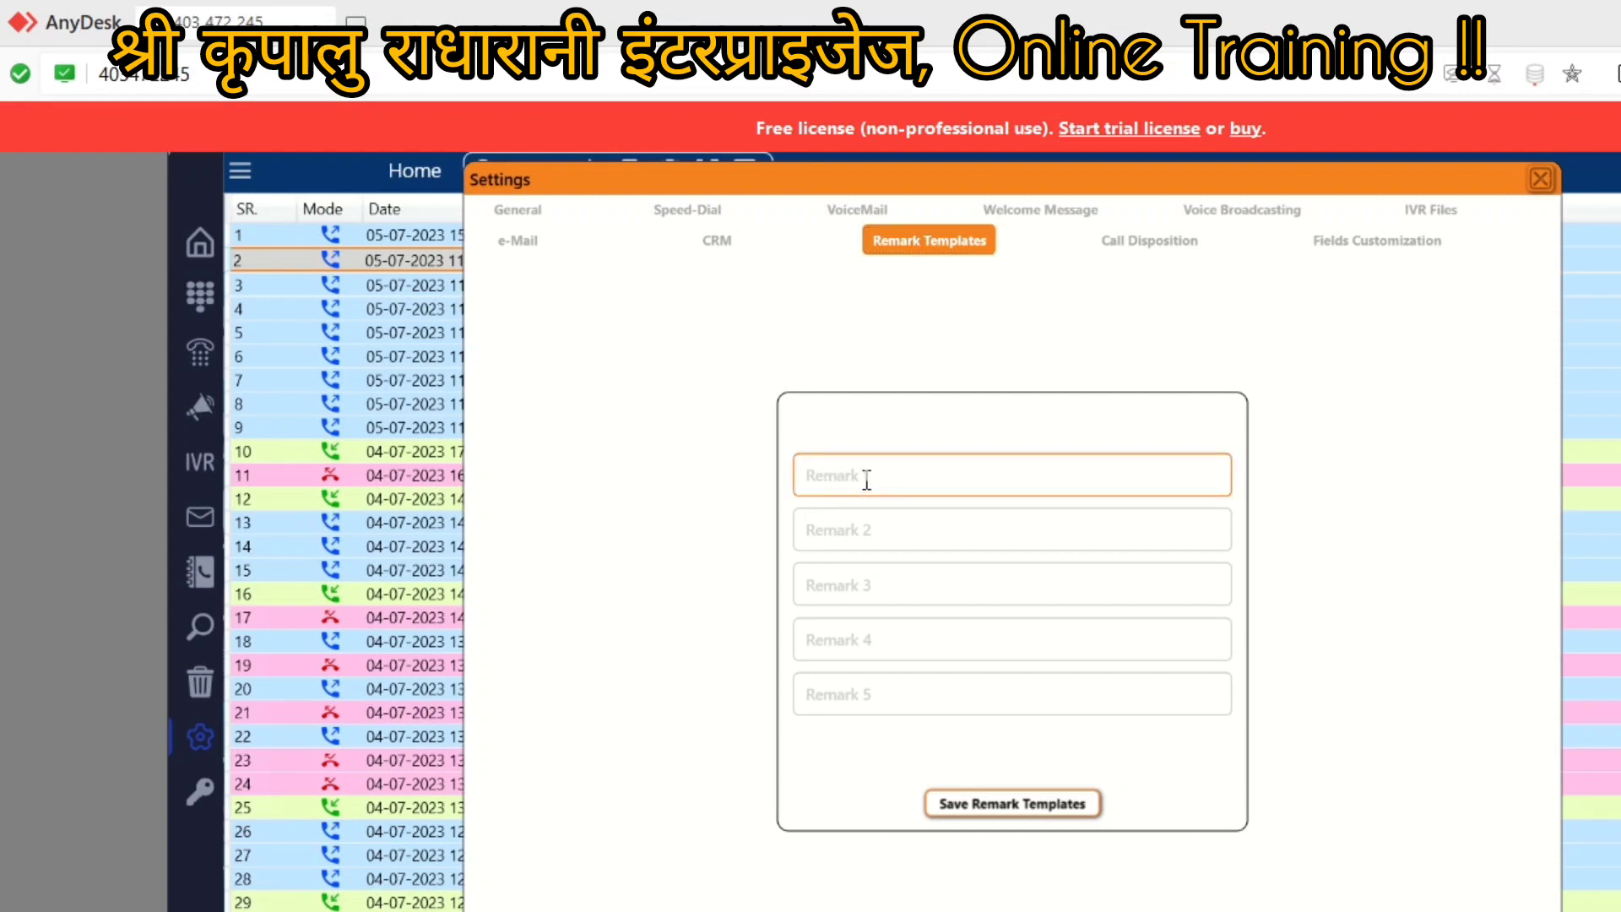
# Step: Save 'Kall Bat krni Hi' as Remark 1 and close Settings
pyautogui.write('Kall Bat Erni Hi')
pyautogui.click(851, 538)
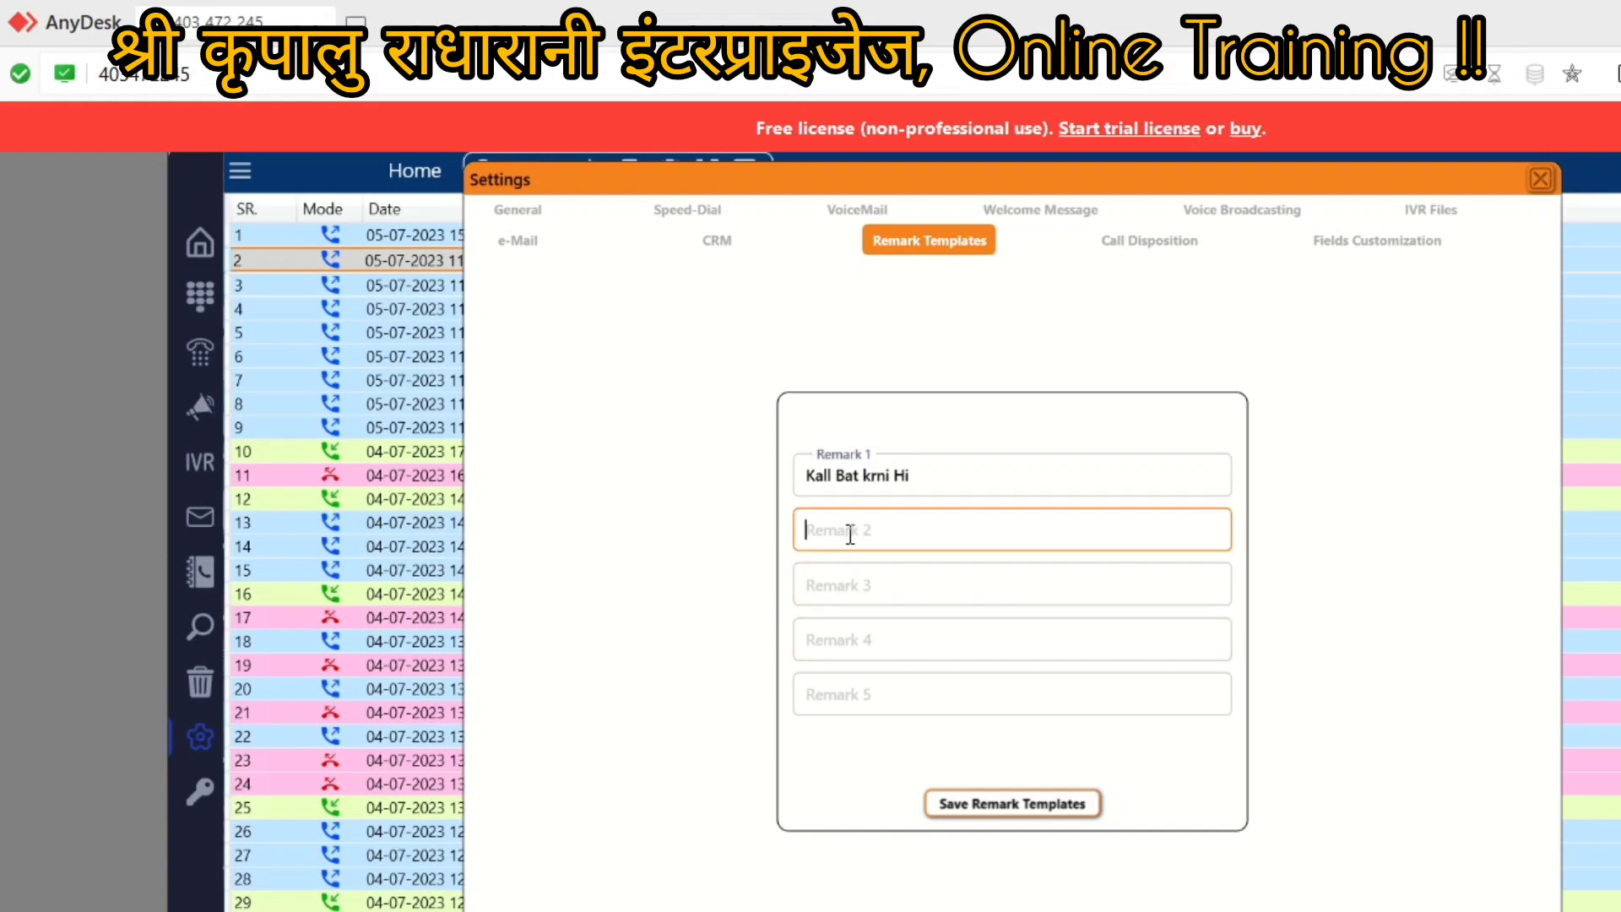
pyautogui.click(977, 813)
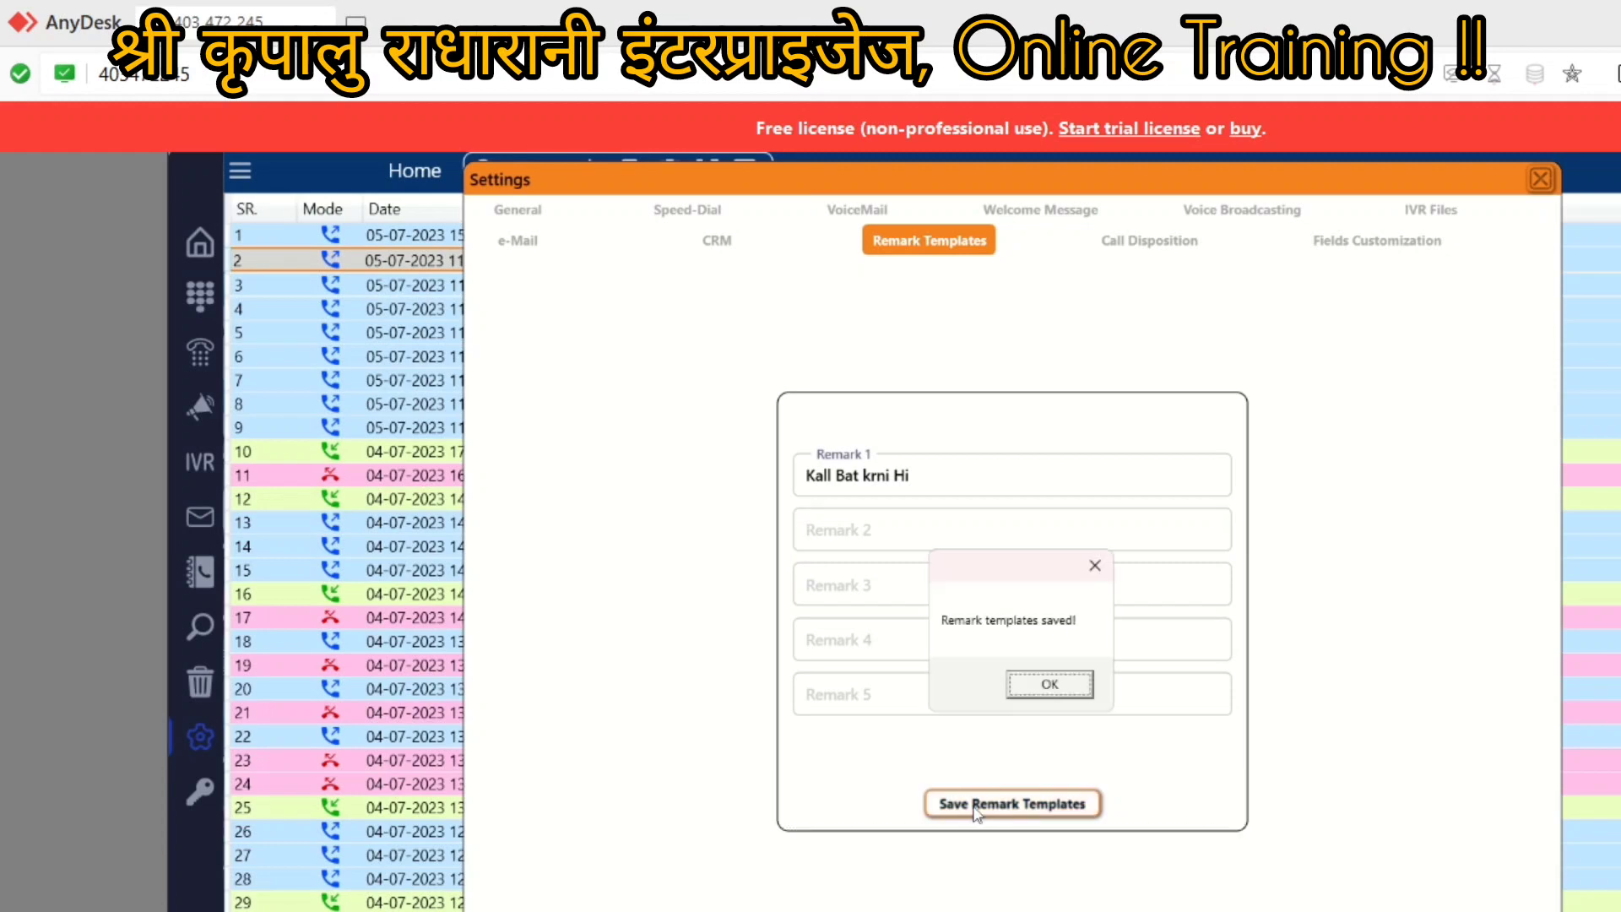
pyautogui.click(1049, 684)
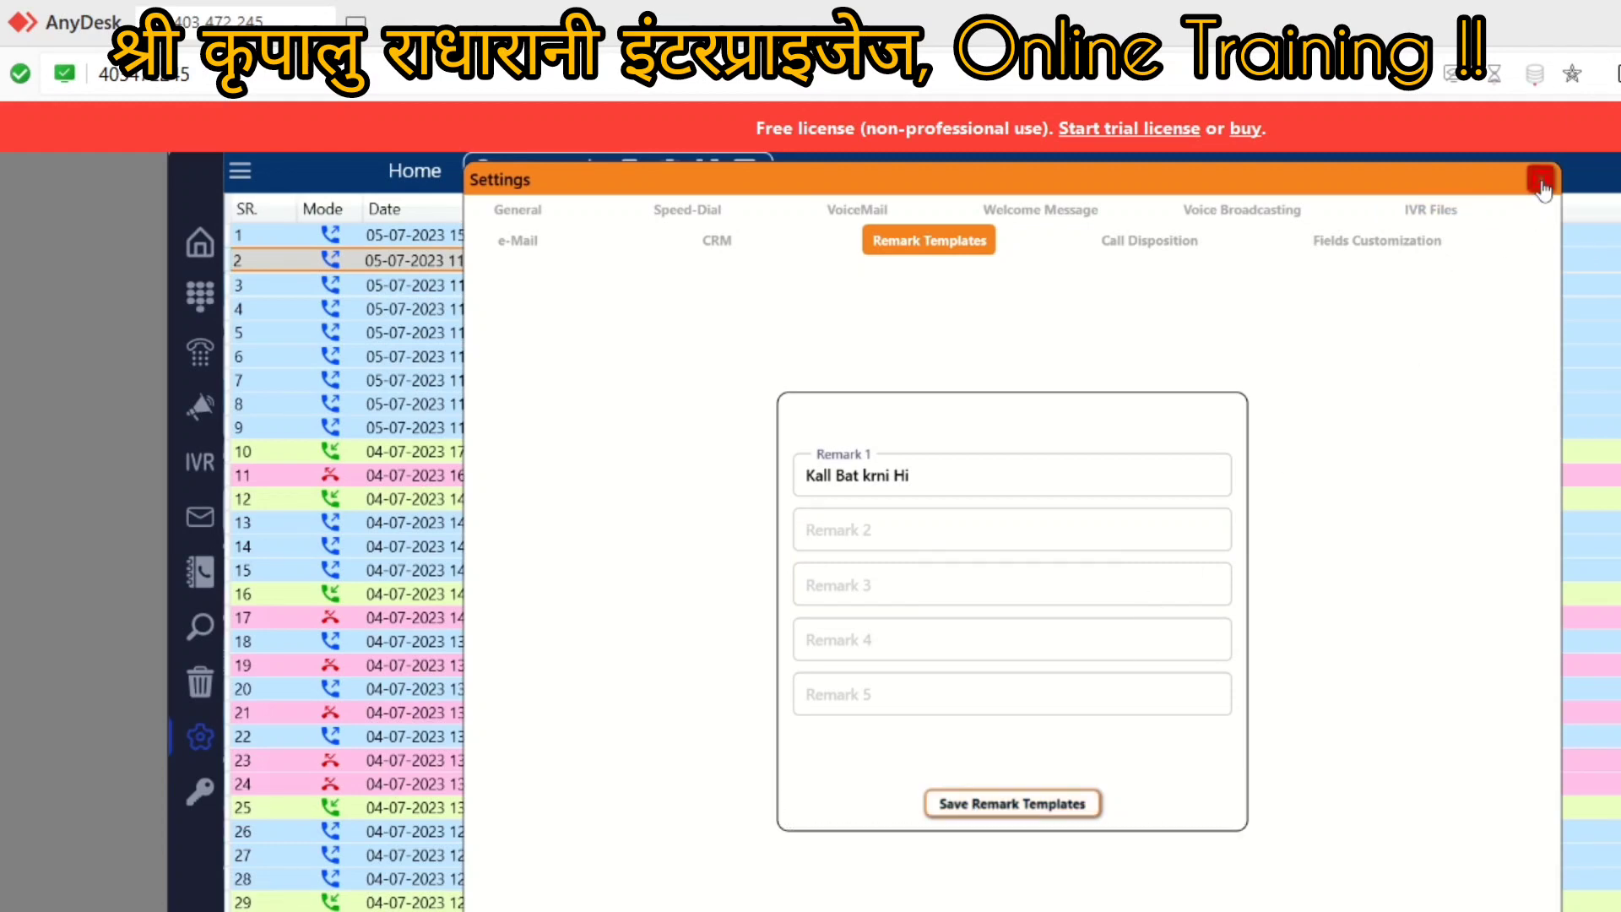
pyautogui.click(1540, 179)
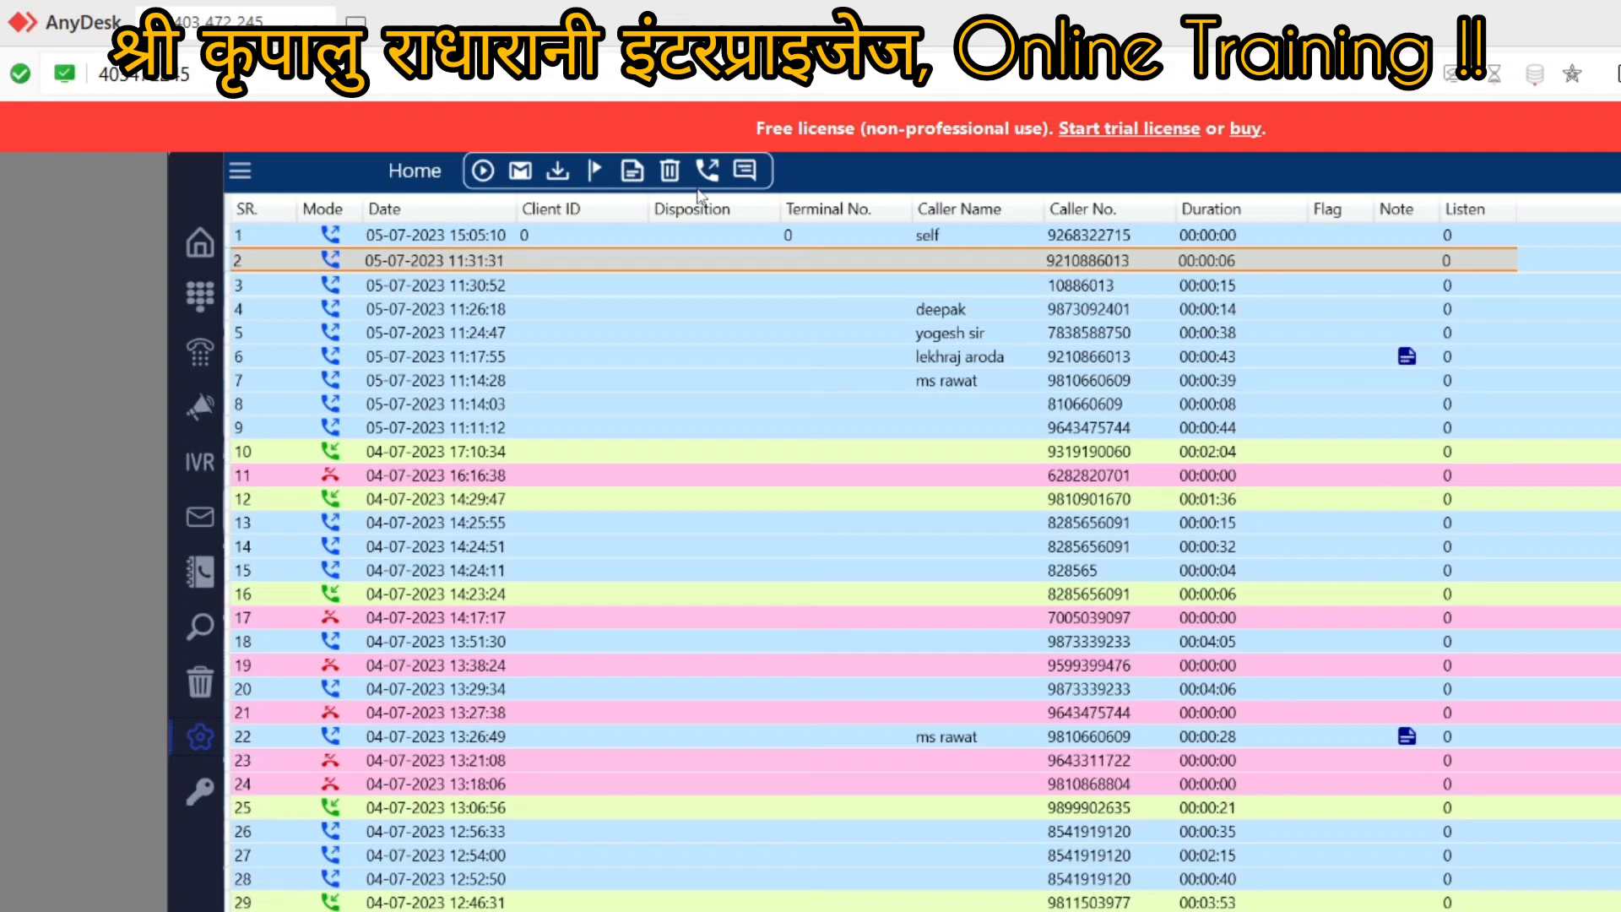
pyautogui.click(633, 173)
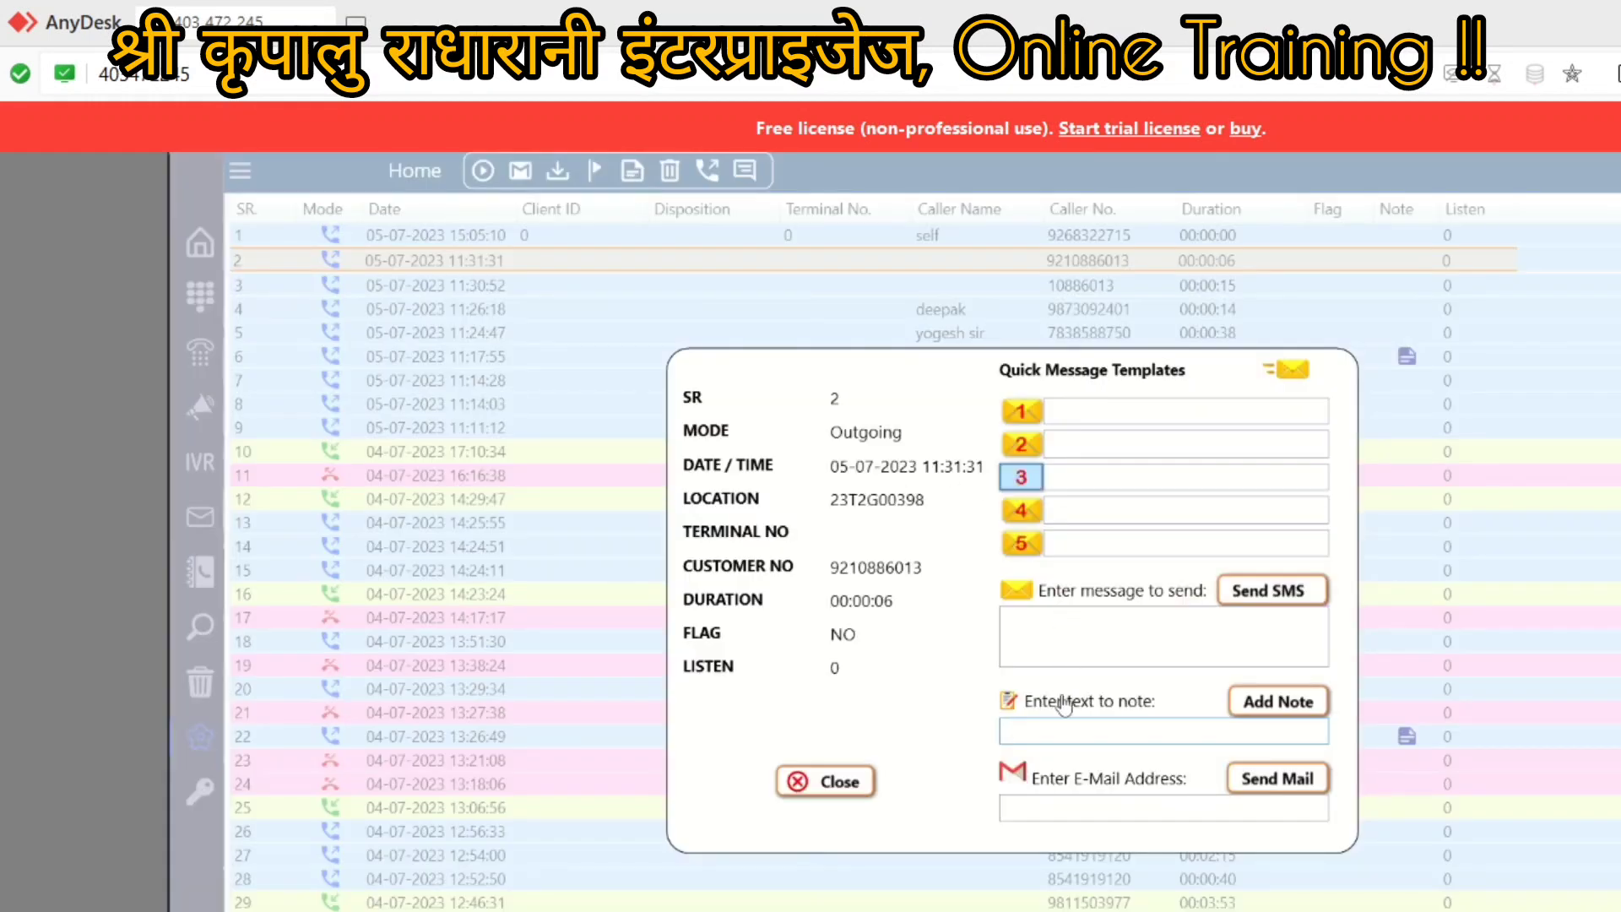
pyautogui.click(1040, 733)
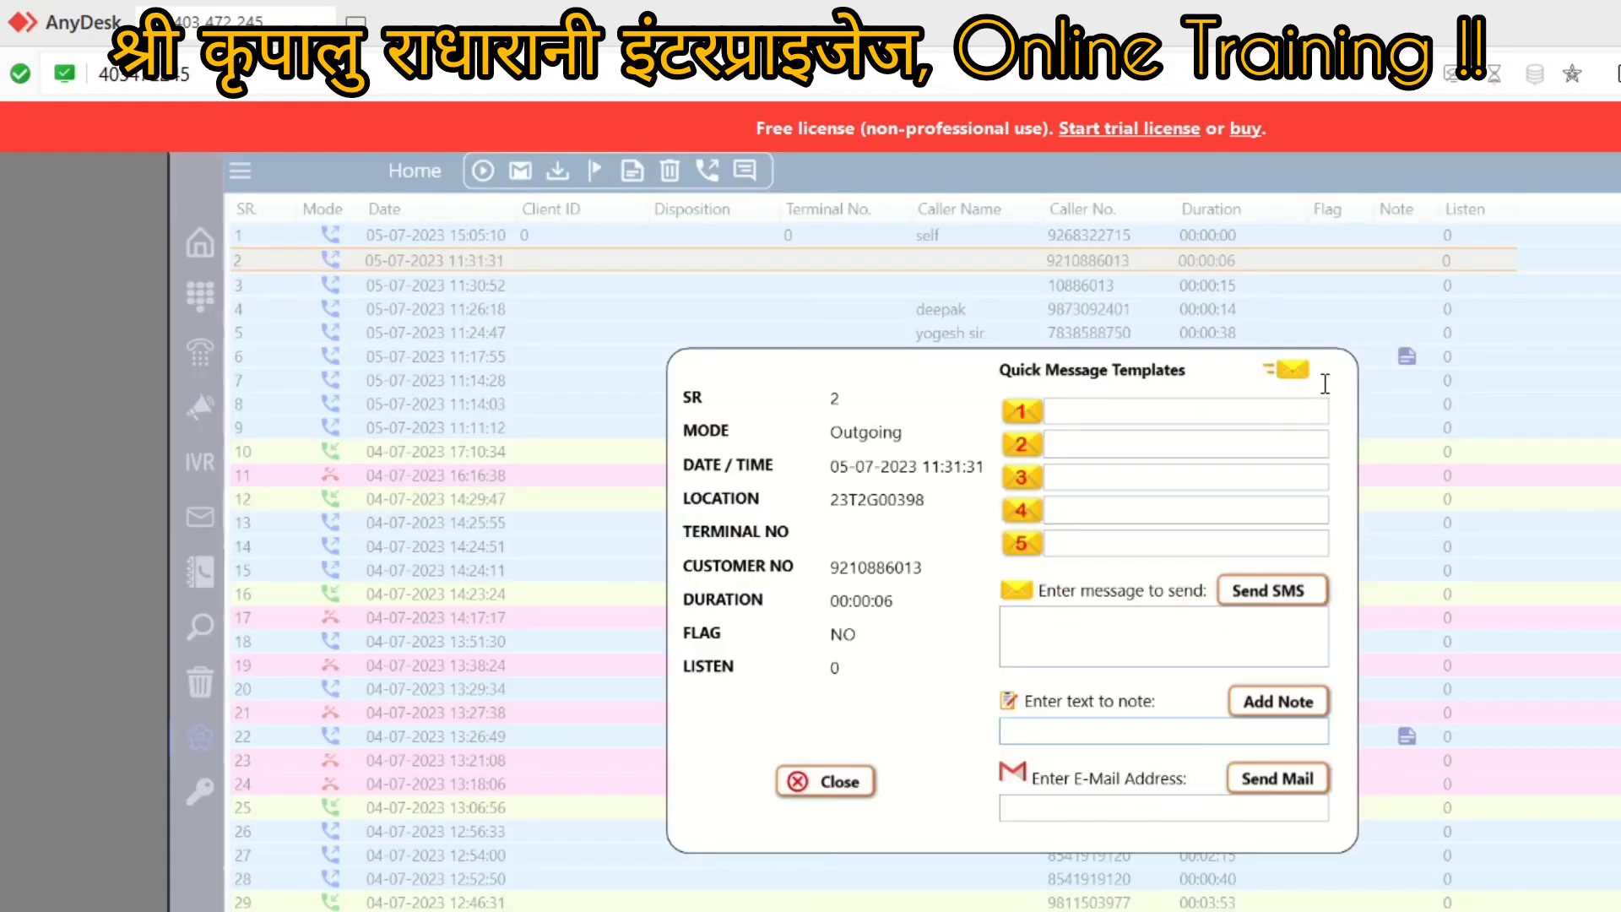
pyautogui.click(797, 781)
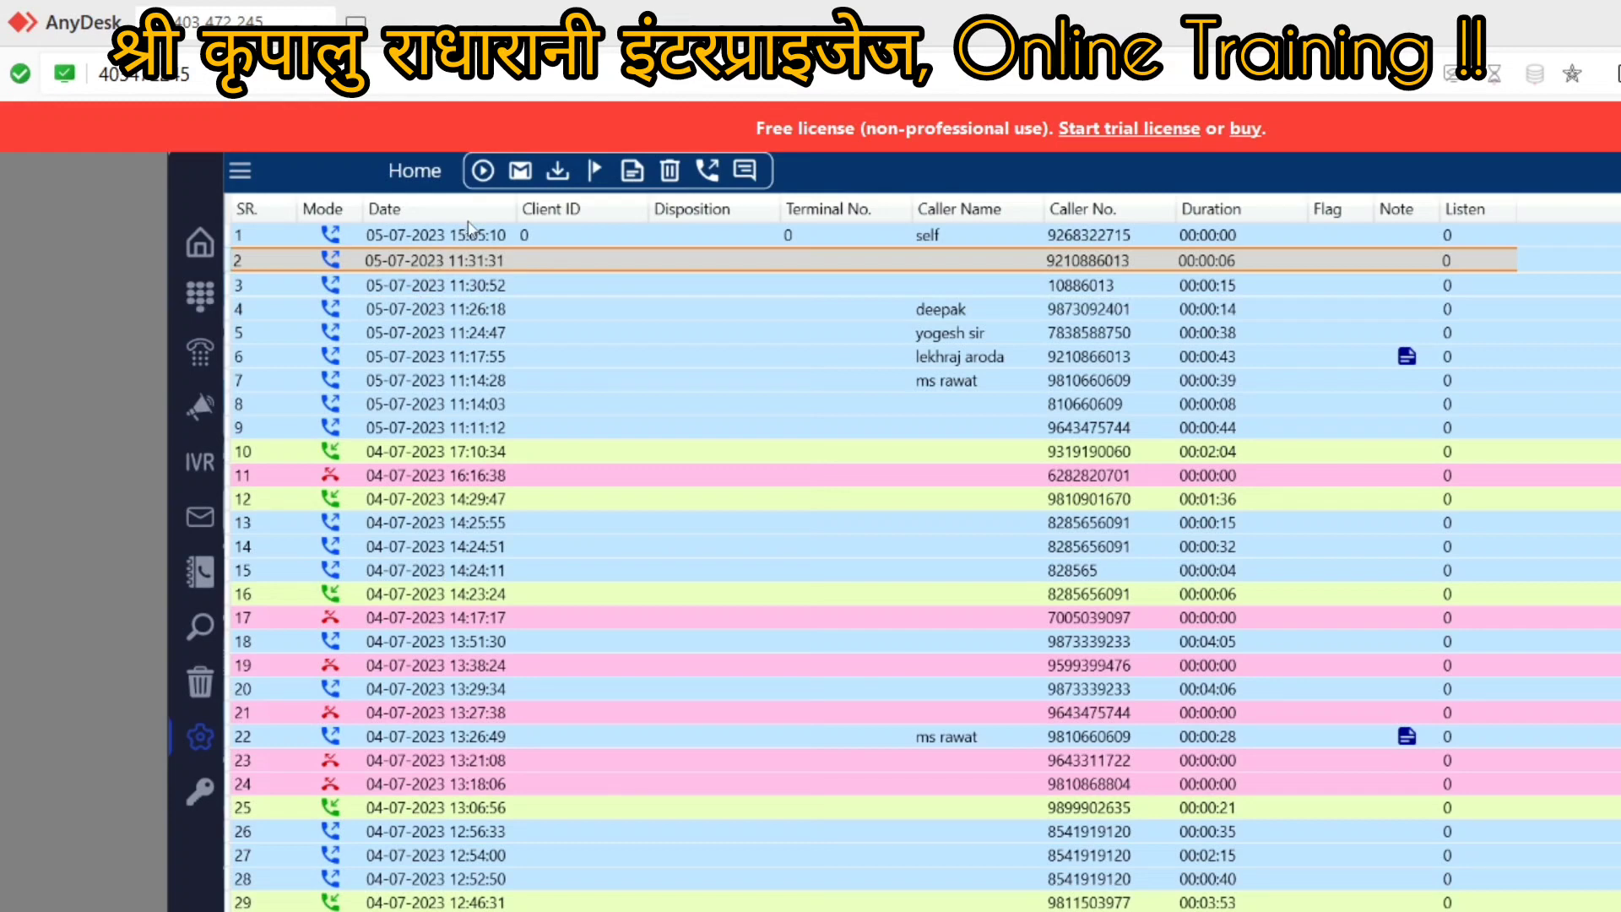
pyautogui.click(488, 239)
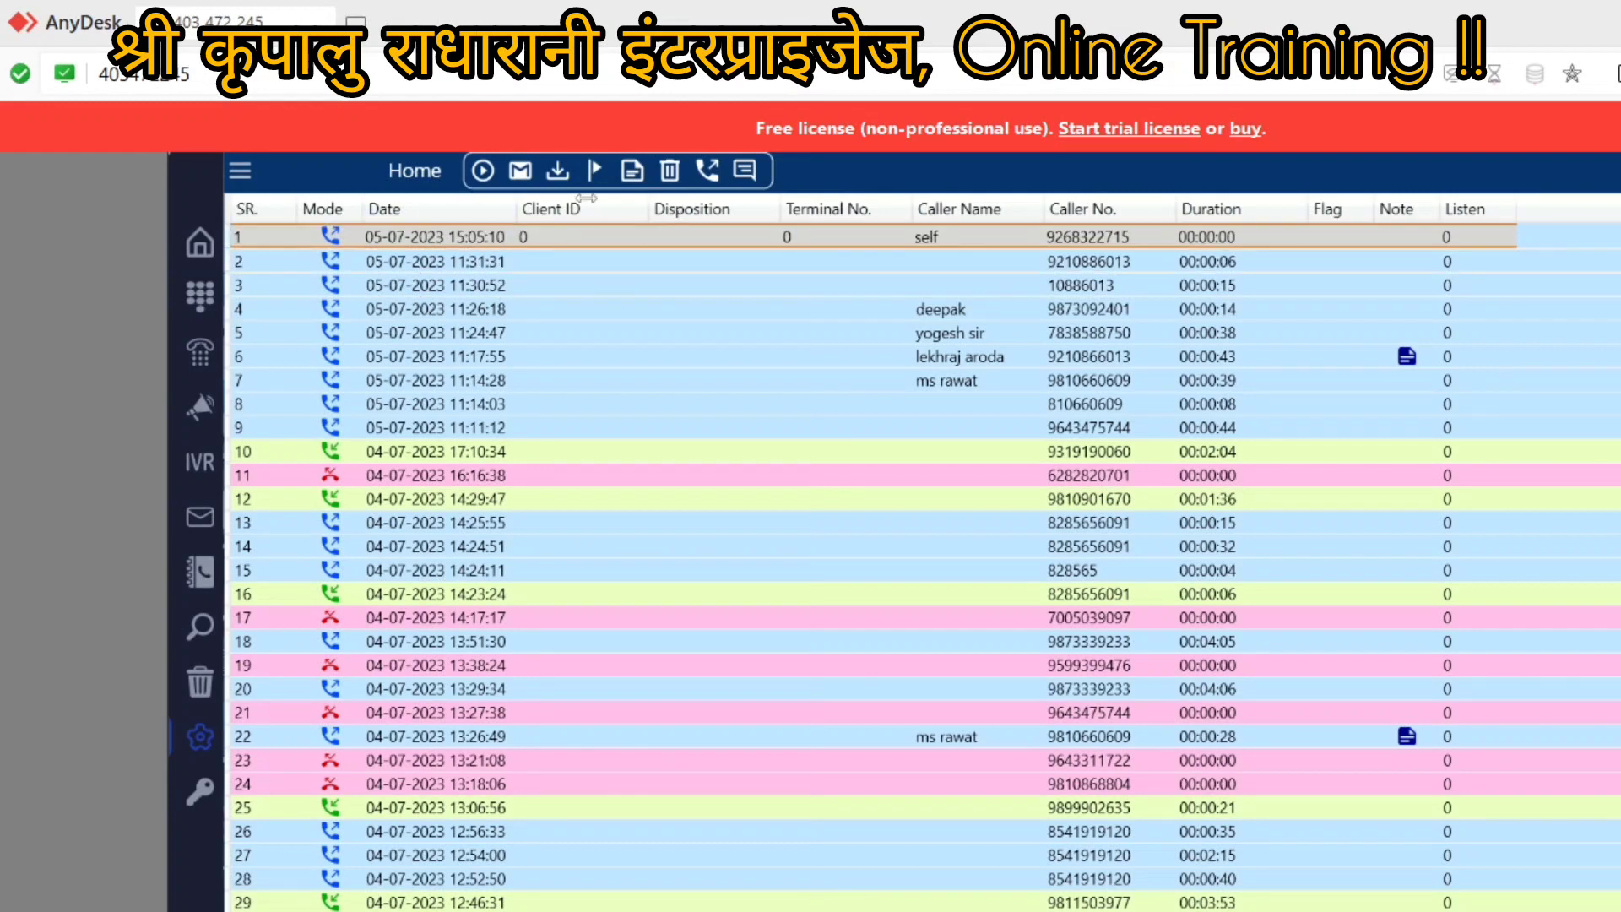
pyautogui.doubleClick(510, 240)
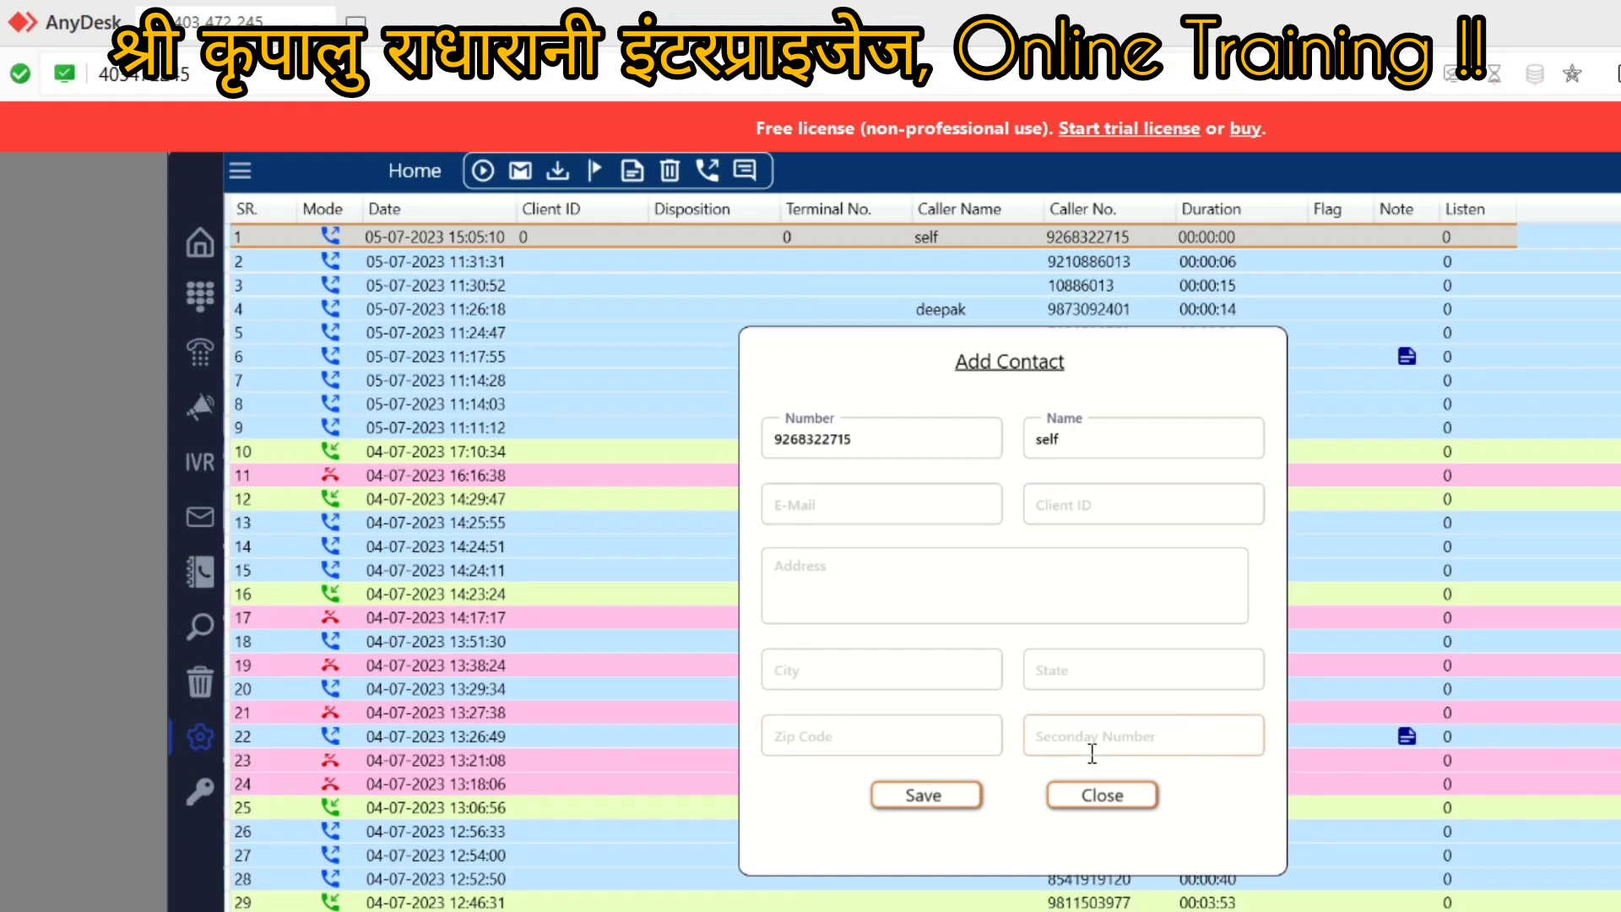
pyautogui.click(1094, 795)
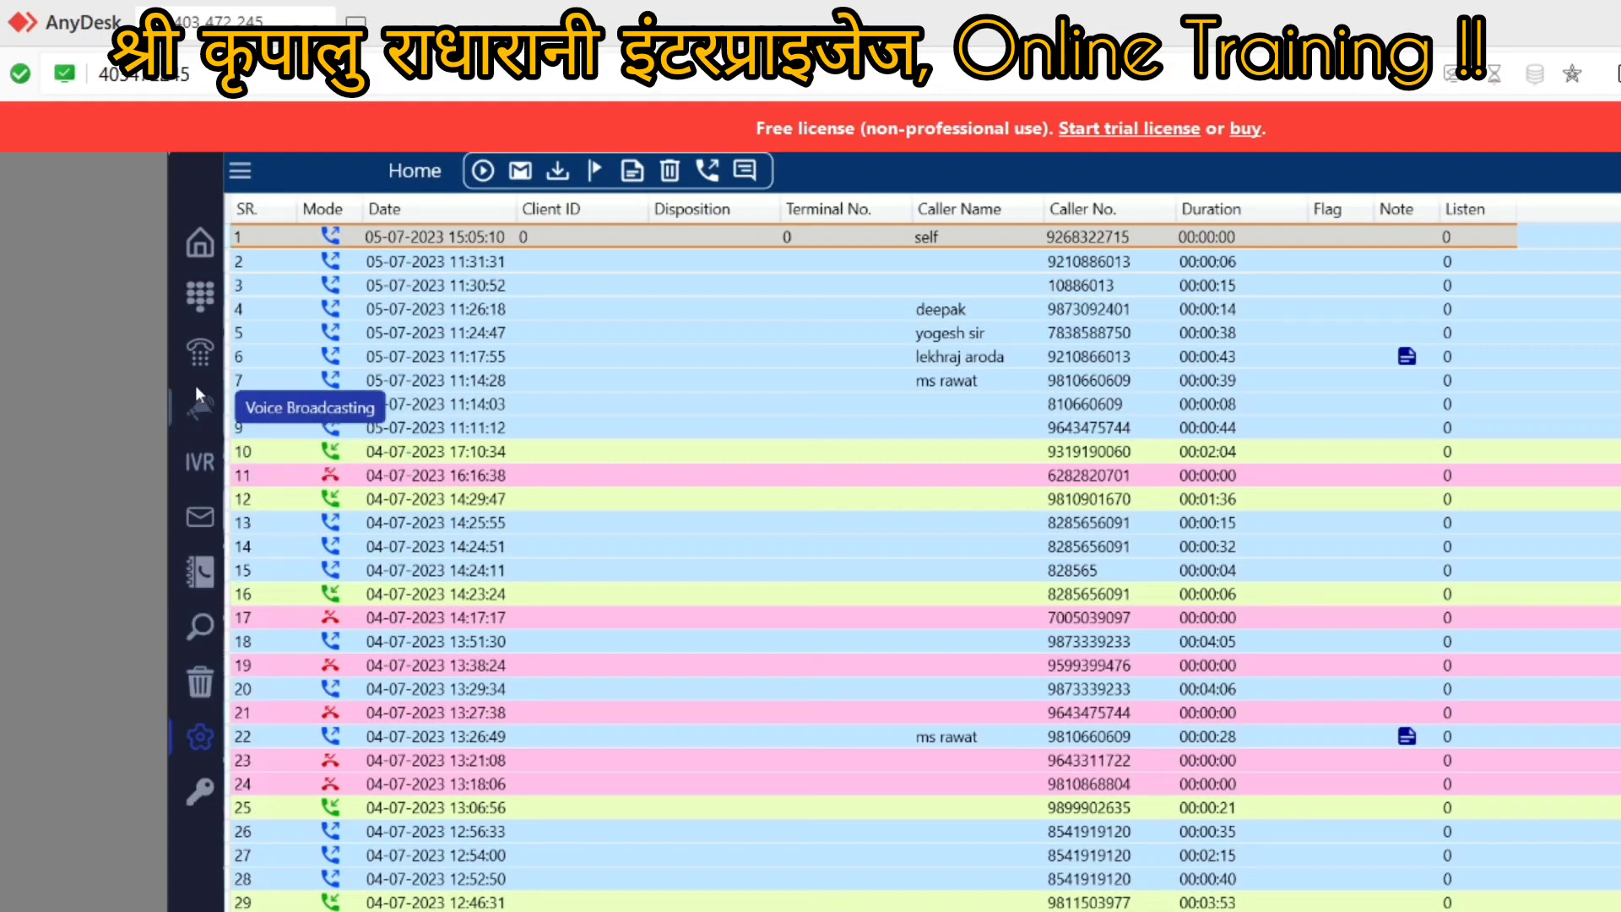
pyautogui.click(196, 353)
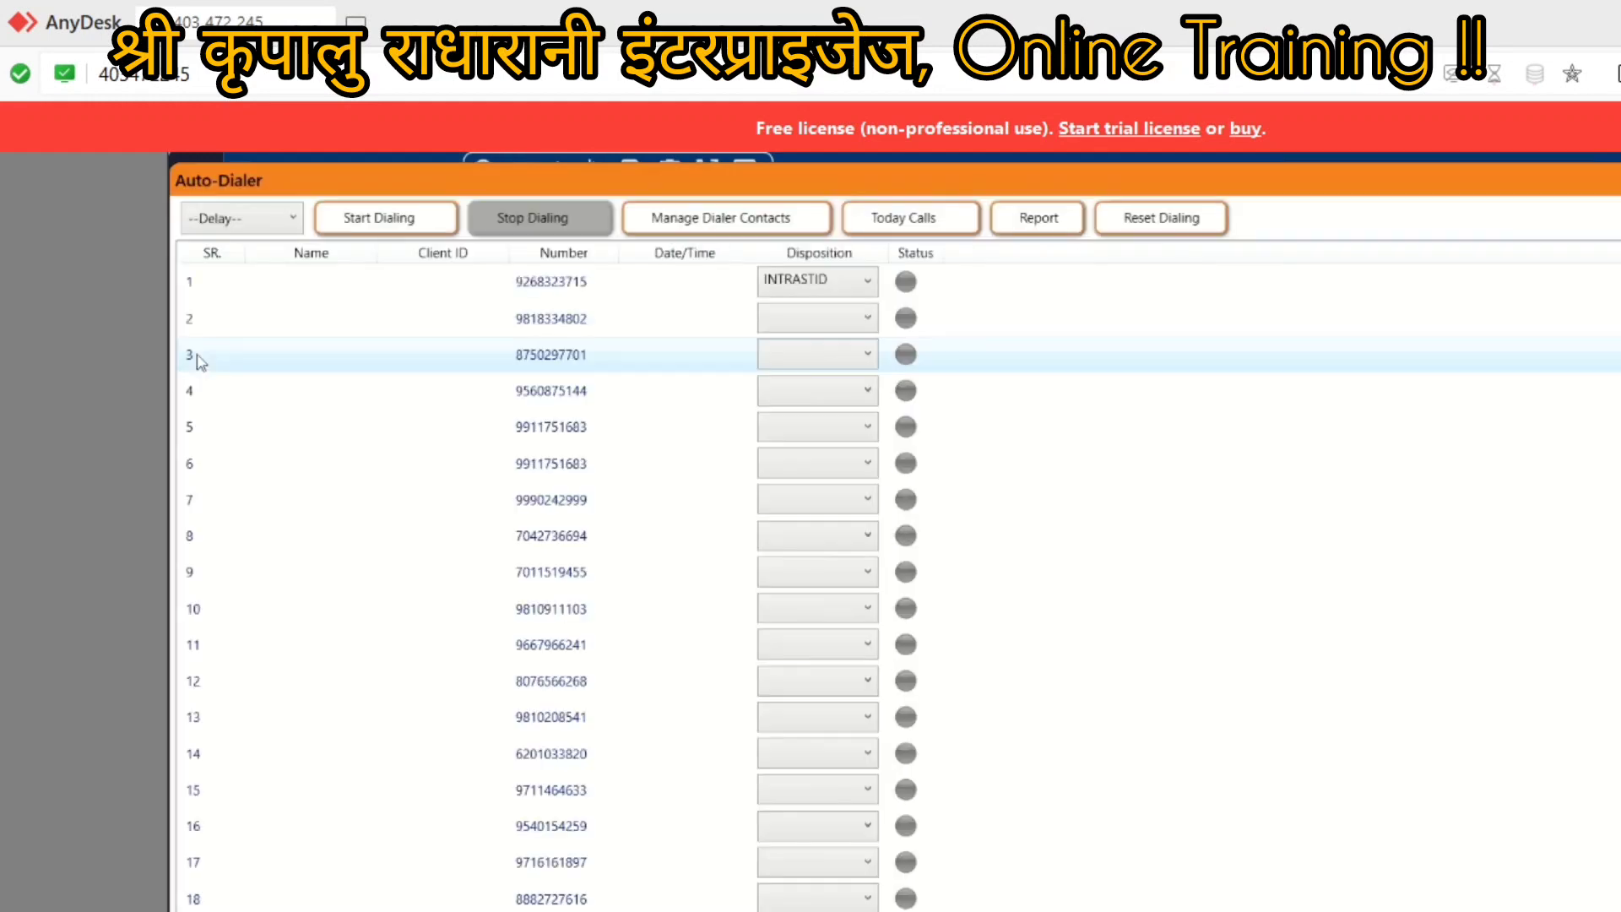
pyautogui.click(793, 287)
pyautogui.click(794, 287)
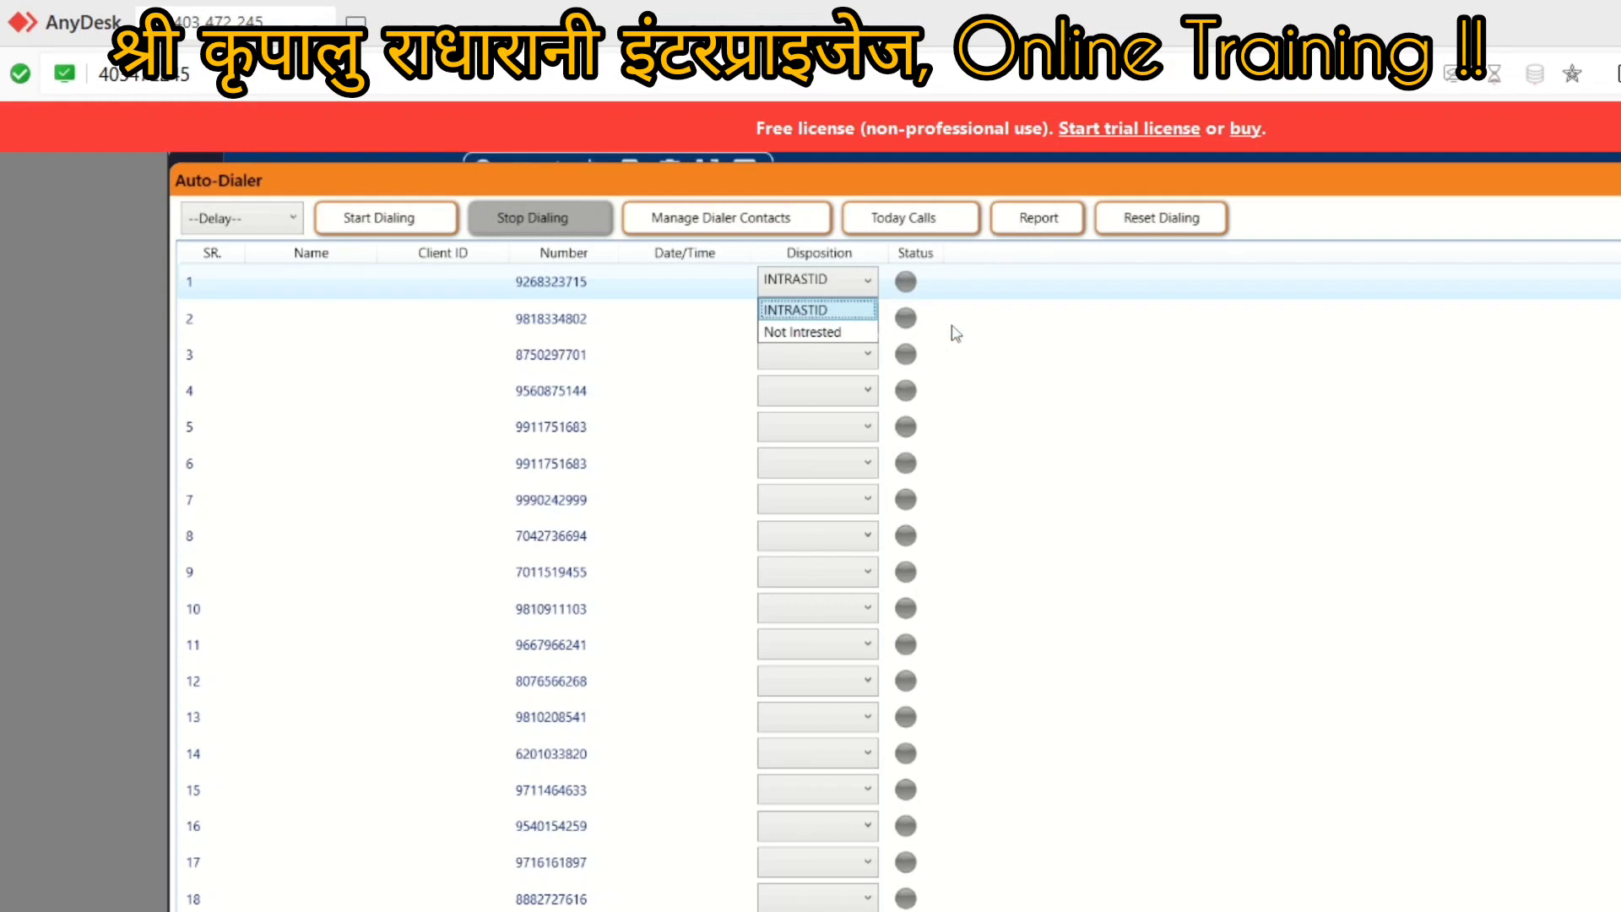
pyautogui.press('Down')
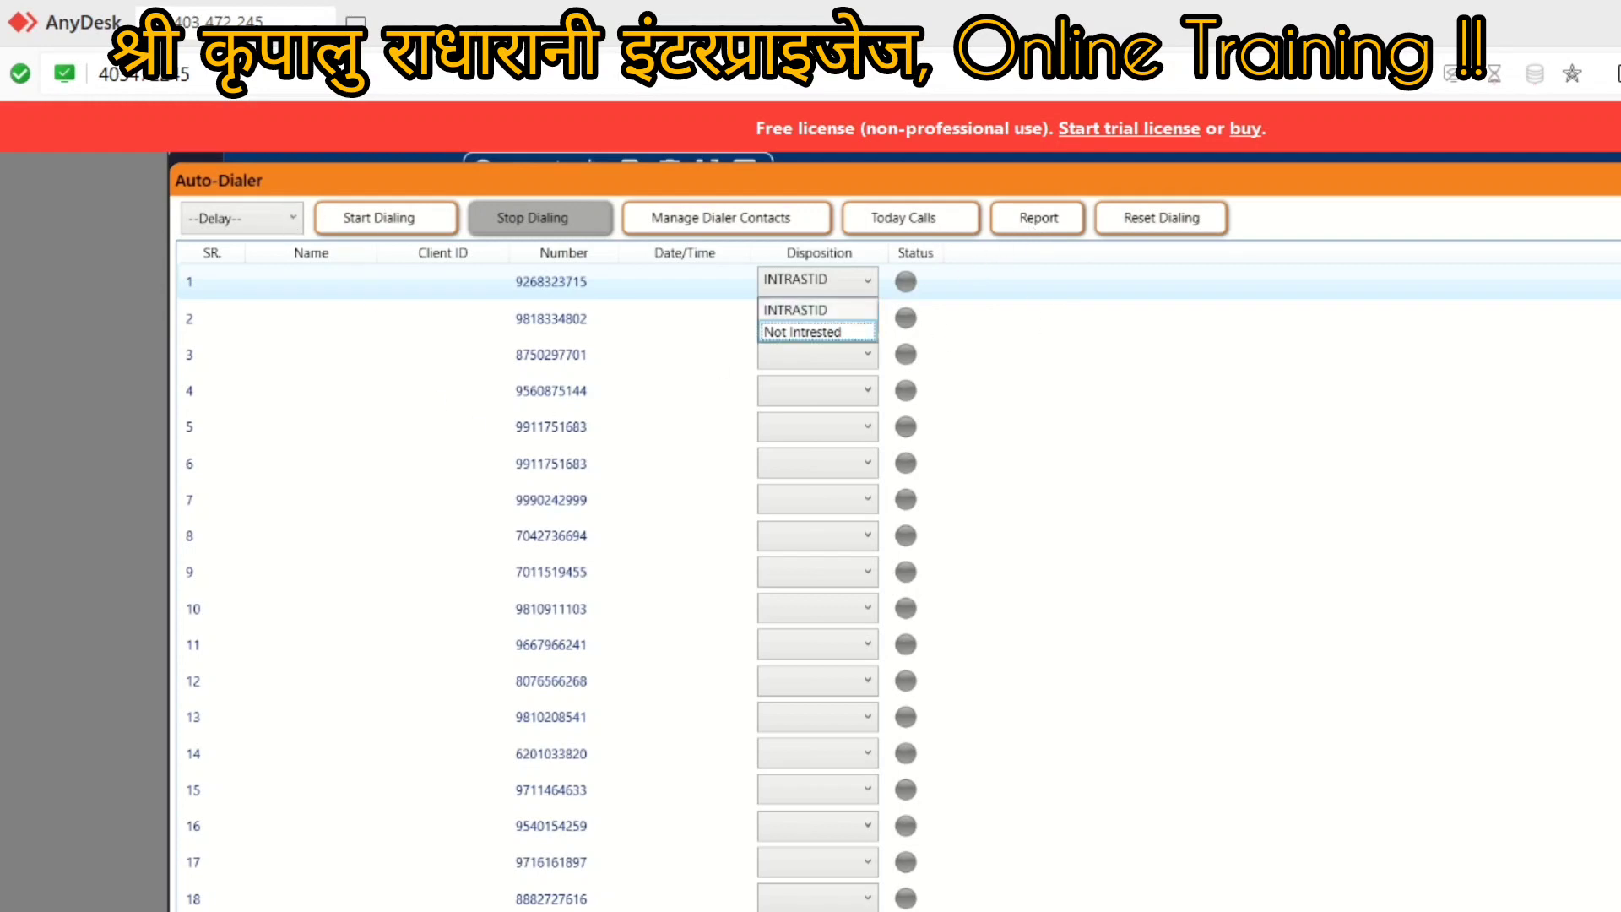
pyautogui.press('Escape')
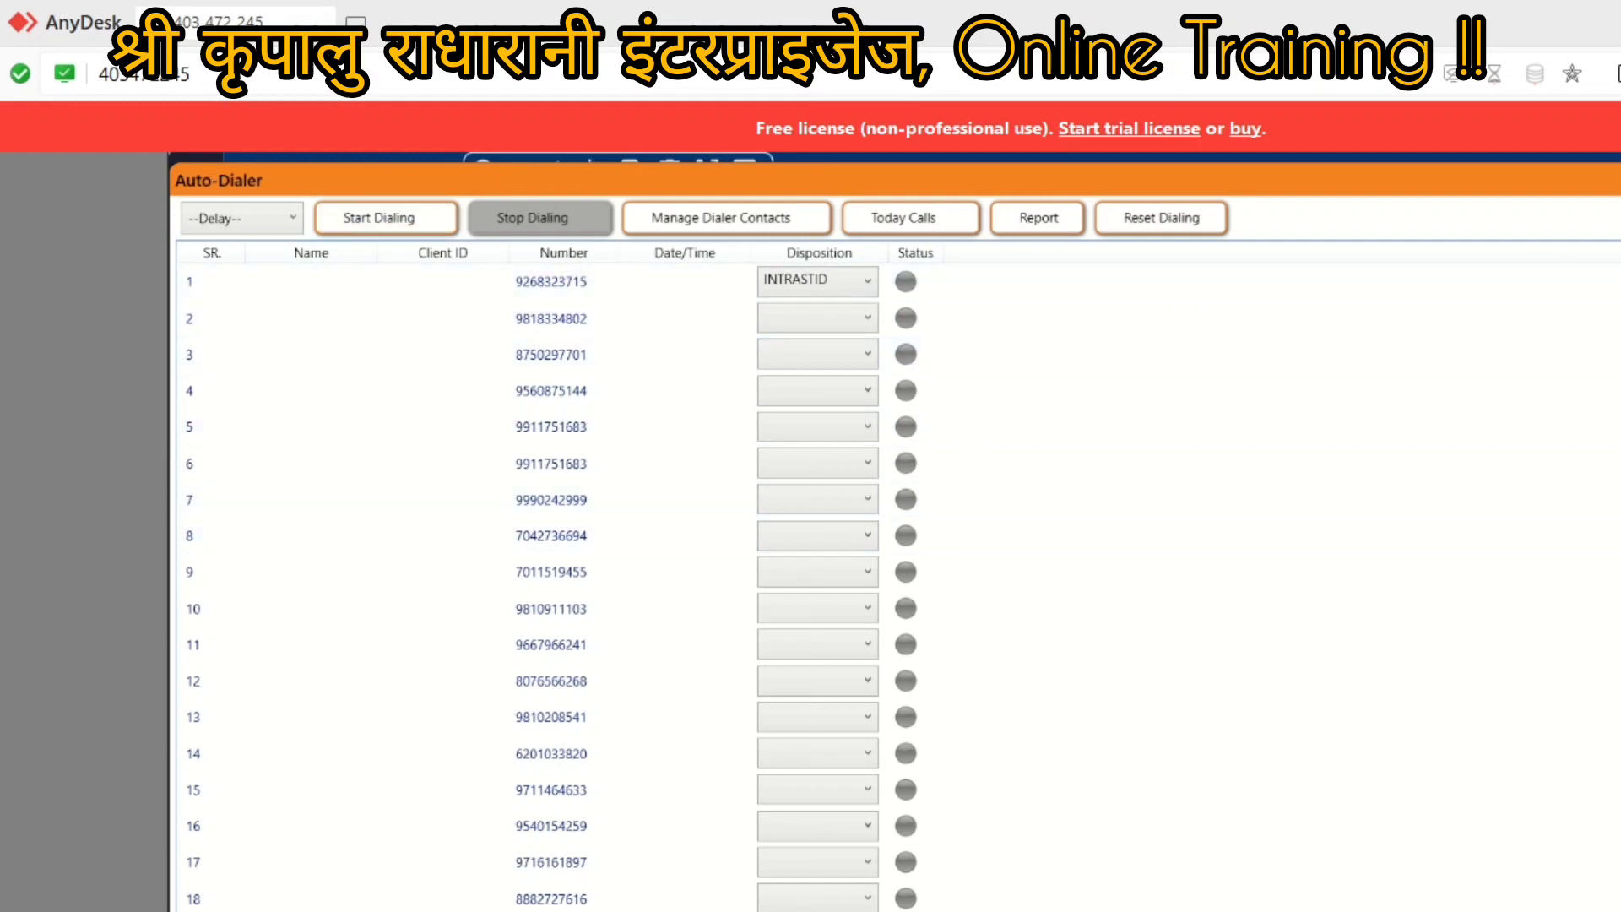
pyautogui.hotkey('alt', 'F4')
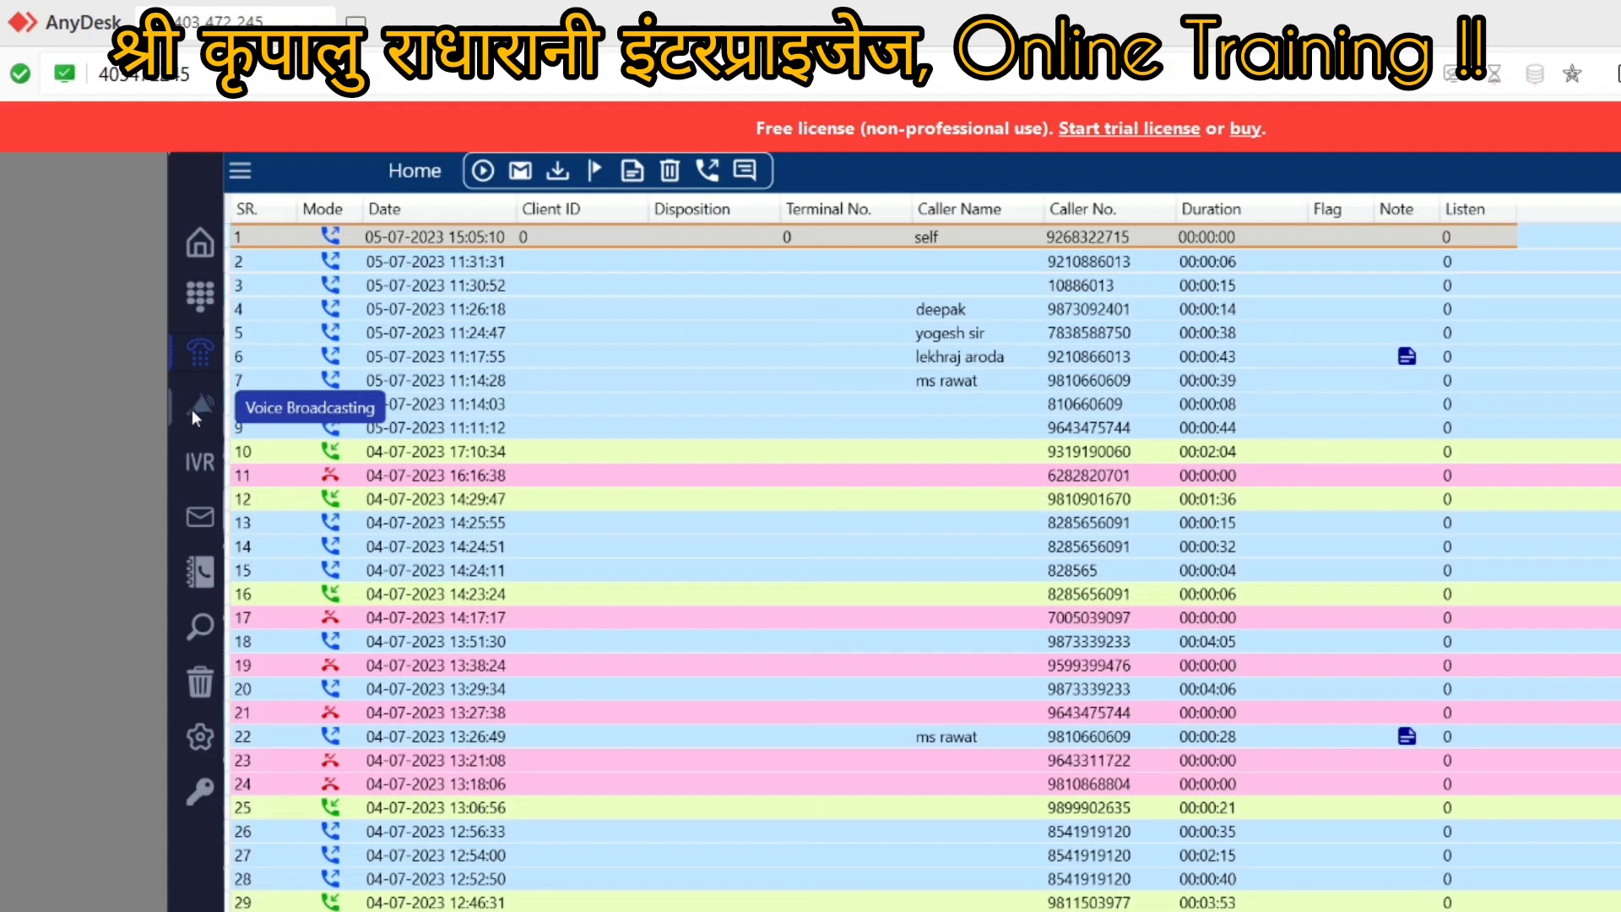
# Step: Open Voice Broadcasting and check the Slot list without choosing a slot
pyautogui.click(191, 409)
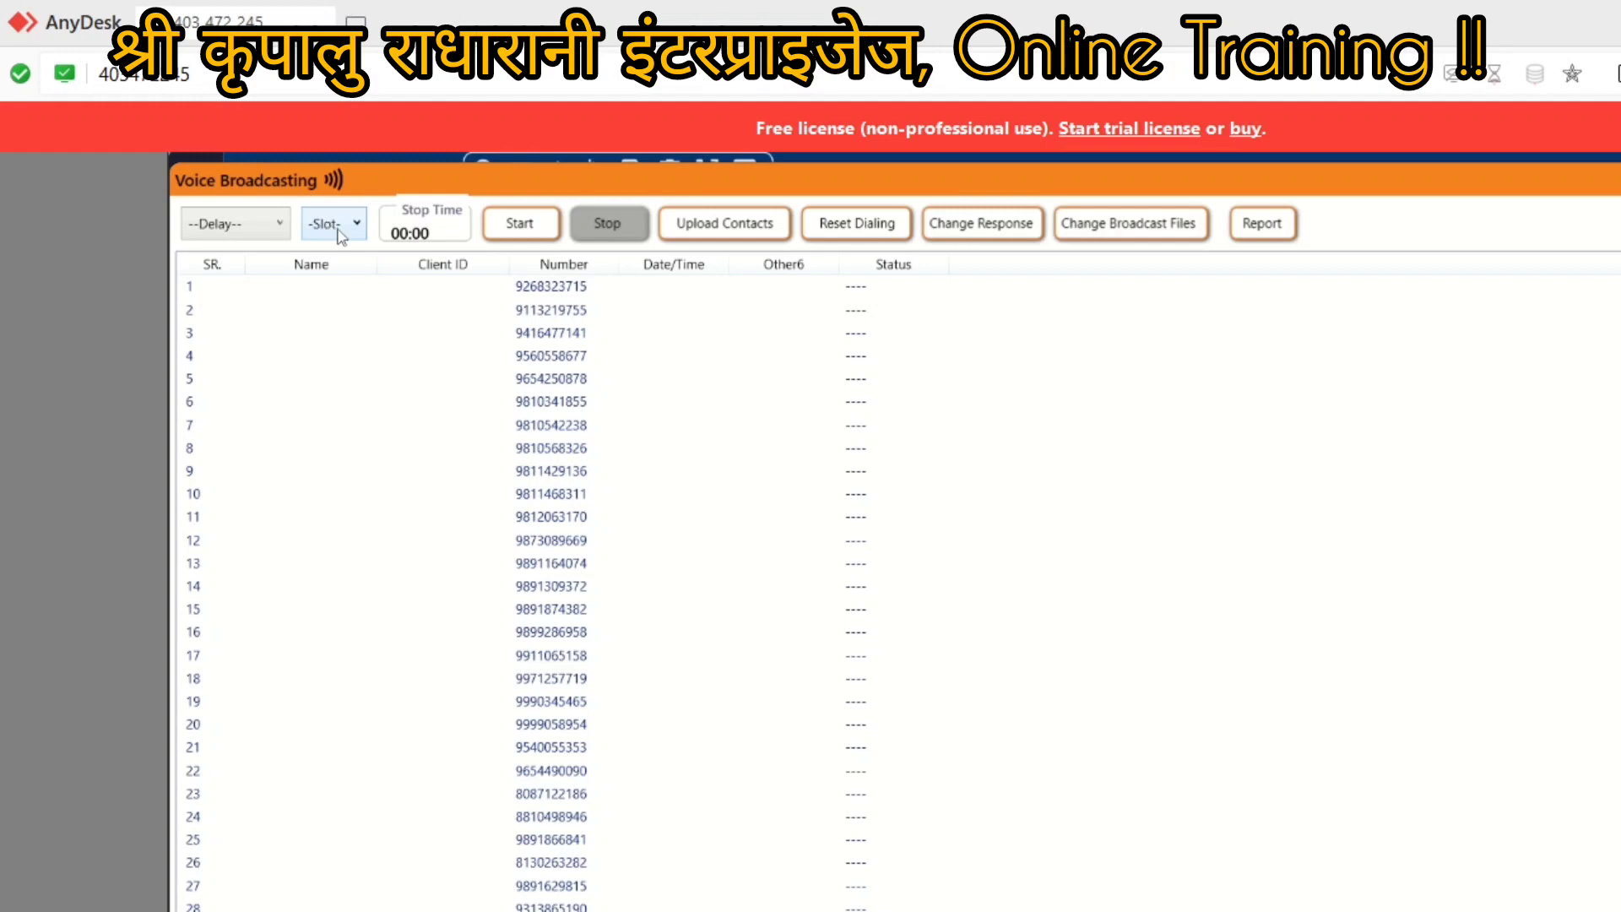
pyautogui.click(338, 234)
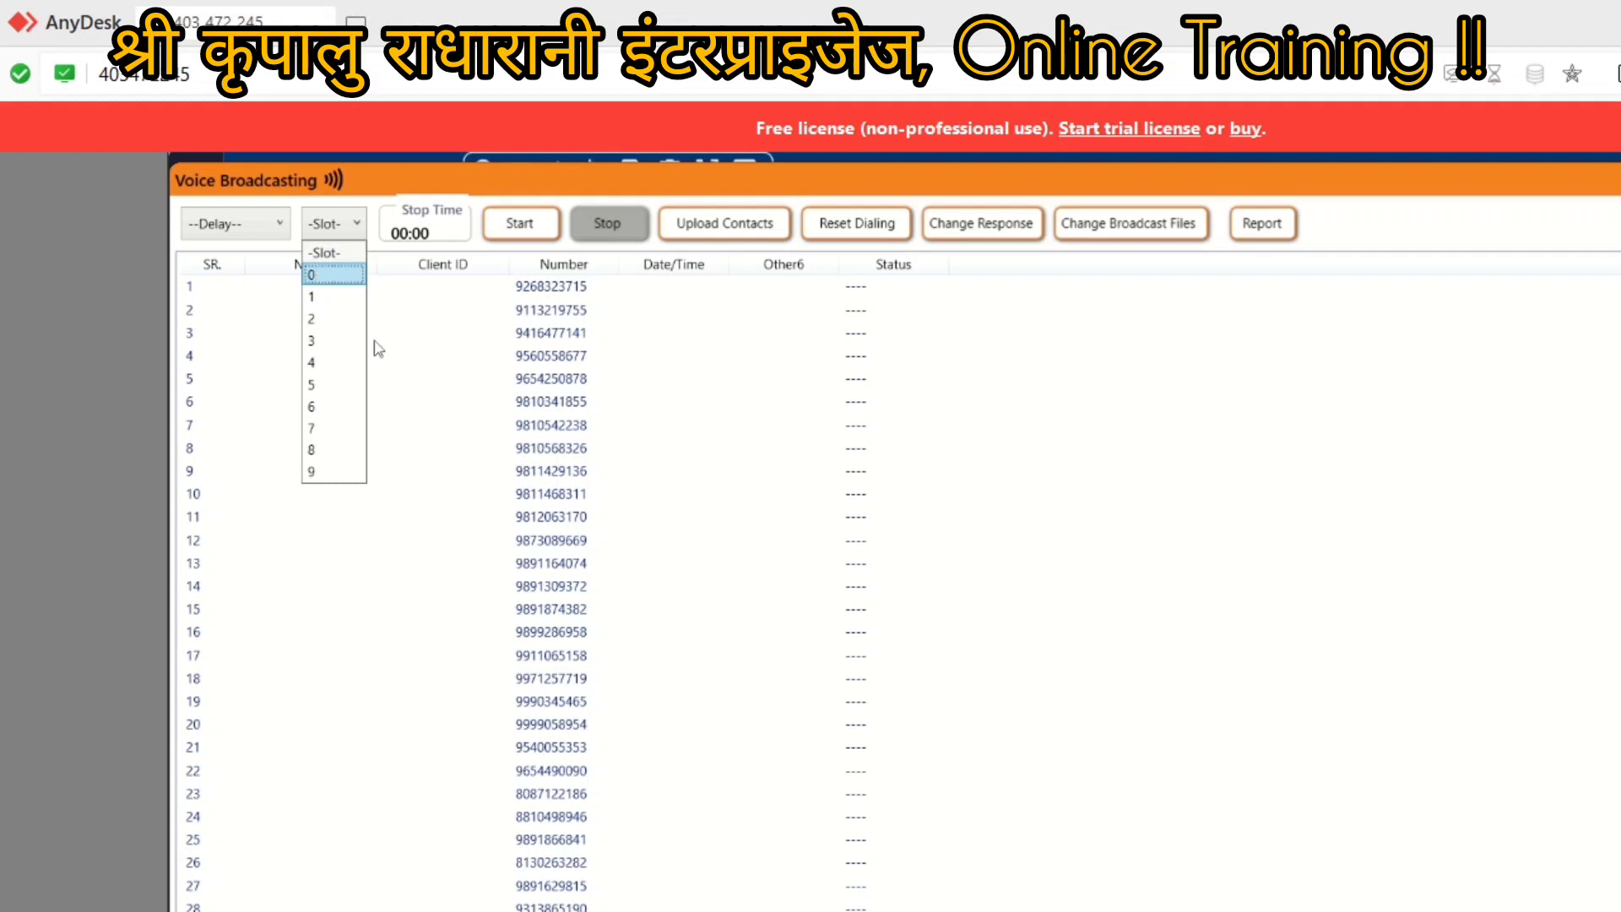
pyautogui.click(1002, 233)
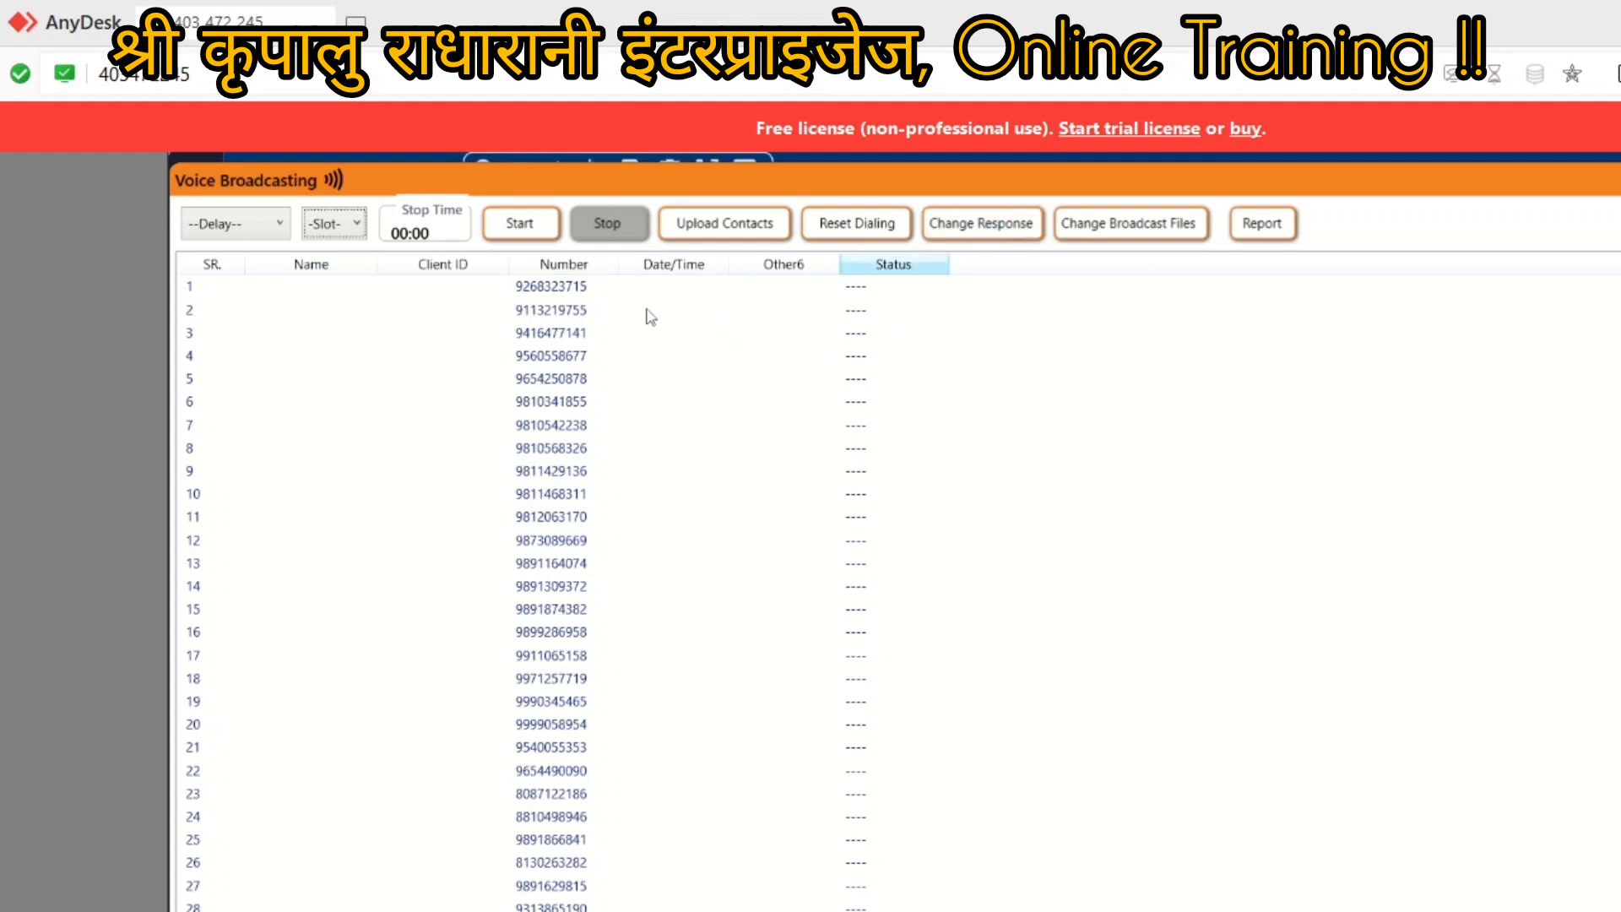
# Step: Set voice broadcasting responses: Dial 0 Call, Dial 1 Intrested, Dial 2 Not Intrested
pyautogui.click(971, 240)
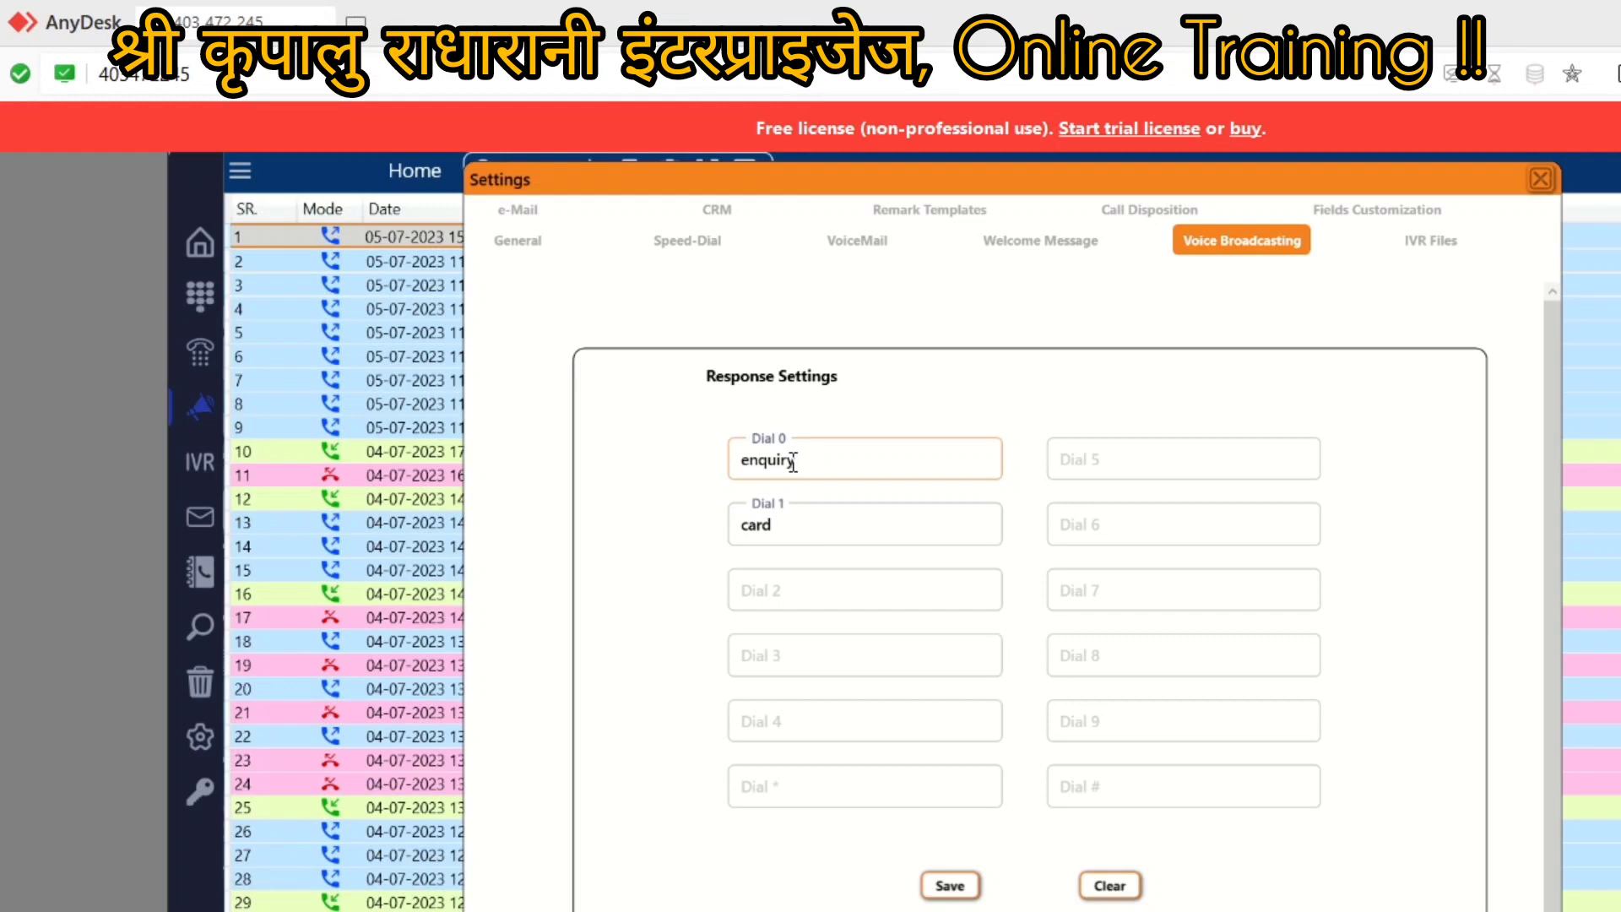
pyautogui.moveTo(804, 457); pyautogui.dragTo(723, 469)
pyautogui.write('q')
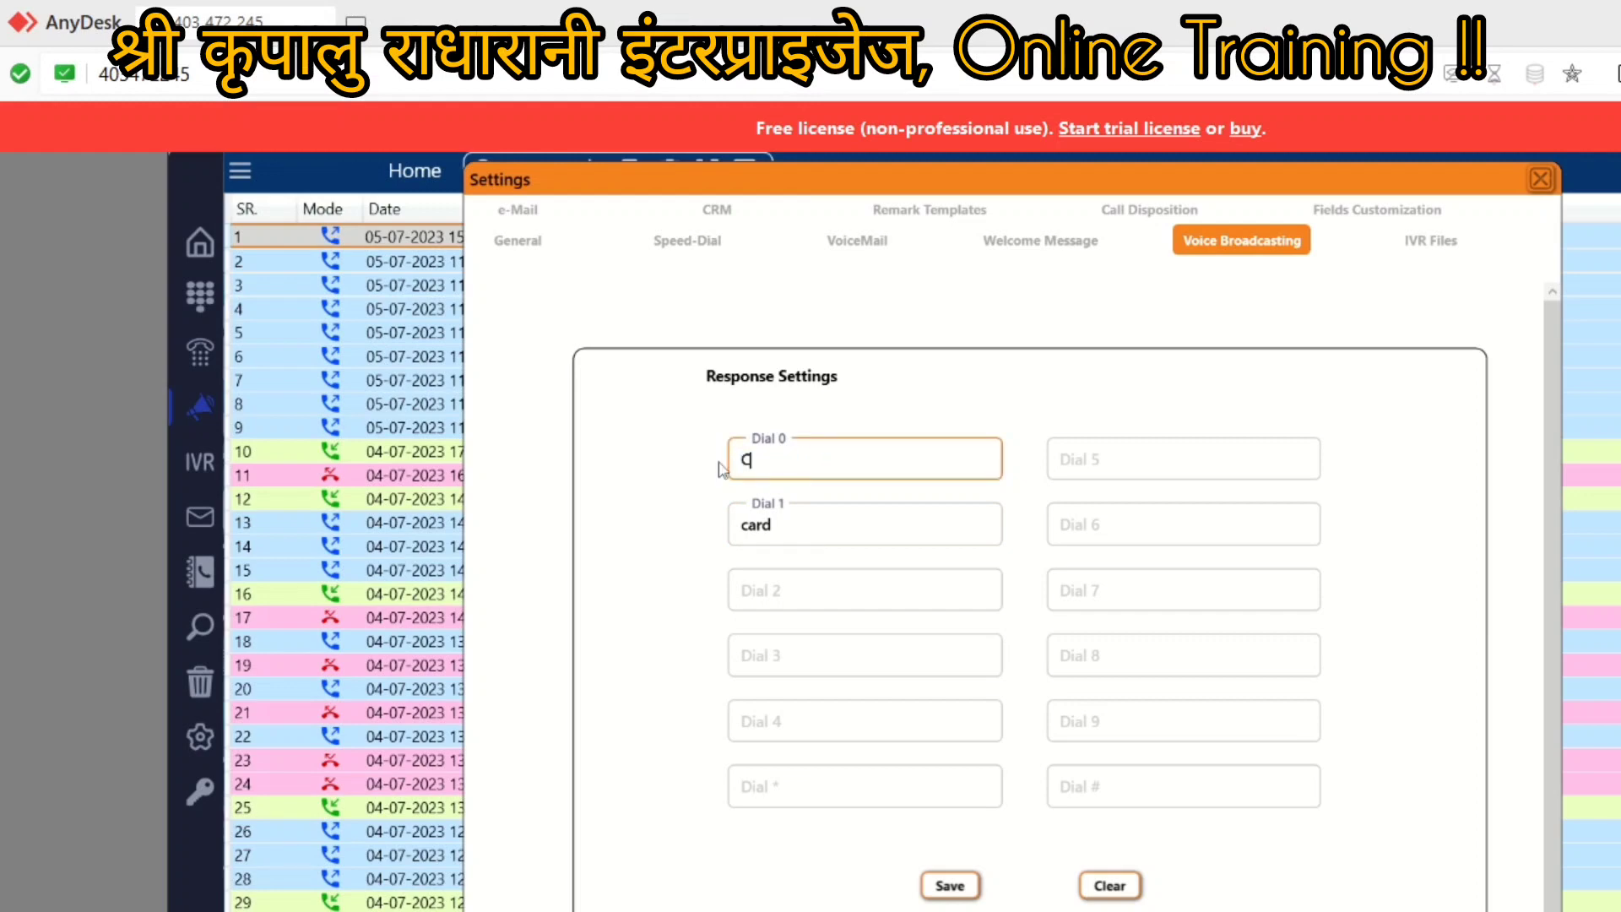
pyautogui.write('l')
pyautogui.press('BackSpace')
pyautogui.press('BackSpace')
pyautogui.write('all')
pyautogui.moveTo(777, 525); pyautogui.dragTo(724, 529)
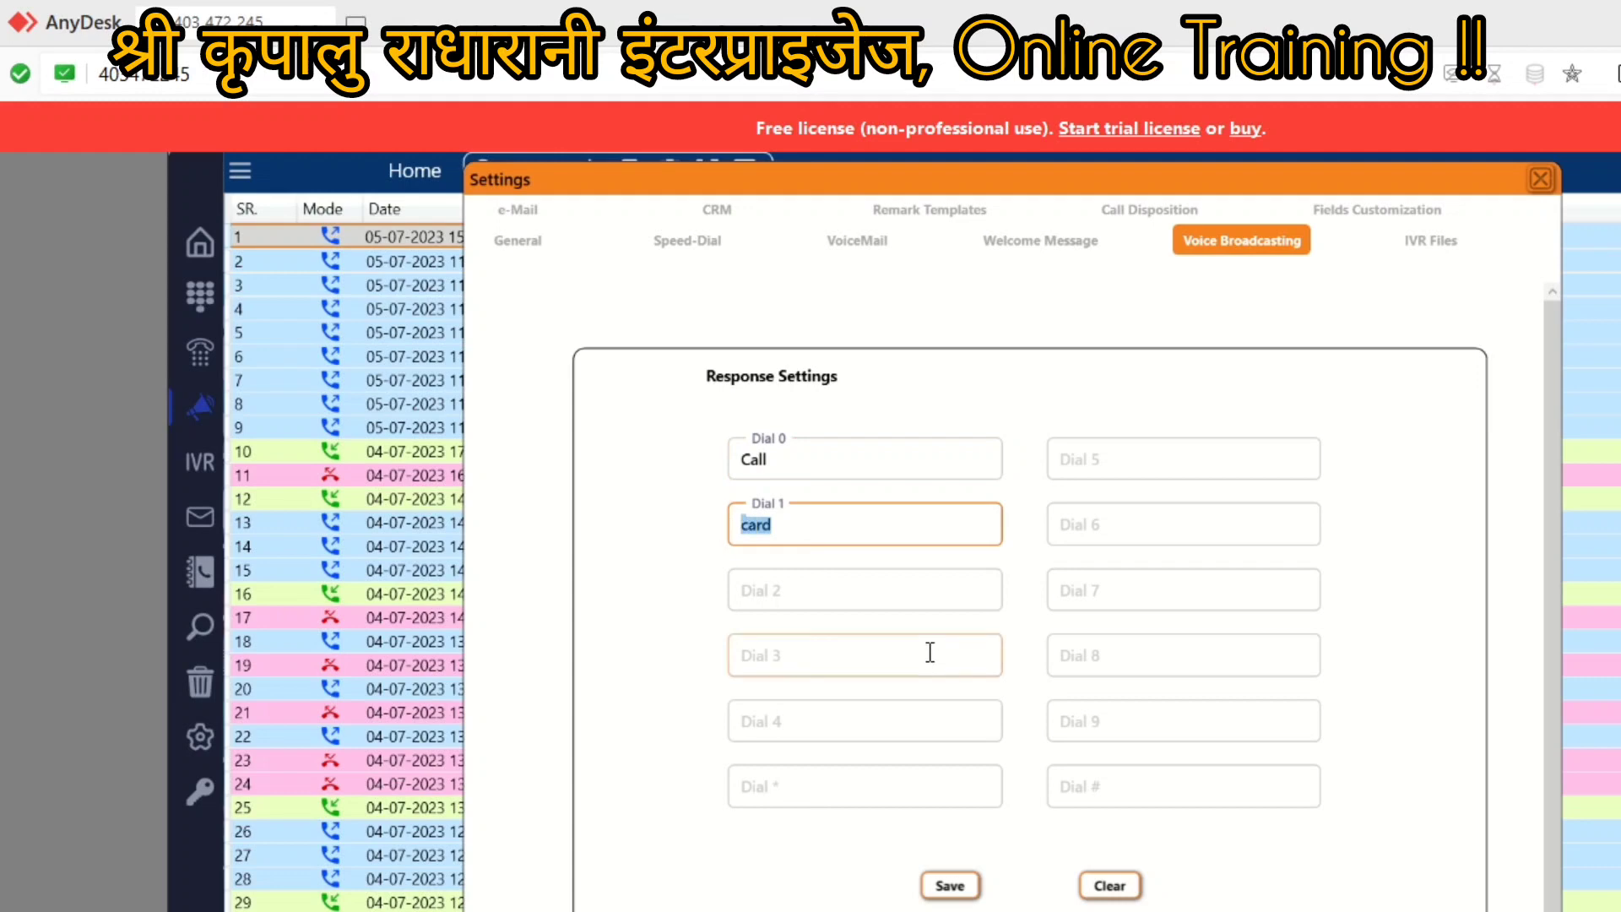
pyautogui.write('Not')
pyautogui.press('BackSpace')
pyautogui.press('BackSpace')
pyautogui.write('Intrested')
pyautogui.click(808, 597)
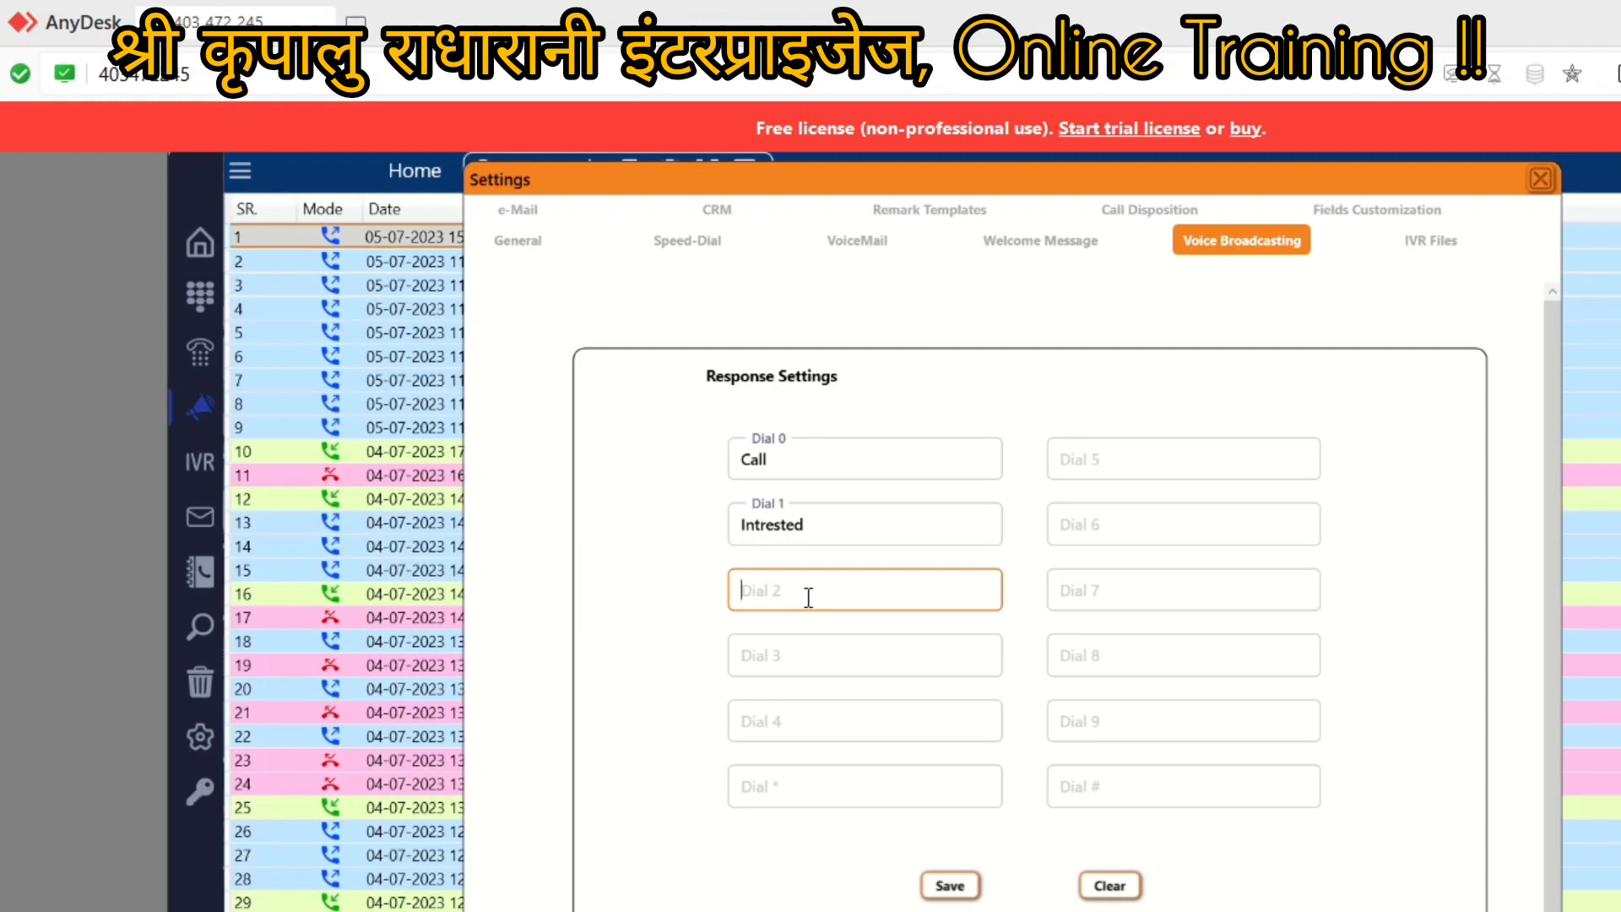
pyautogui.write('Not Intrested')
# Step: Fill the Dial 3 through Dial 9 responses with the digits 3 to 9
pyautogui.click(782, 660)
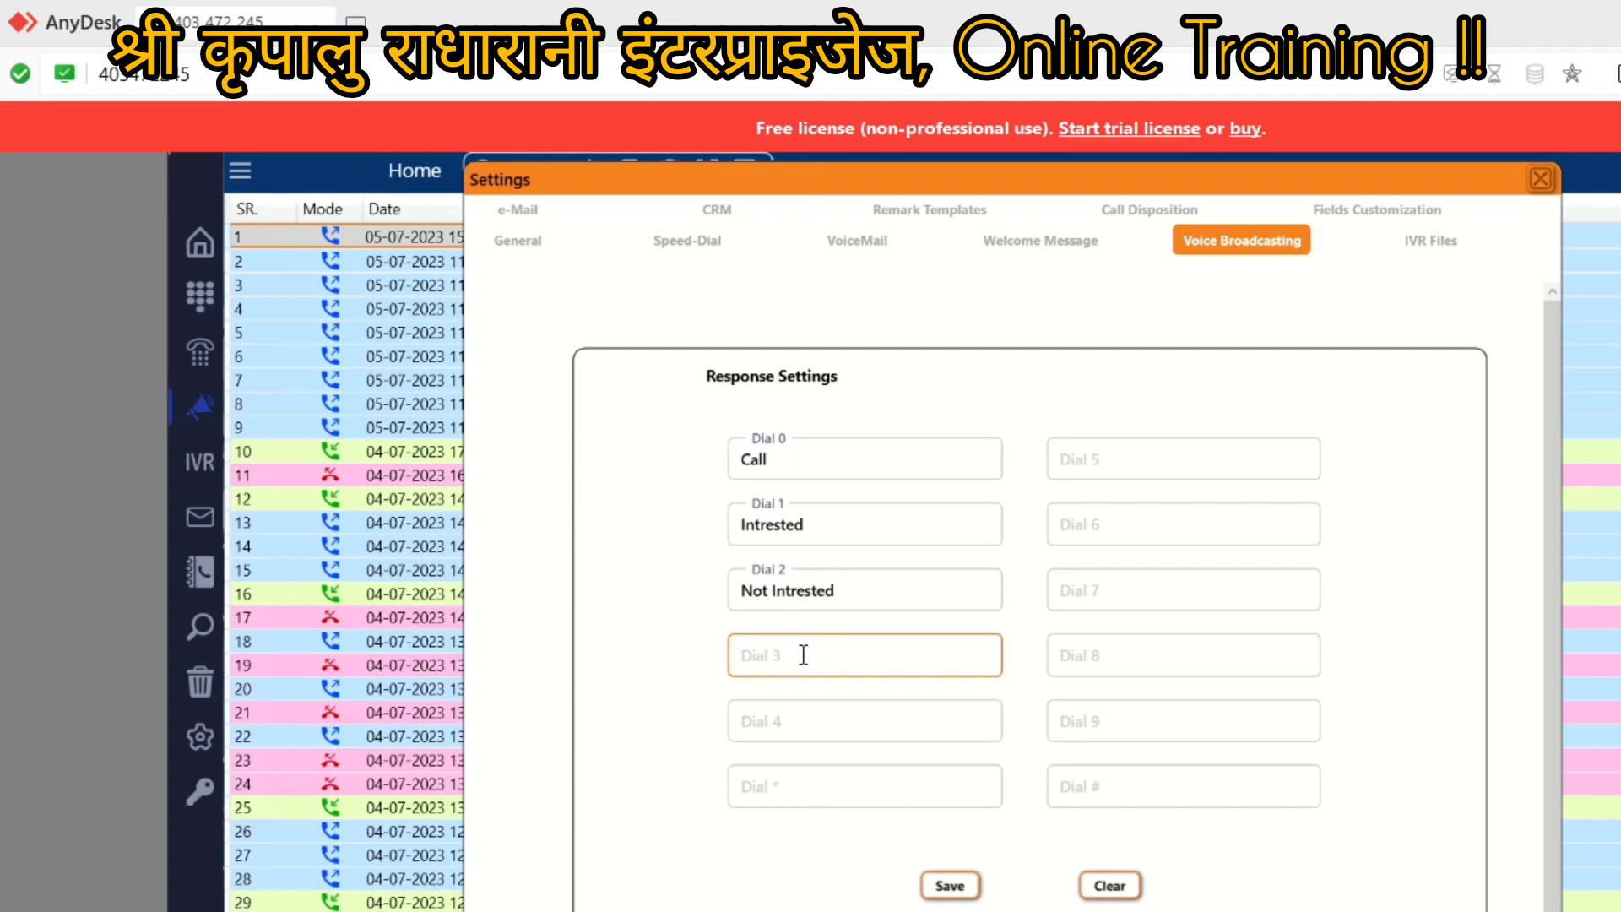
pyautogui.write('3')
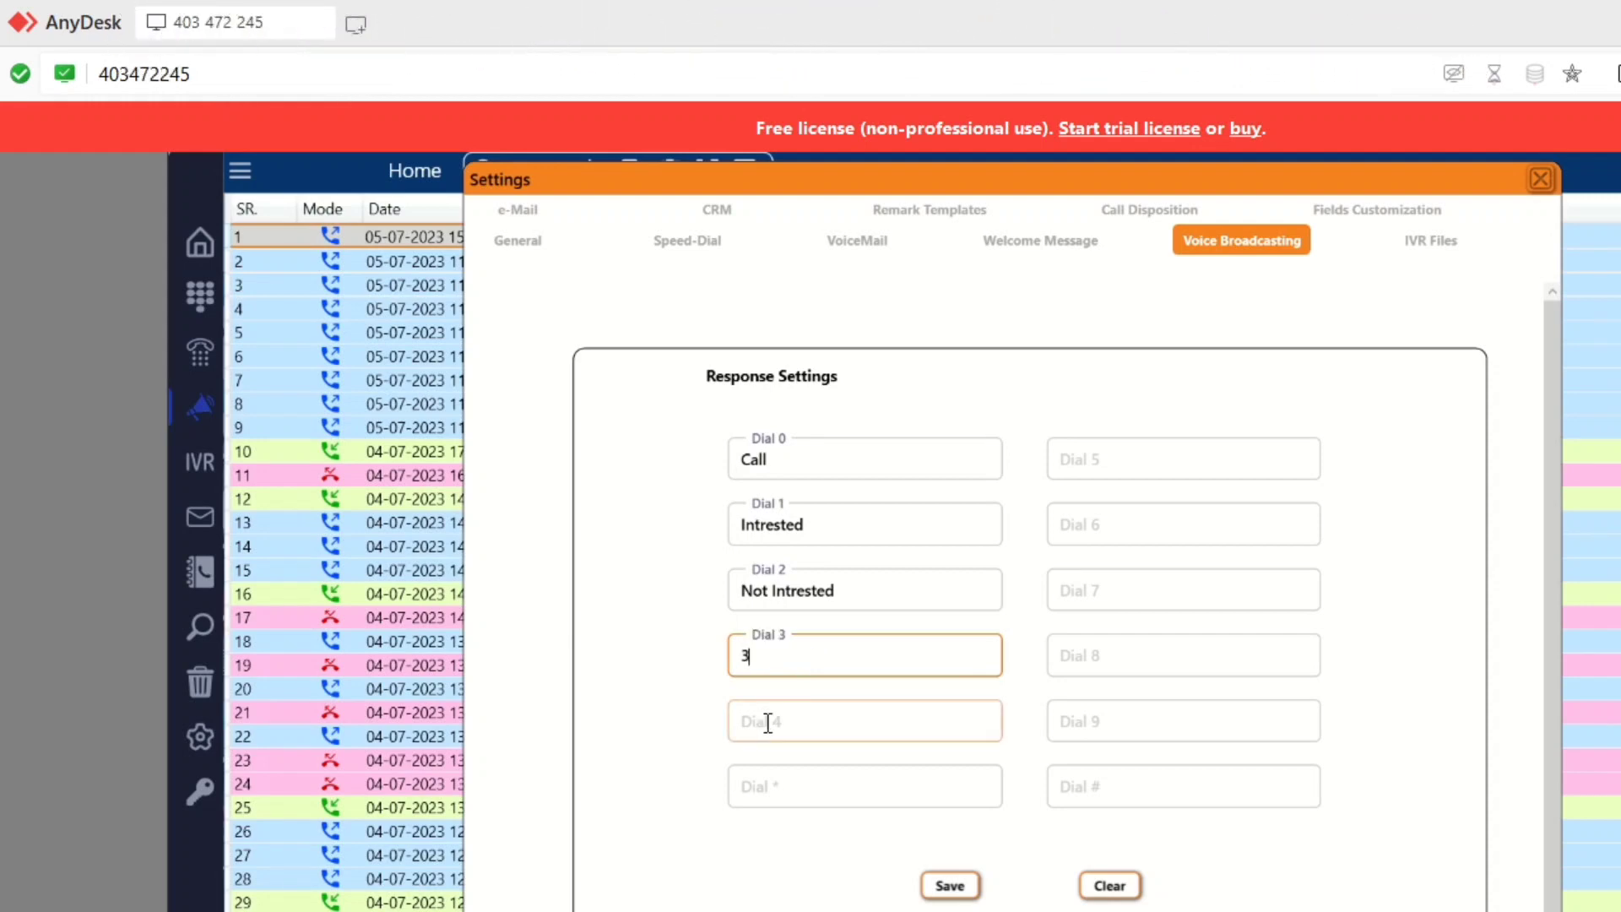
pyautogui.click(767, 719)
pyautogui.write('4')
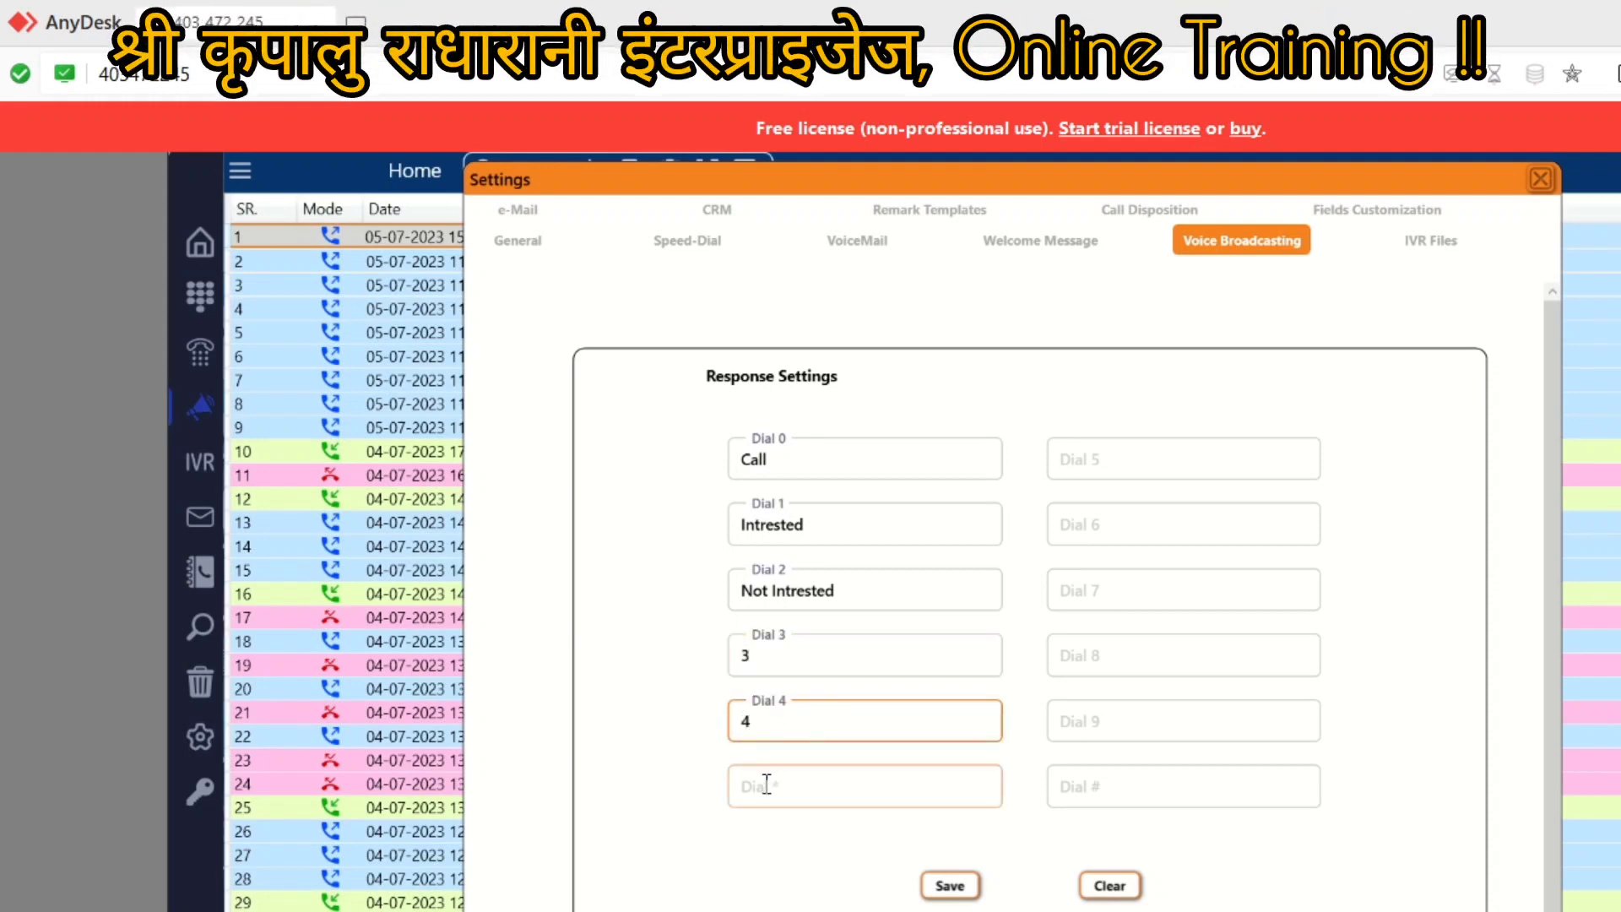
pyautogui.click(1102, 459)
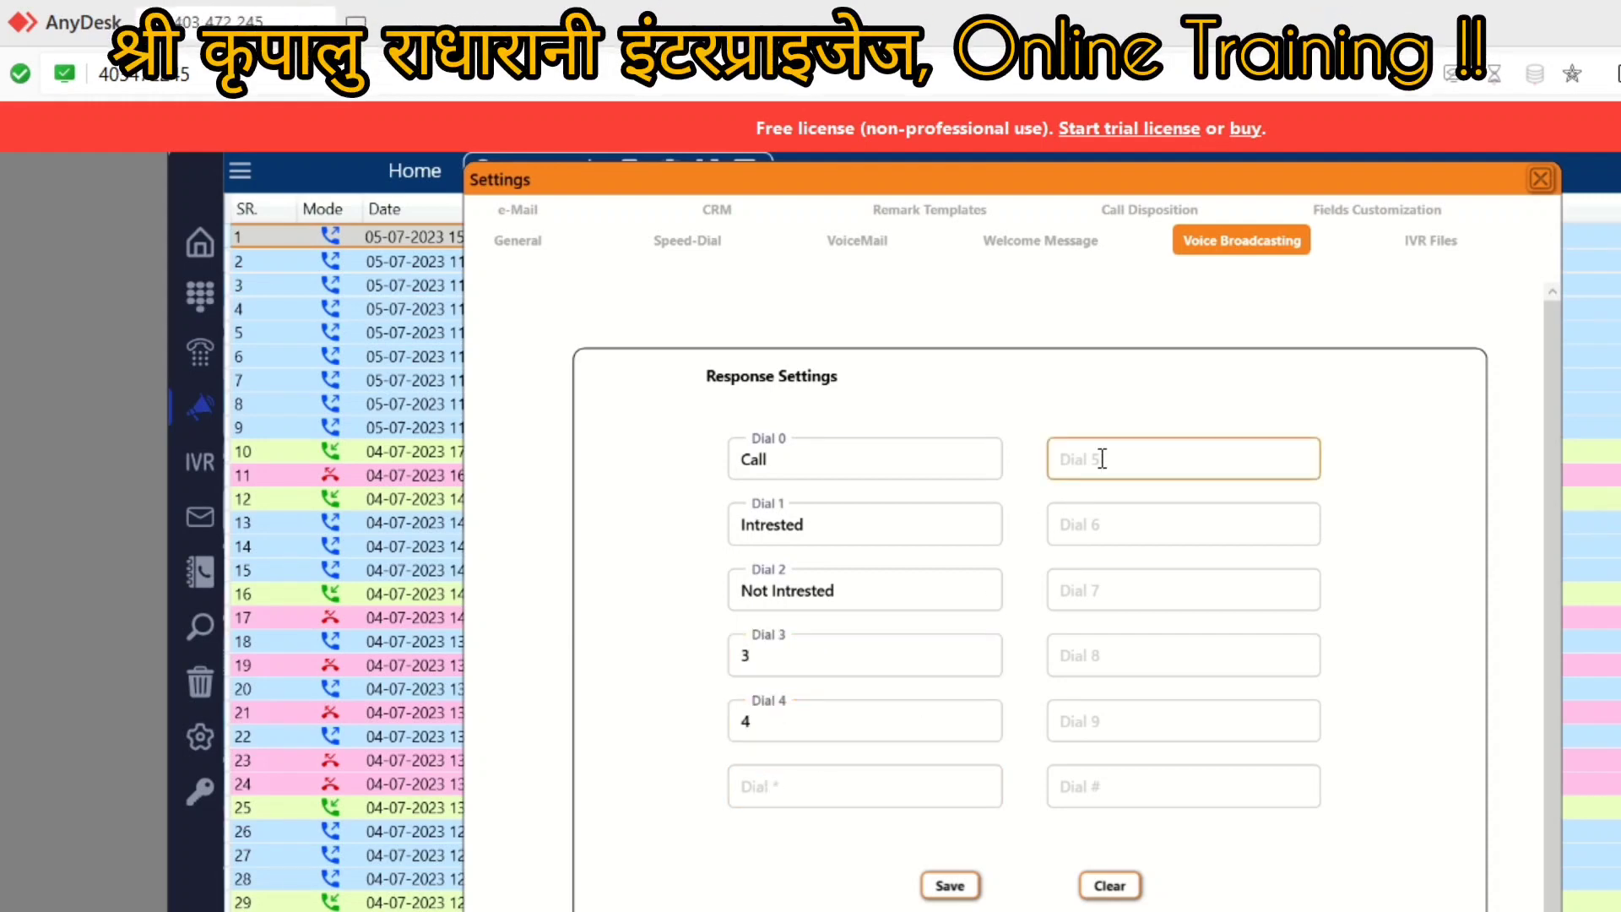
pyautogui.write('5')
pyautogui.click(1104, 530)
pyautogui.write('6')
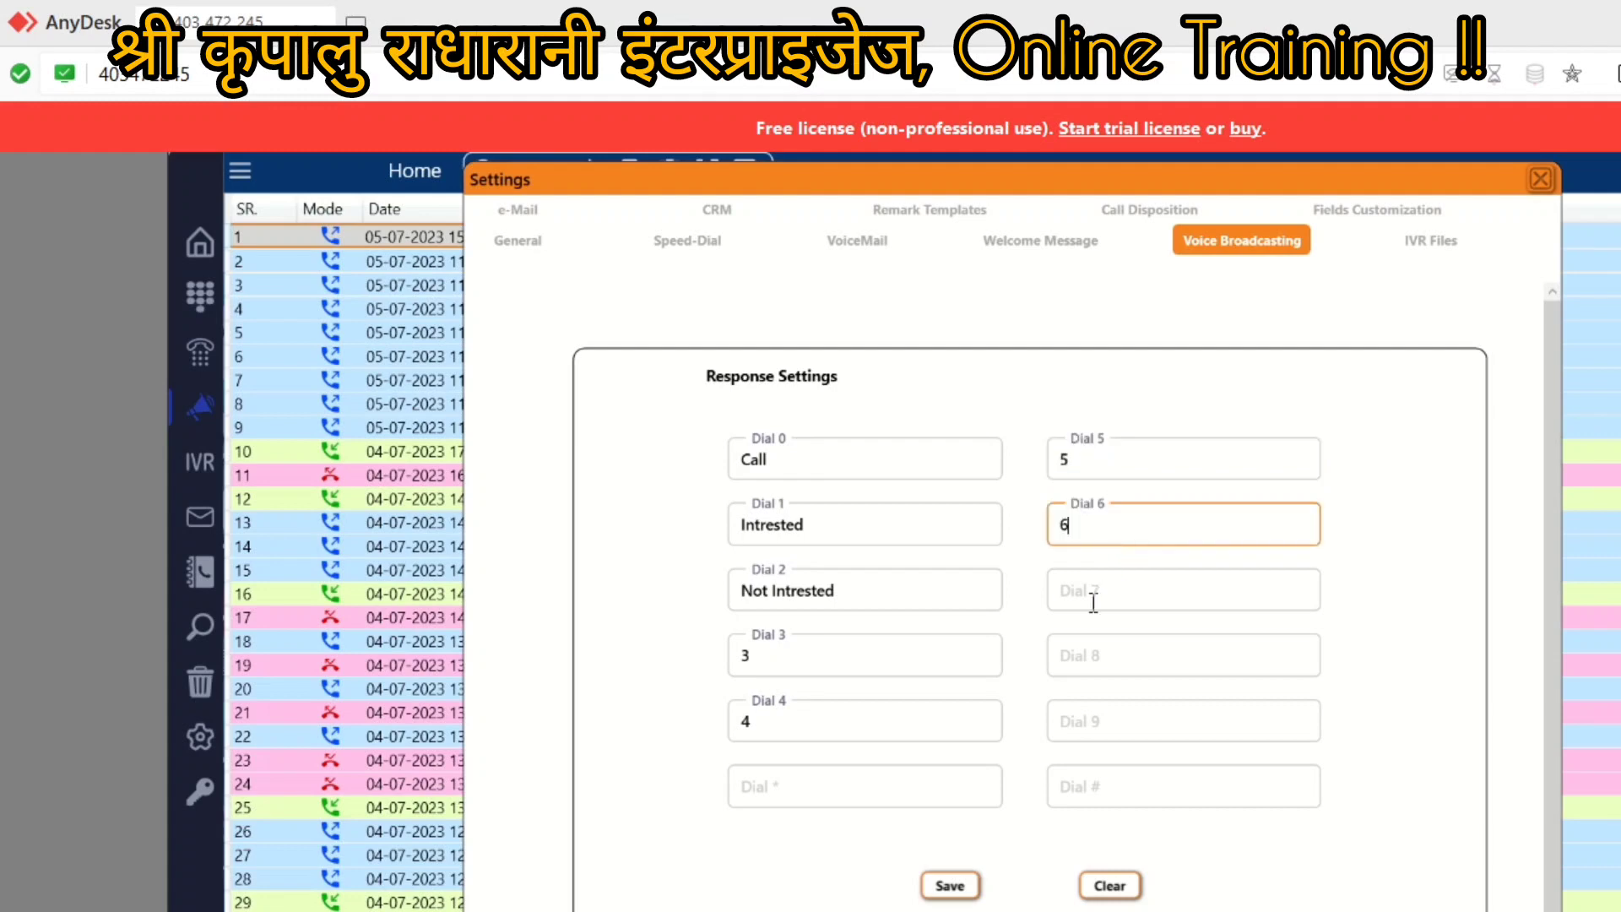
pyautogui.click(1092, 602)
pyautogui.write('7')
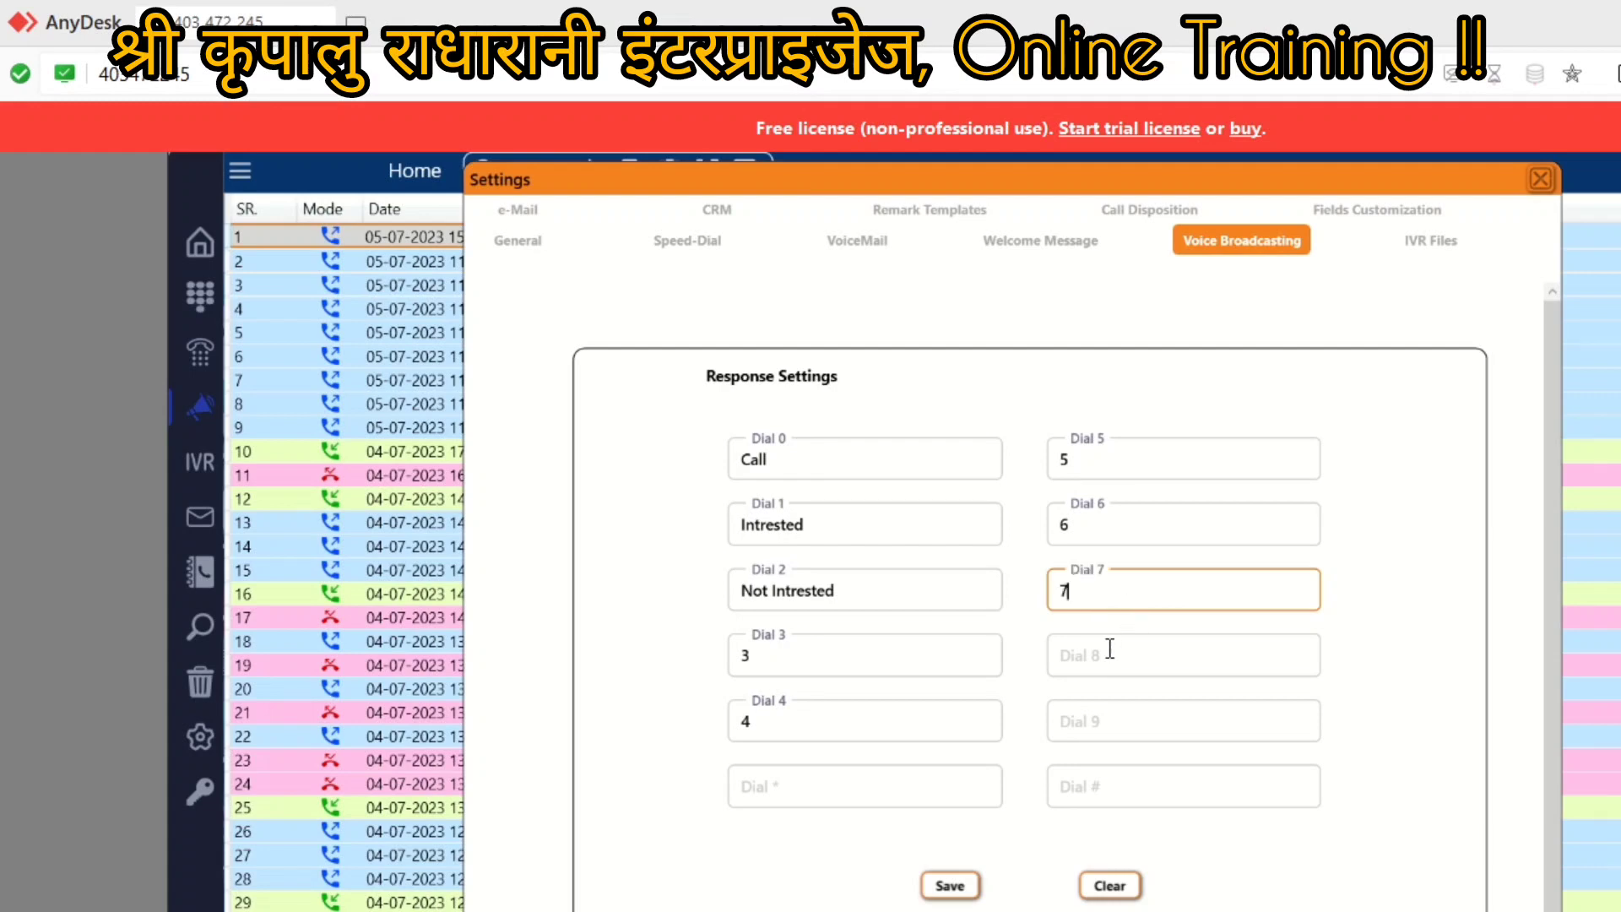
pyautogui.click(1086, 648)
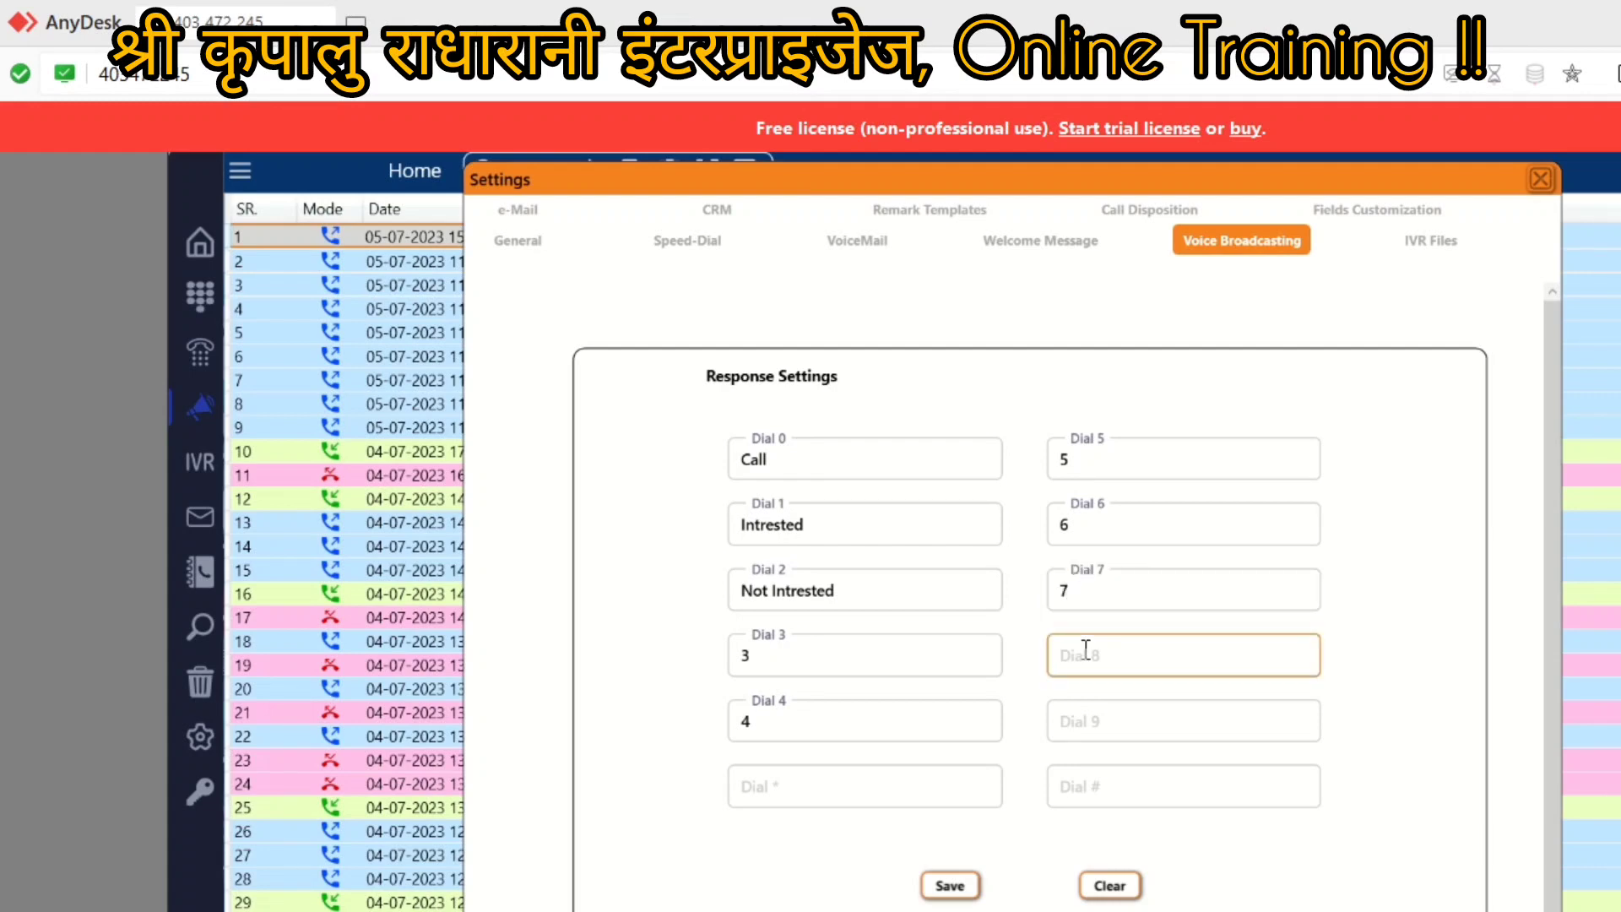
pyautogui.write('8')
pyautogui.click(1084, 724)
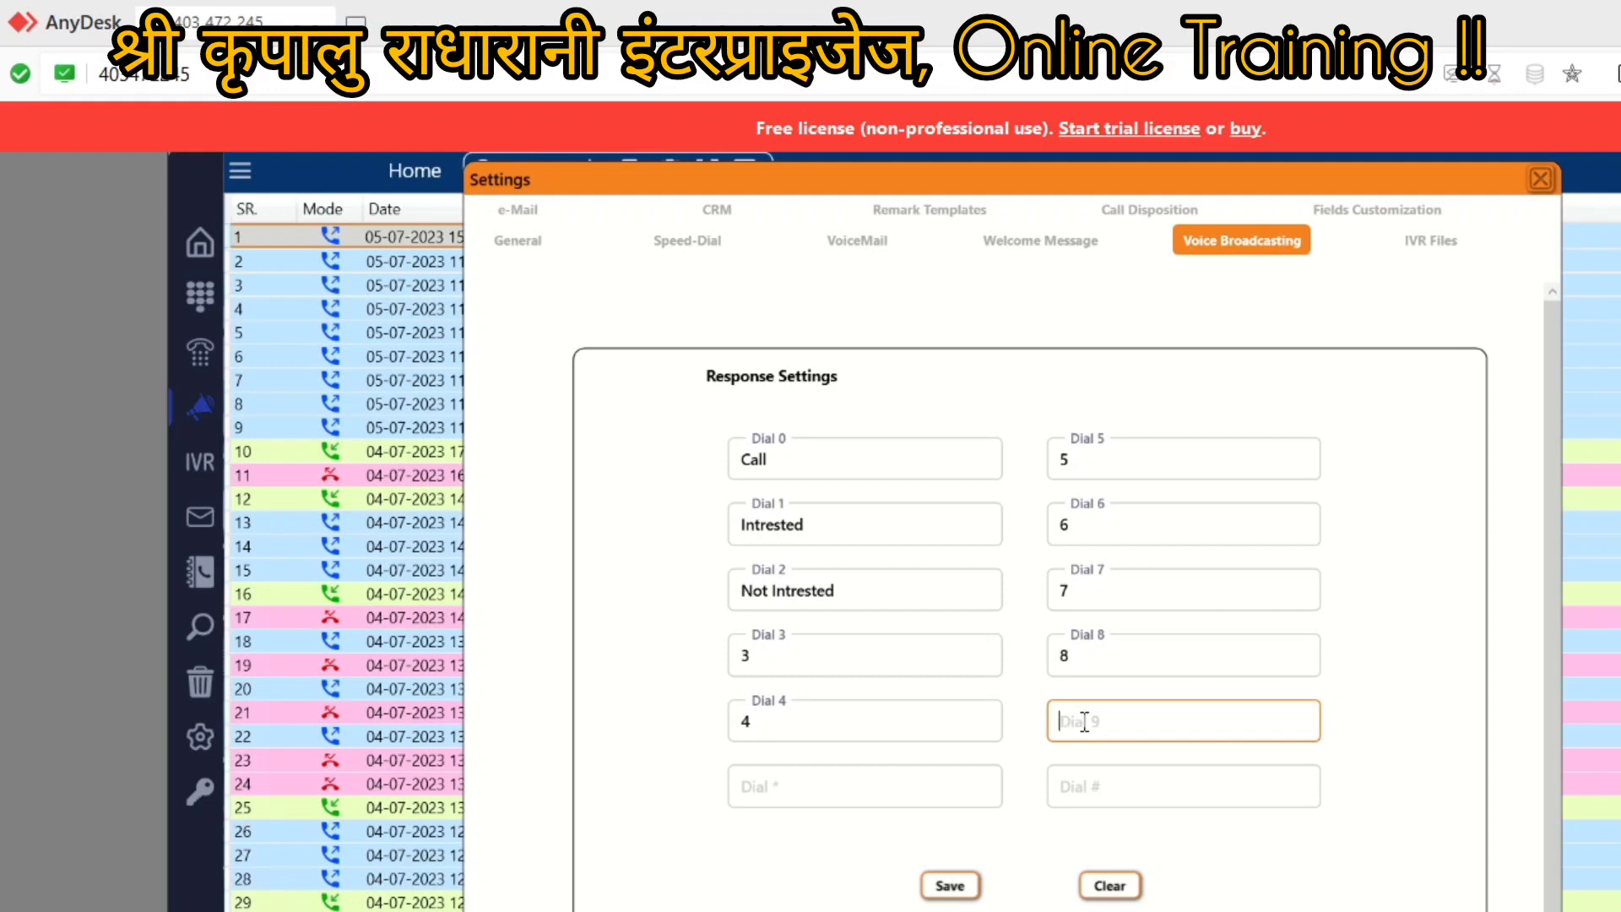
pyautogui.write('9')
# Step: Enter ******* for Dial * and ####### for Dial #, then save the responses
pyautogui.click(843, 786)
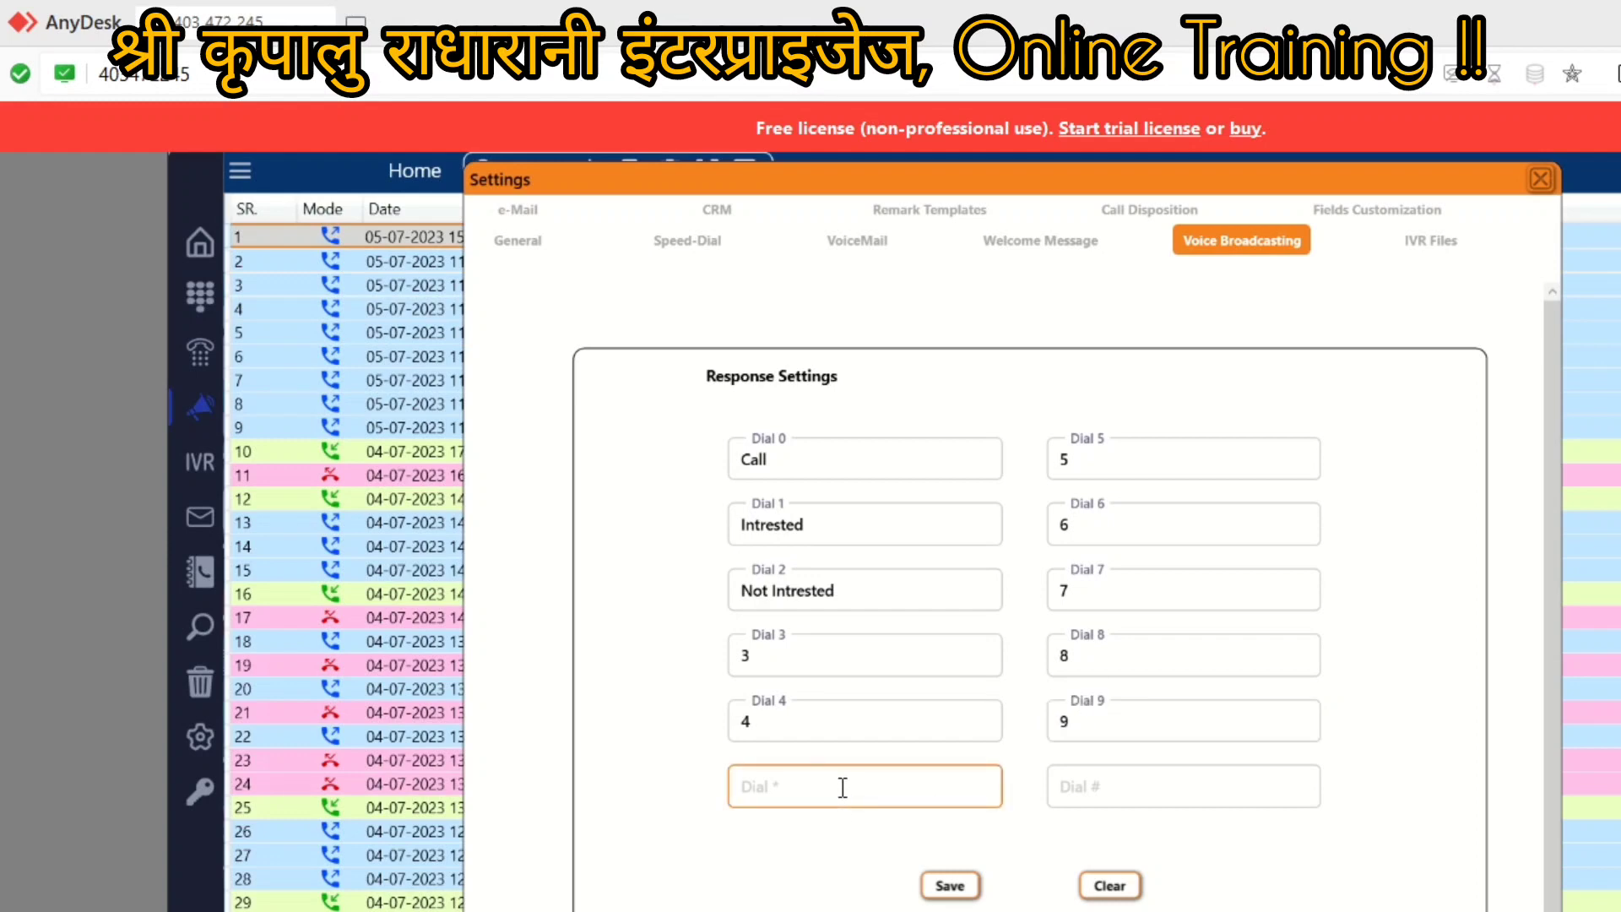
pyautogui.write('*******')
pyautogui.click(1126, 786)
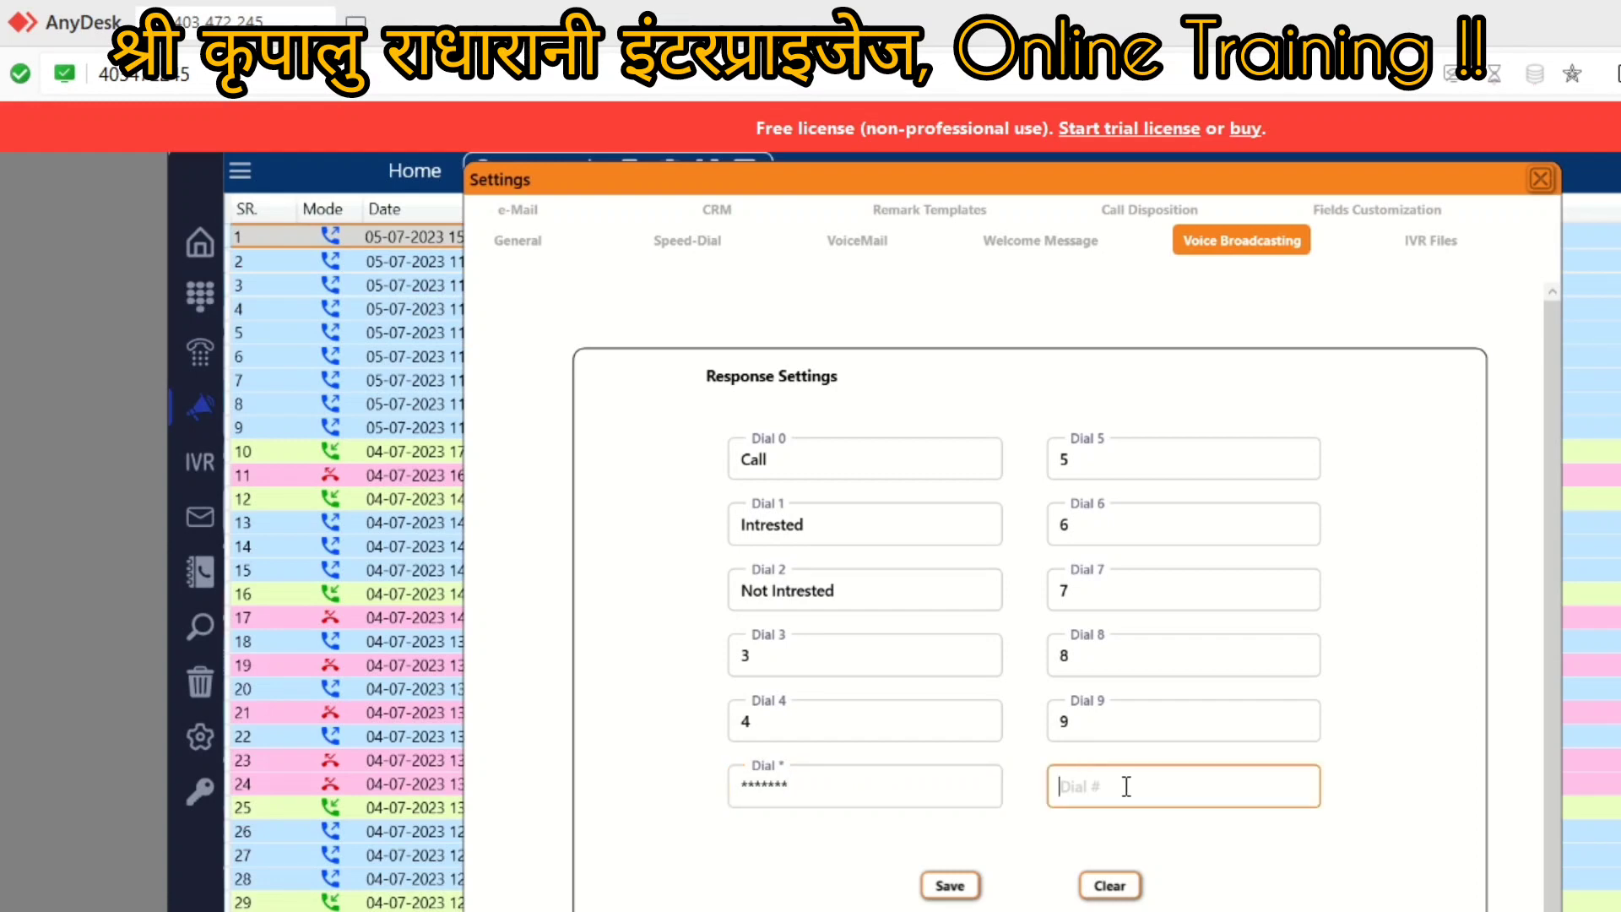
pyautogui.write('#######')
pyautogui.click(948, 885)
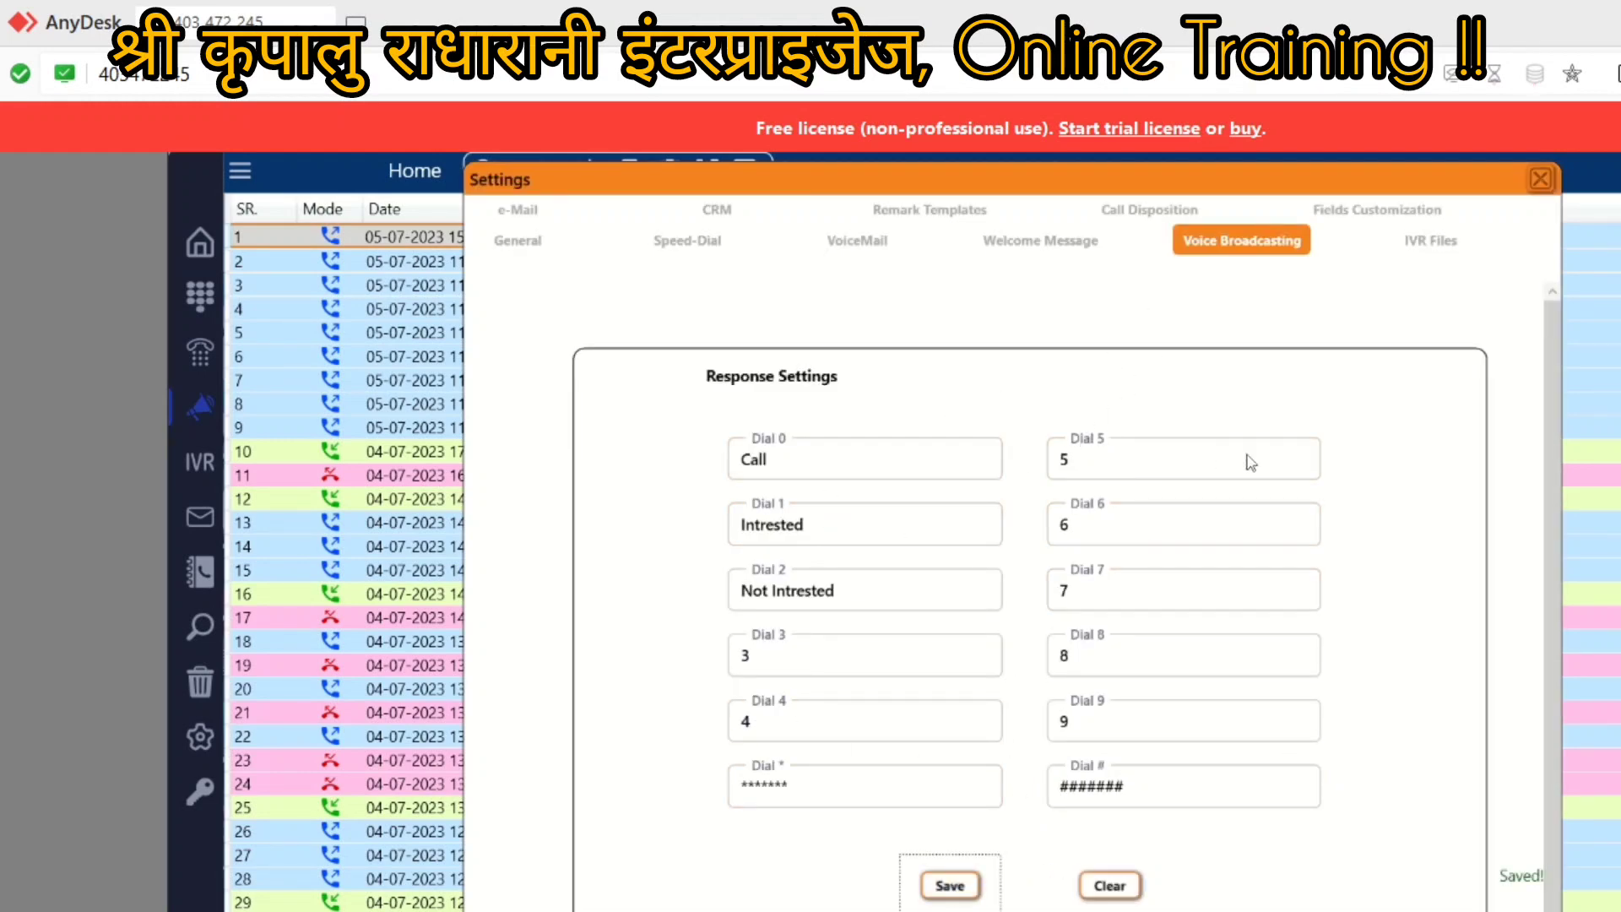
# Step: Close Settings, reopen Voice Broadcasting, and set the broadcast slot to 0
pyautogui.click(1538, 180)
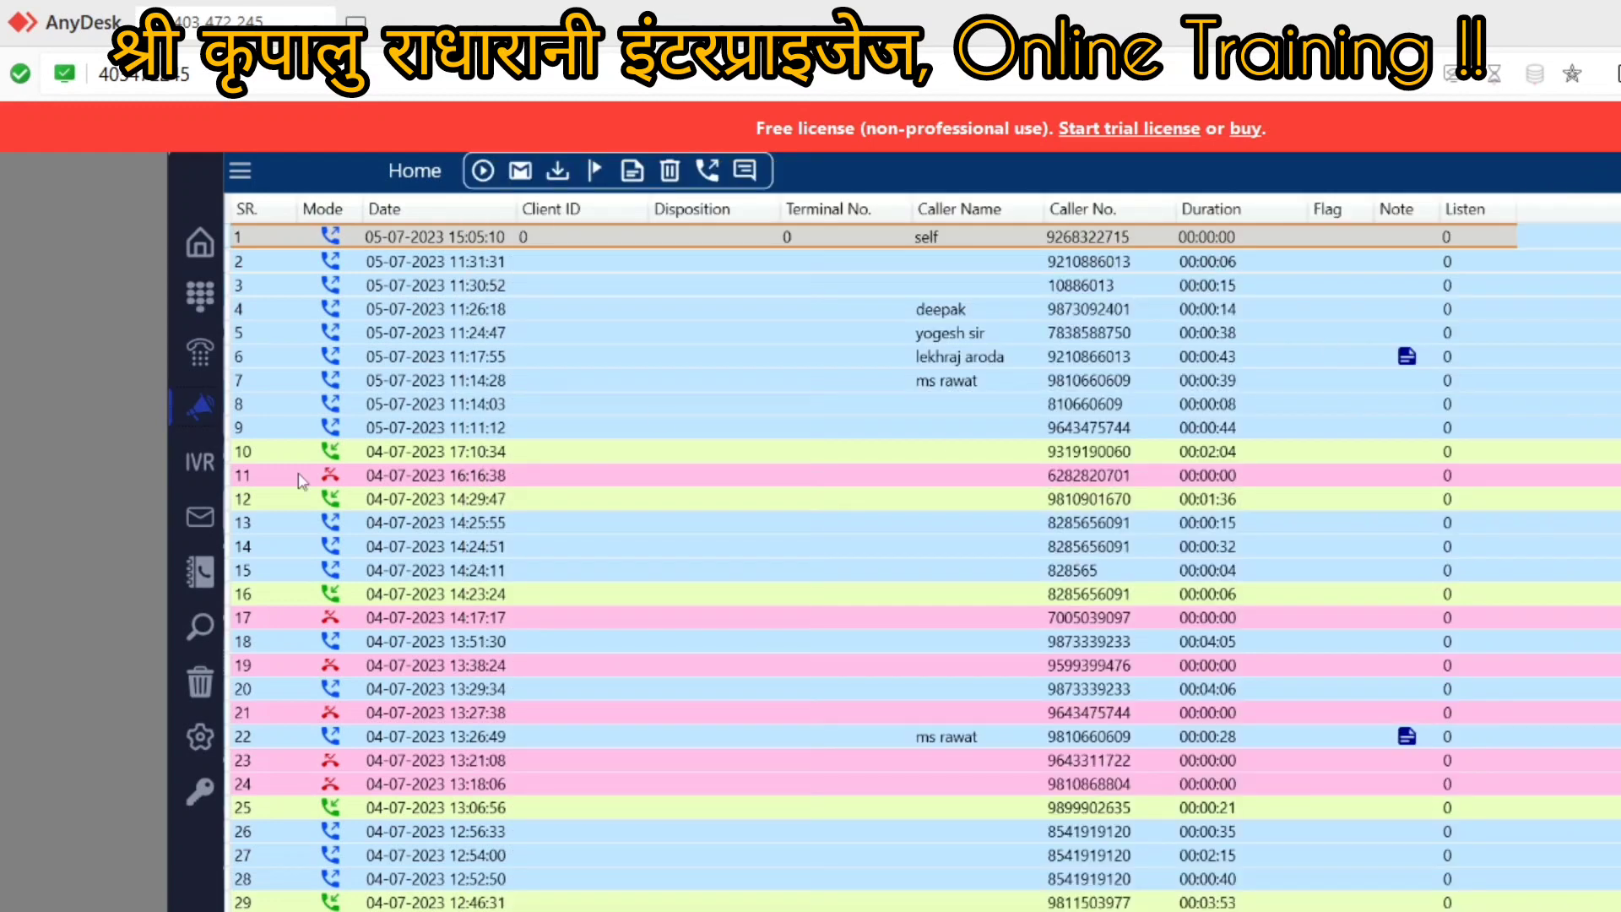
pyautogui.click(198, 417)
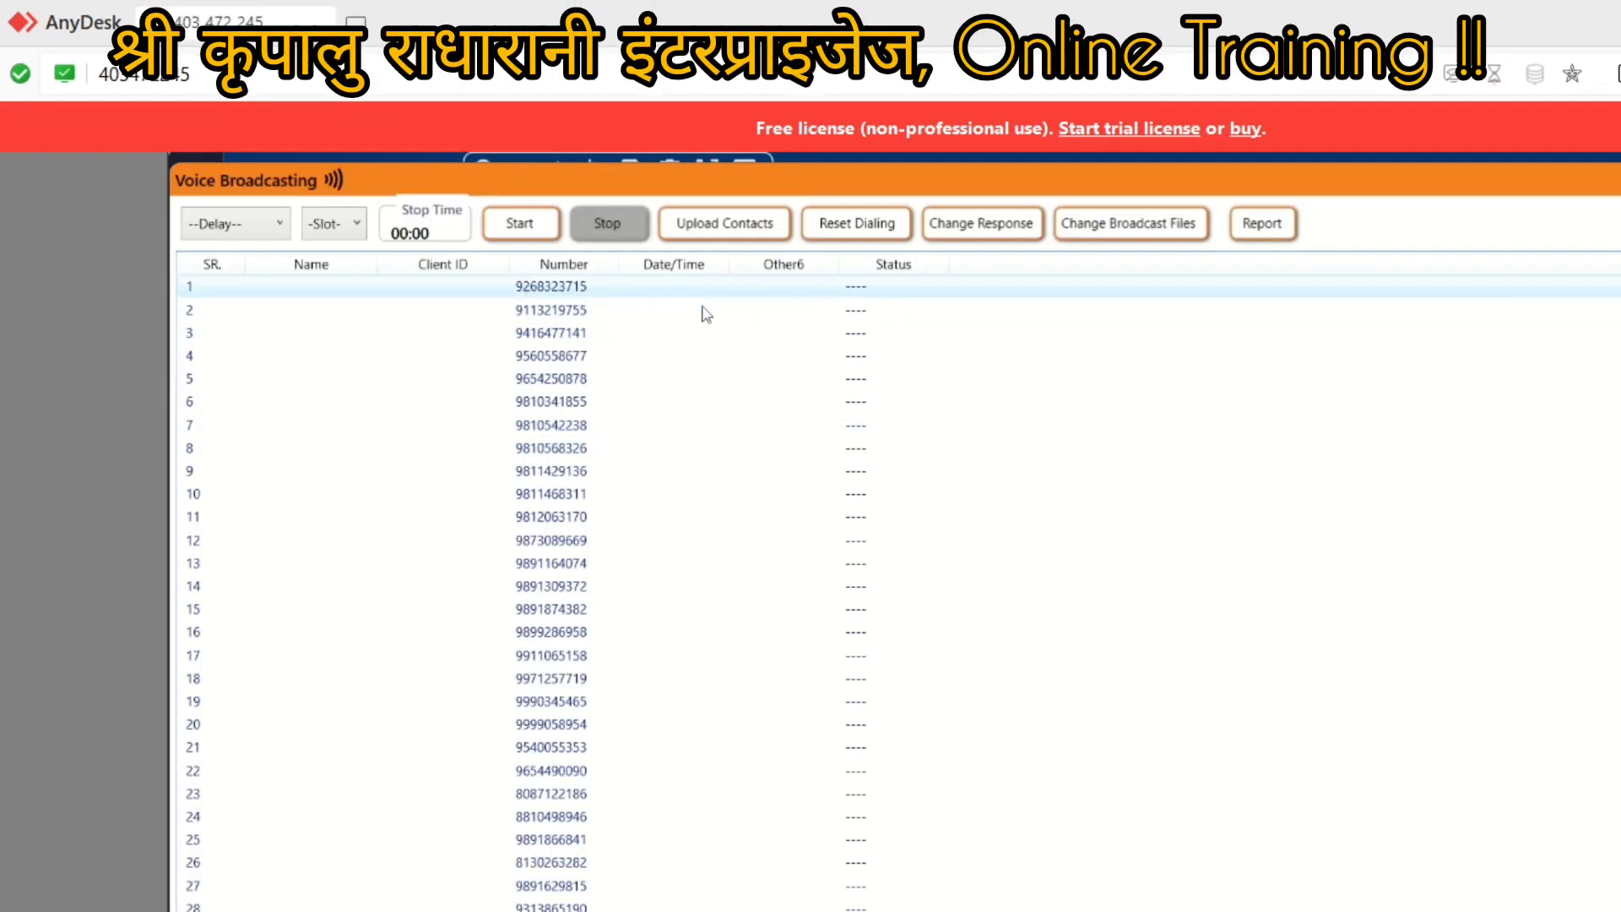
pyautogui.click(336, 226)
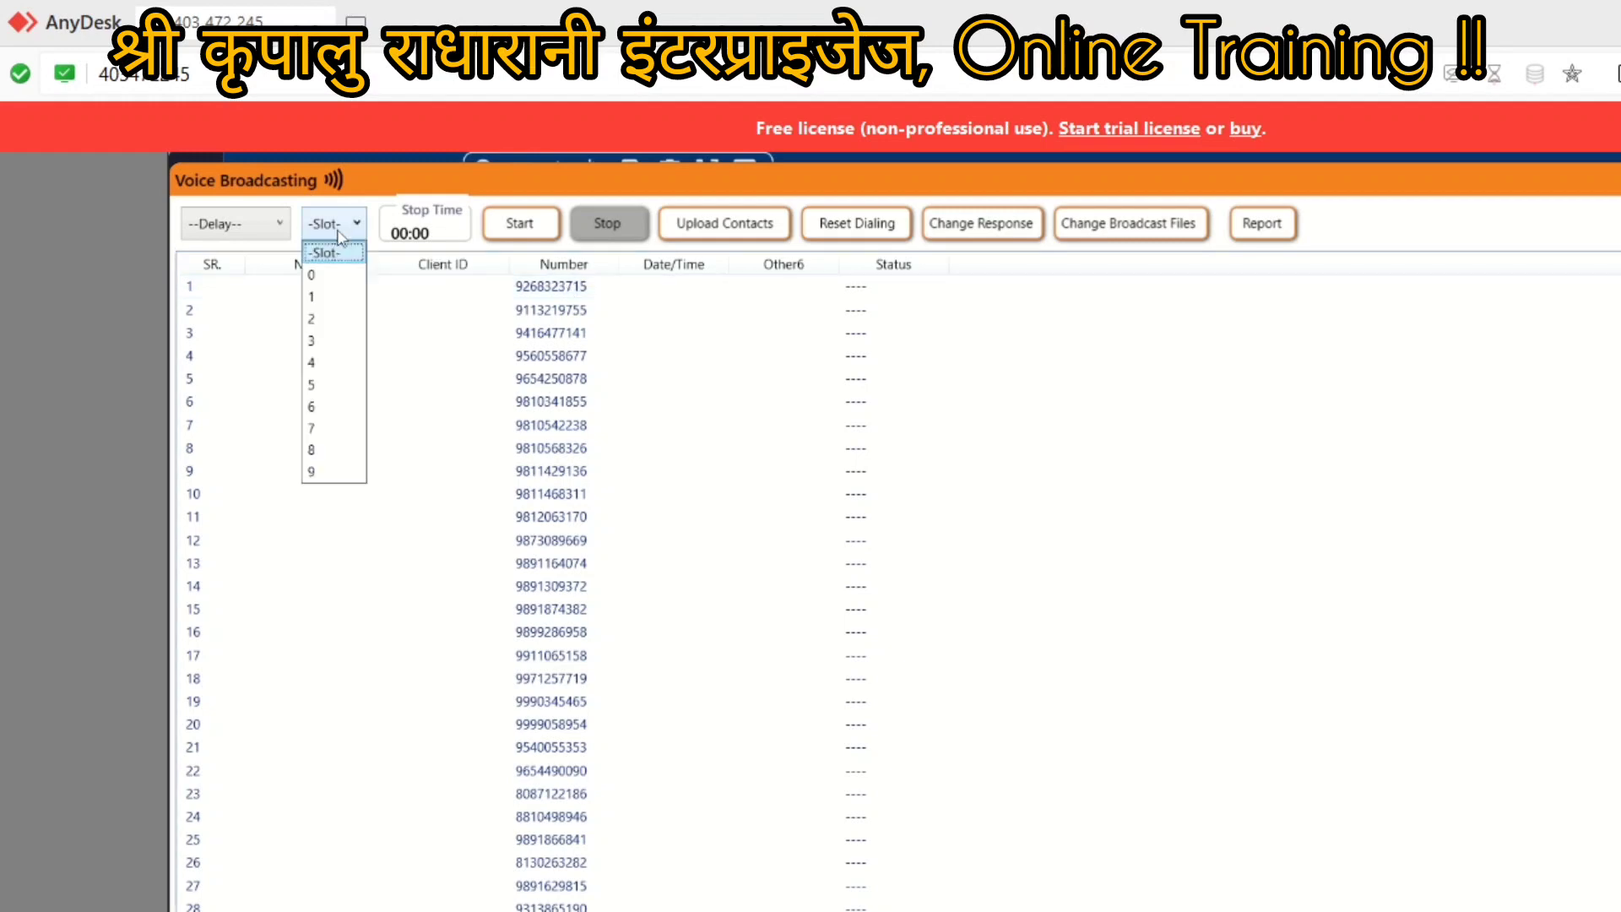
pyautogui.click(314, 279)
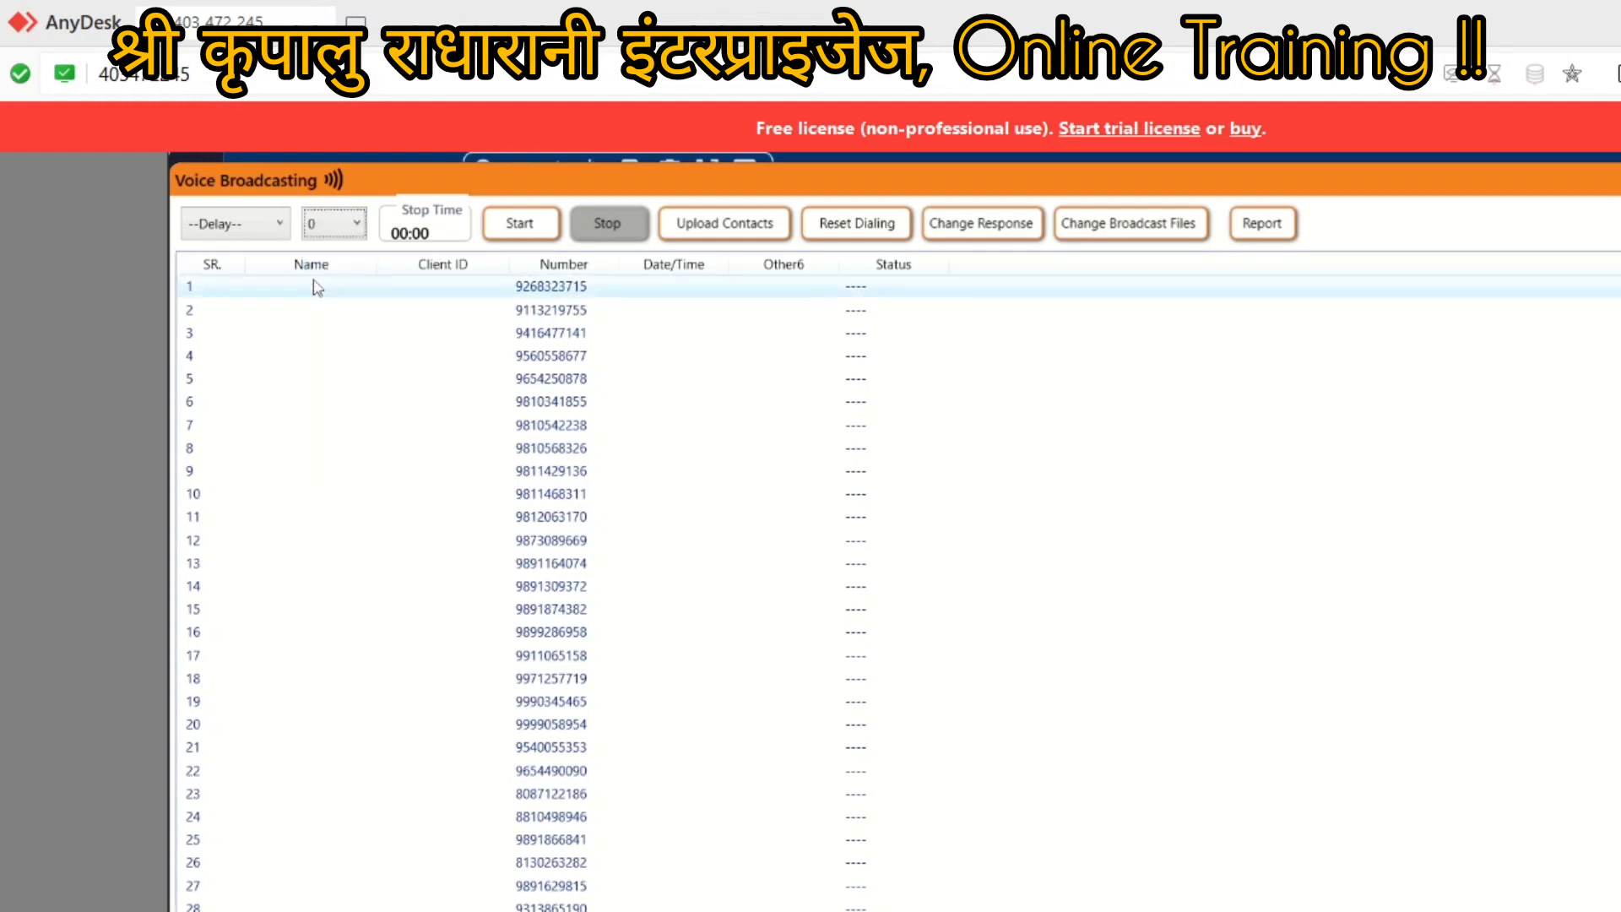
pyautogui.click(340, 232)
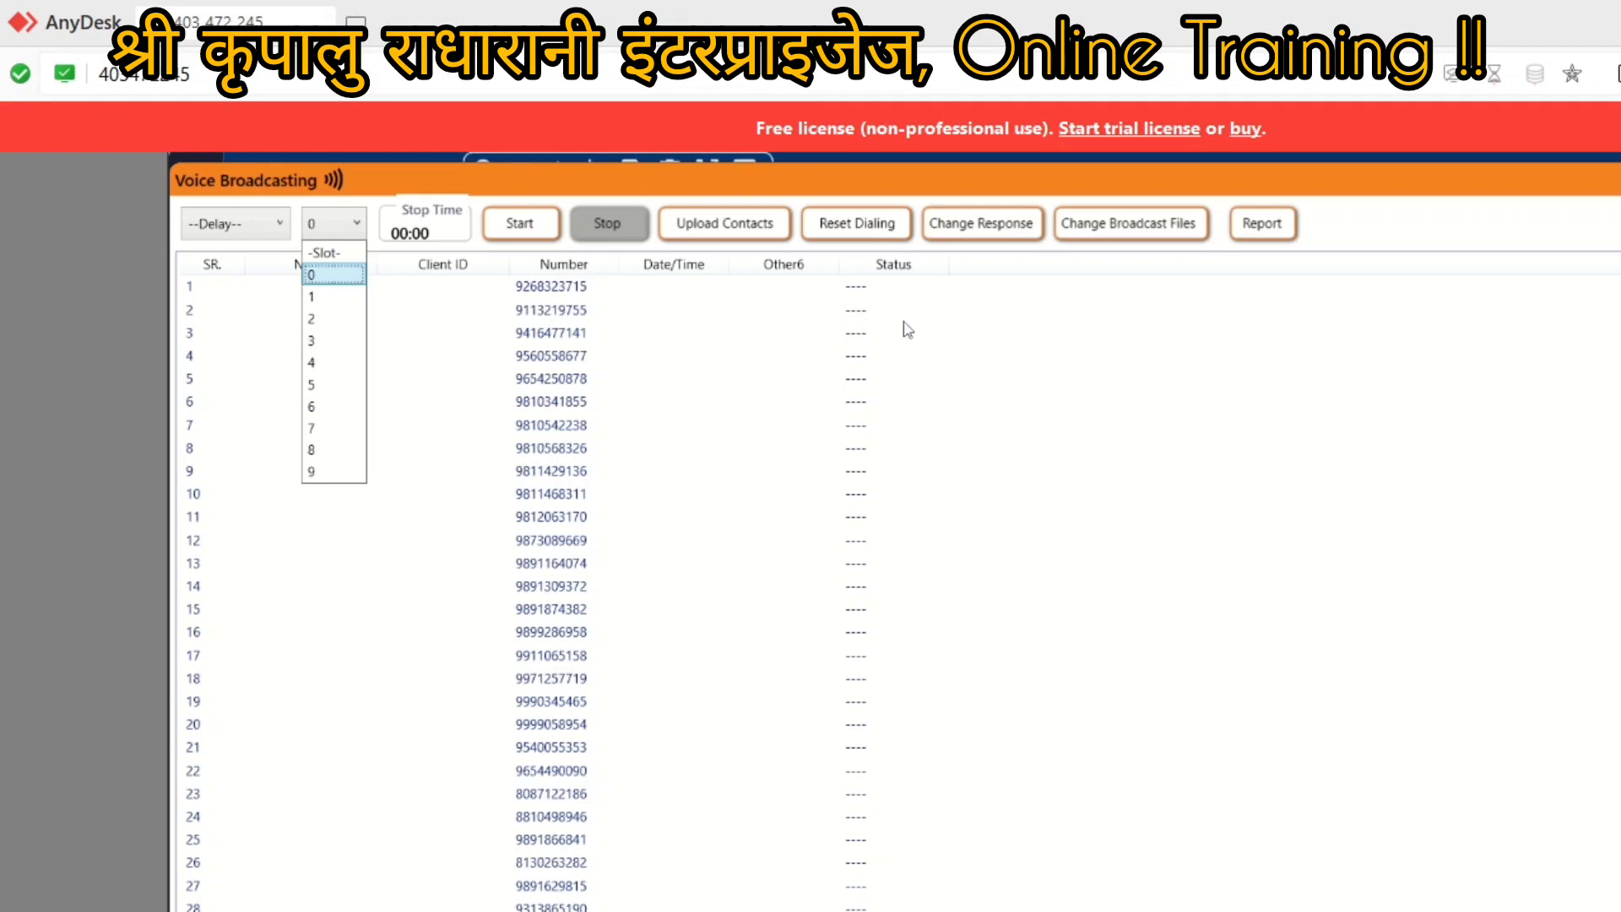
# Step: Start and stop a broadcast on slot 0, then close the Voice Broadcasting window
pyautogui.click(445, 455)
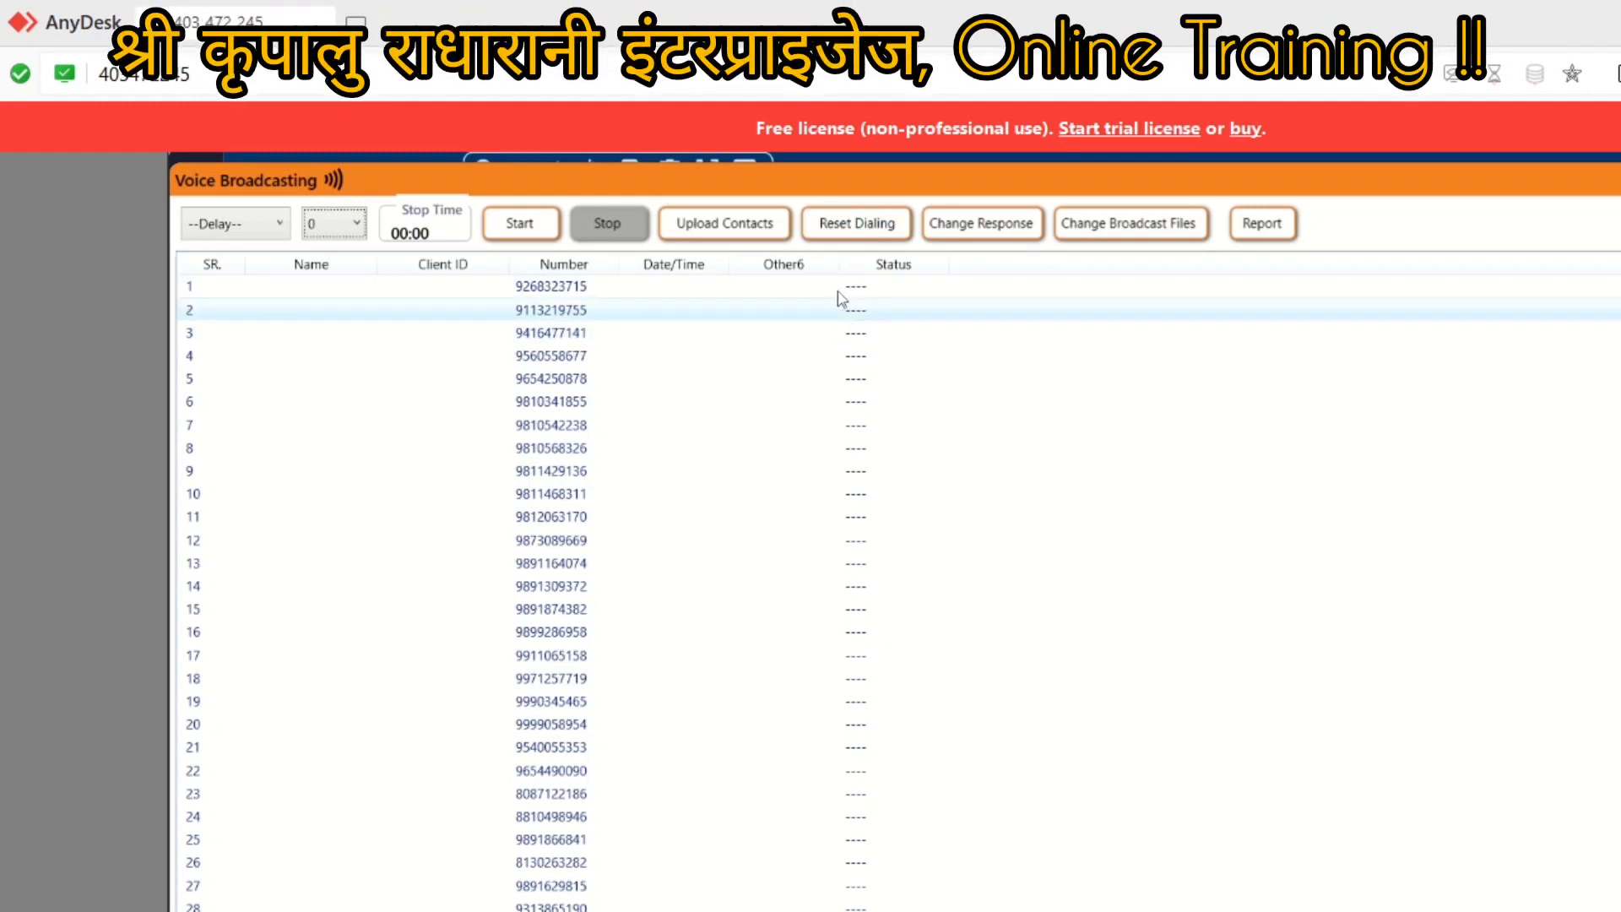
pyautogui.click(319, 232)
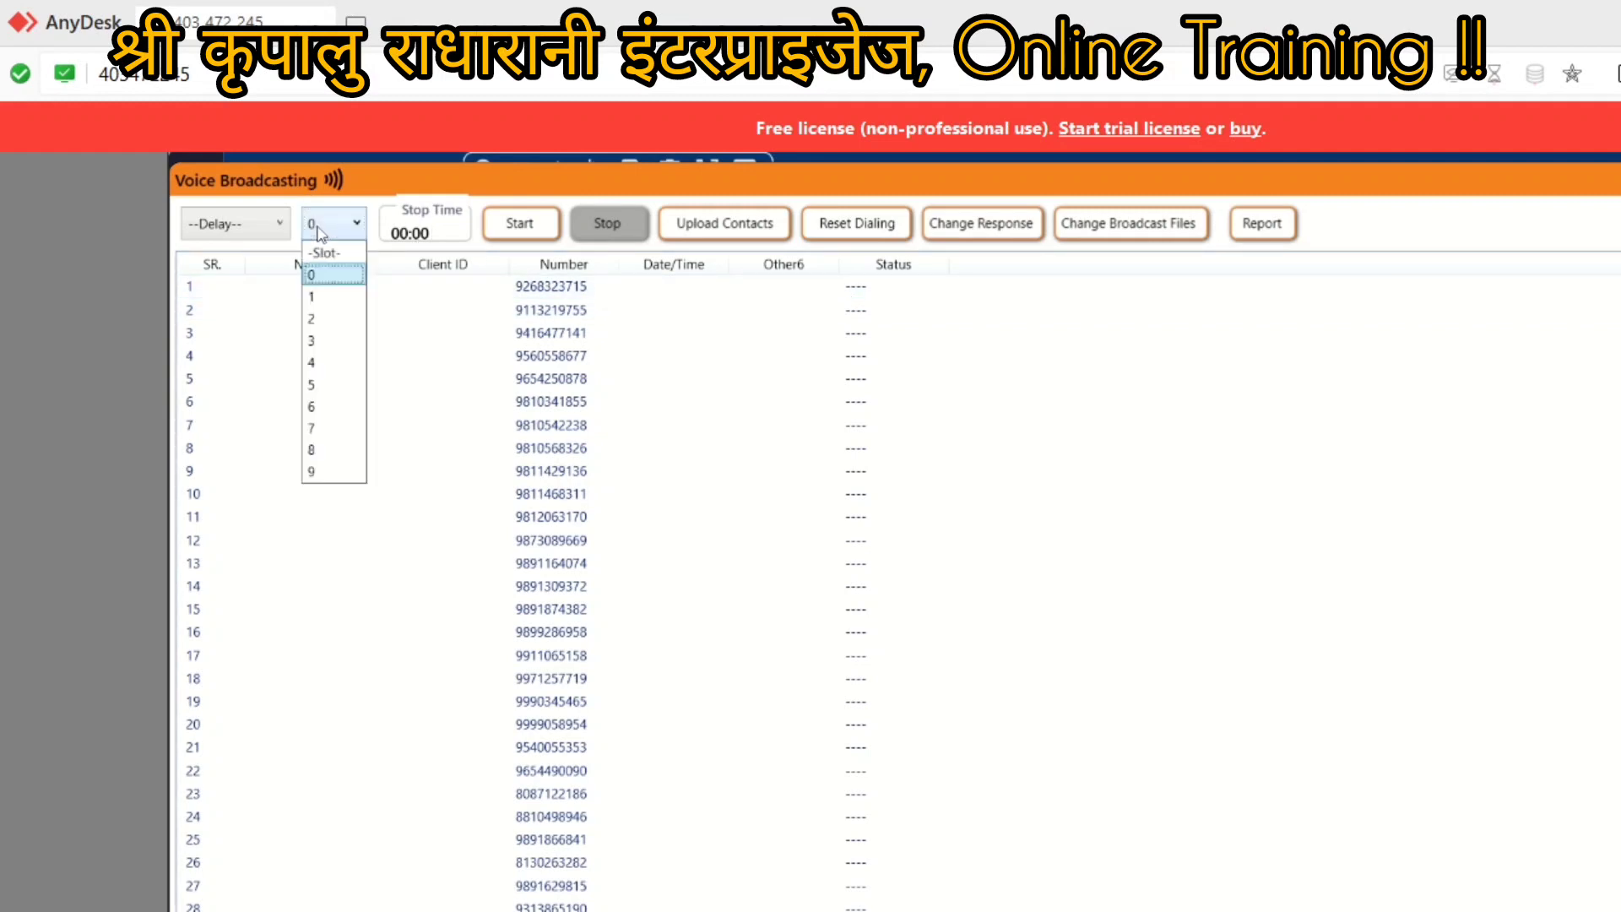
pyautogui.click(323, 275)
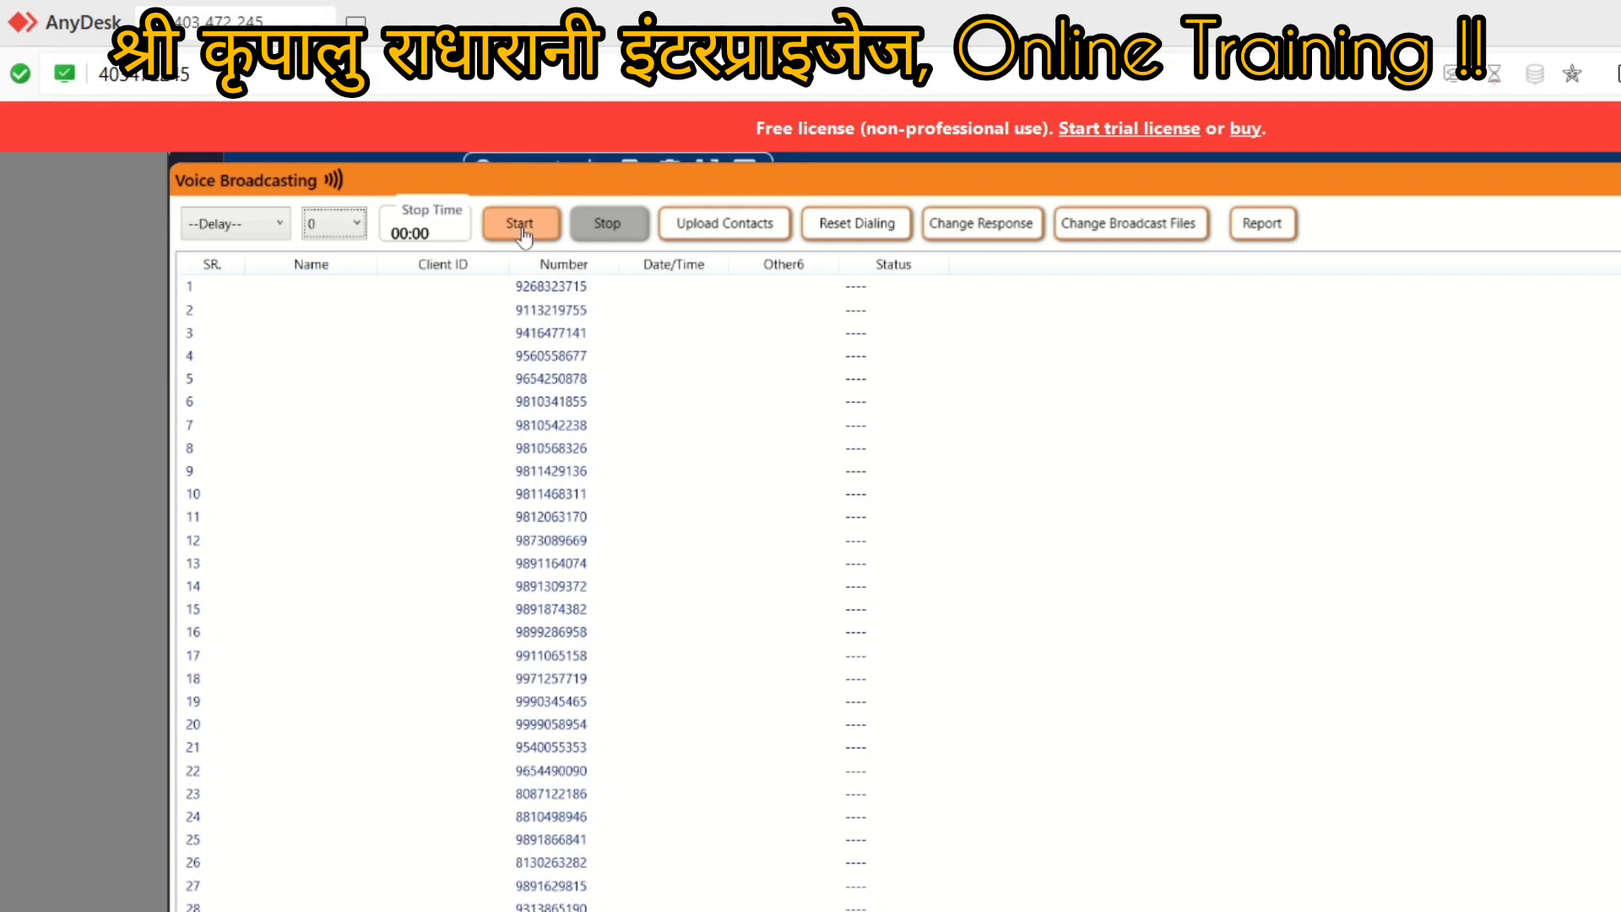
pyautogui.click(525, 229)
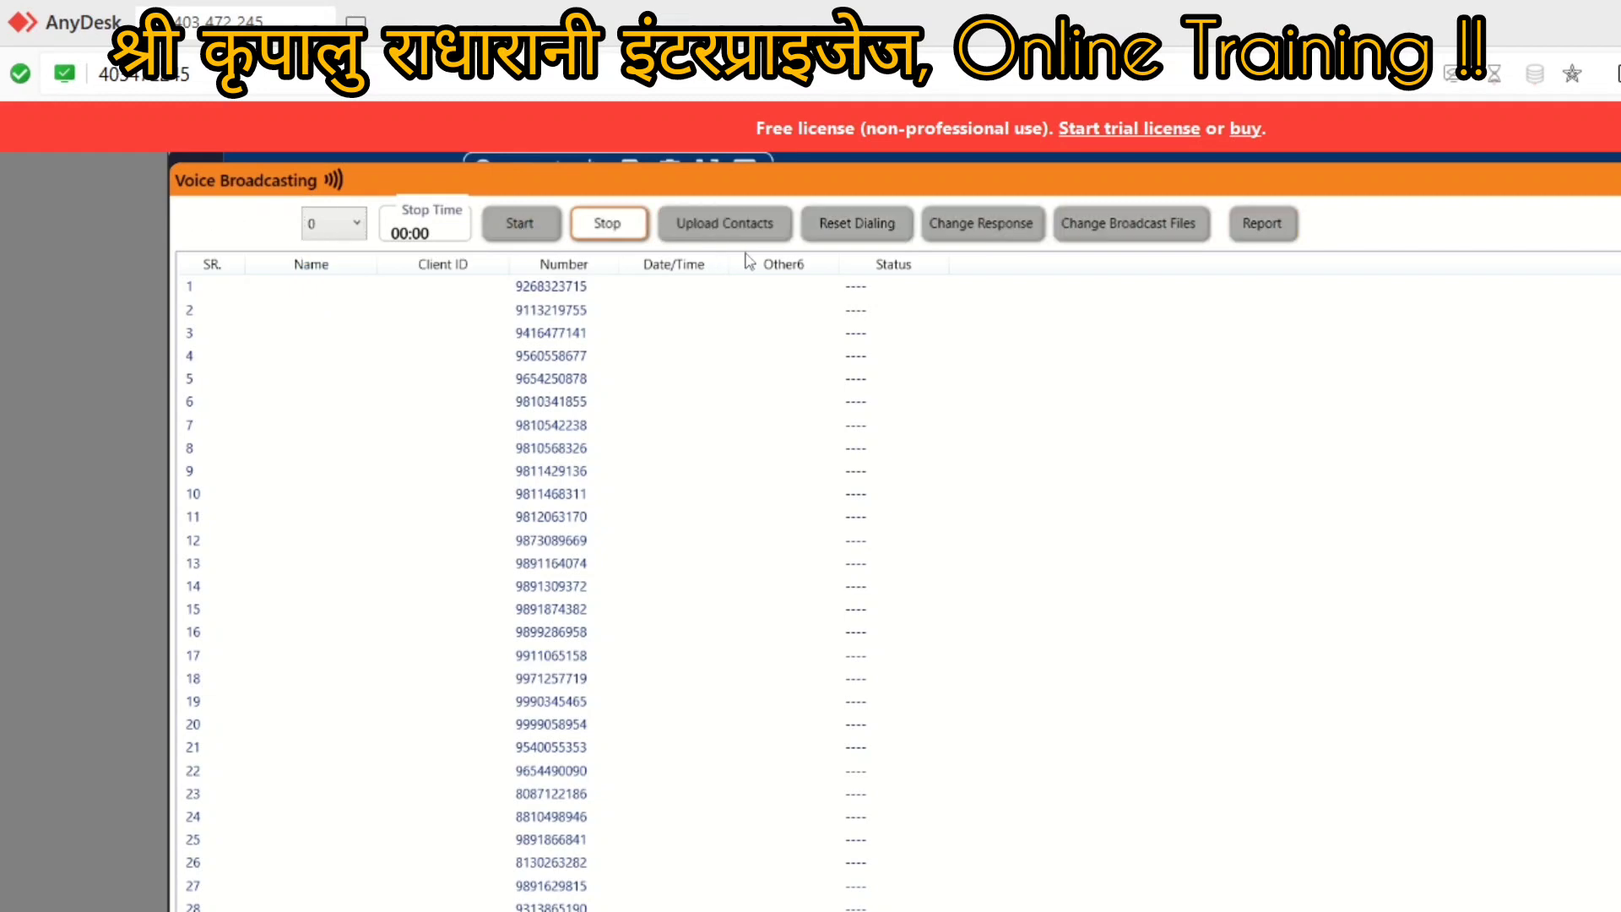
pyautogui.click(598, 233)
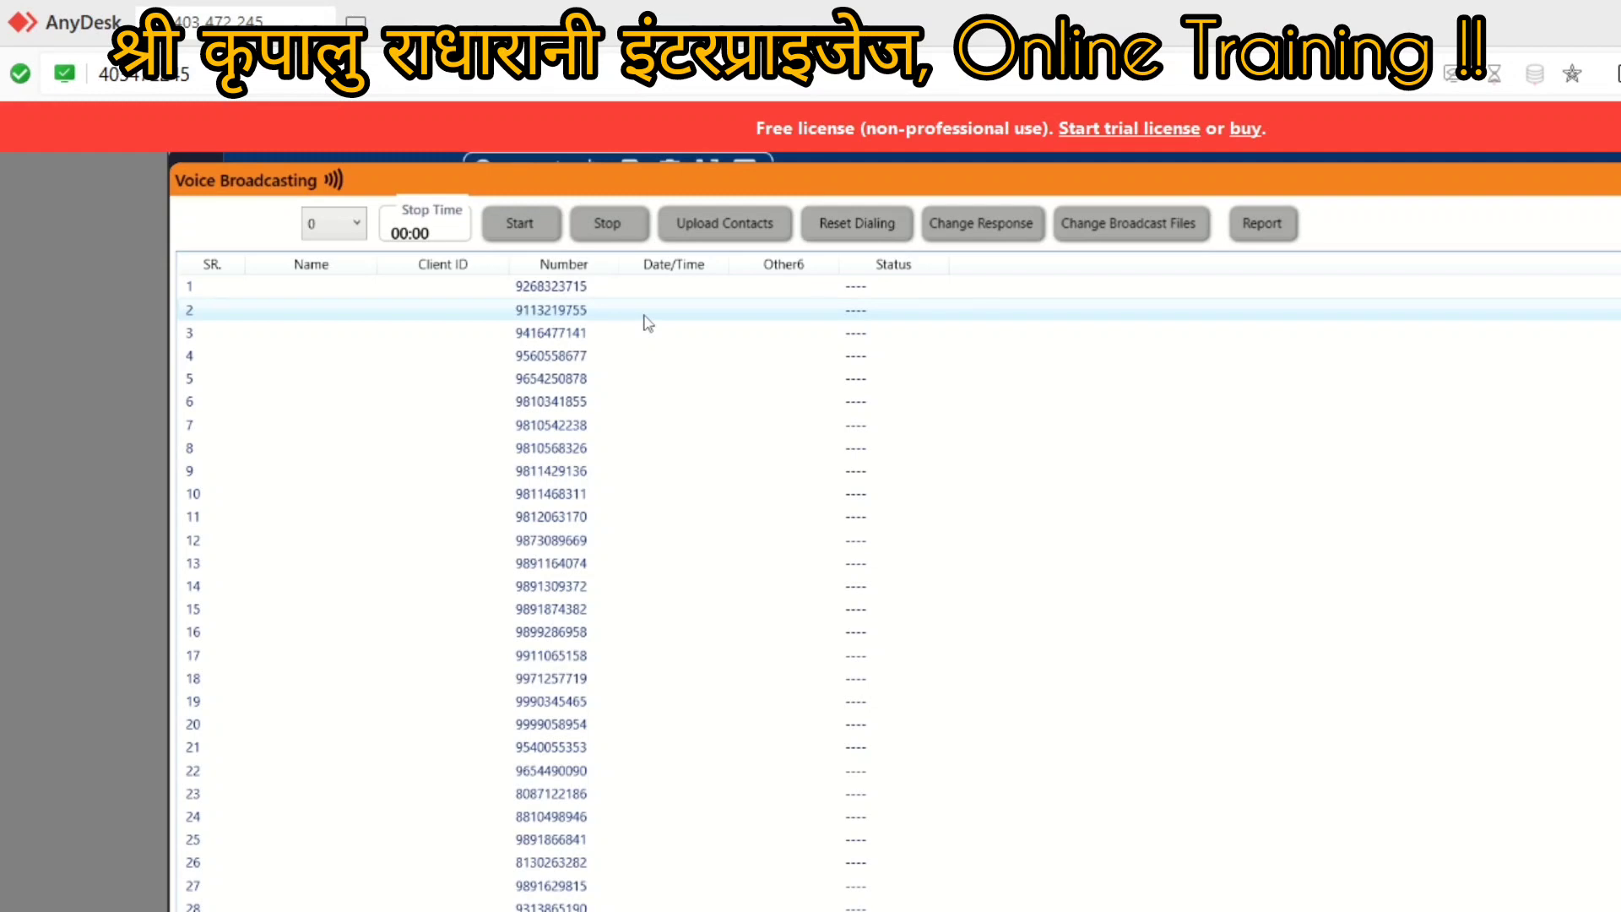
pyautogui.press('Escape')
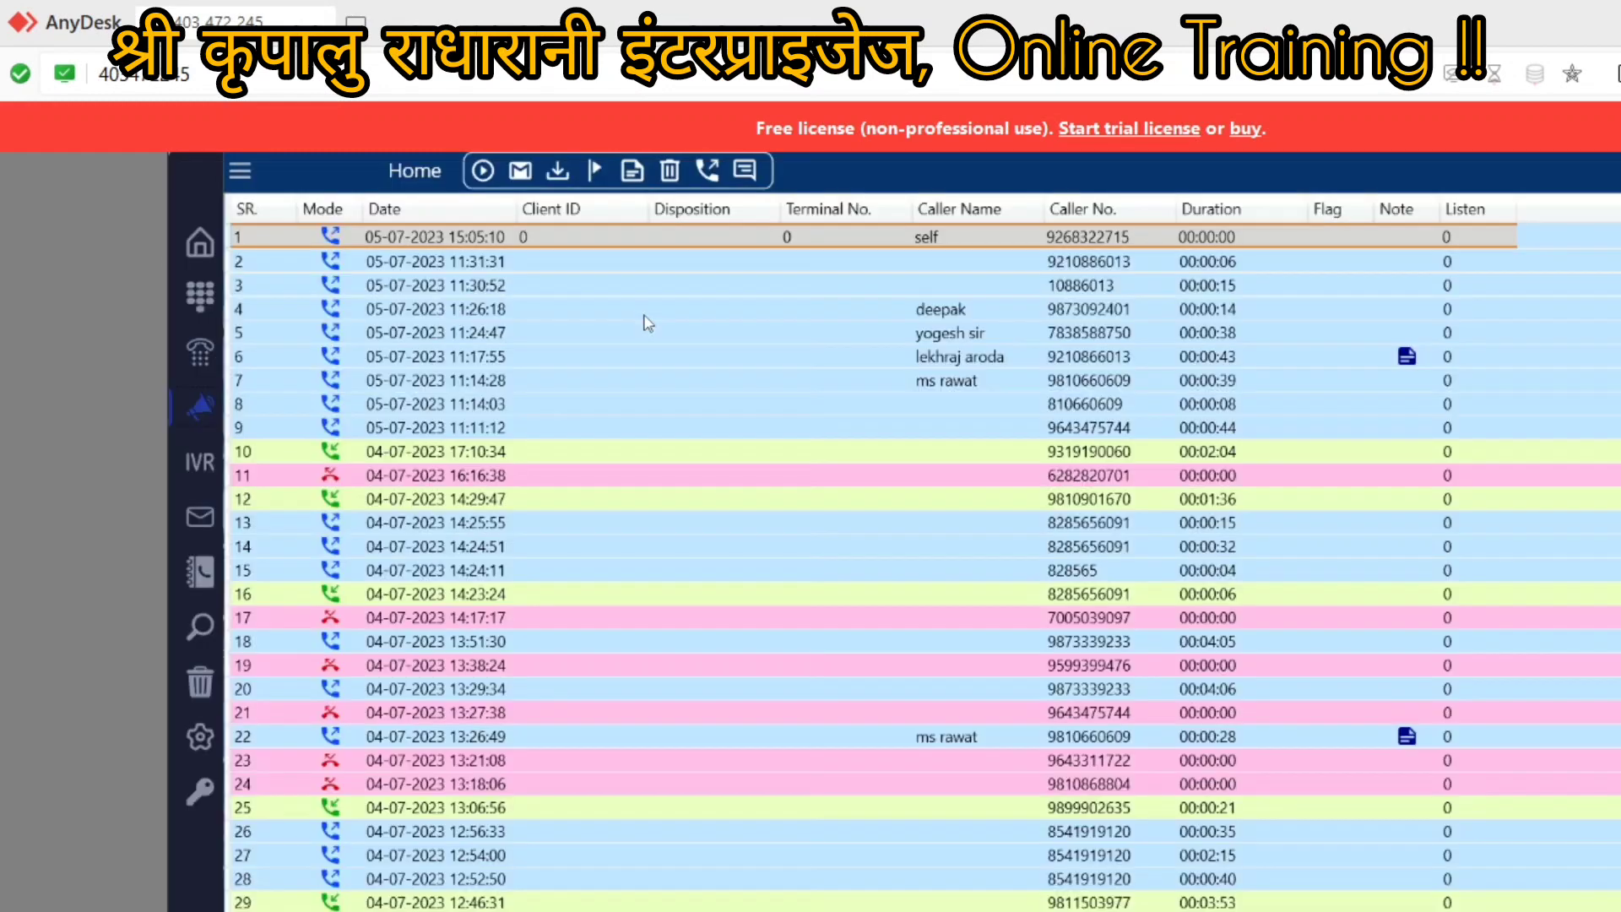
# Step: Reset dialing, rerun the slot 0 broadcast, then close the Voice Broadcasting window
pyautogui.click(197, 407)
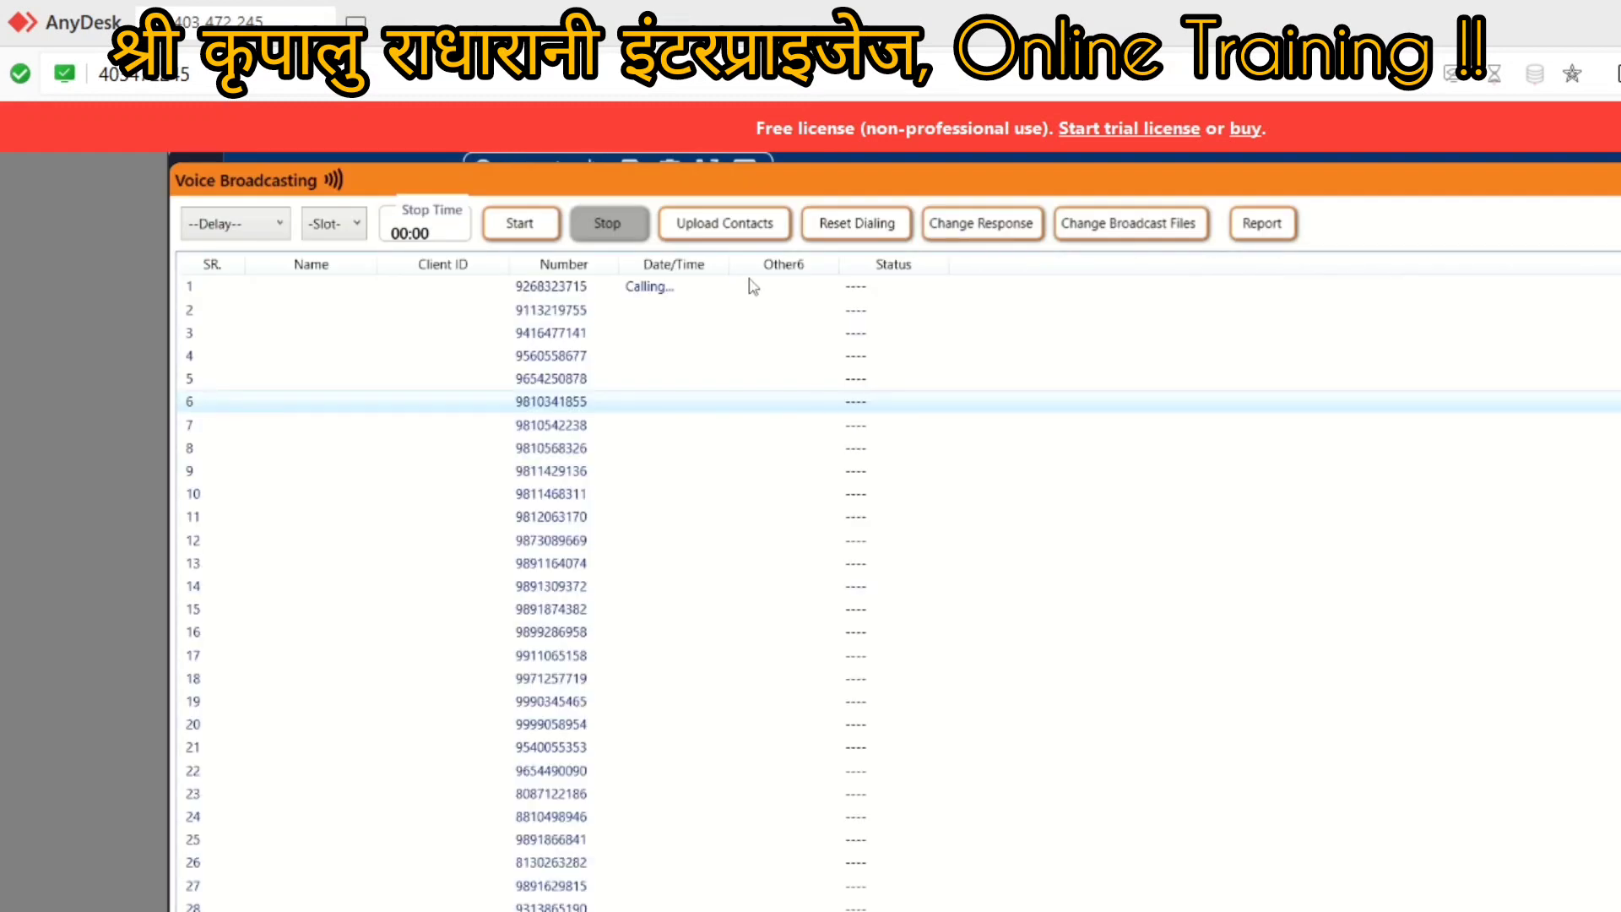
pyautogui.click(858, 228)
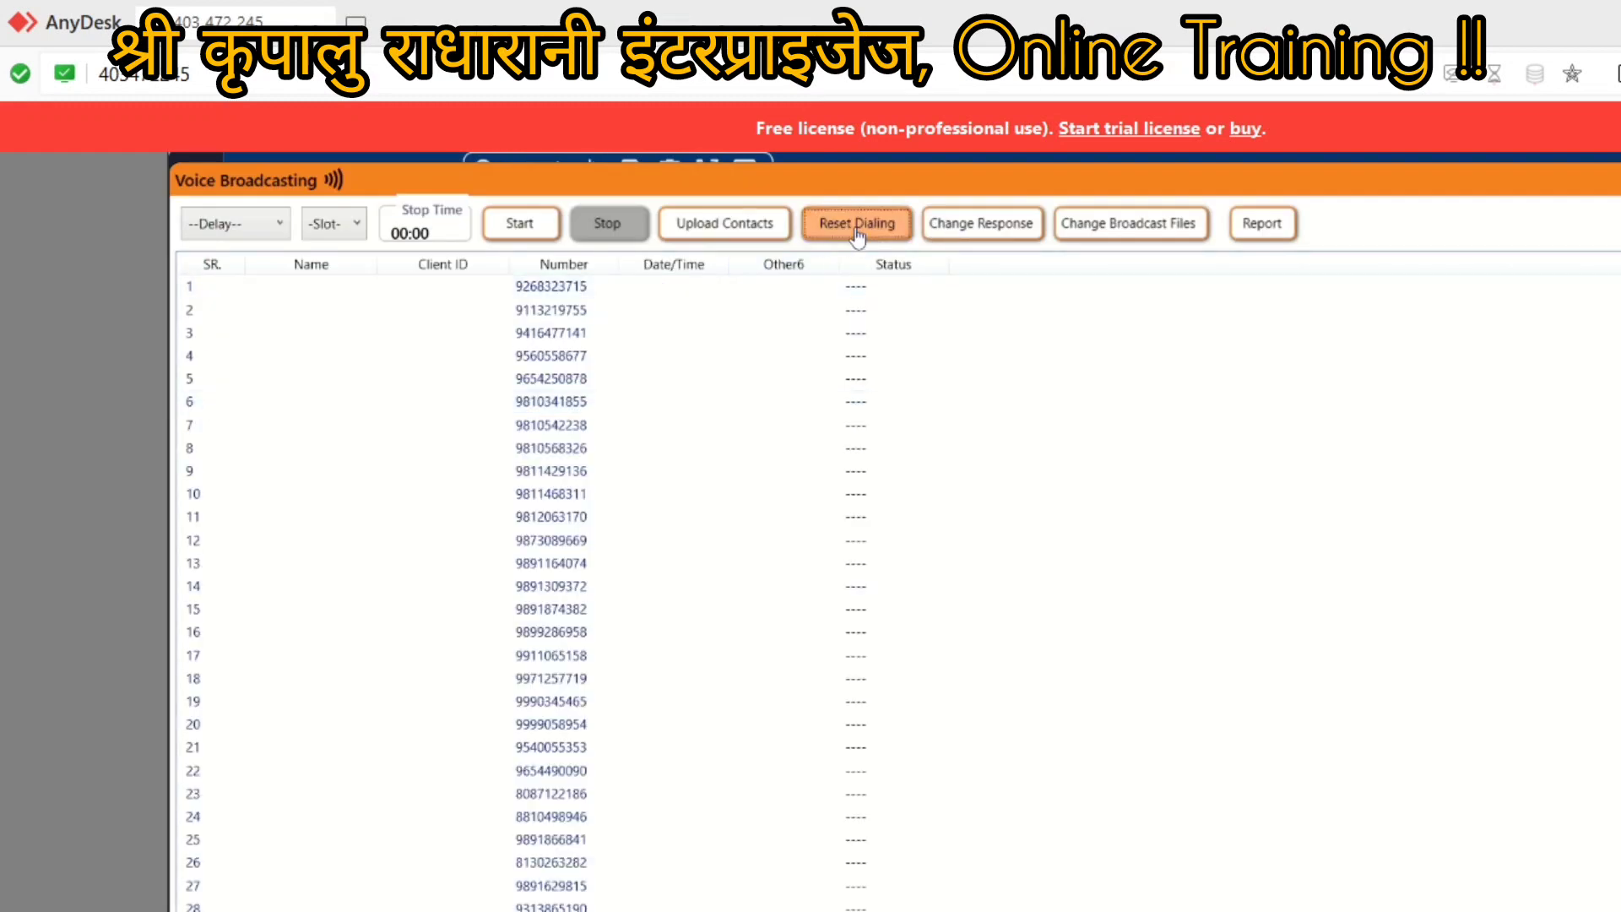
pyautogui.click(329, 226)
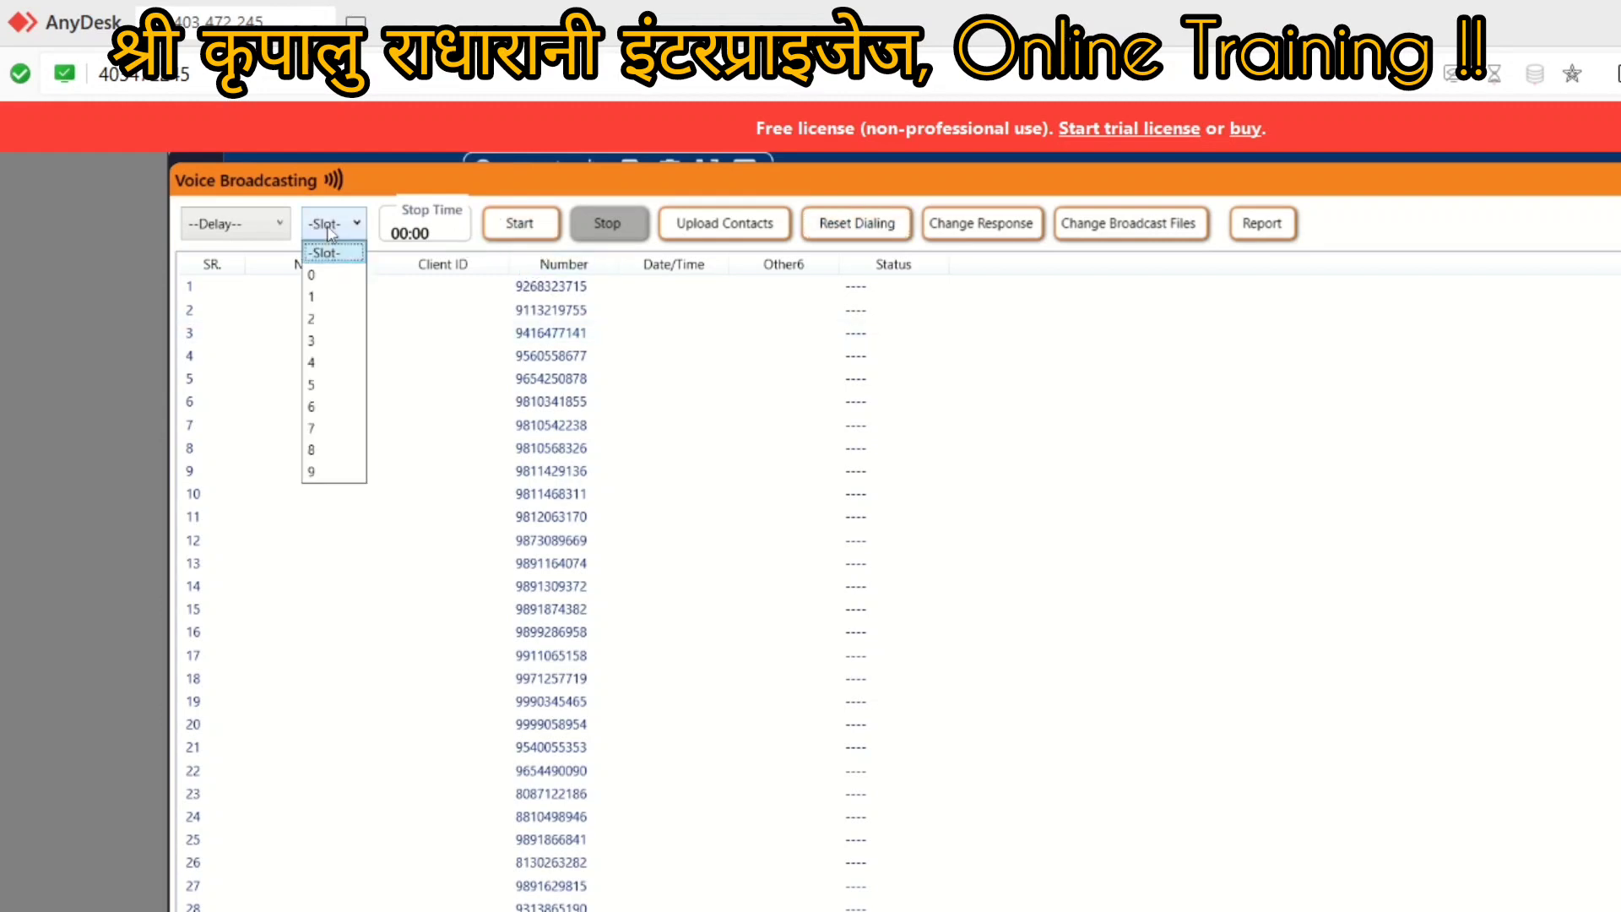
pyautogui.click(315, 276)
pyautogui.click(510, 225)
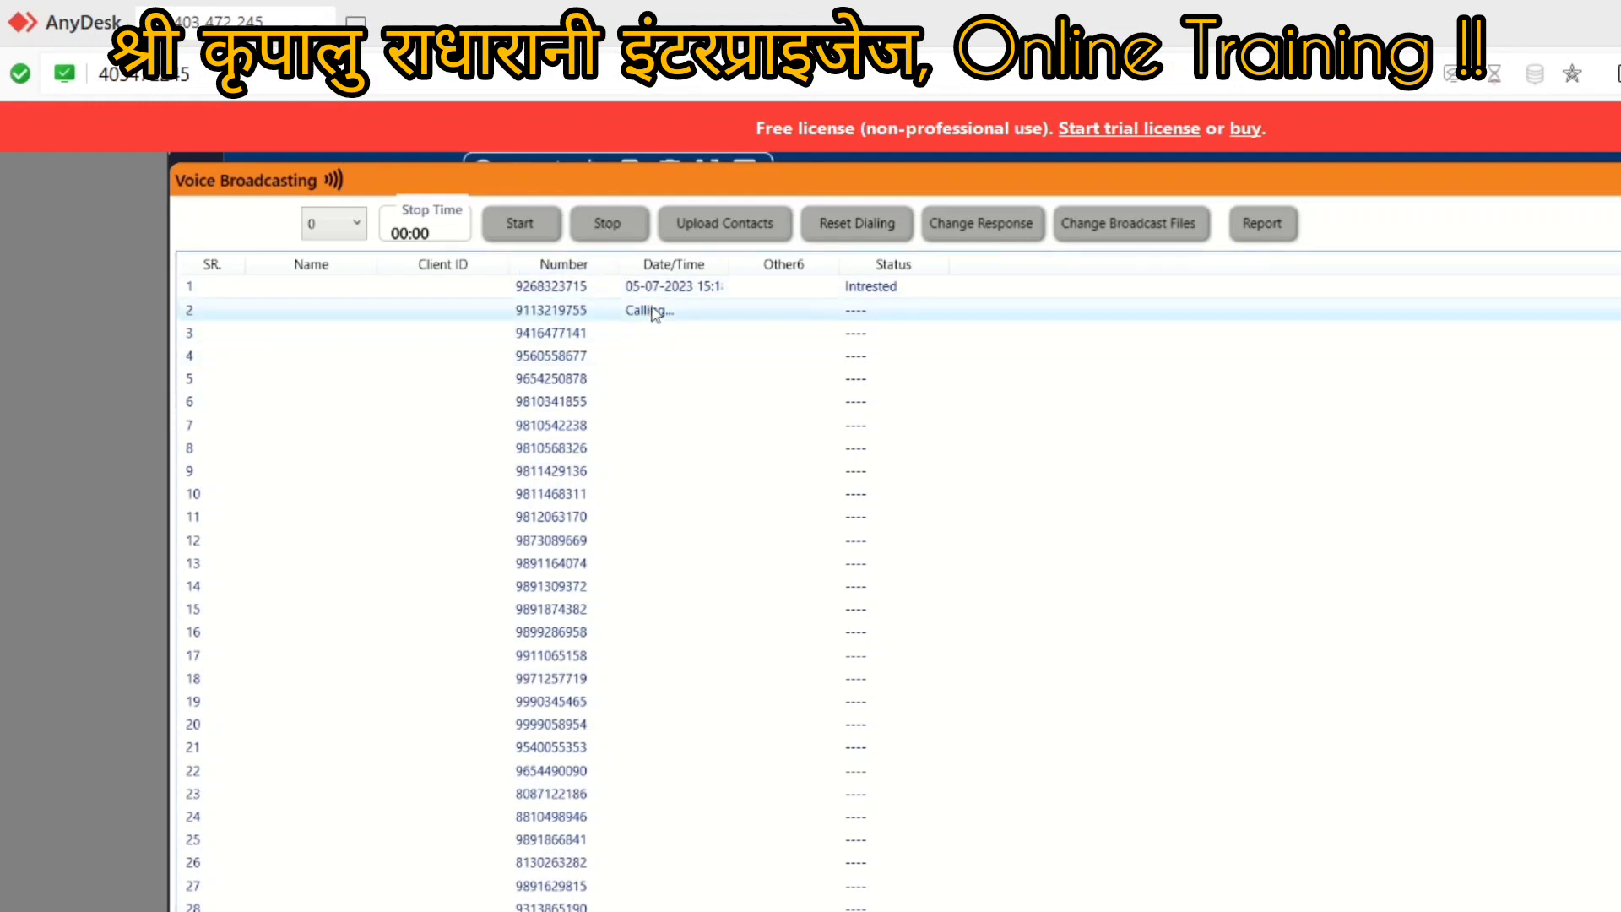
pyautogui.press('Escape')
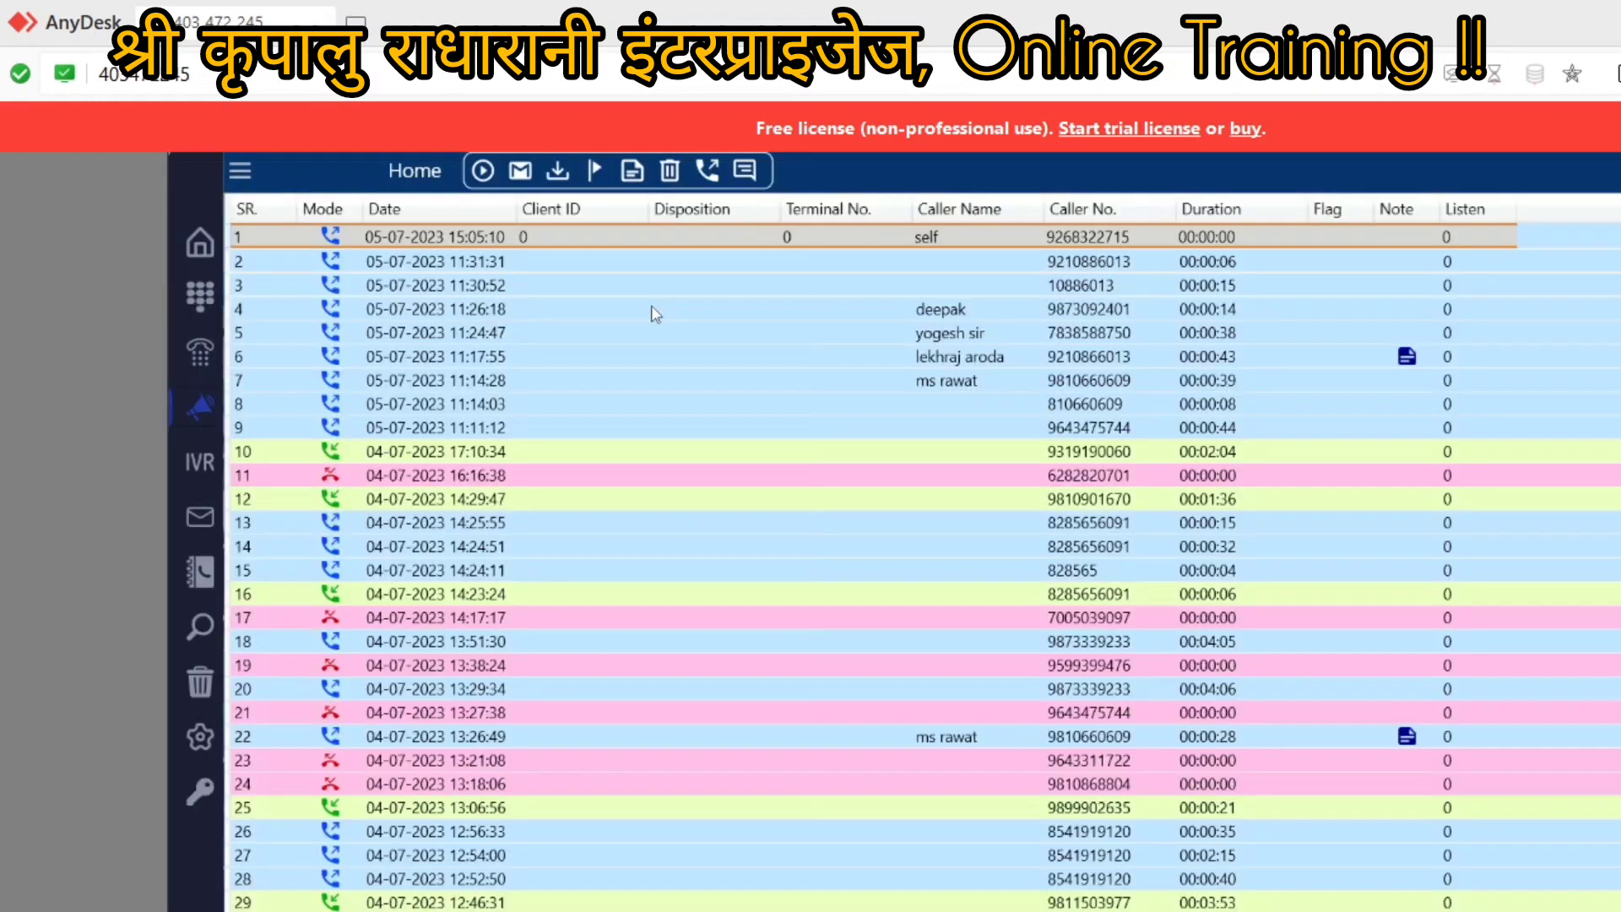
# Step: Check the broadcast statuses (first contact Intrested, second Answered) and open the Reporting dialog
pyautogui.click(203, 413)
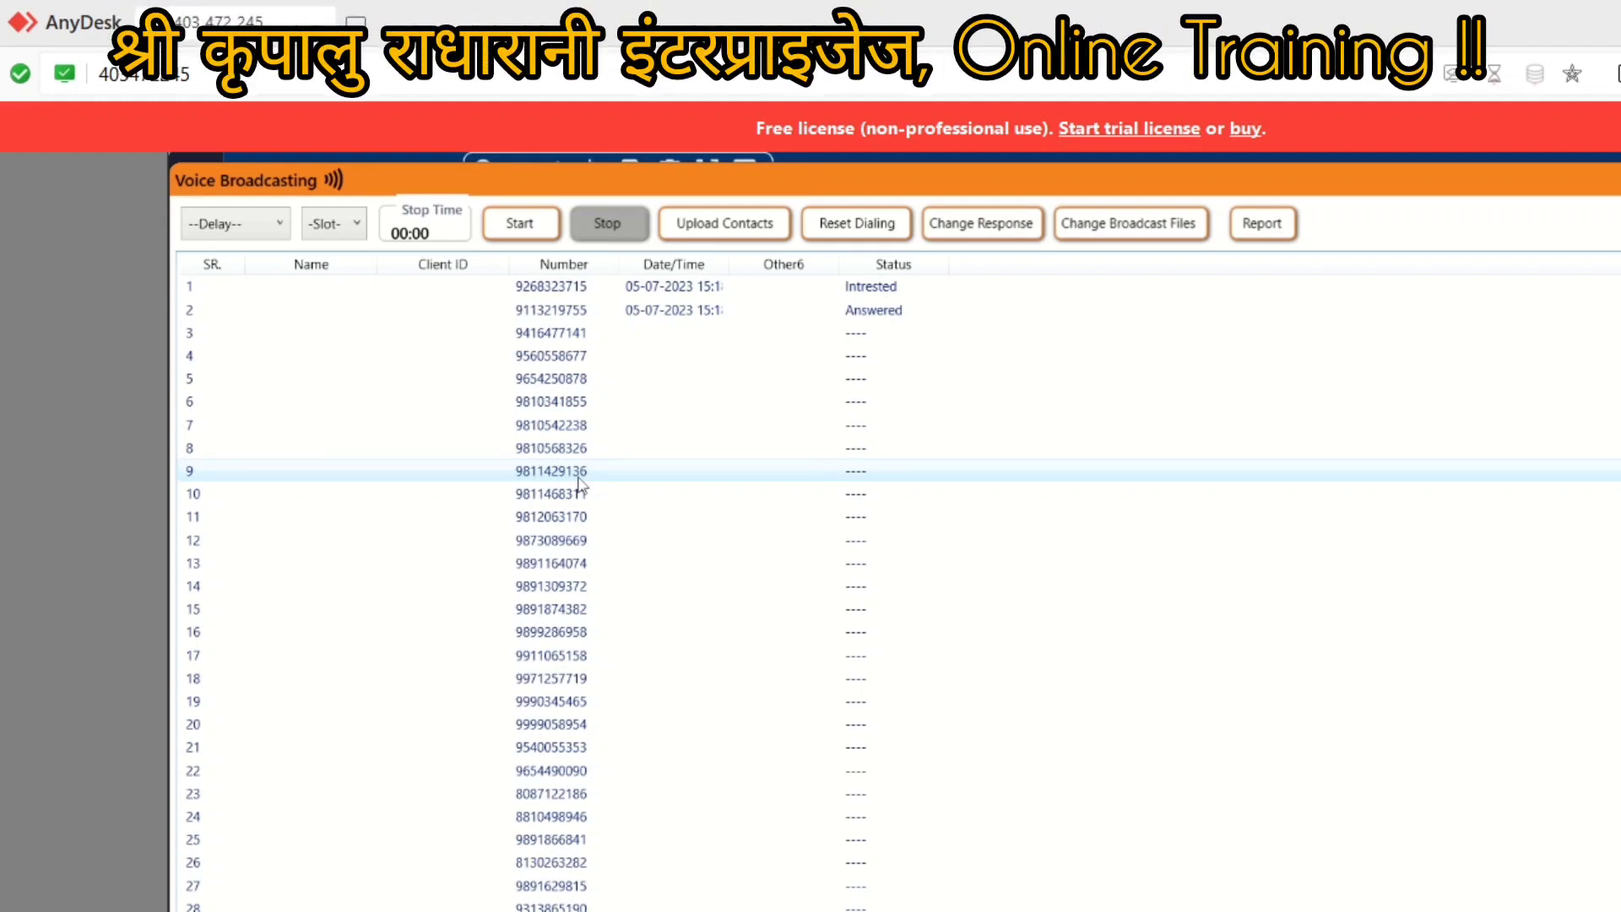
pyautogui.click(1271, 224)
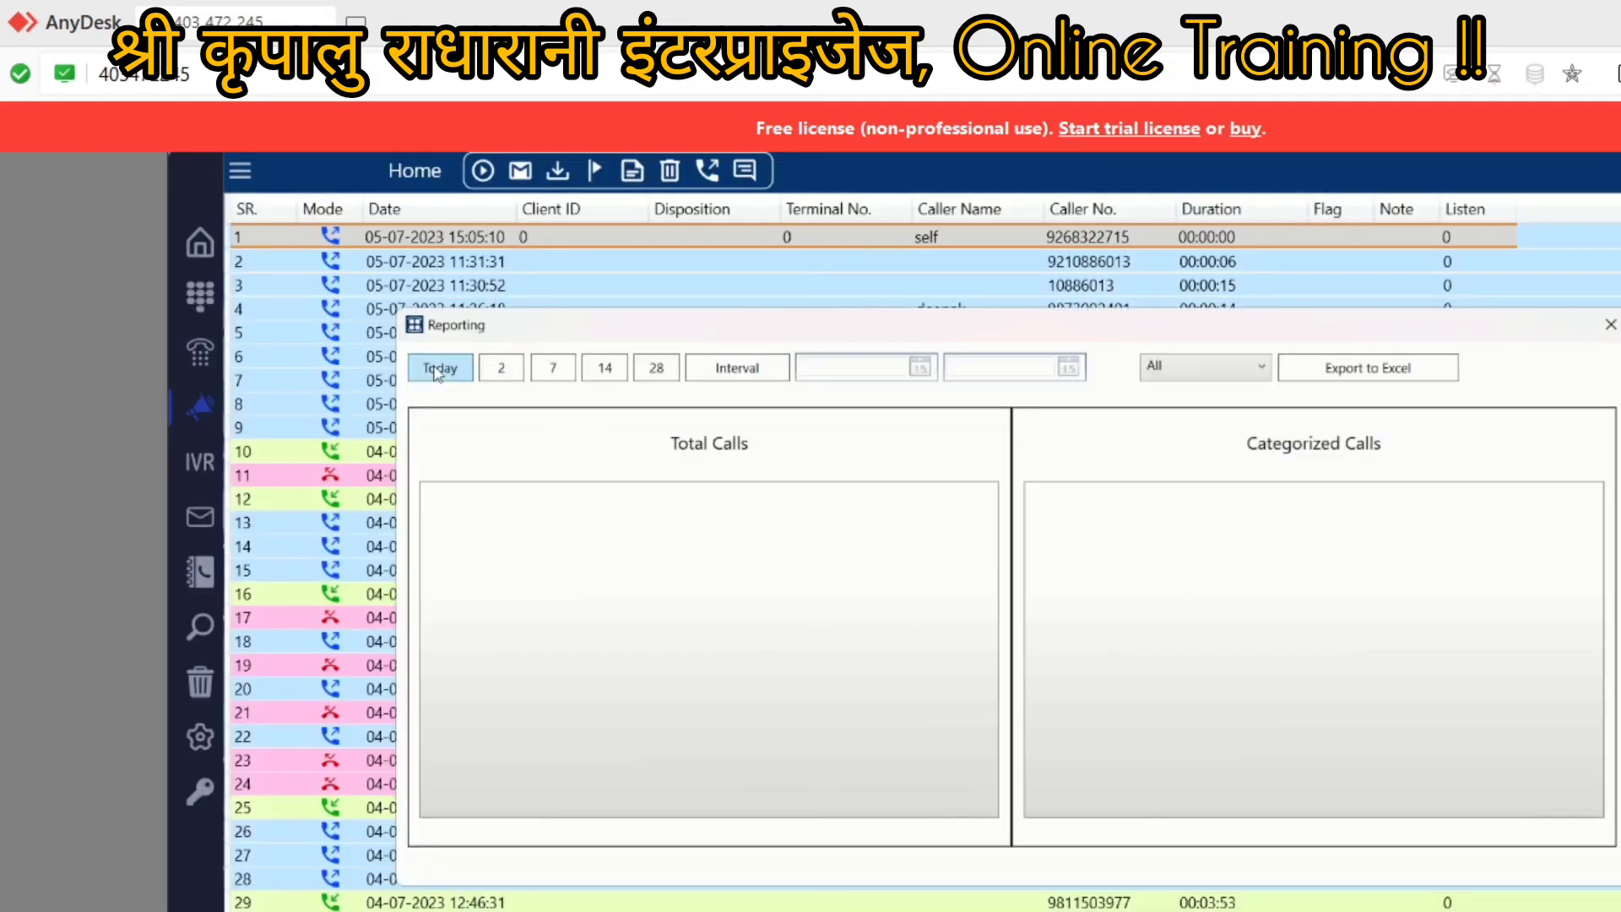
# Step: Show today's report of 58 calls and filter the category to Intrested
pyautogui.click(436, 371)
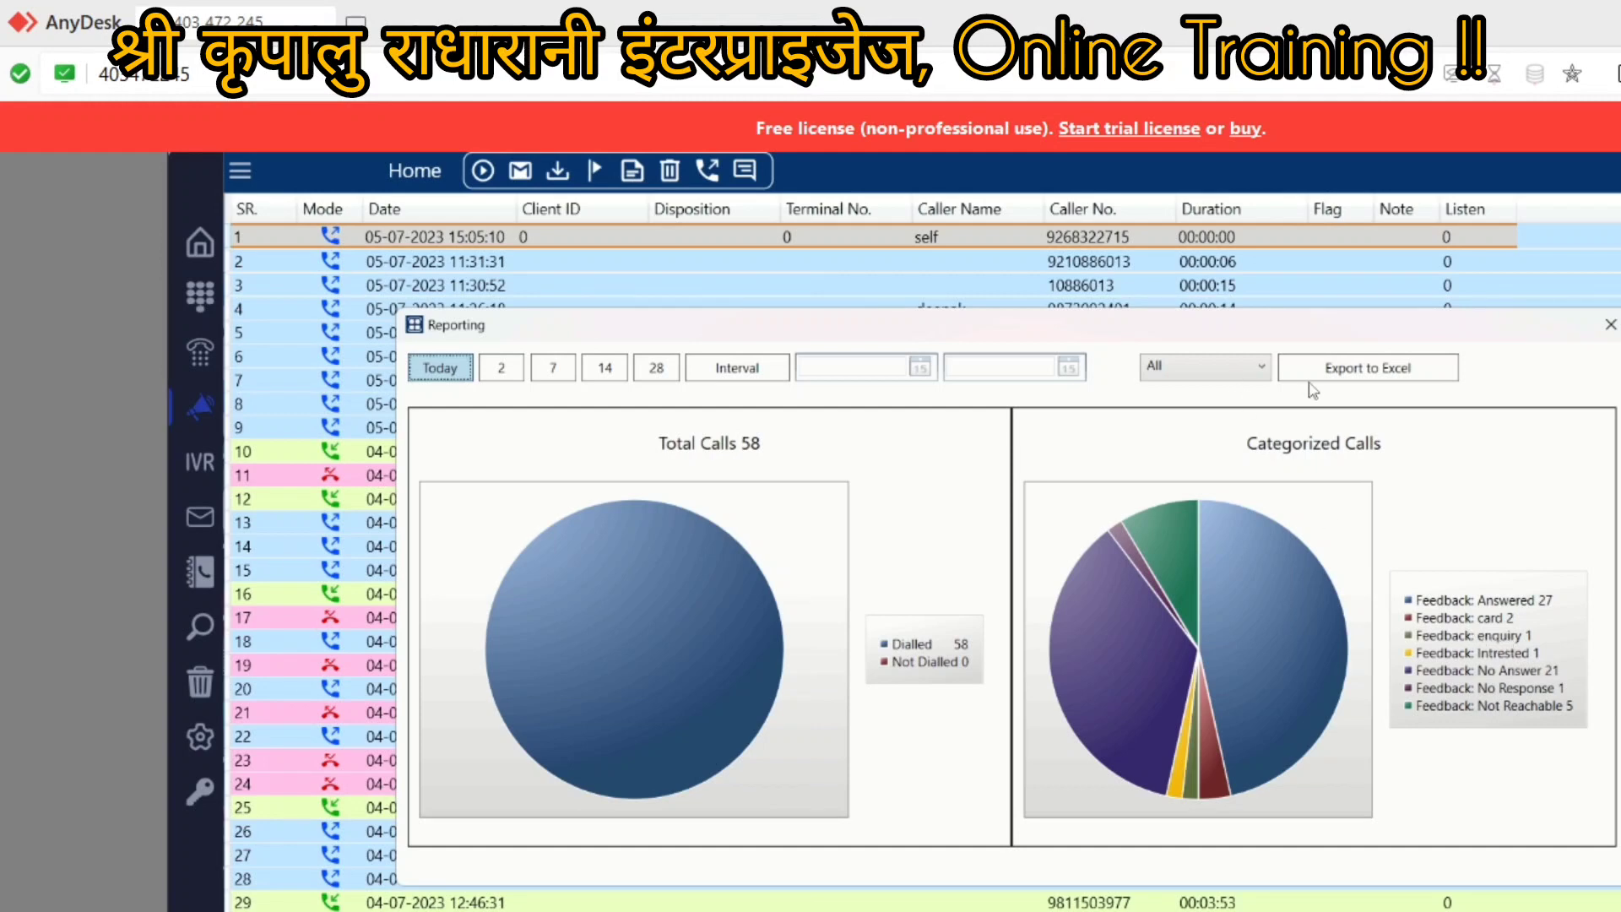
pyautogui.click(1166, 361)
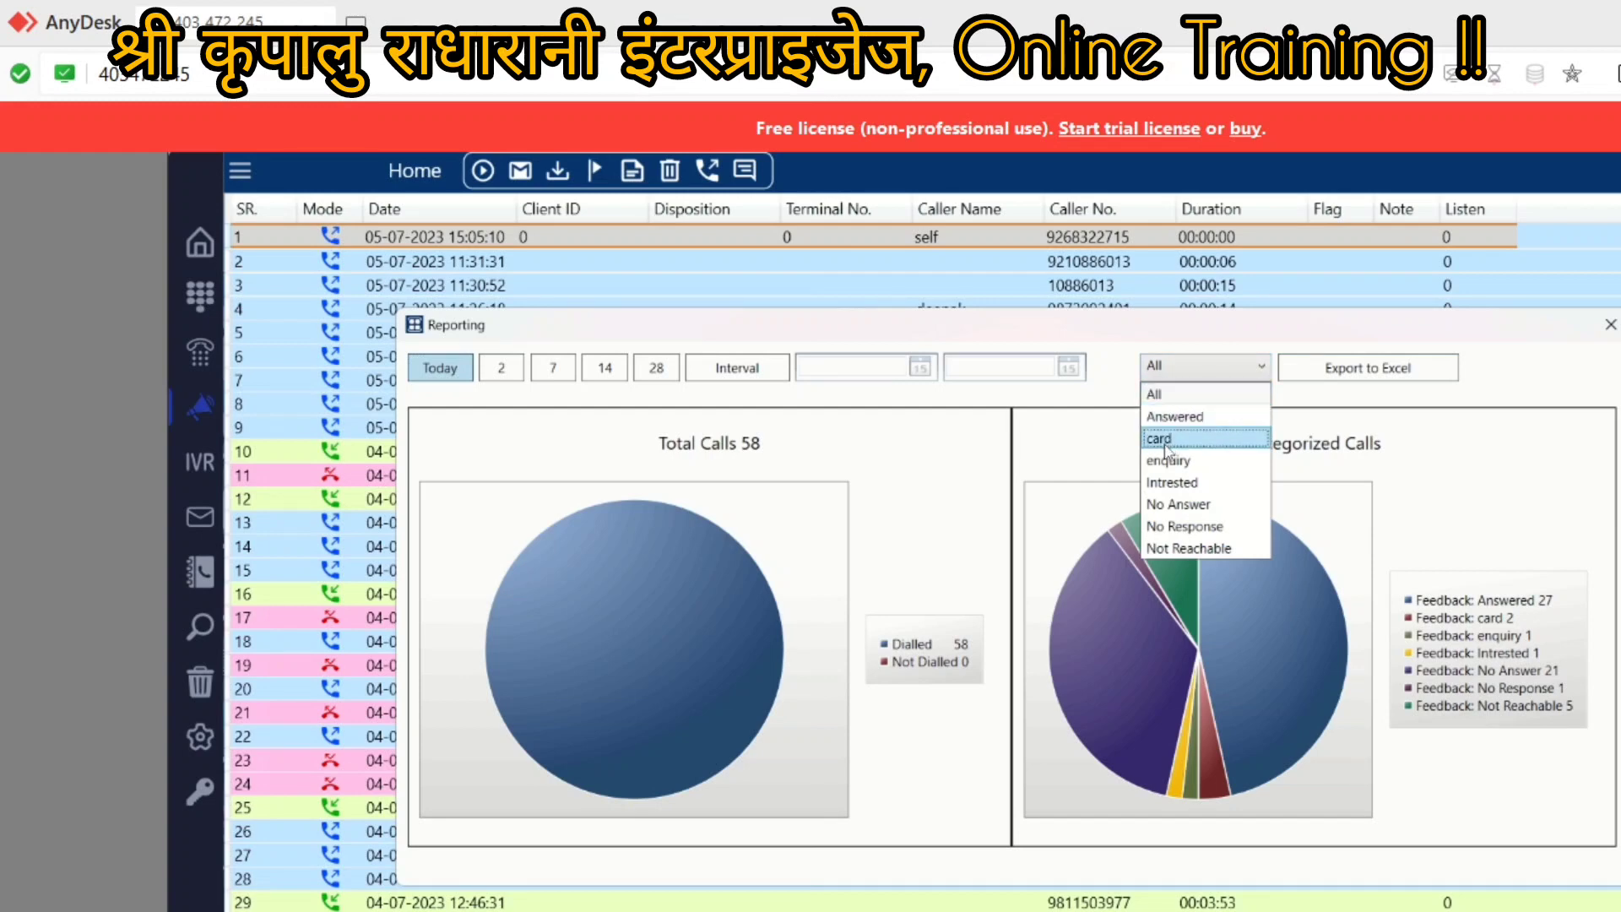
pyautogui.click(1171, 485)
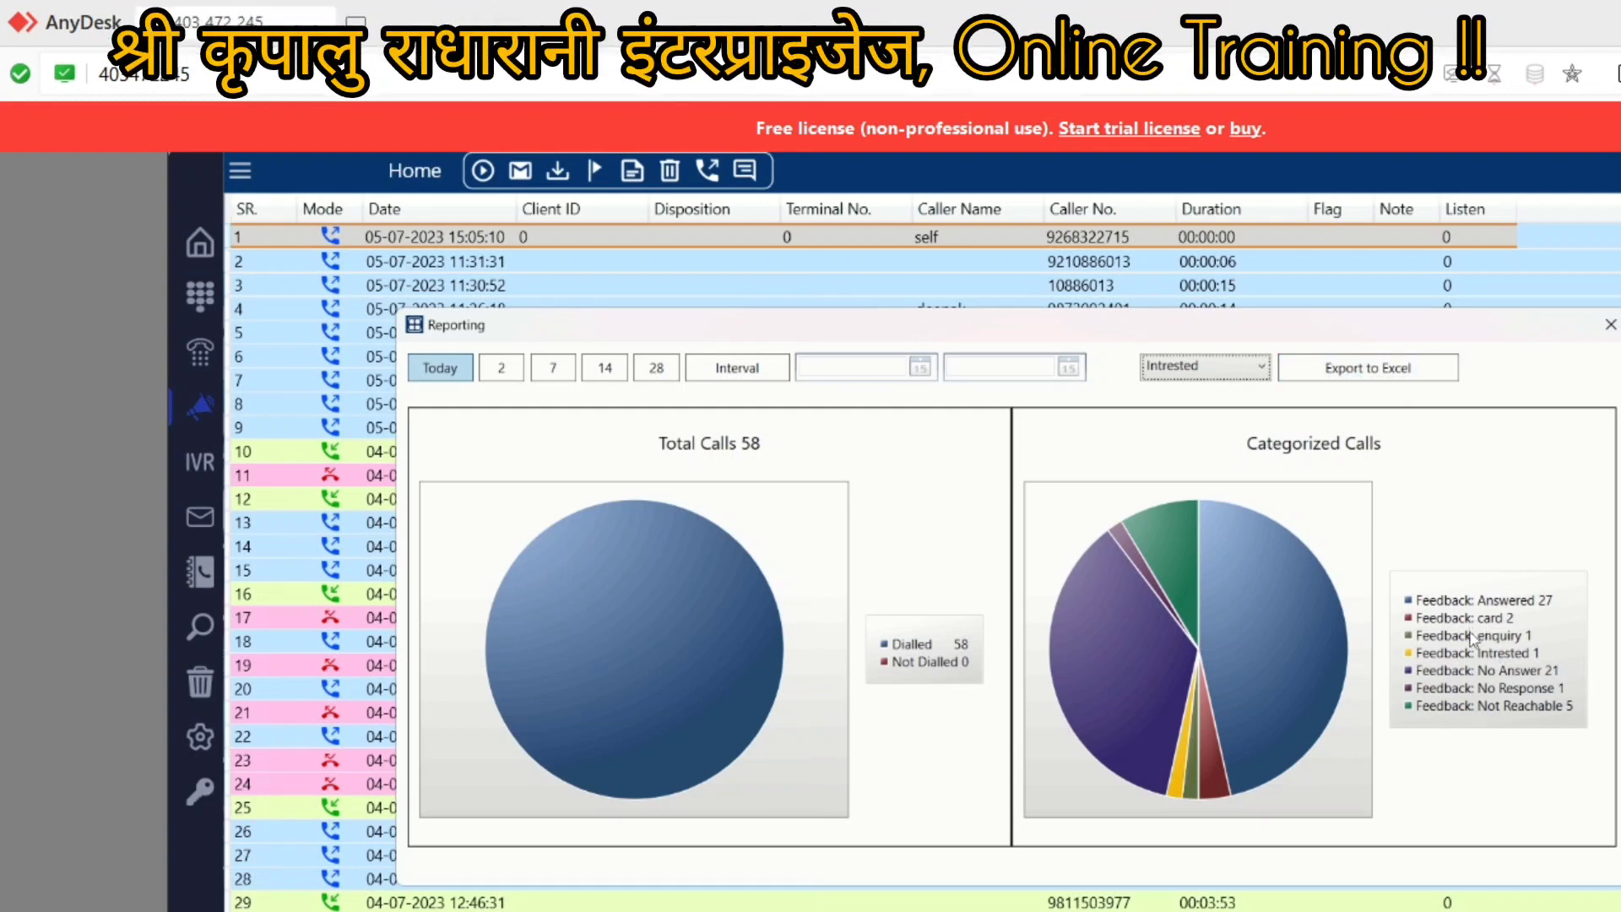
# Step: Export the Intrested call report to Excel, saving it to the Desktop
pyautogui.click(1329, 381)
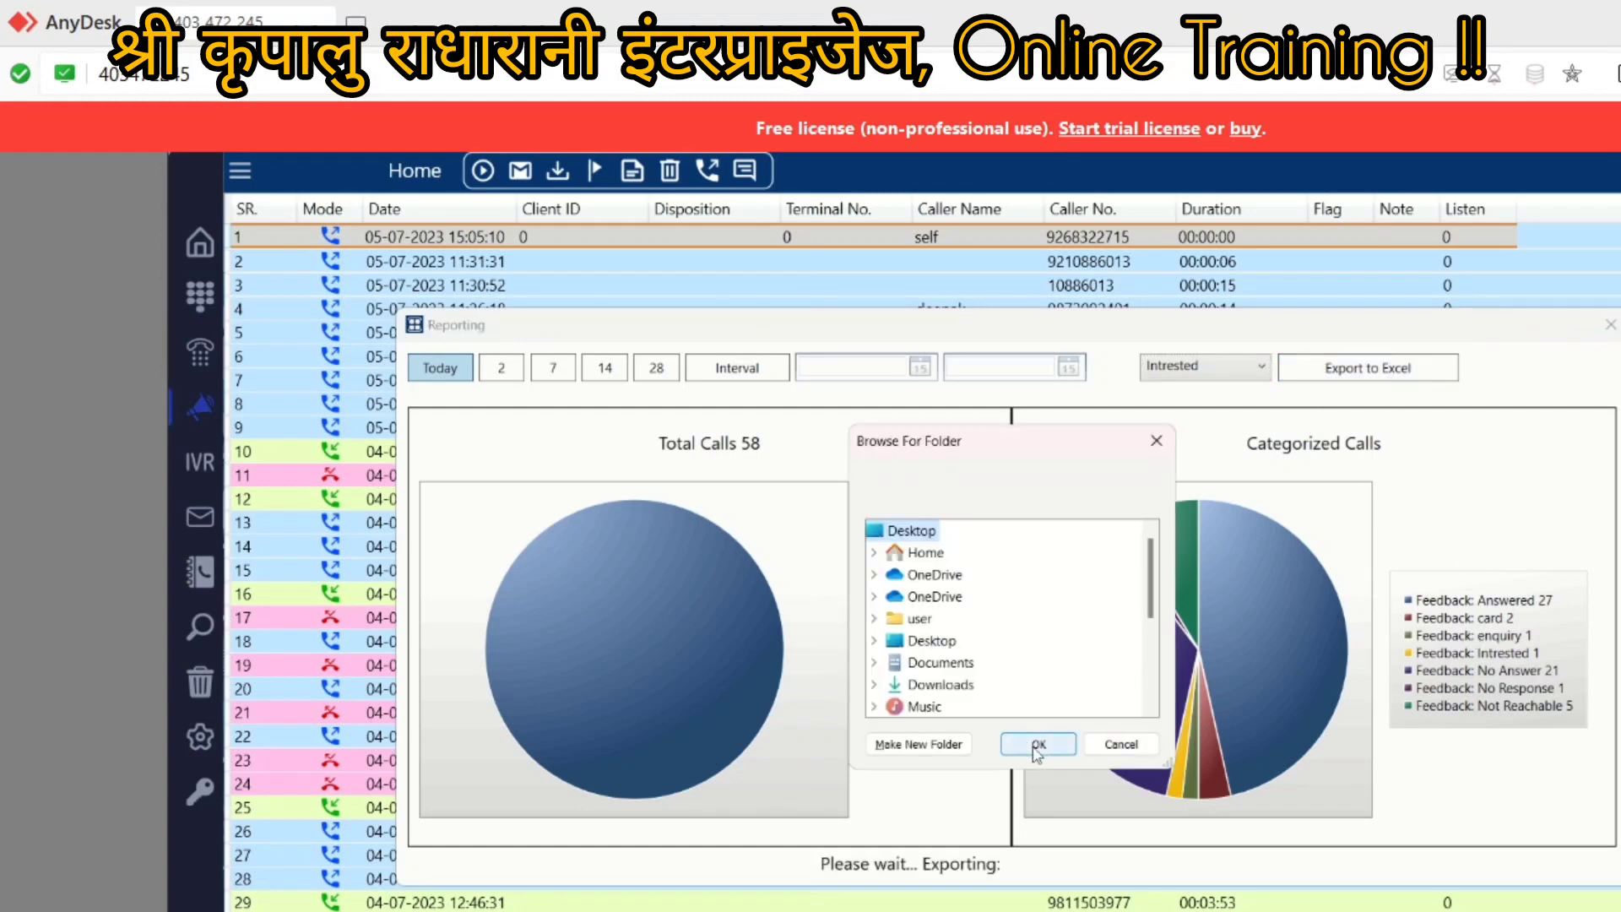
pyautogui.click(1037, 745)
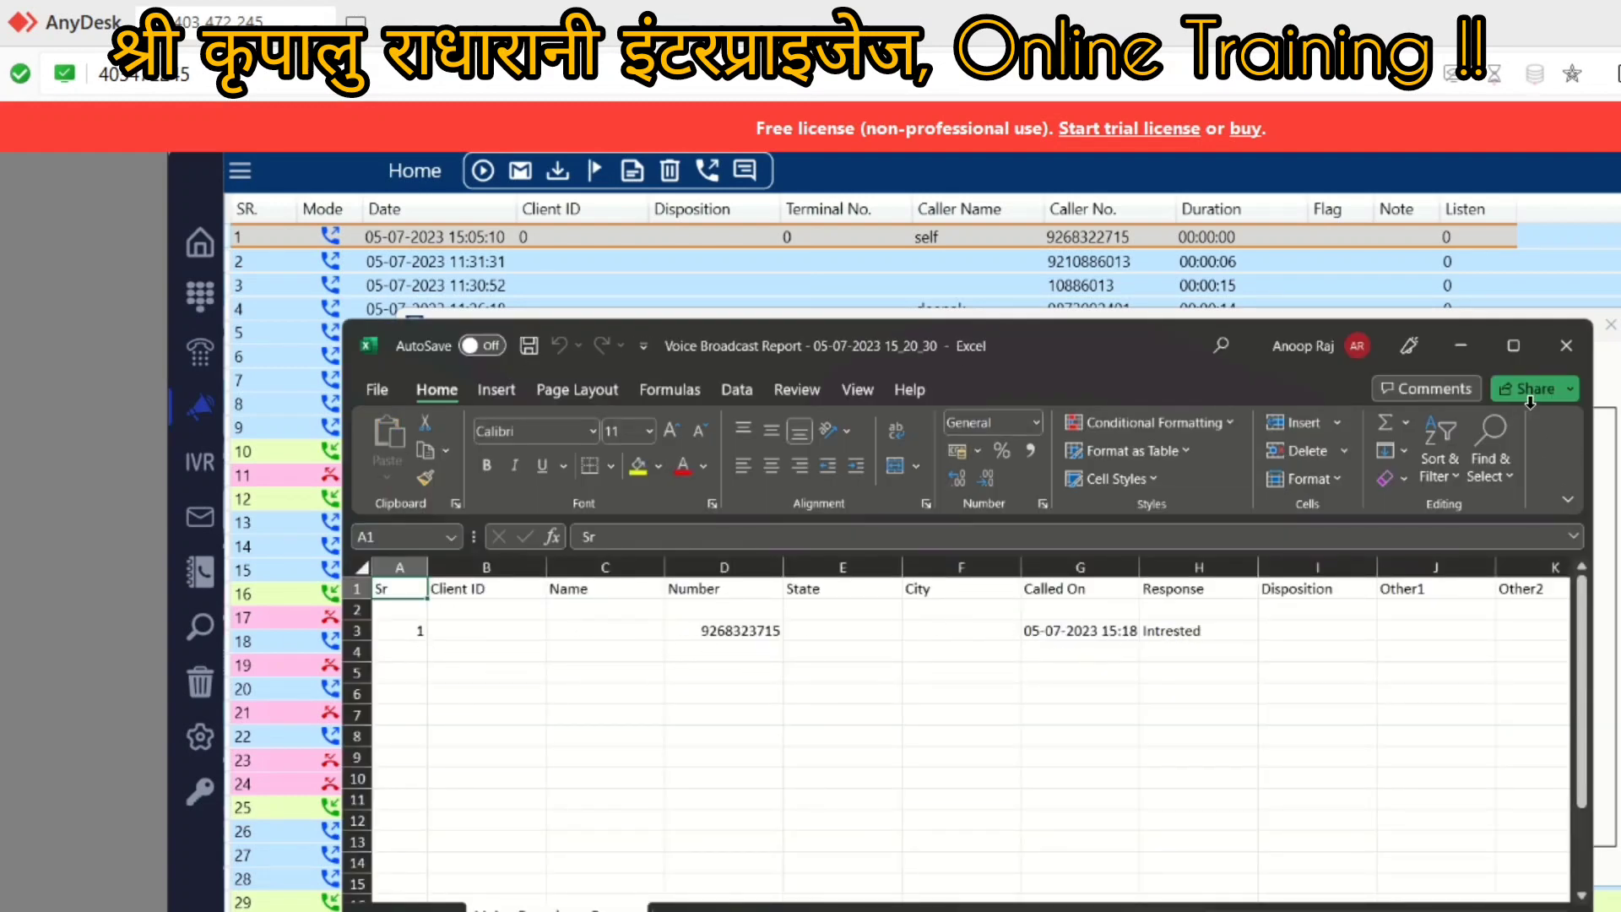
# Step: Check the exported phone number in cell D3, then close the Excel workbook
pyautogui.click(721, 637)
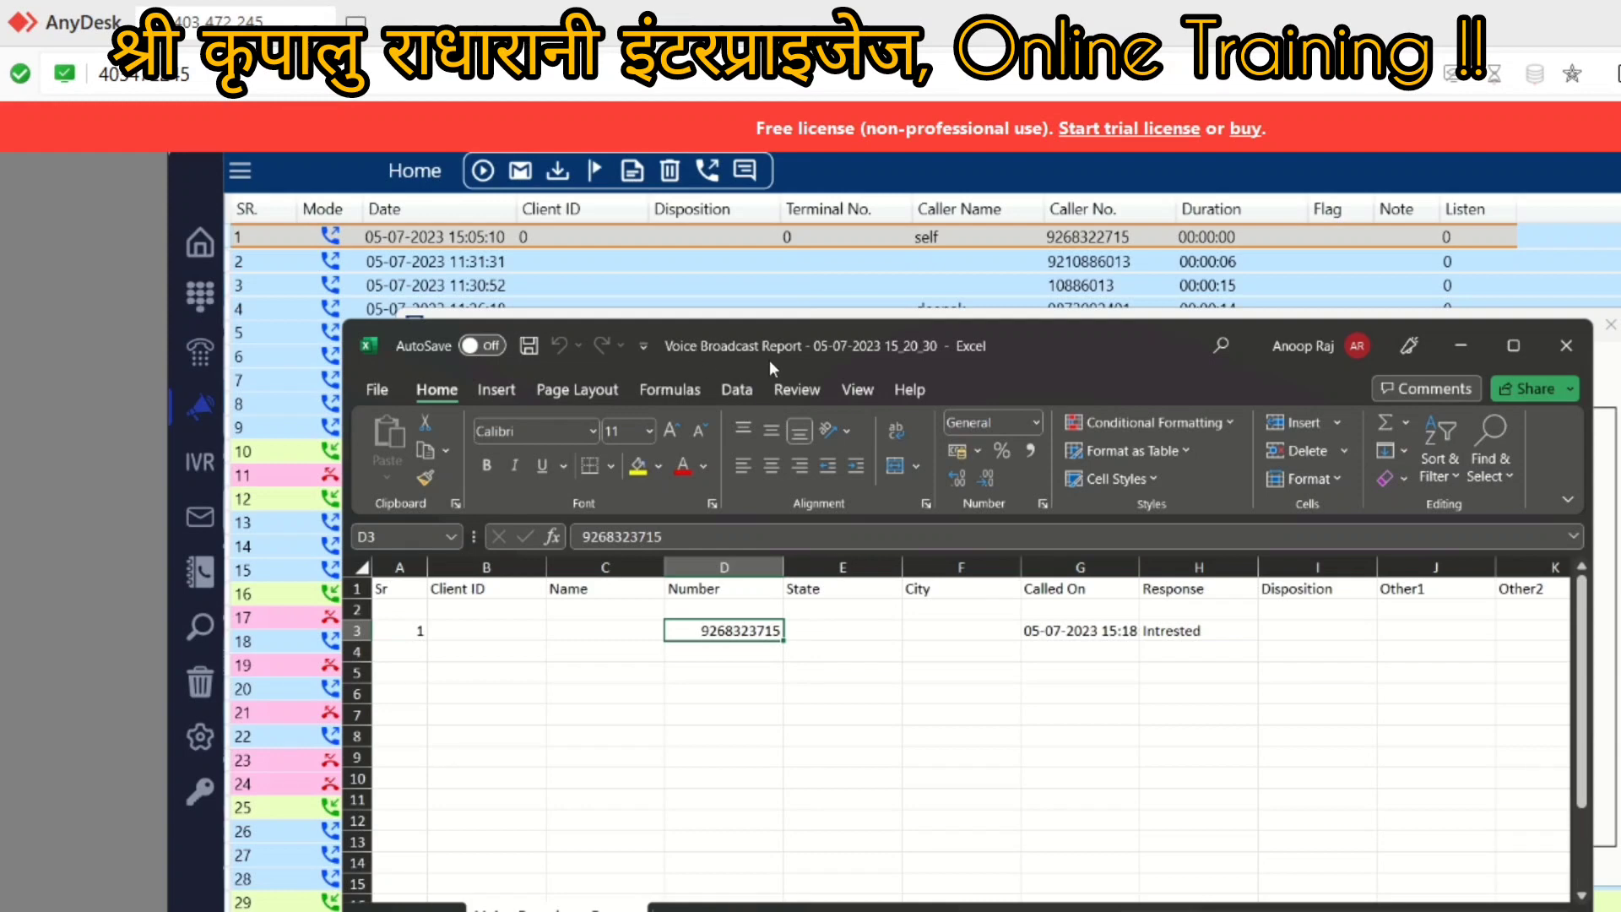
pyautogui.click(1567, 350)
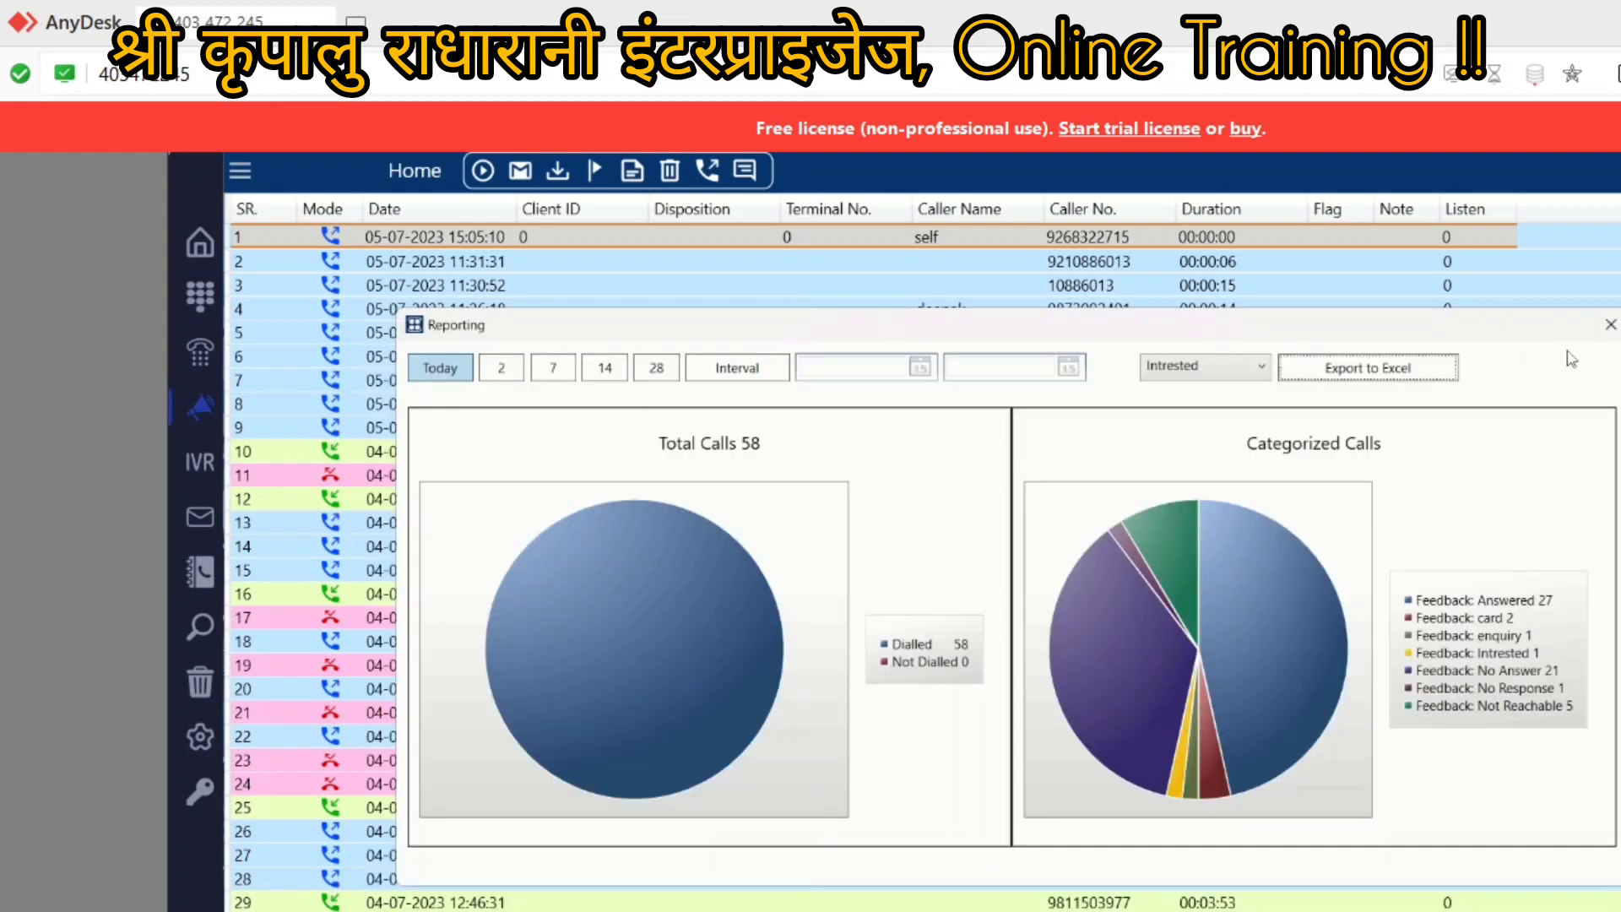
# Step: Close Reporting, view the saved Voice Broadcast Report files on the desktop, and restore the call logger
pyautogui.click(1609, 328)
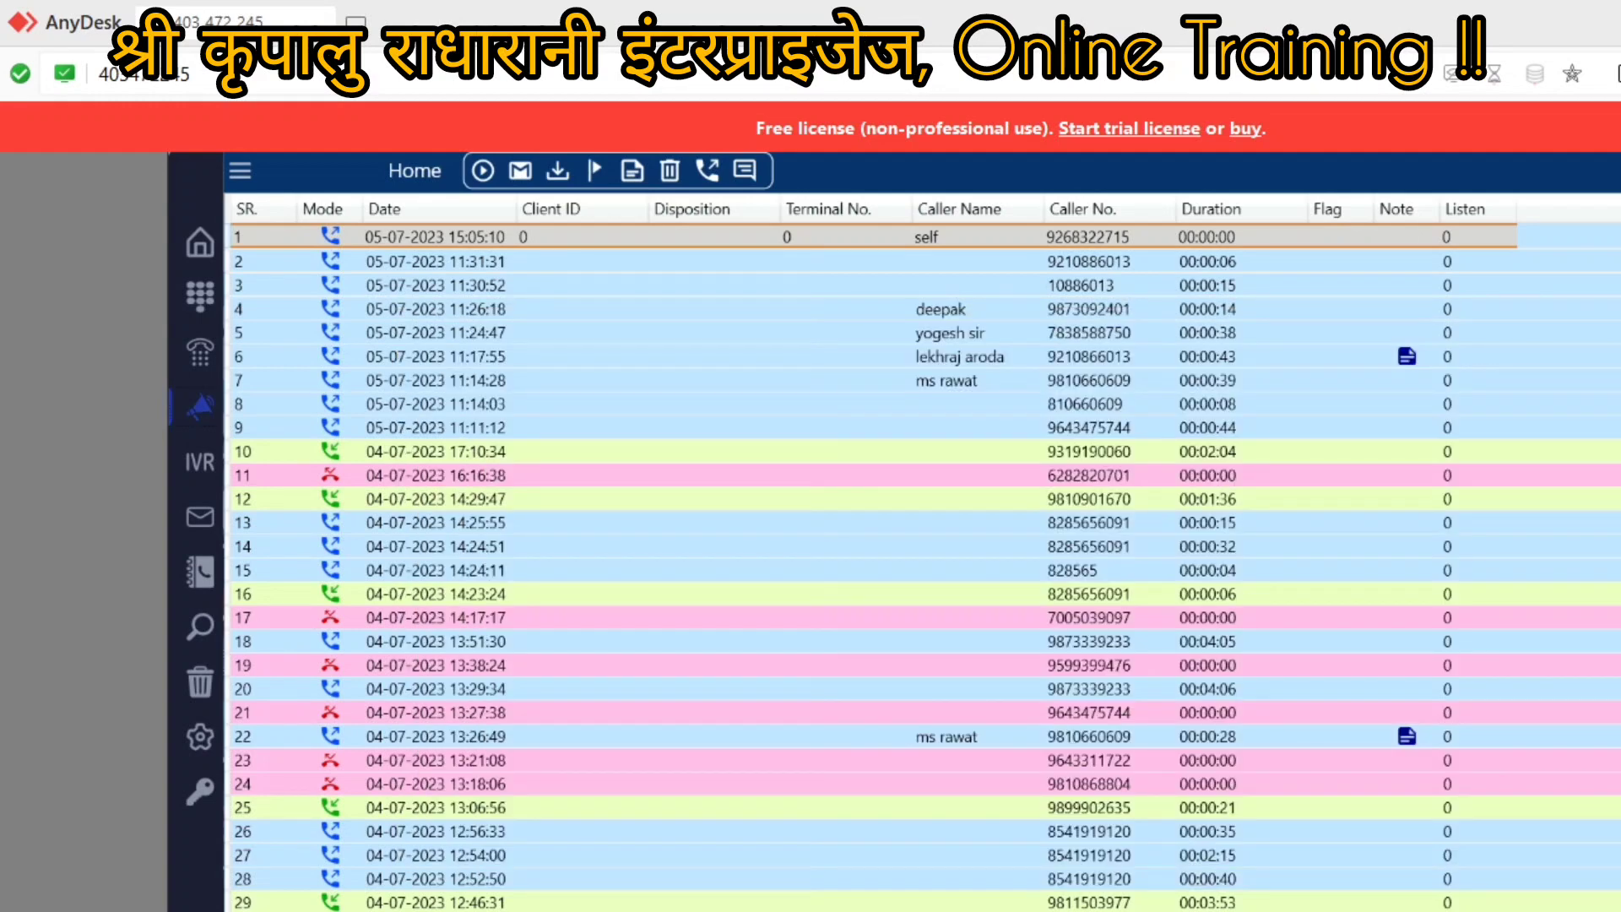
pyautogui.press('super+d')
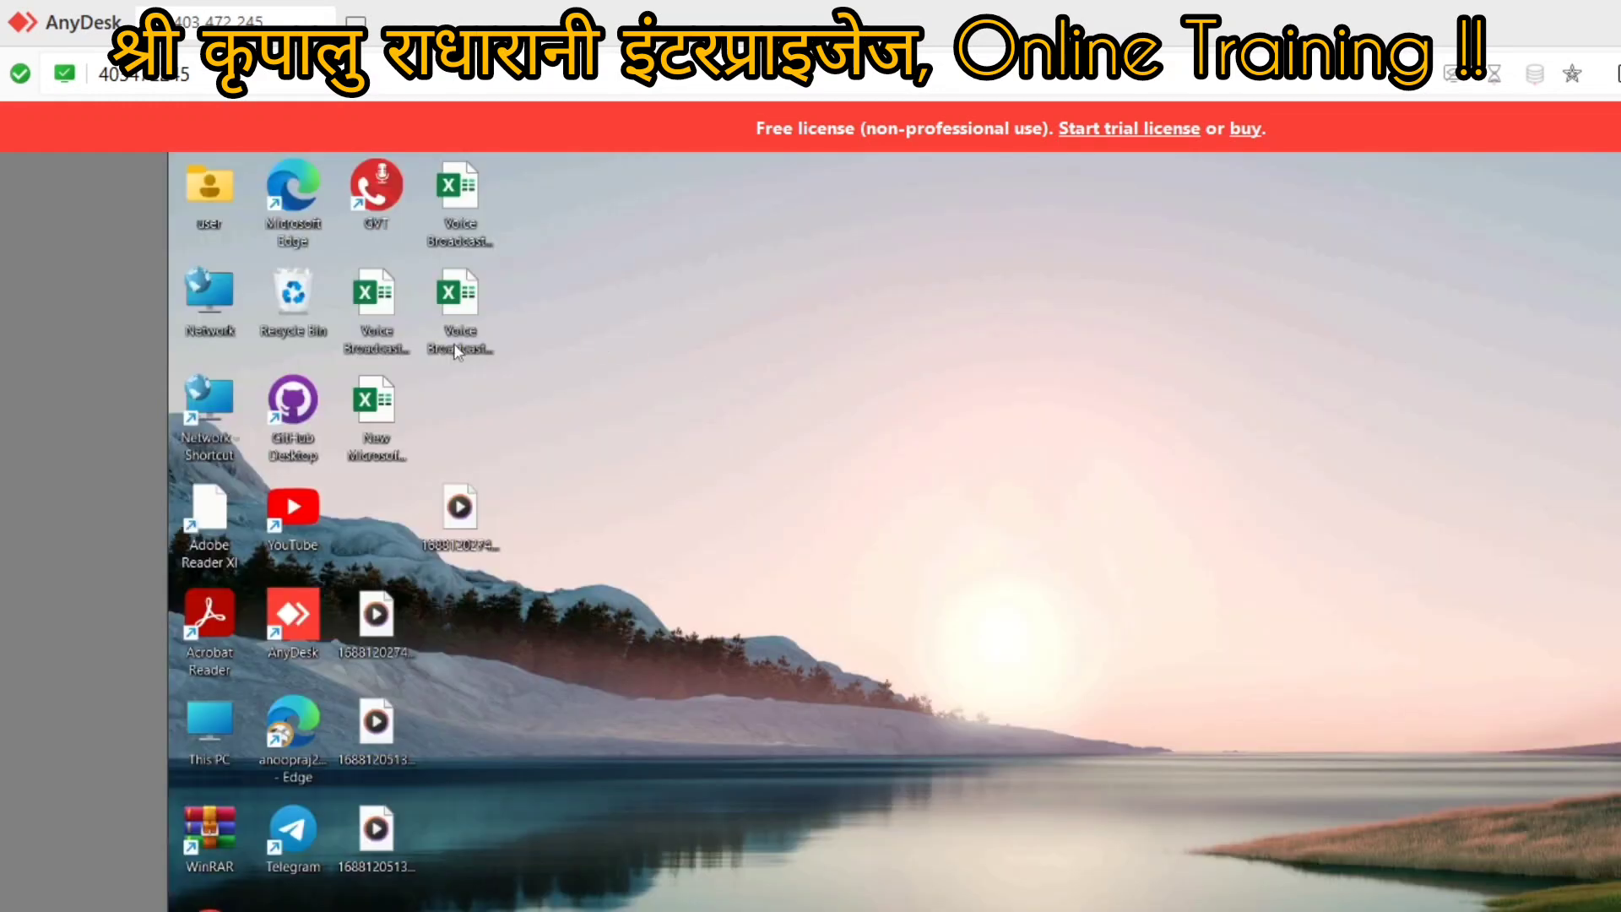
pyautogui.click(456, 211)
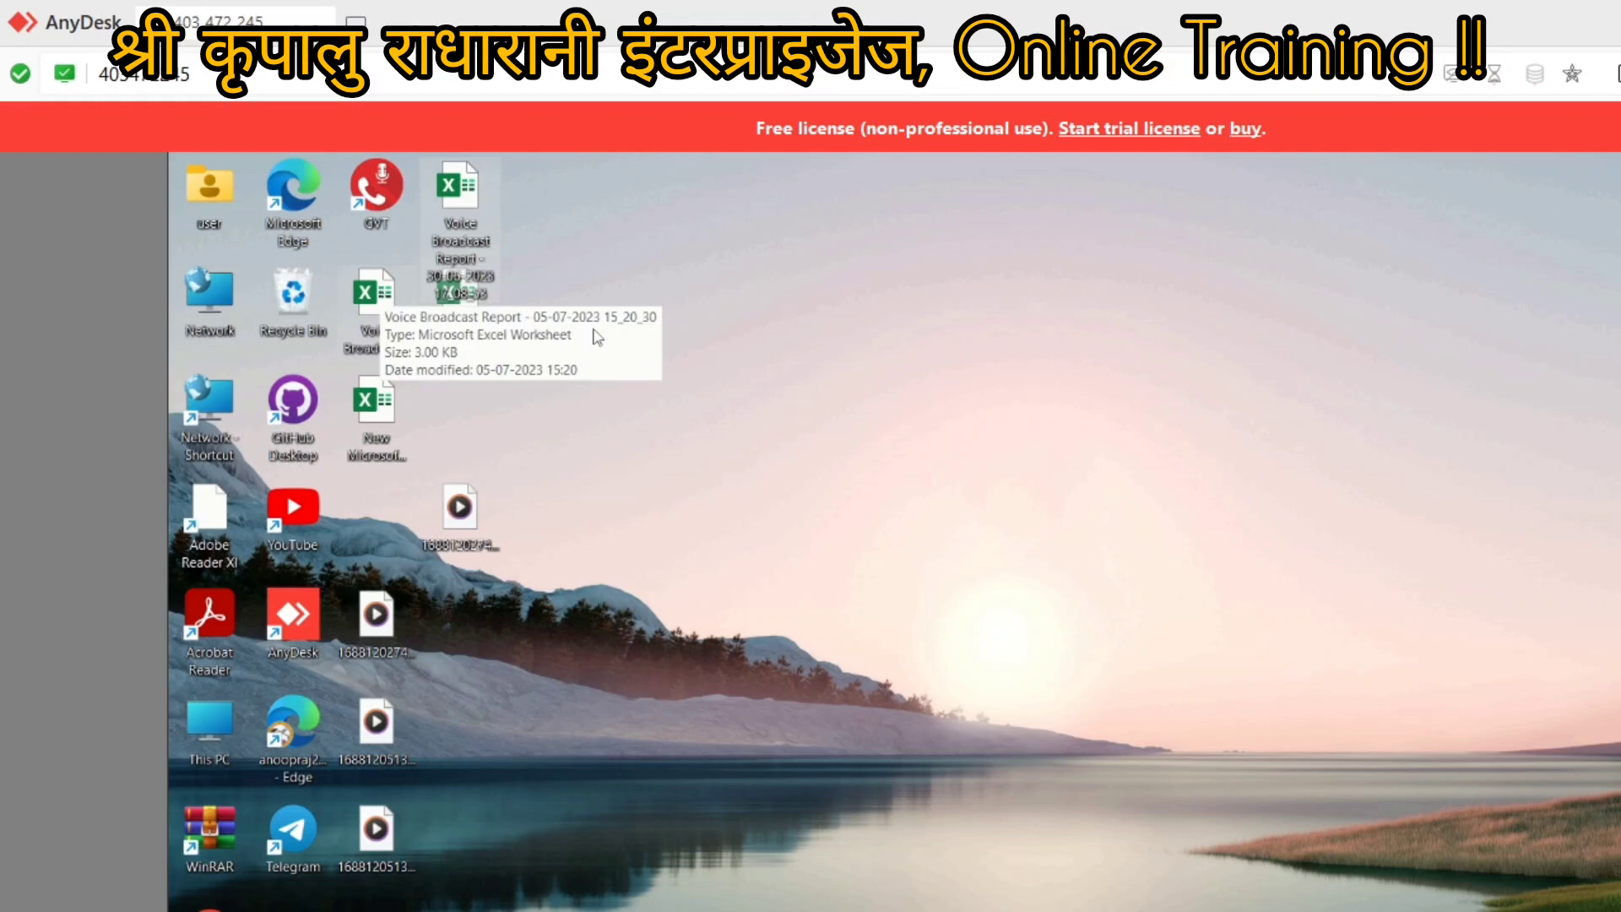
pyautogui.click(870, 370)
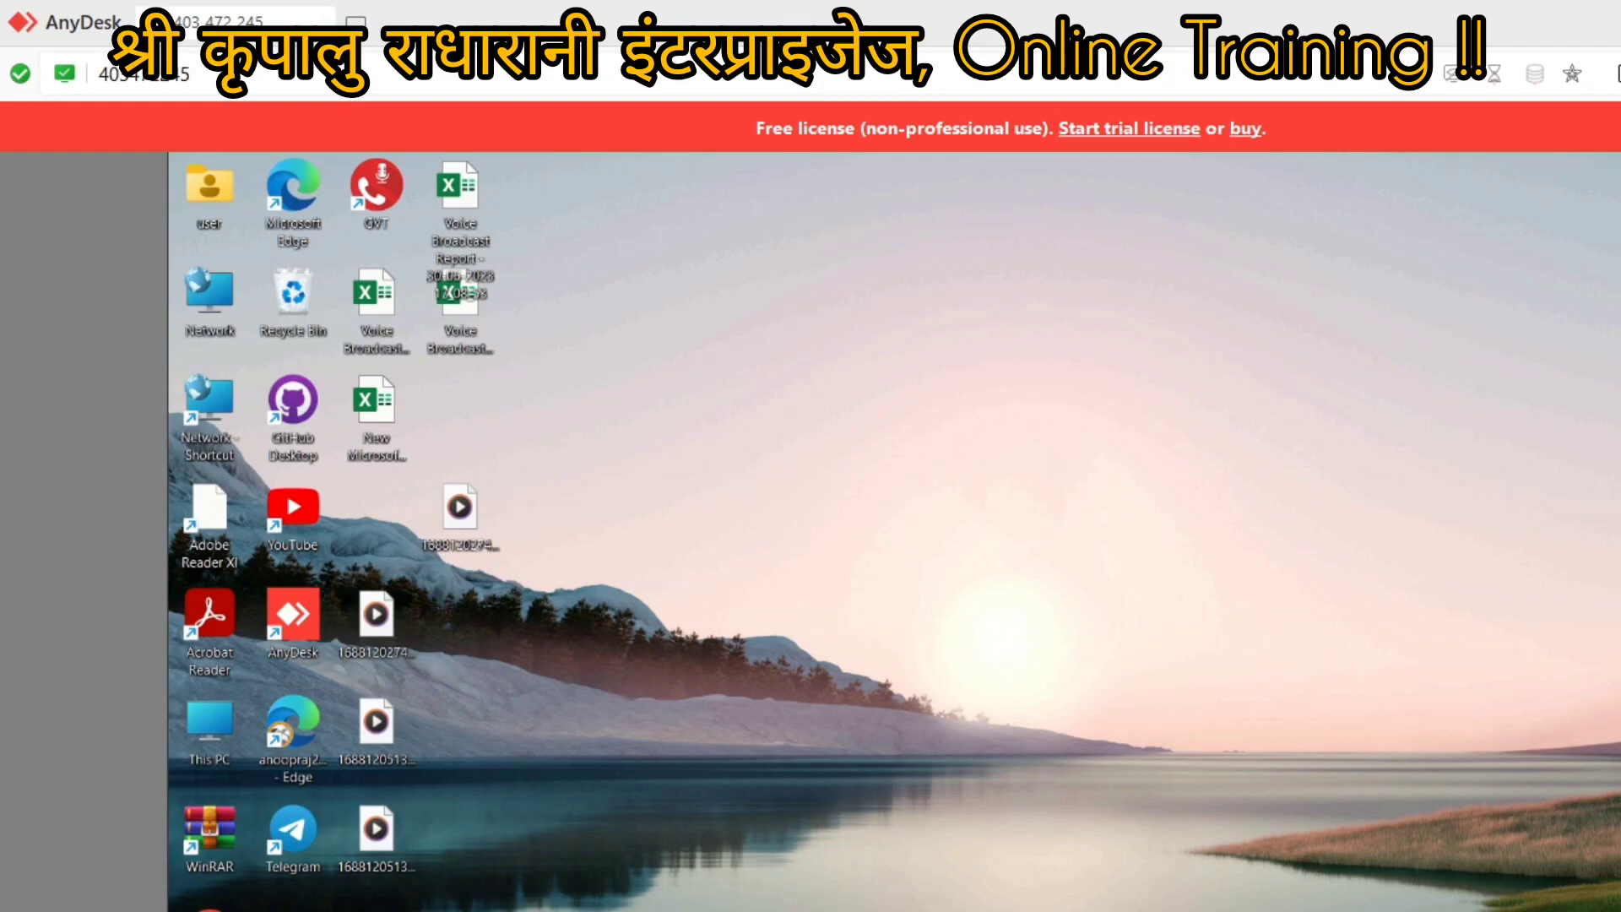
pyautogui.click(1377, 910)
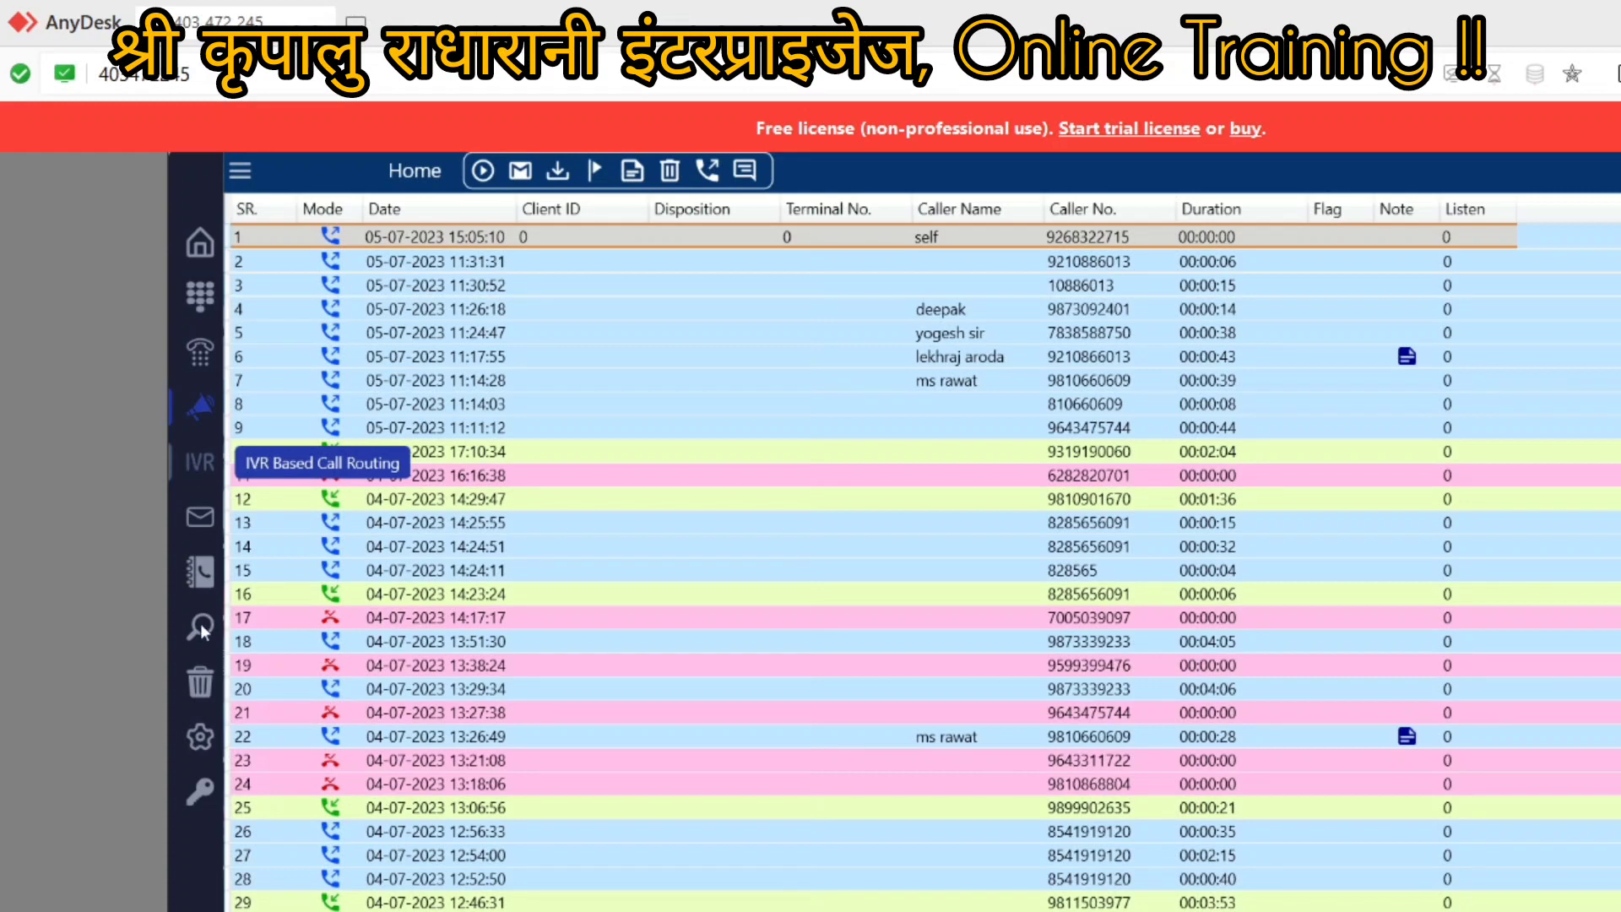
pyautogui.click(197, 737)
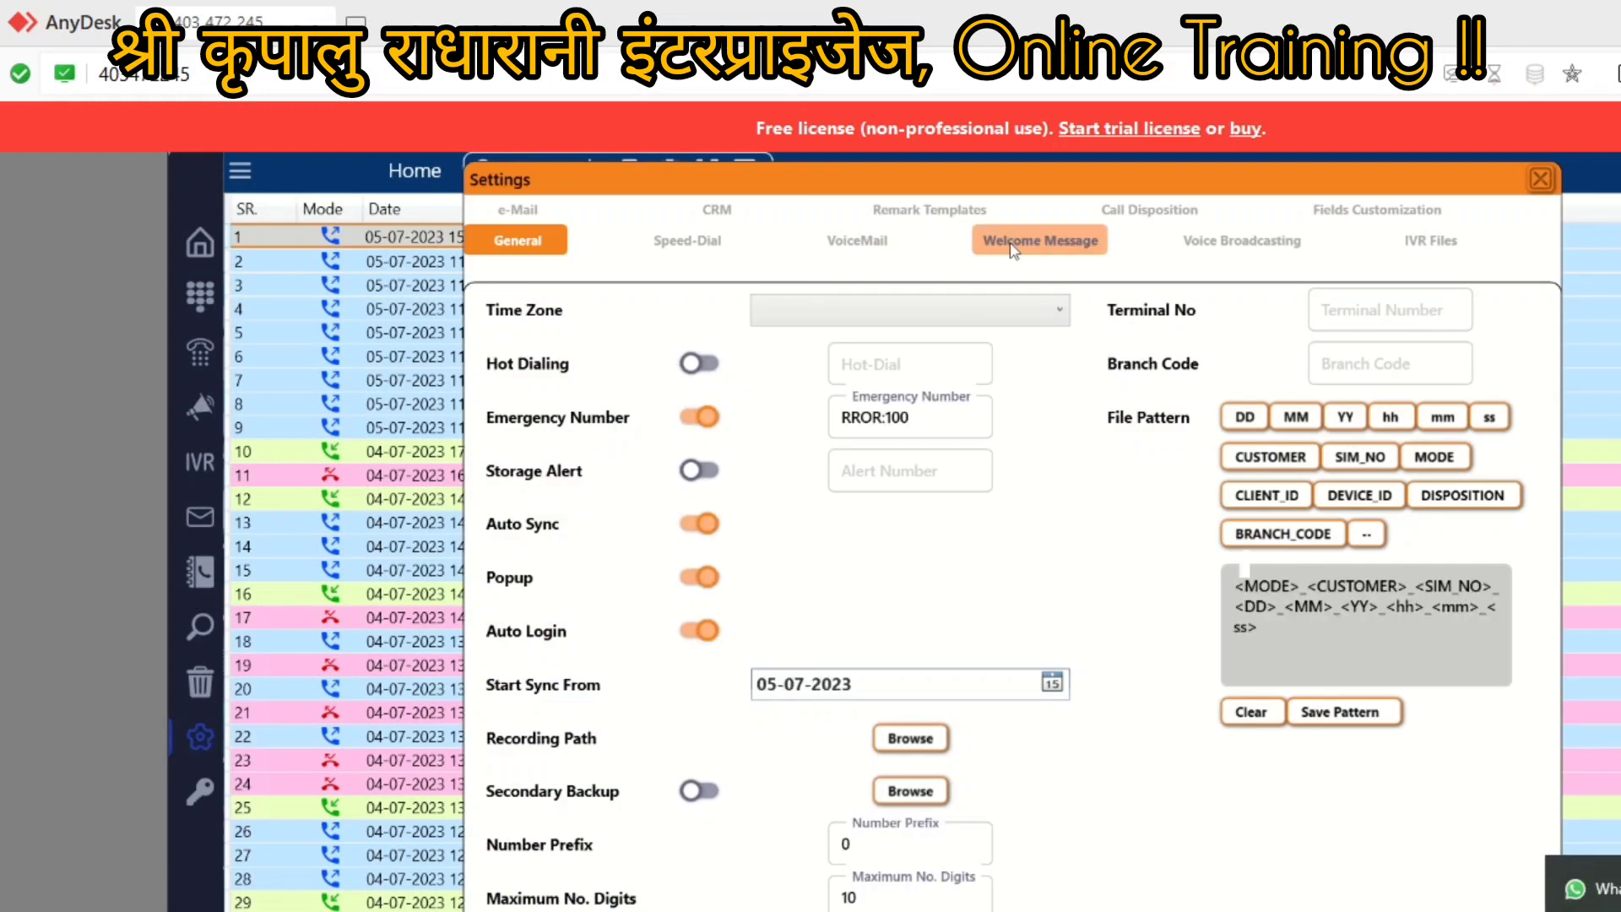
pyautogui.click(1012, 245)
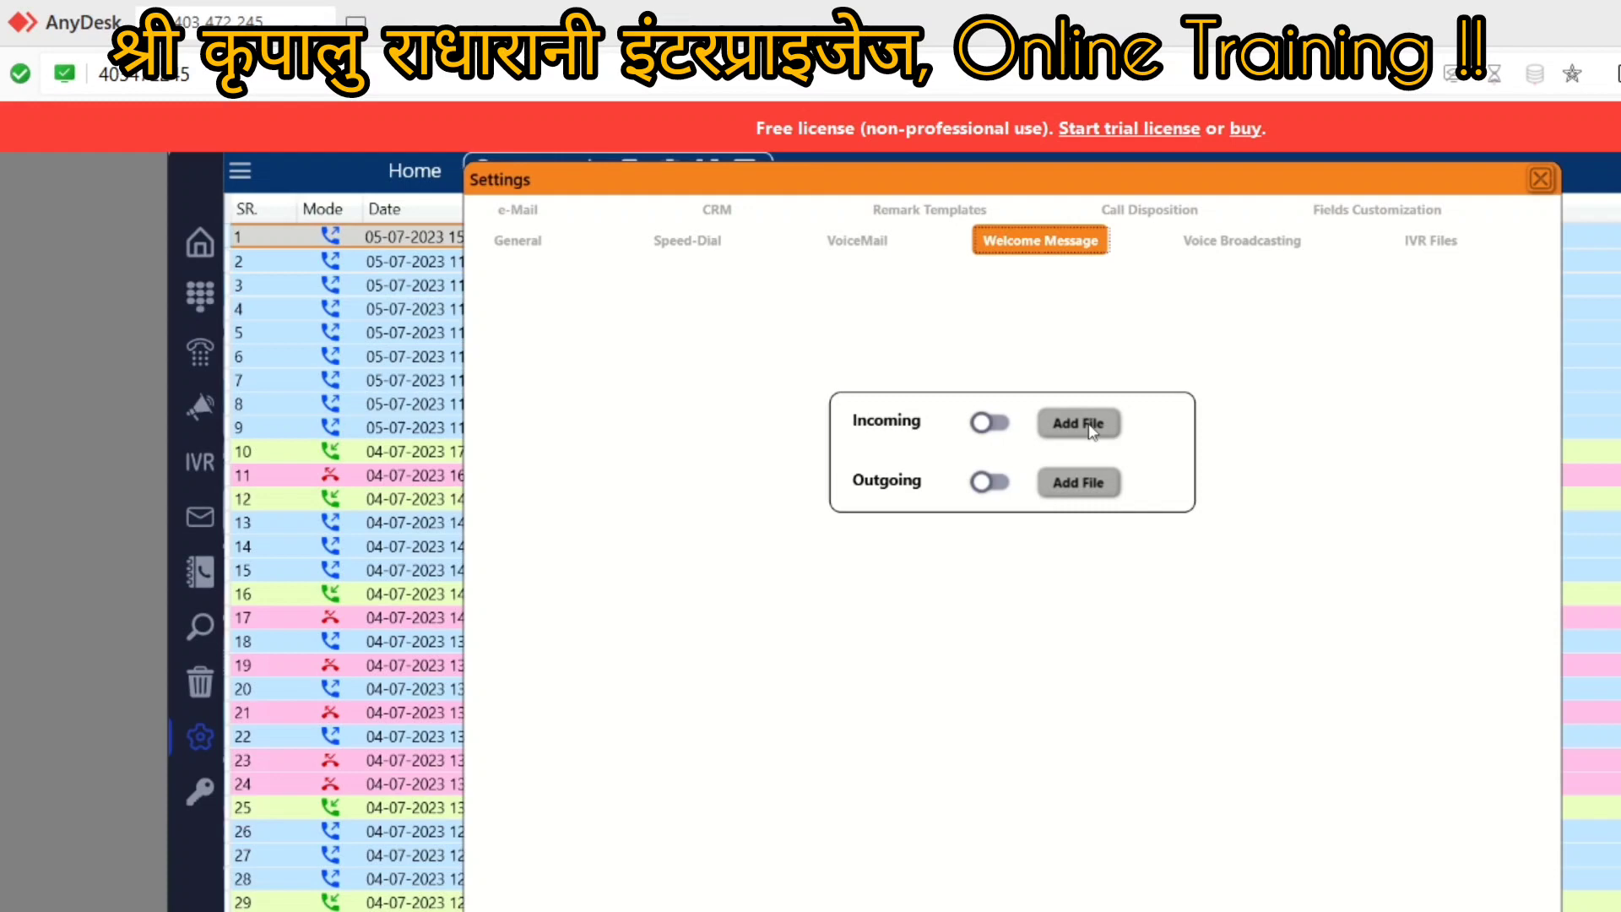
pyautogui.click(1538, 181)
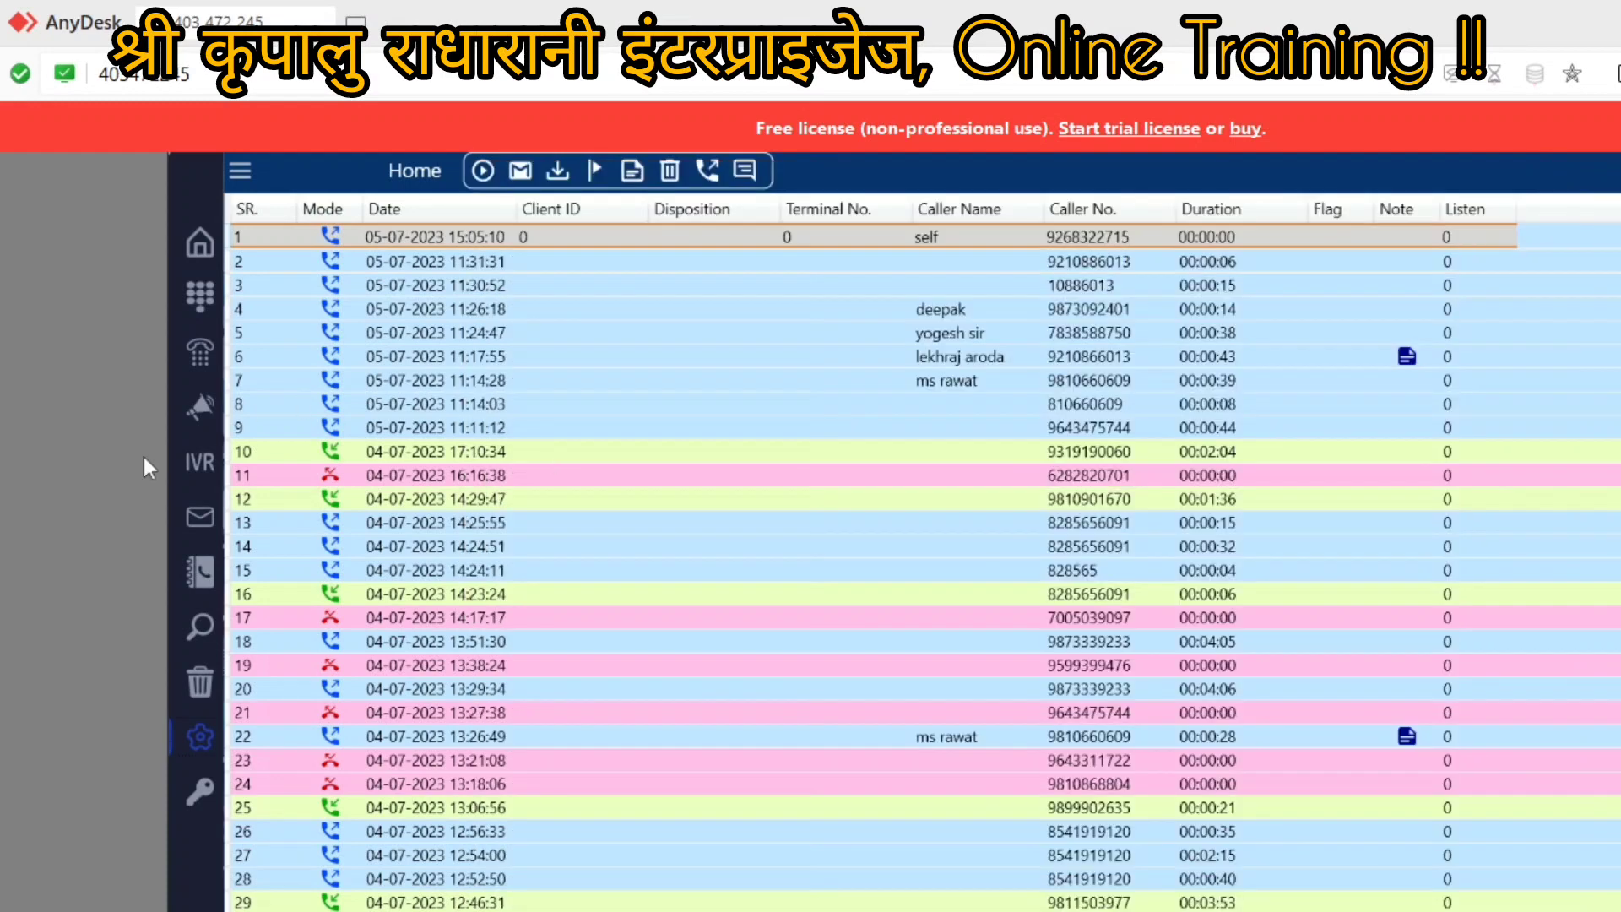
# Step: Open the IVR routing settings and inspect Routing Numbers 1 and 2
pyautogui.click(186, 463)
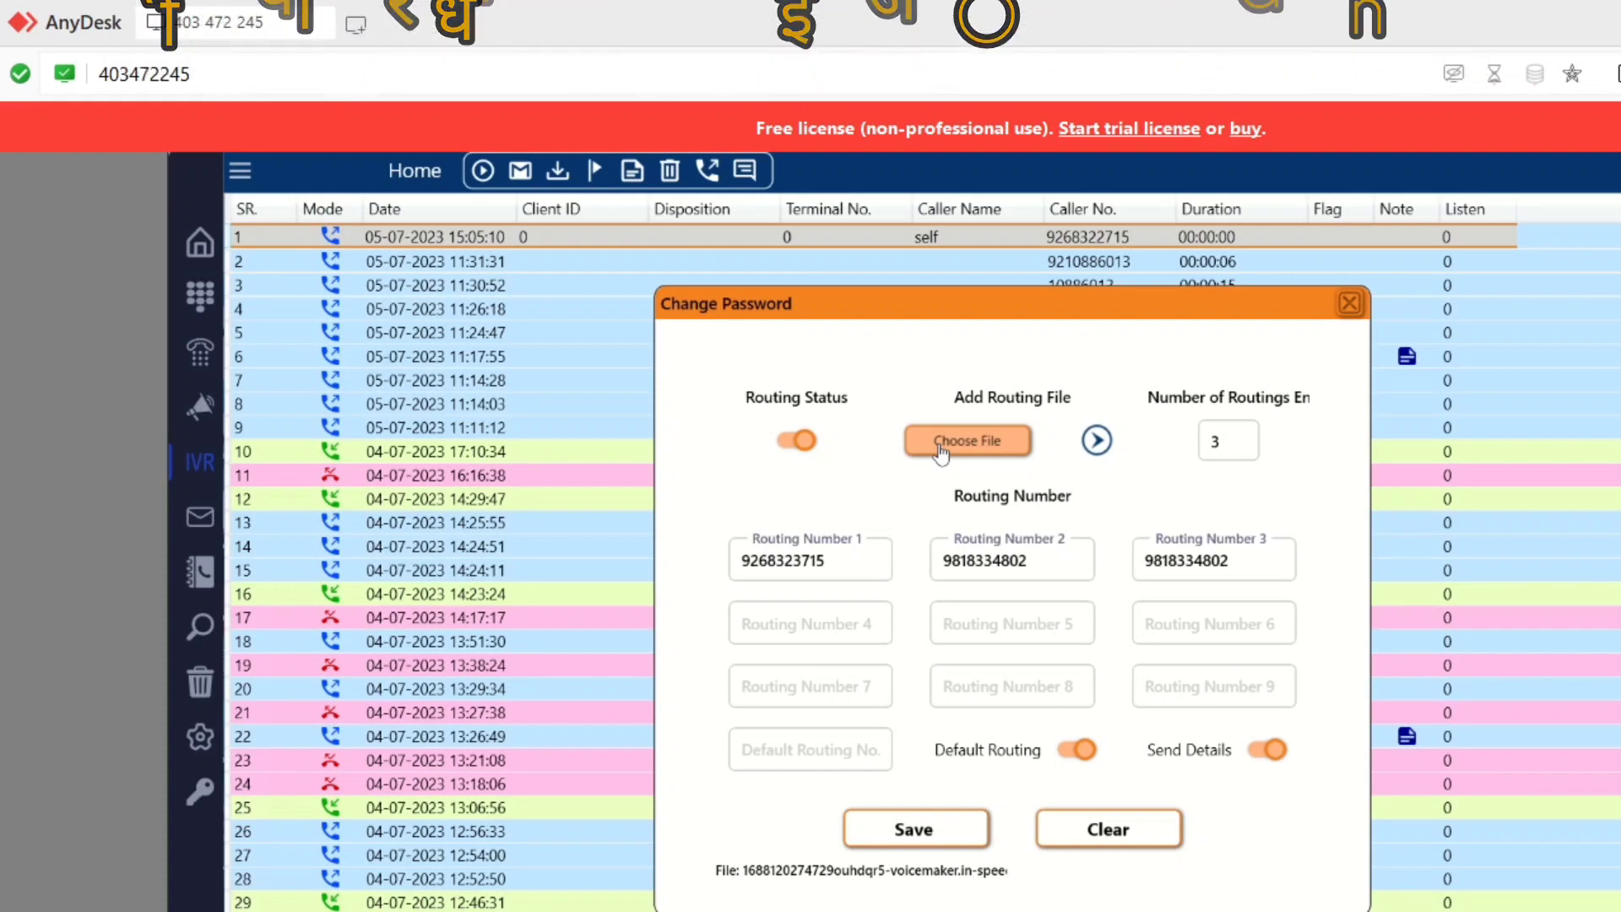
pyautogui.click(763, 564)
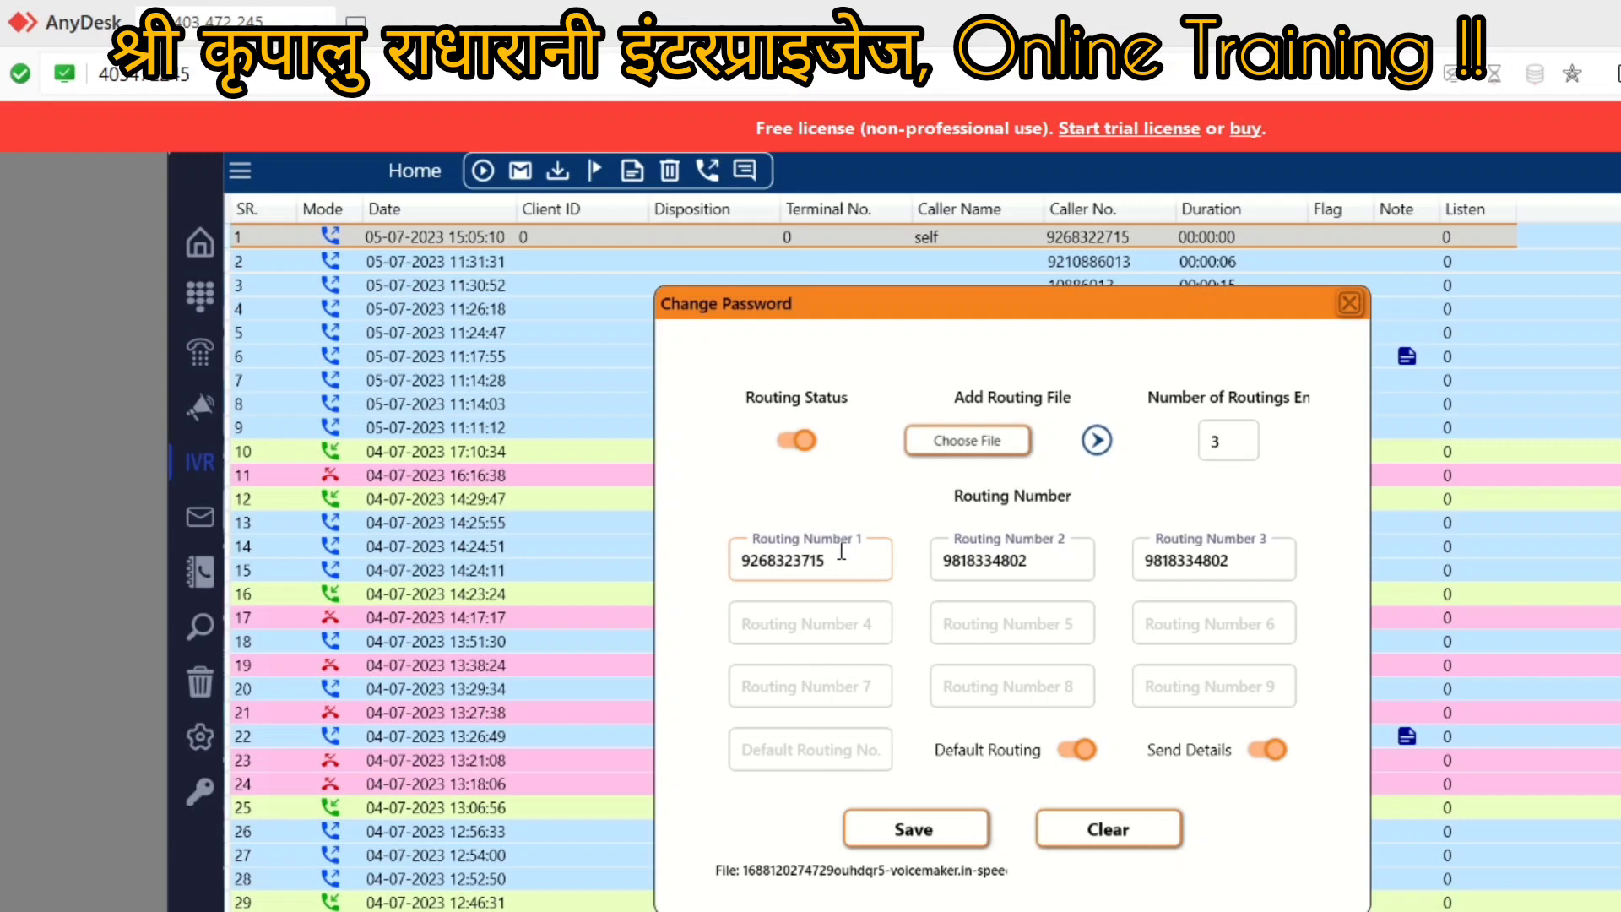
pyautogui.click(1039, 565)
# Step: Review Routing Numbers 3 and 2 and the empty Default Routing No., then turn Default Routing off
pyautogui.click(992, 596)
pyautogui.click(1195, 560)
pyautogui.click(1021, 558)
pyautogui.click(769, 748)
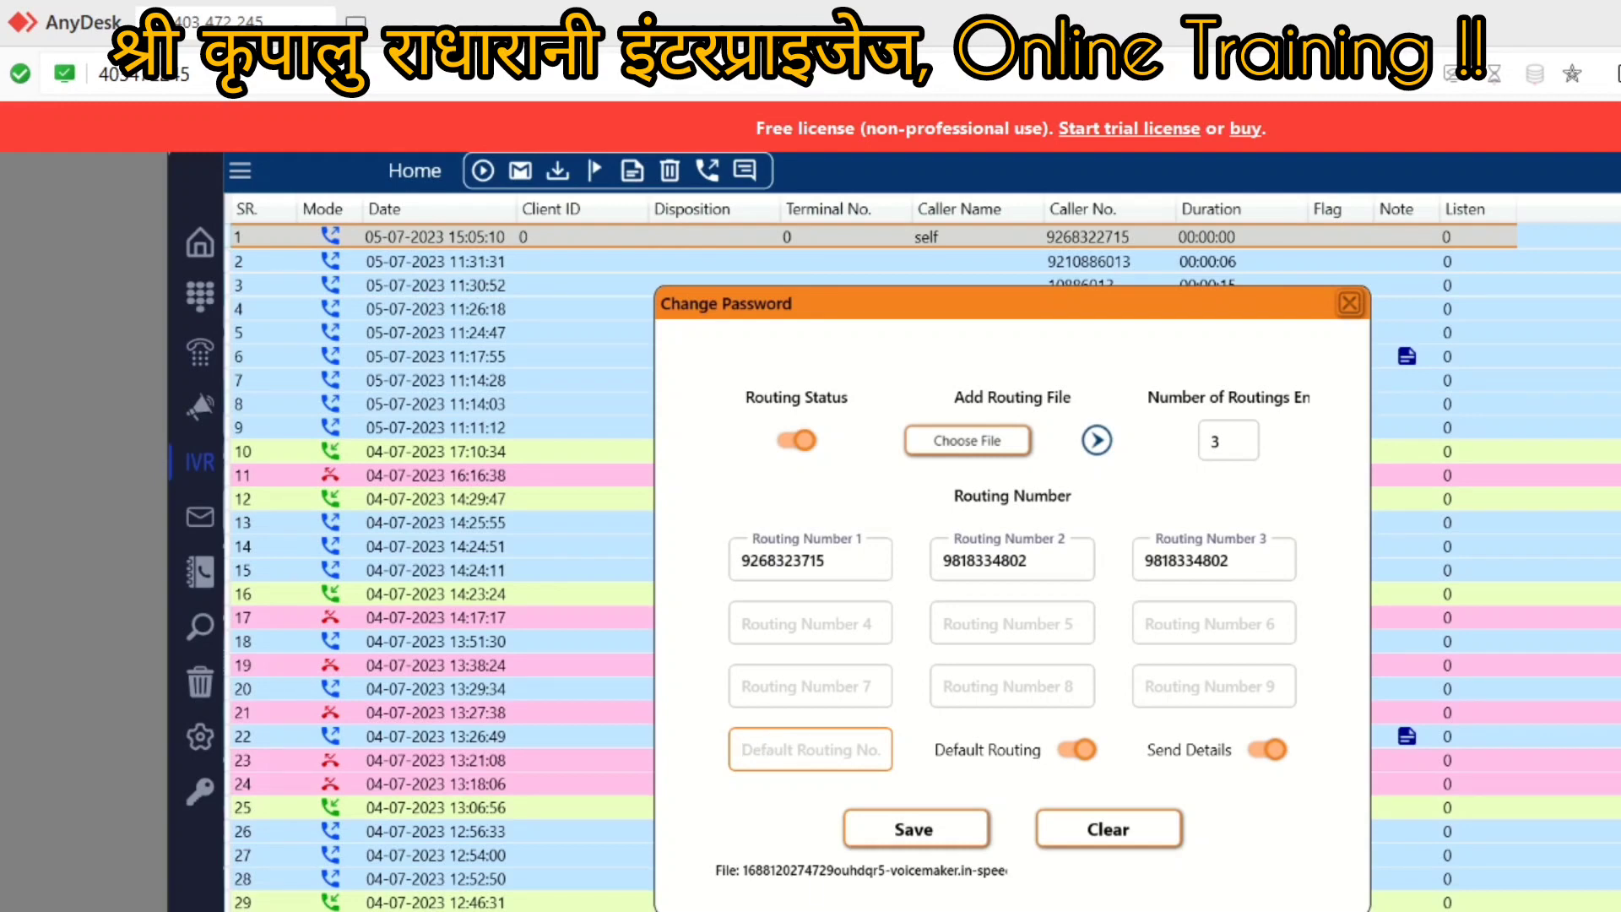
pyautogui.click(1067, 756)
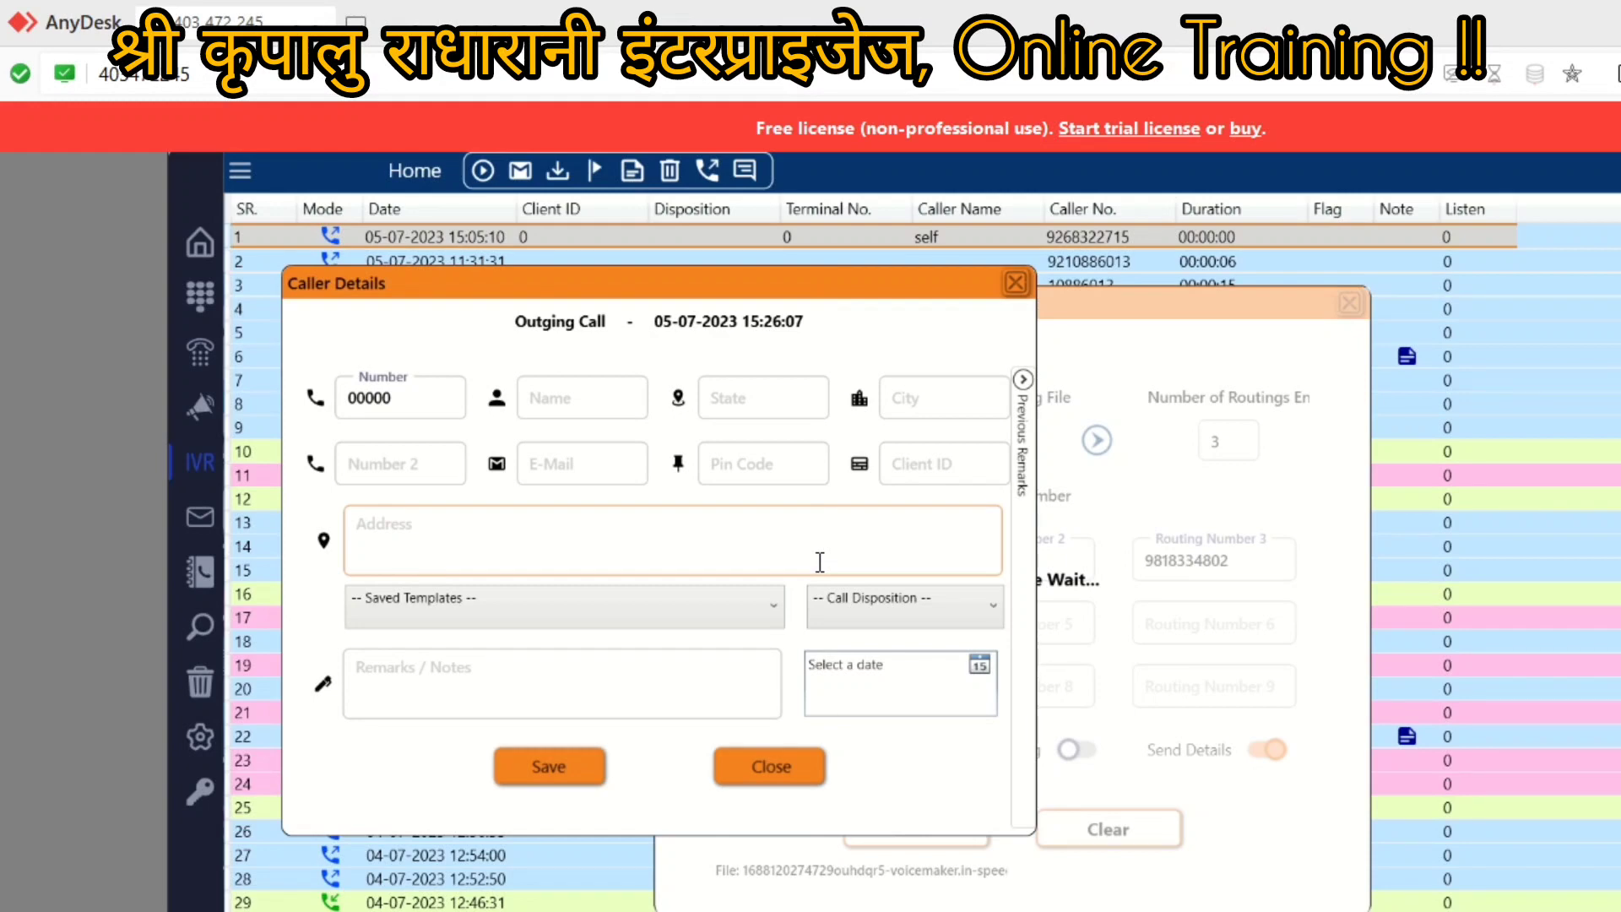
pyautogui.click(1016, 286)
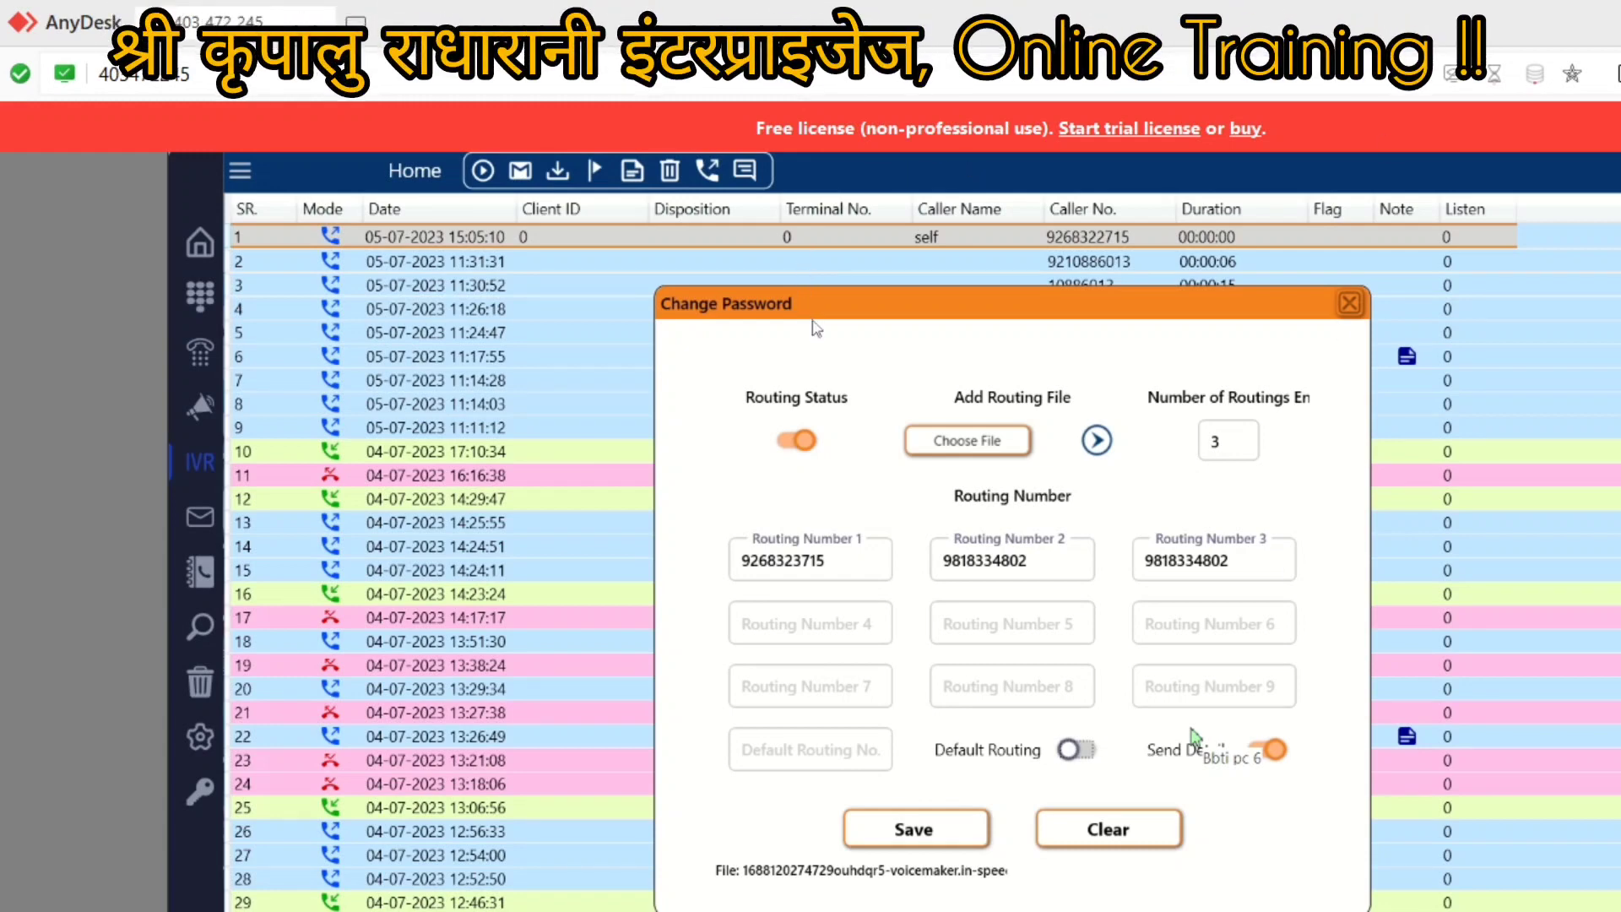
pyautogui.moveTo(813, 312)
pyautogui.mouseDown()
pyautogui.moveTo(583, 380)
pyautogui.moveTo(819, 331)
pyautogui.mouseUp()
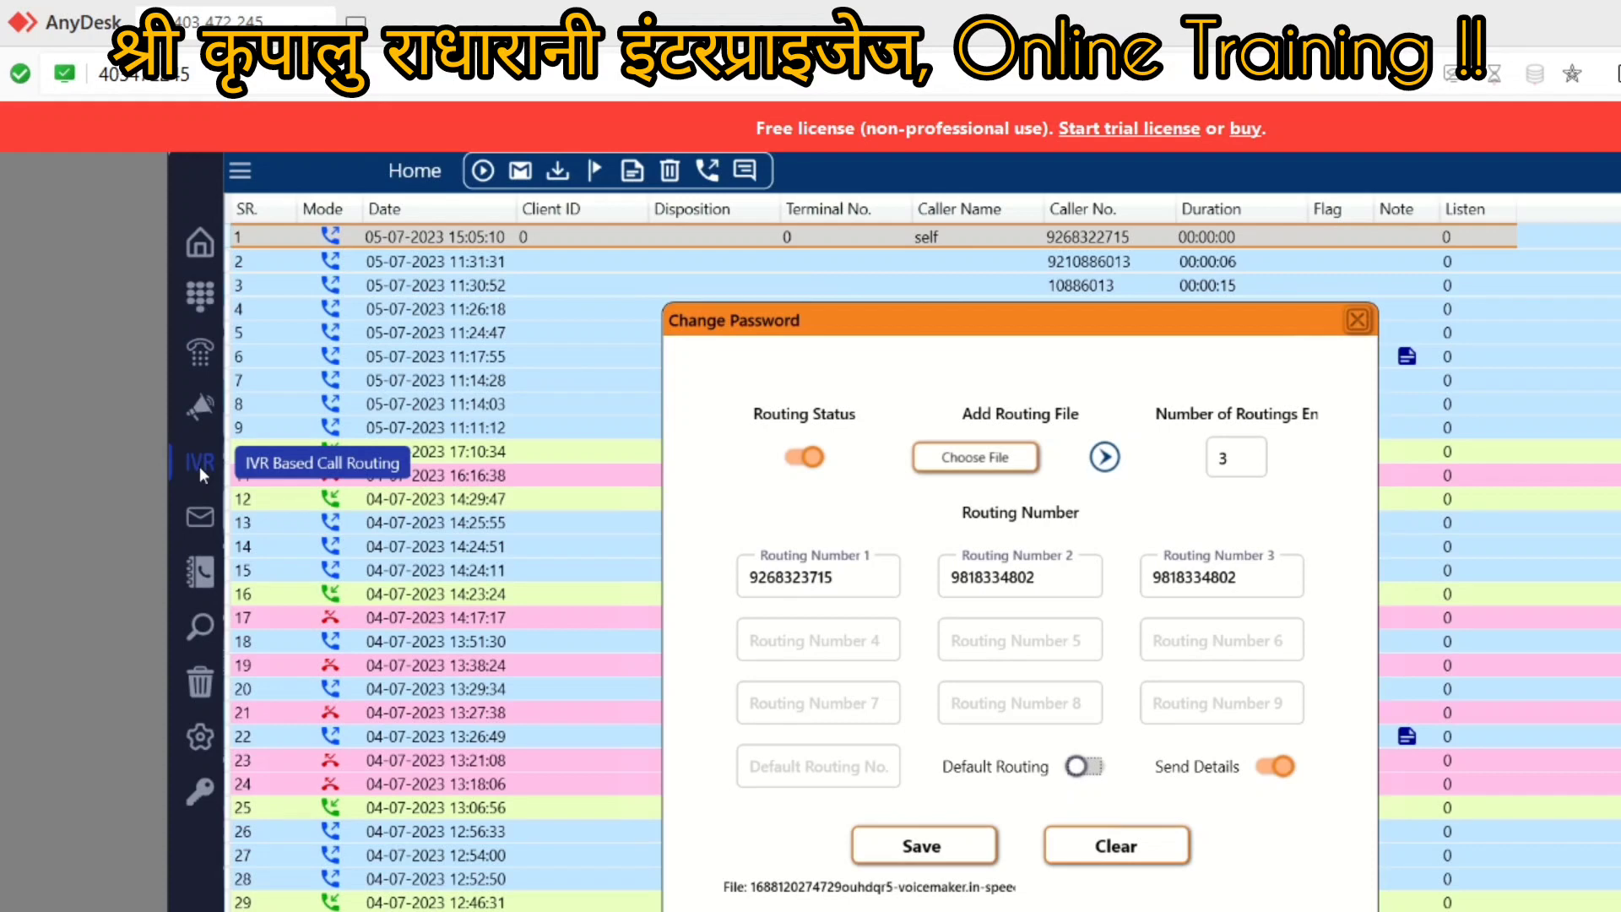
# Step: Close the routing settings dialog to return to the call log table
pyautogui.click(1359, 323)
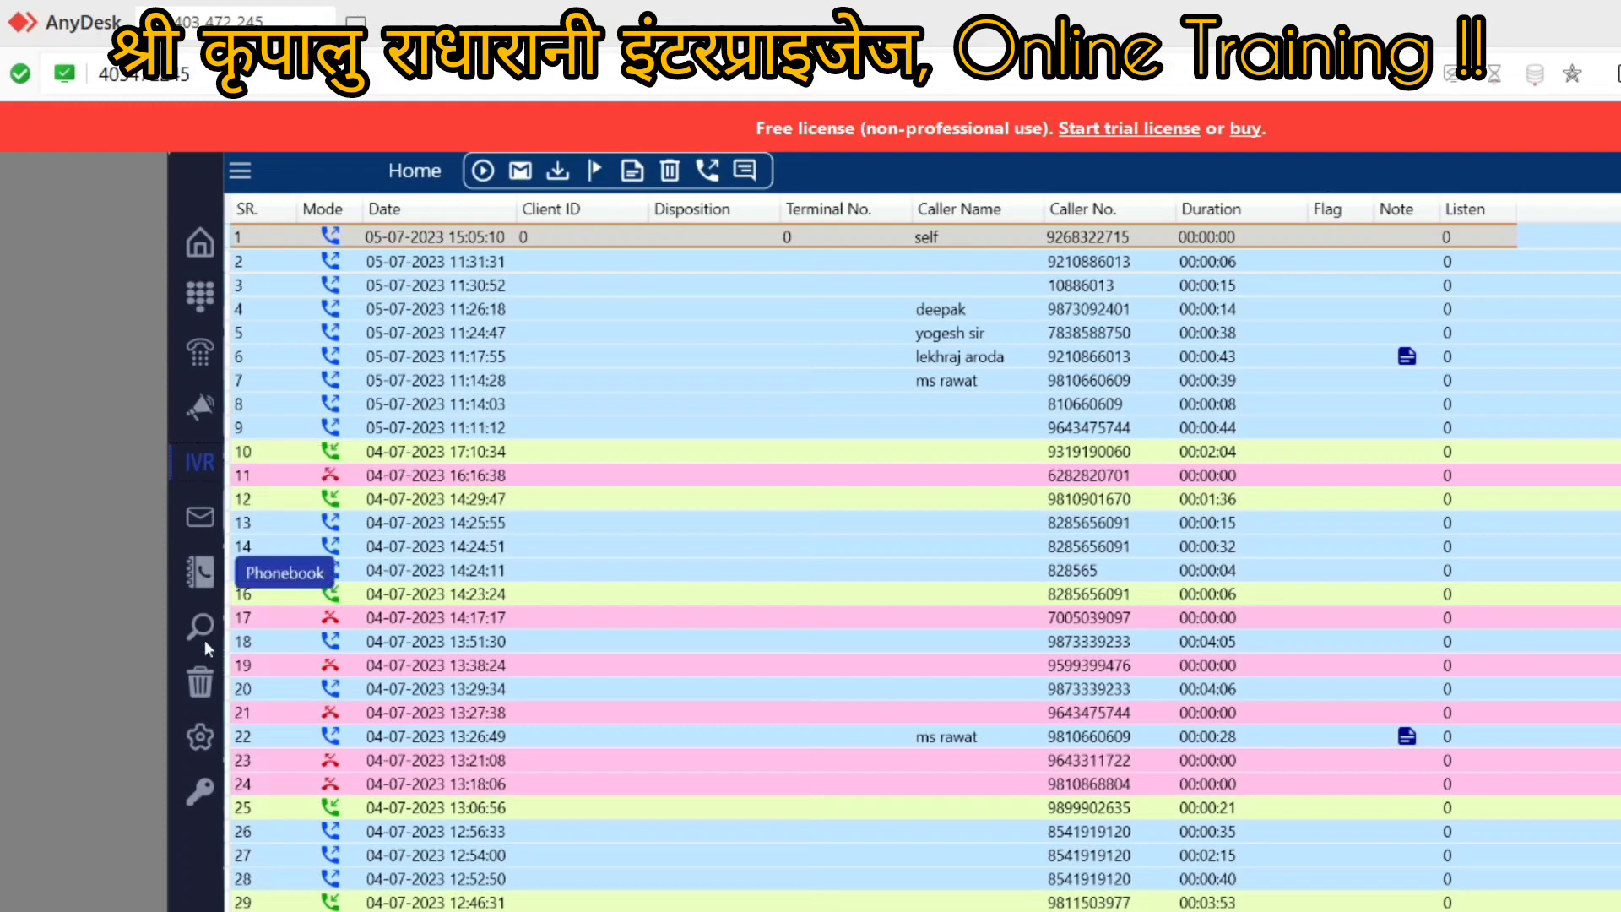
# Step: Open the call logger's Settings on the VoiceMail page showing the 18:00 to 09:00 window
pyautogui.click(198, 736)
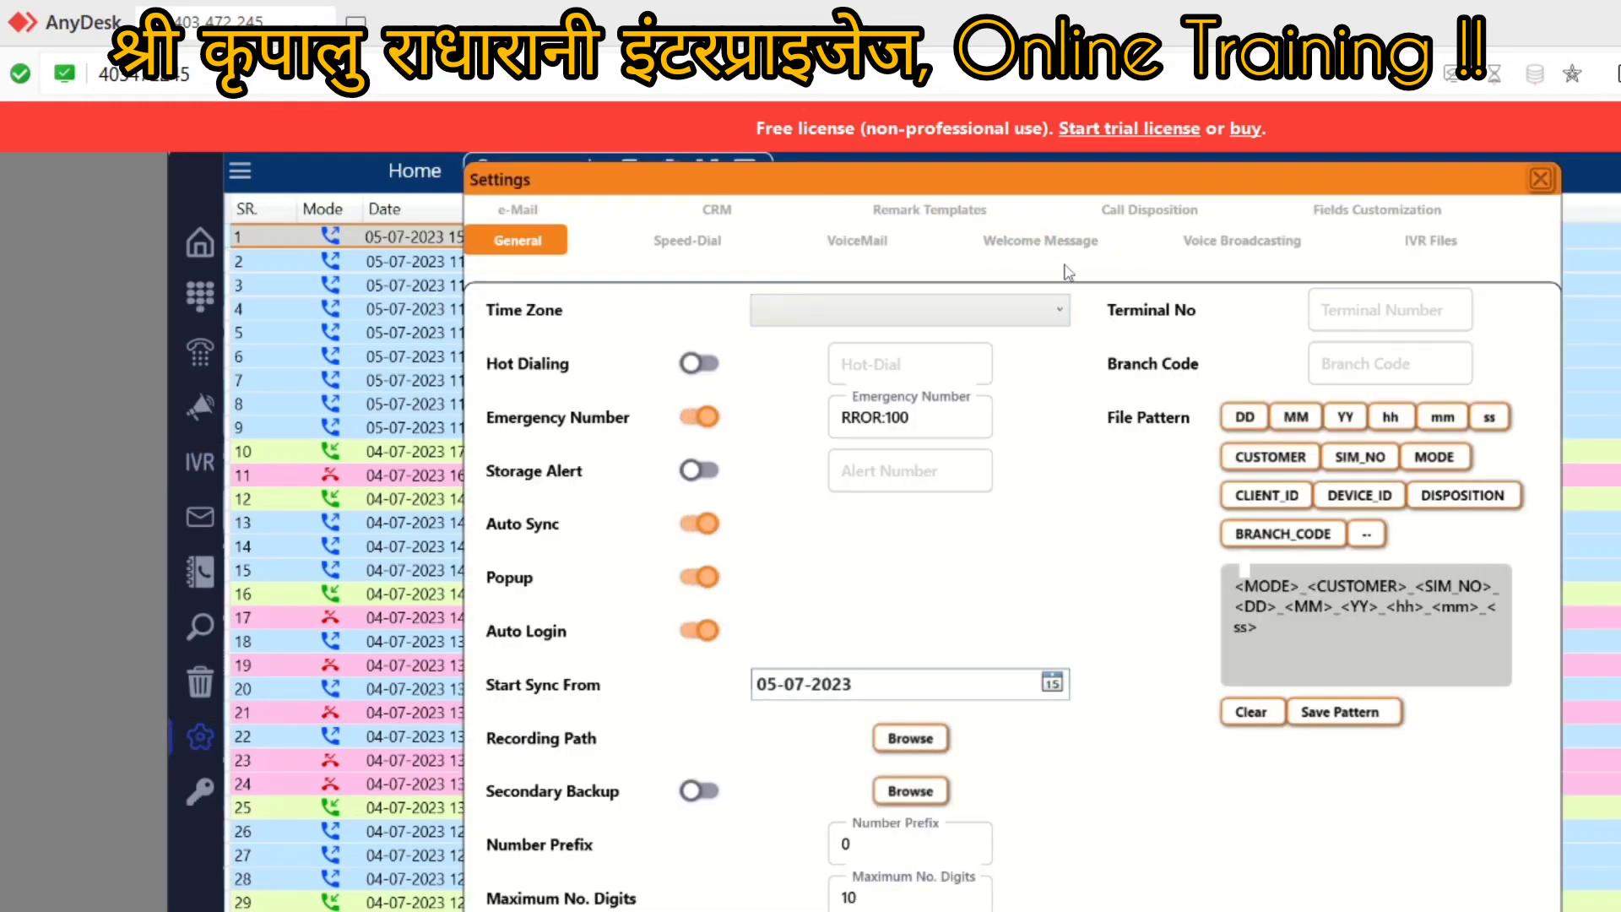
pyautogui.click(872, 245)
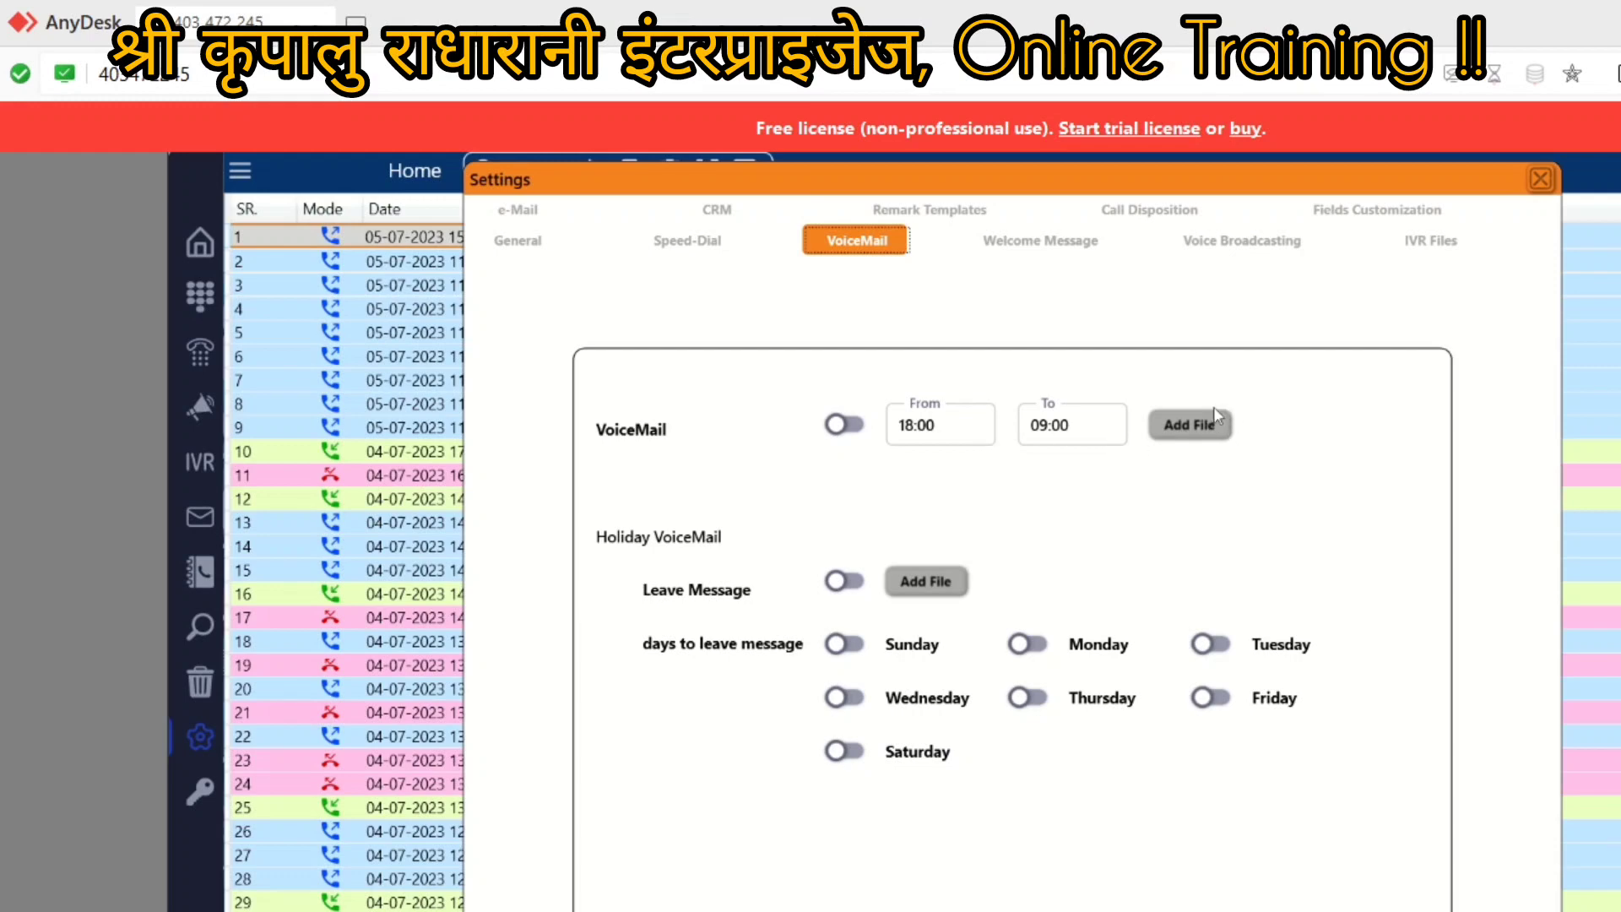
pyautogui.click(857, 424)
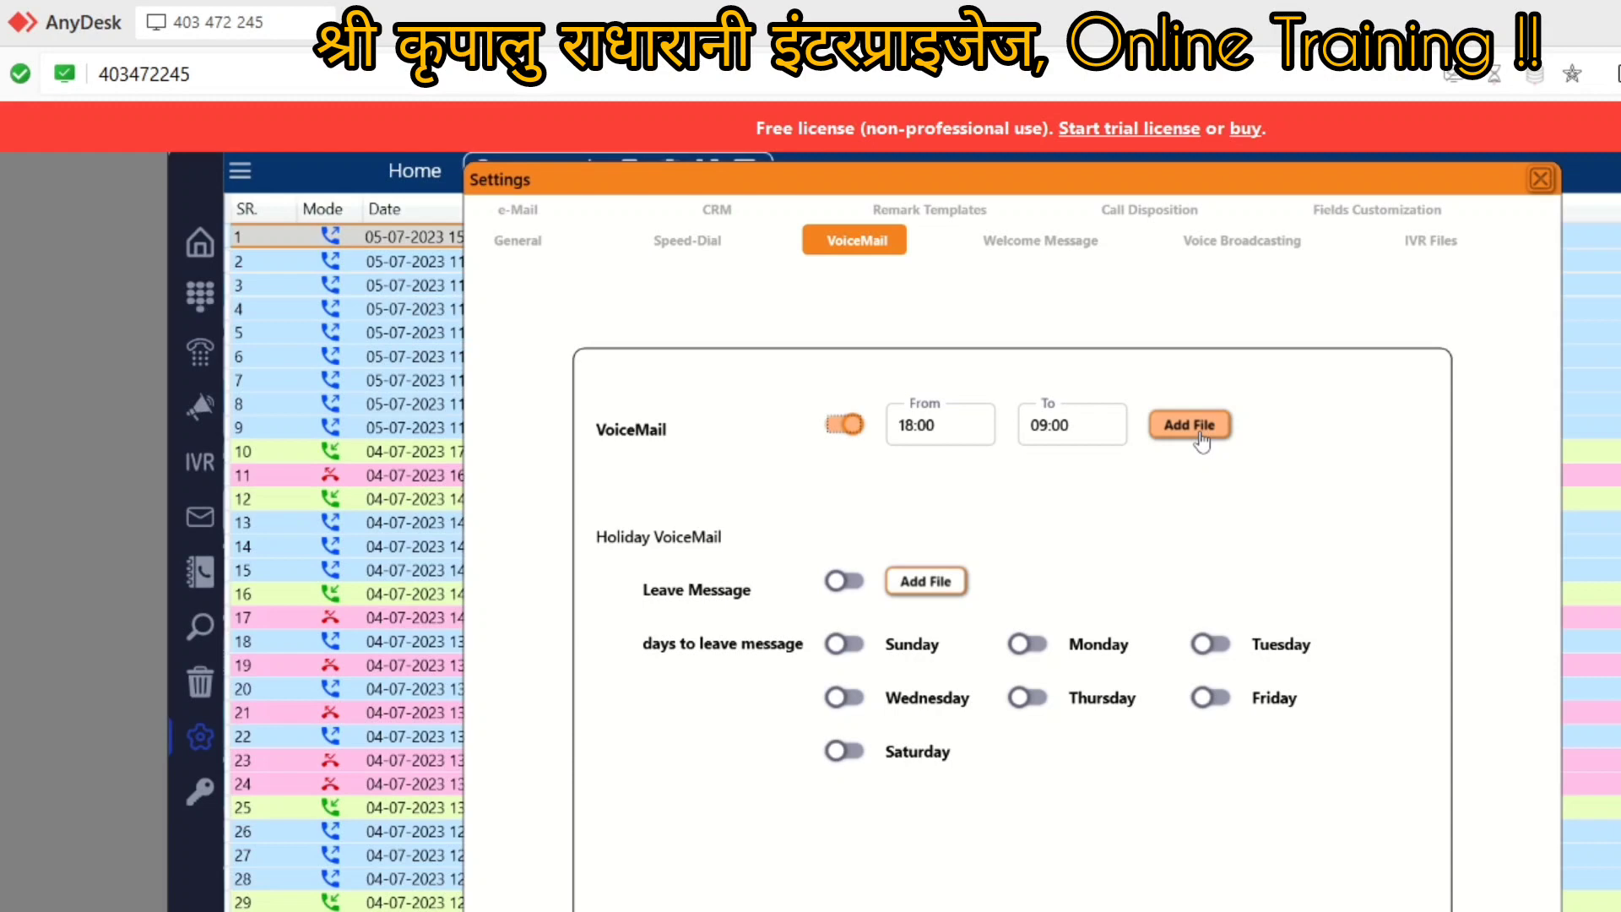
pyautogui.click(922, 436)
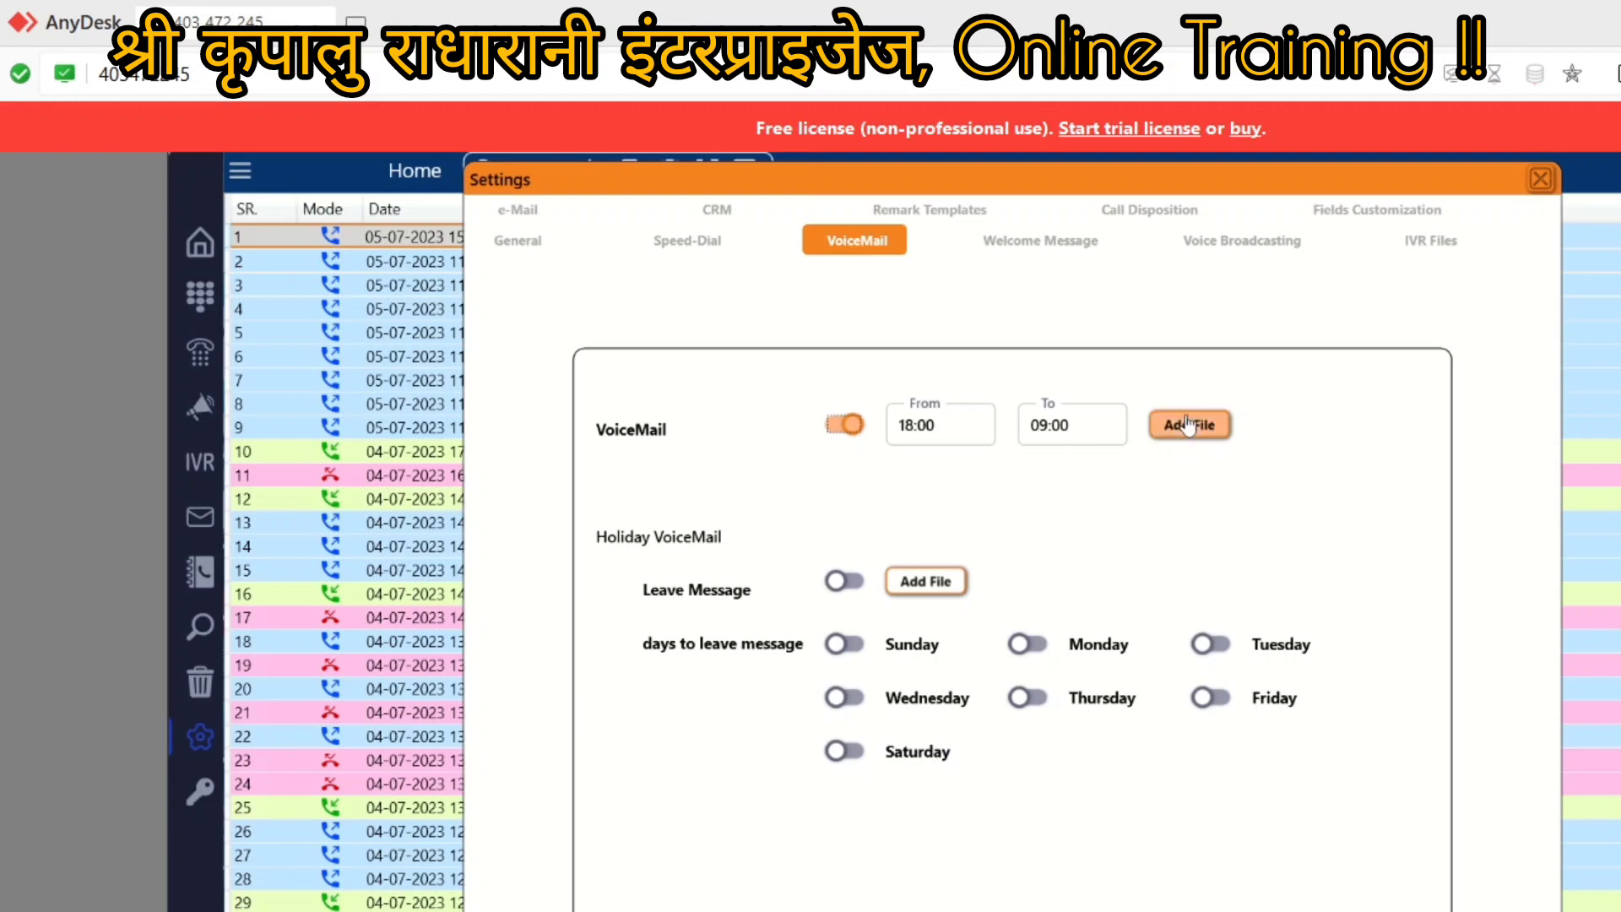
pyautogui.click(834, 429)
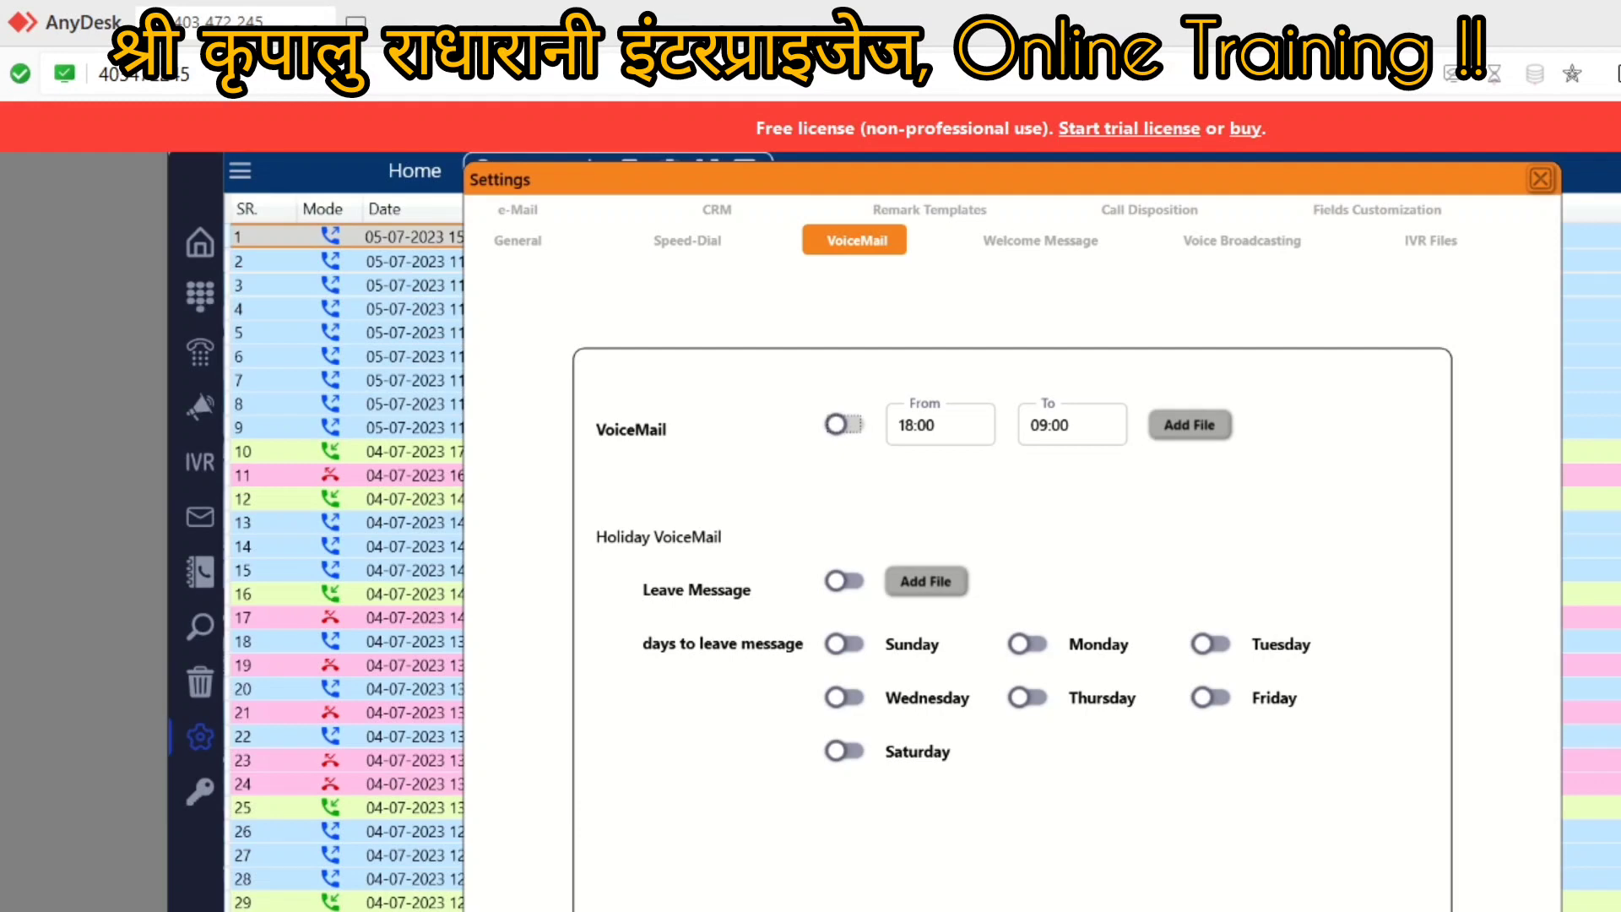
# Step: Search Bing for 'boostabrain technologies' in Edge and open the boostabrain.in home page
pyautogui.click(1207, 910)
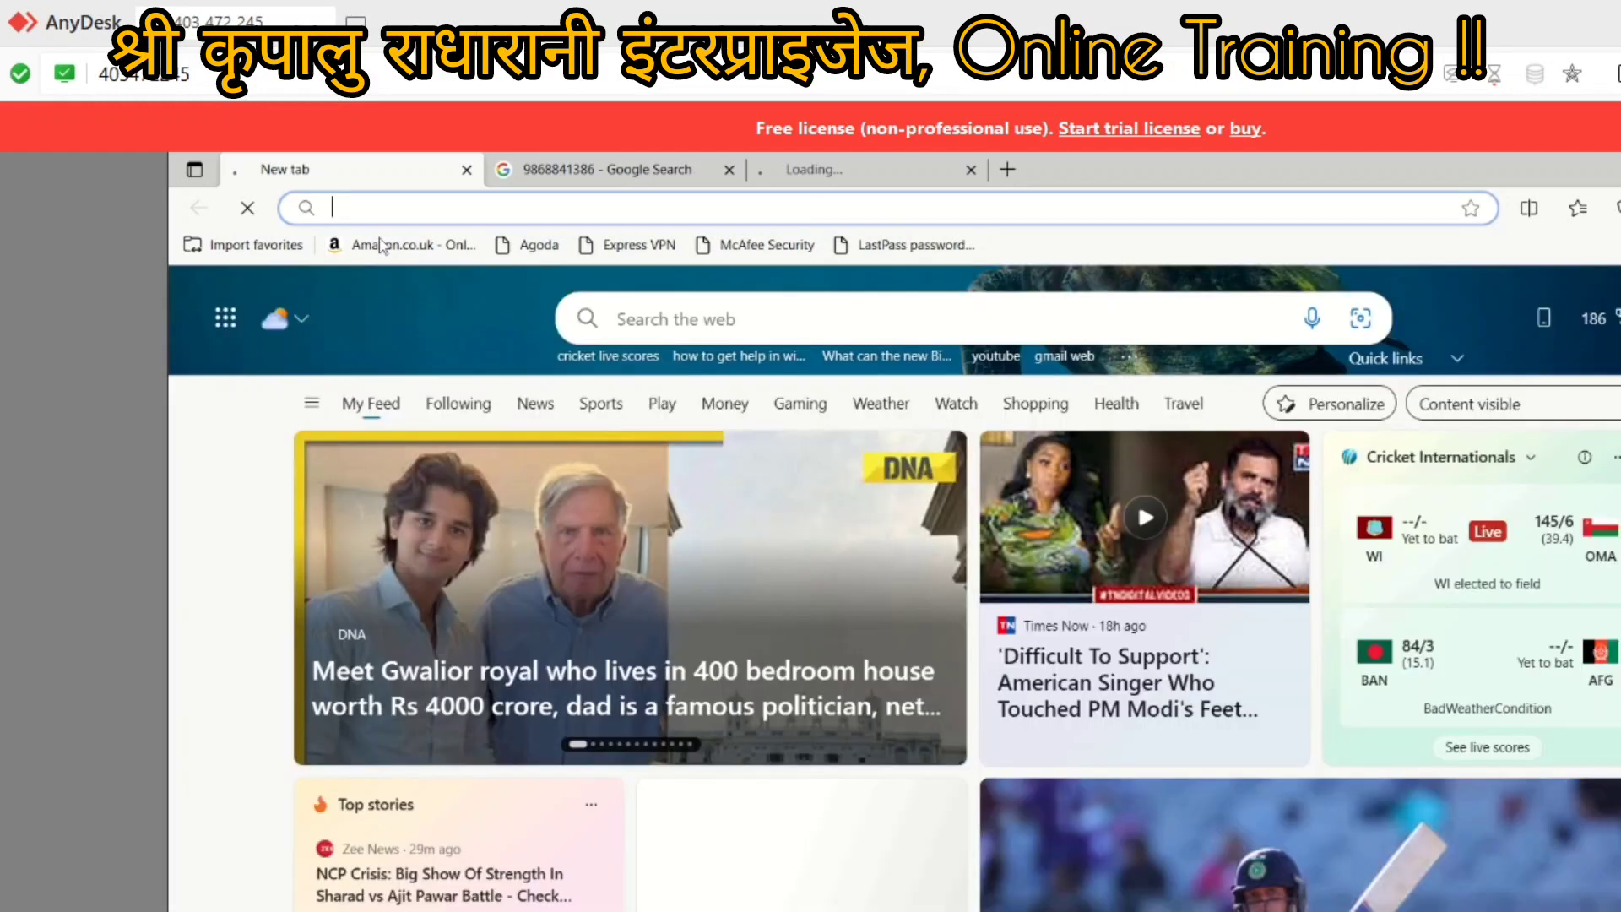
pyautogui.write('boostabra')
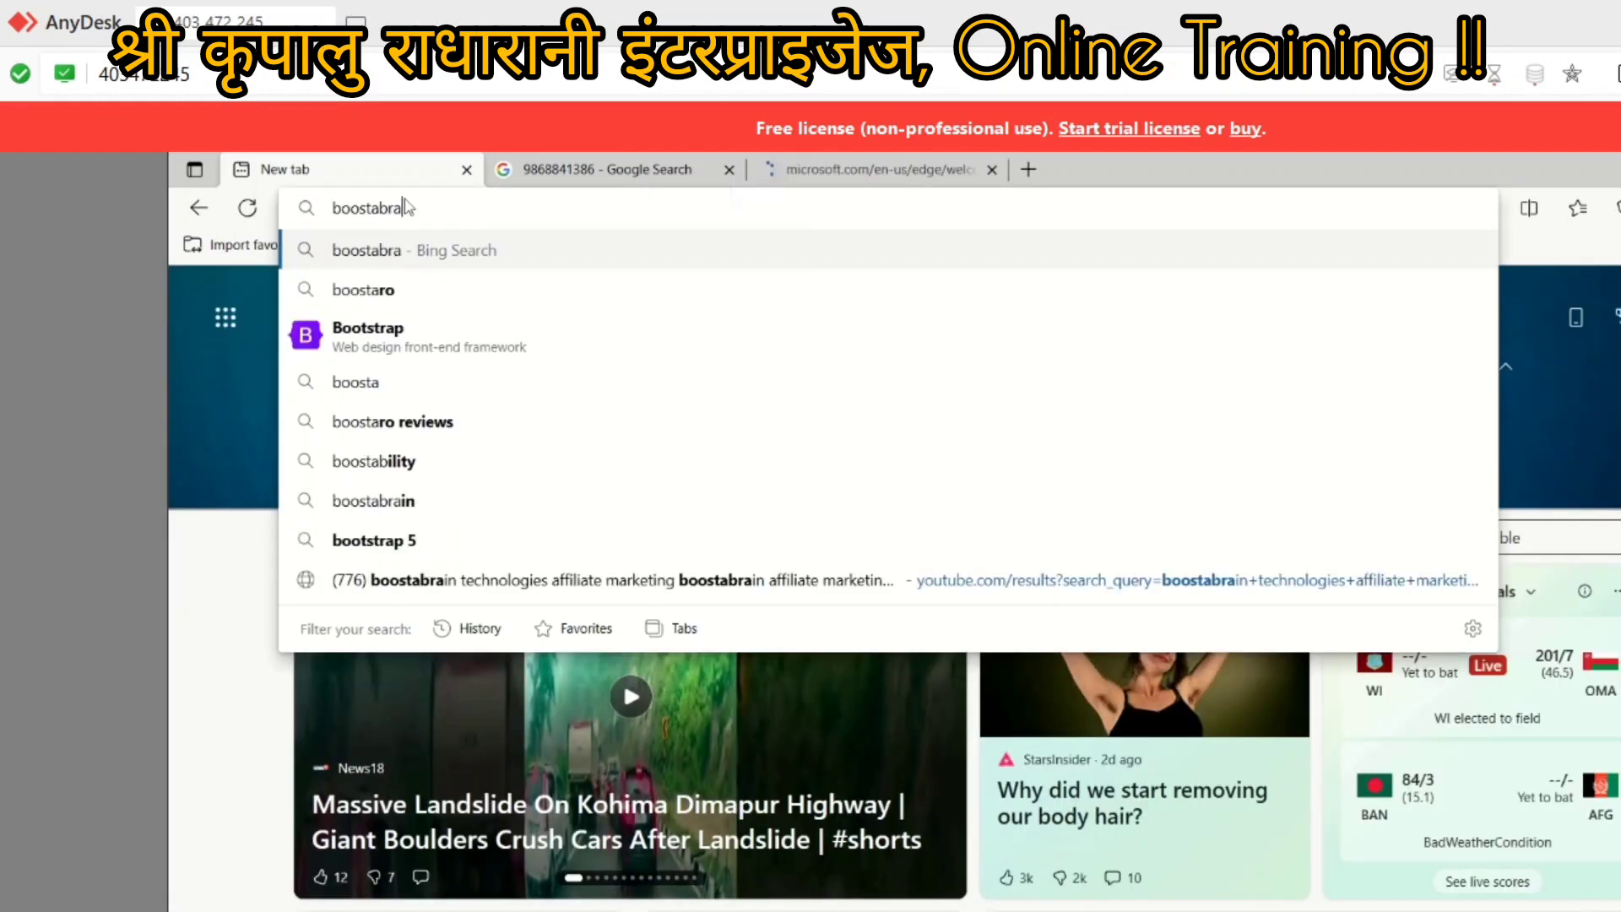
pyautogui.write('in')
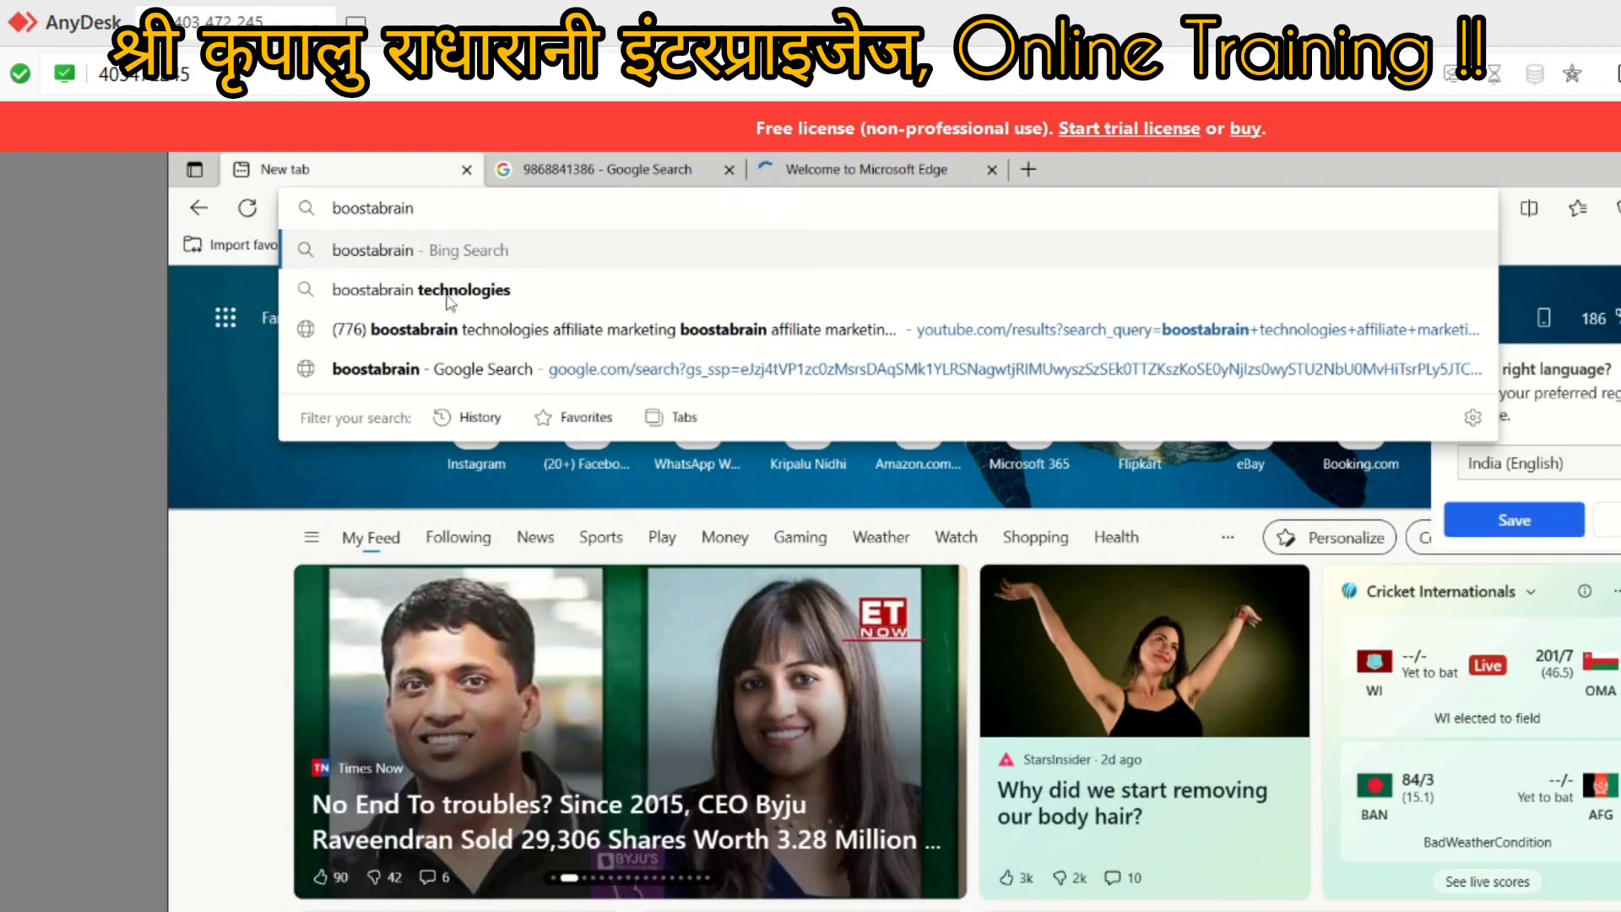
pyautogui.click(449, 291)
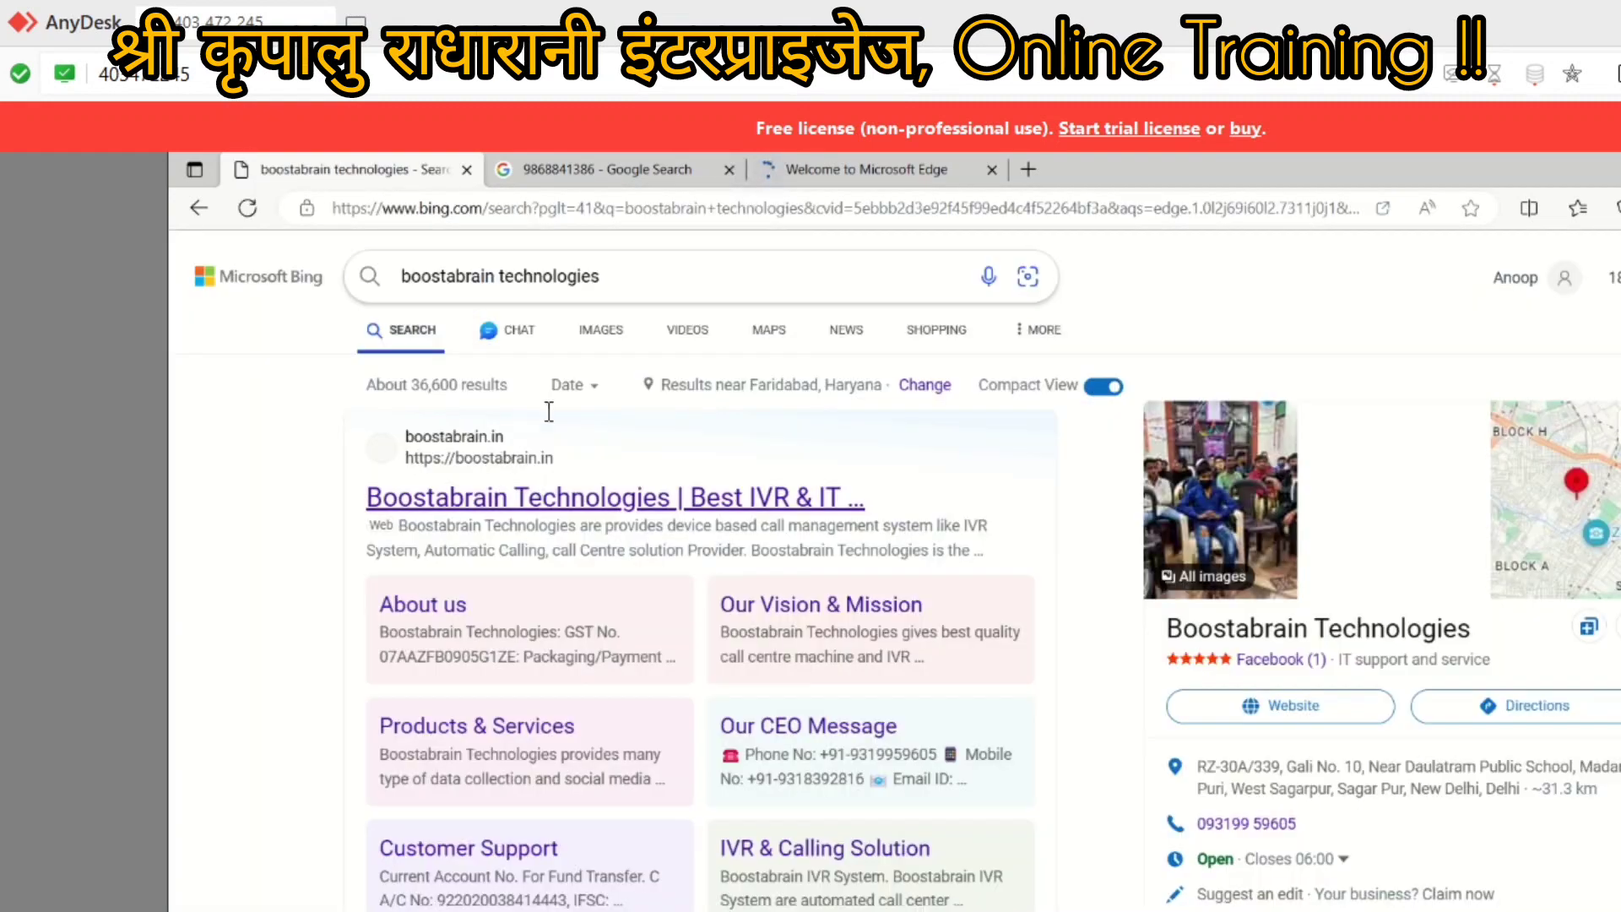
pyautogui.click(456, 509)
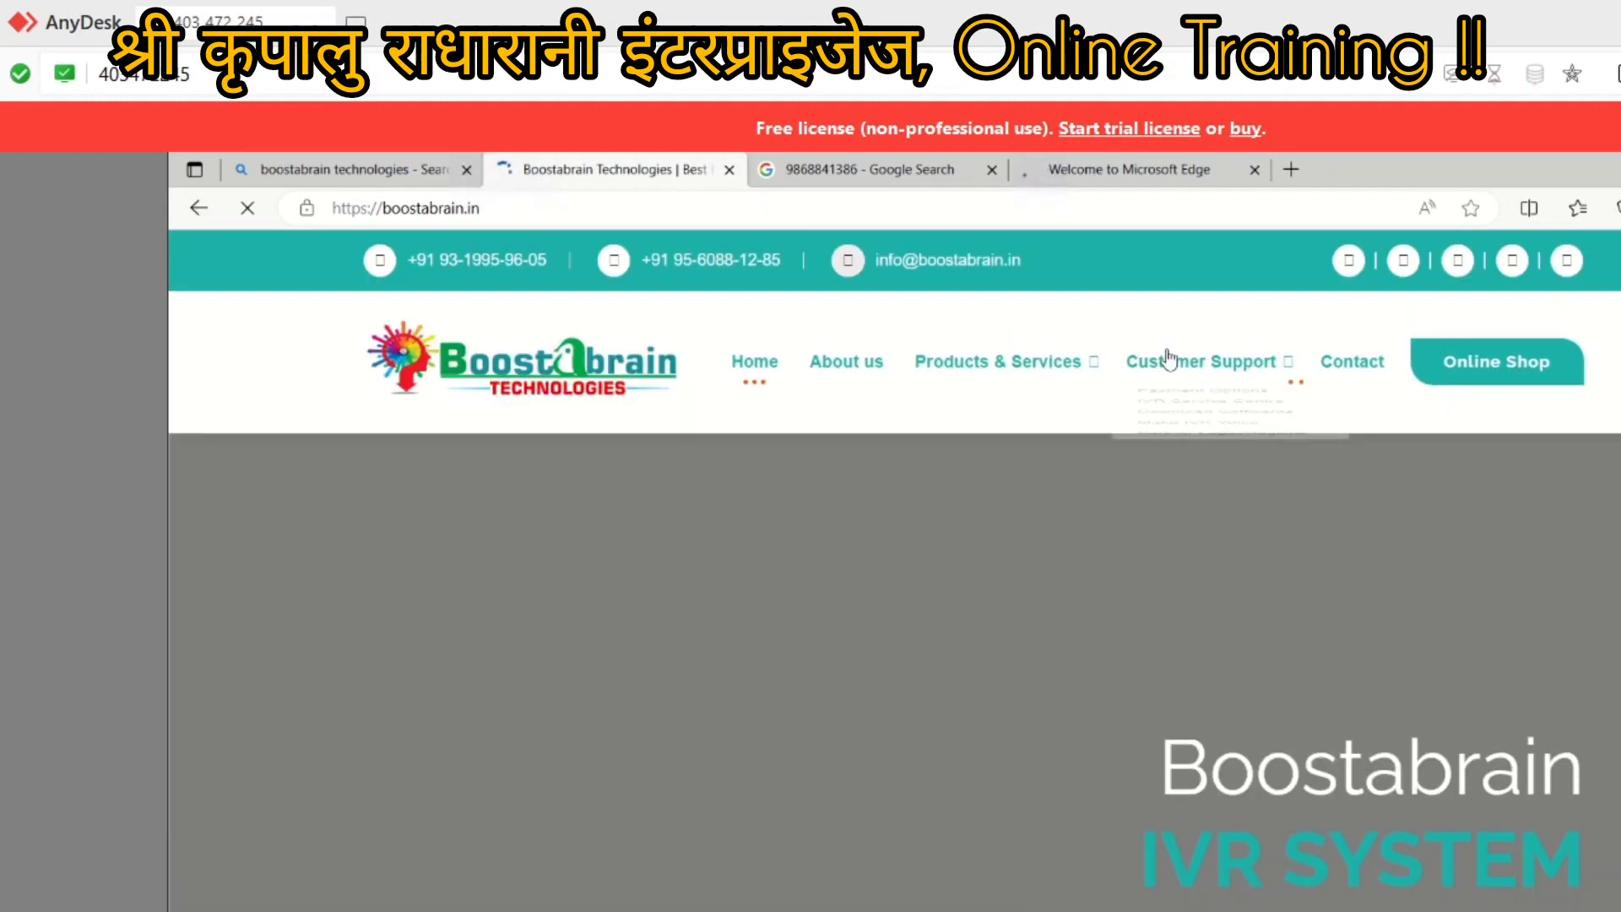
pyautogui.moveTo(1165, 369)
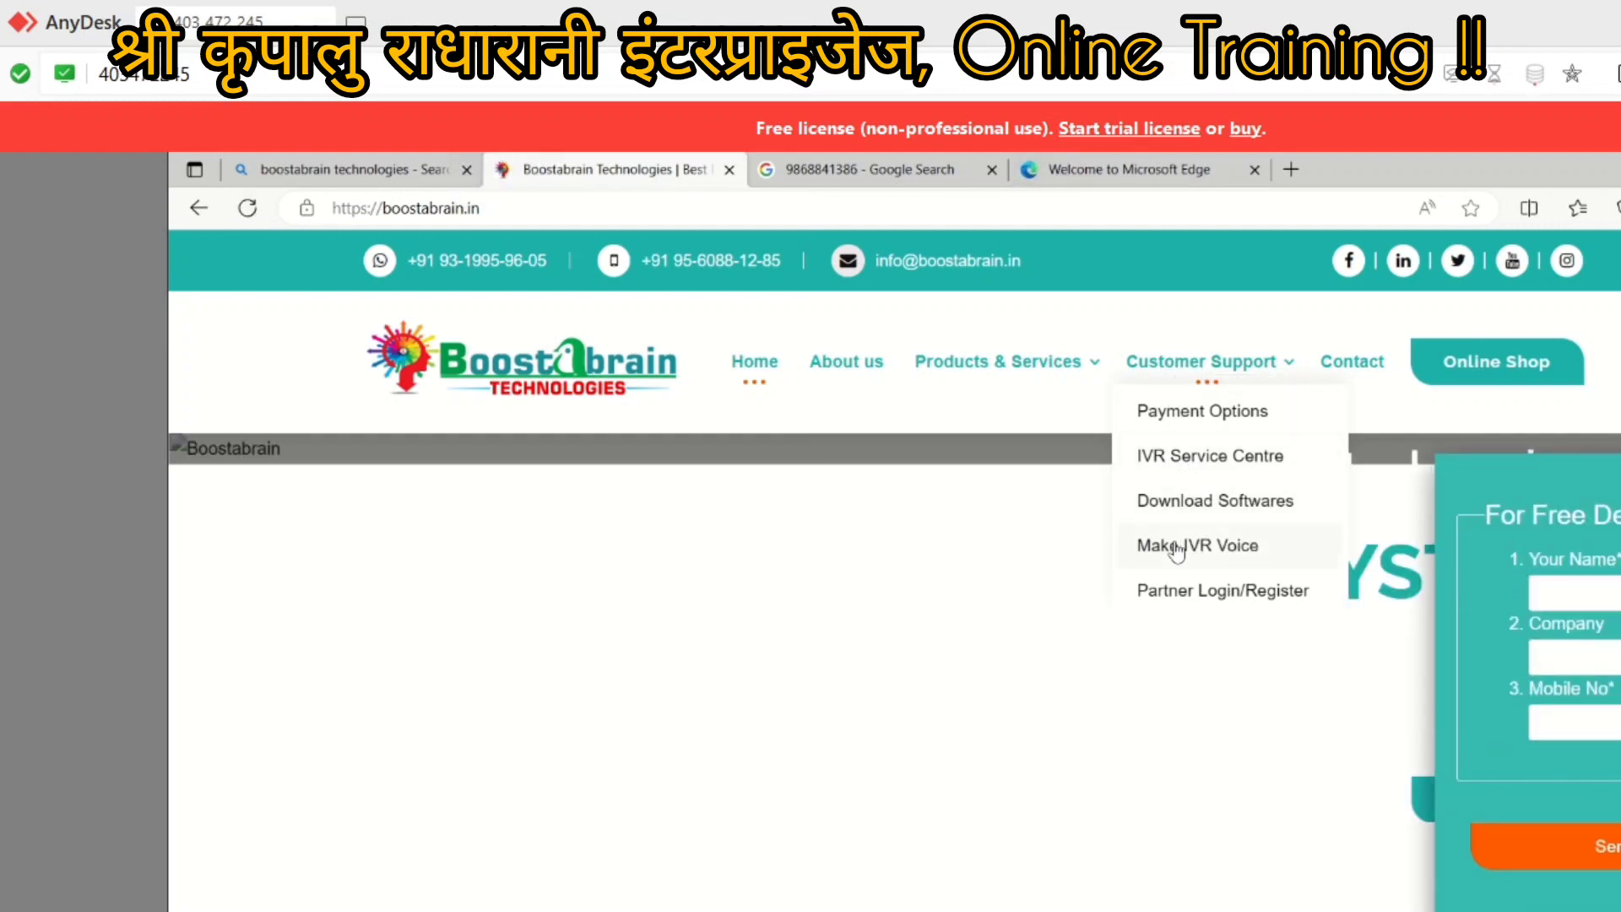
# Step: Open Customer Support > IVR Service Centre and scroll down to the IVR Machine tutorial videos
pyautogui.click(1174, 464)
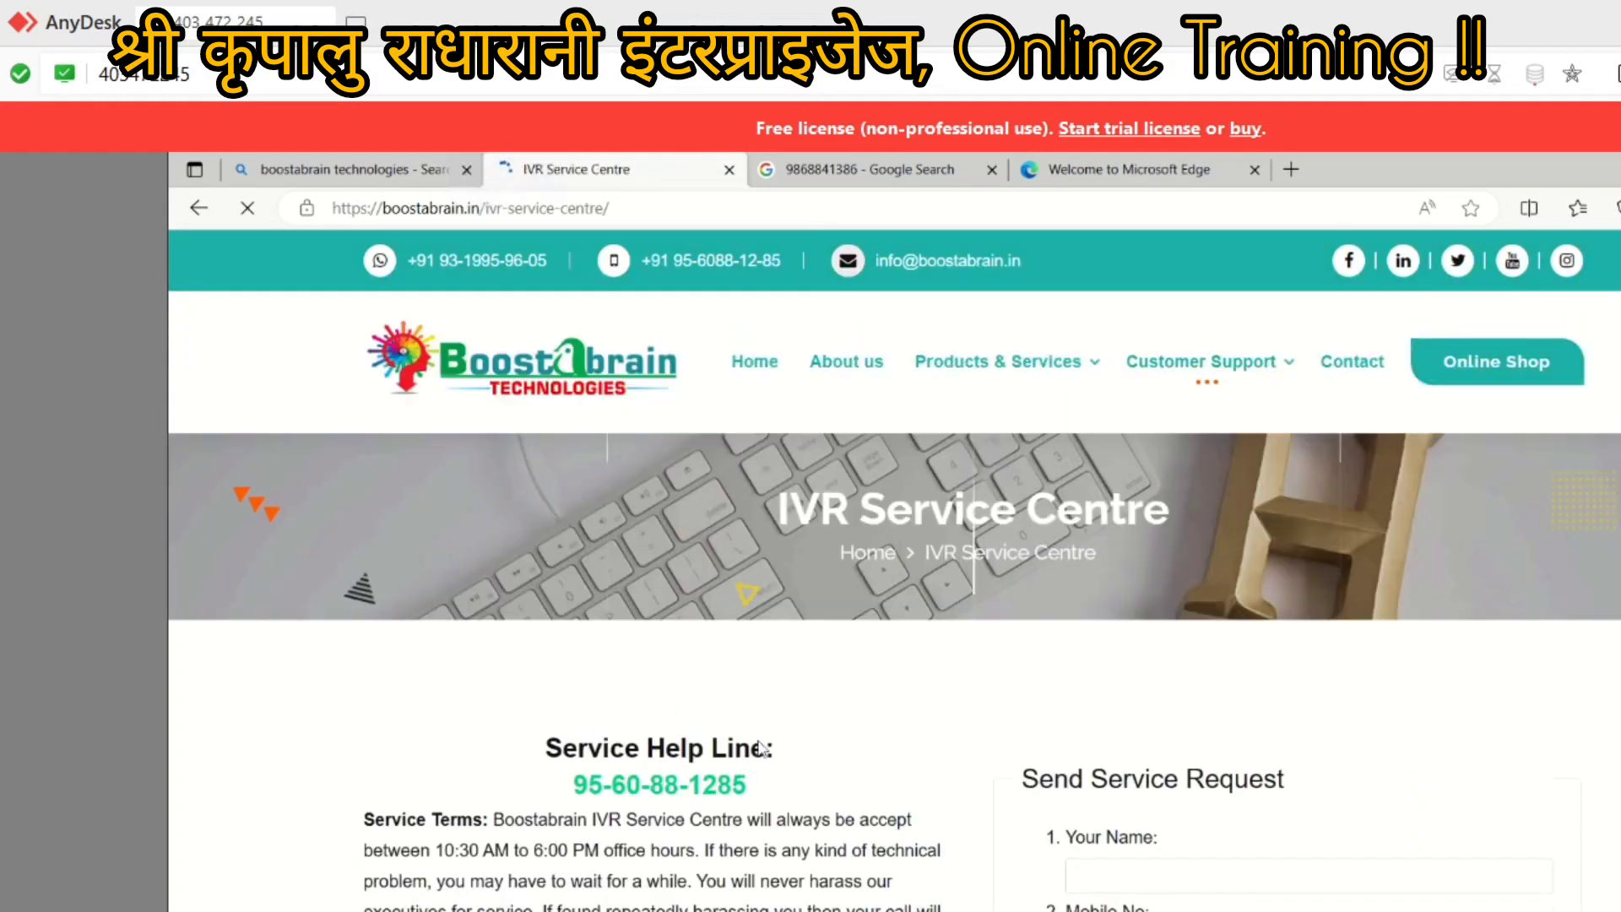
pyautogui.scroll(-1, 498, 865)
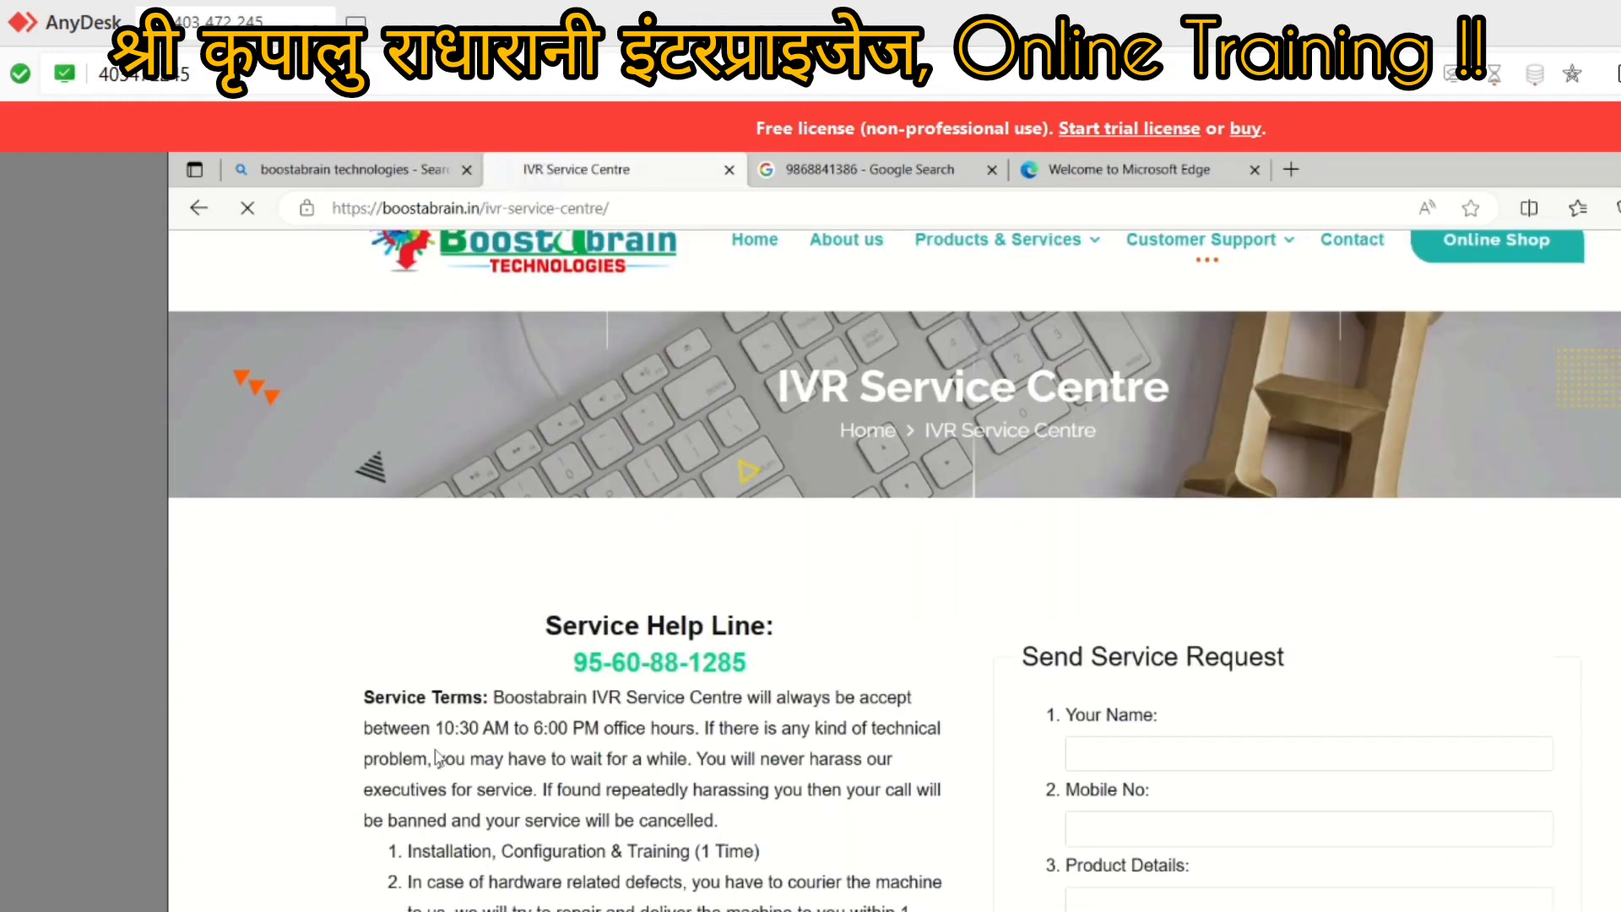
pyautogui.scroll(-5, 473, 743)
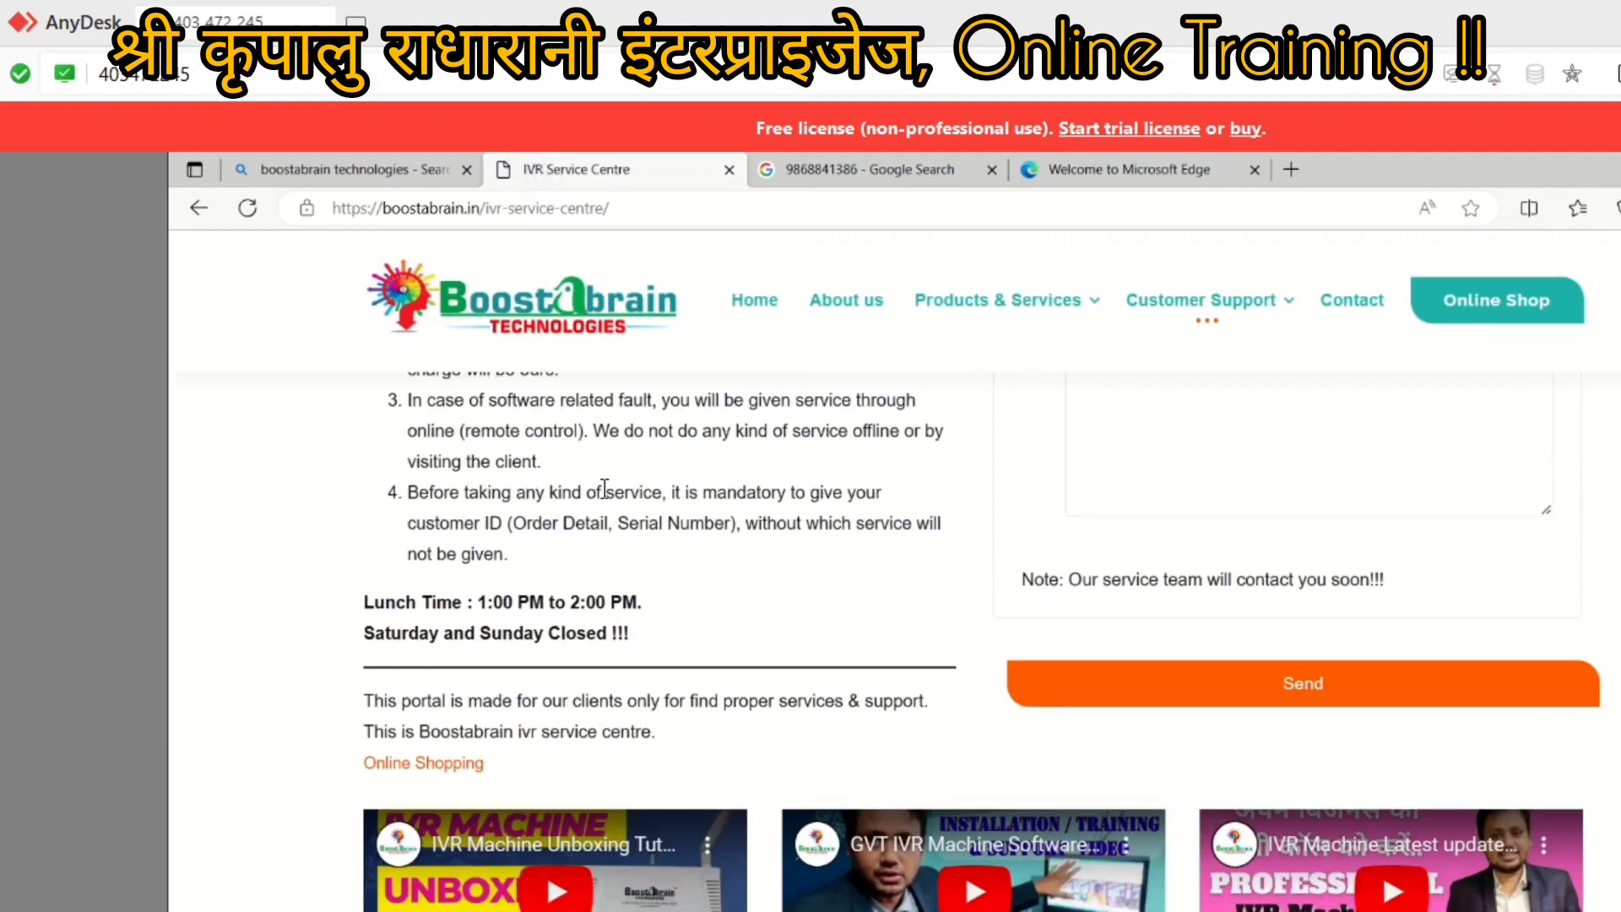
pyautogui.scroll(-2, 582, 557)
pyautogui.scroll(-1, 1351, 688)
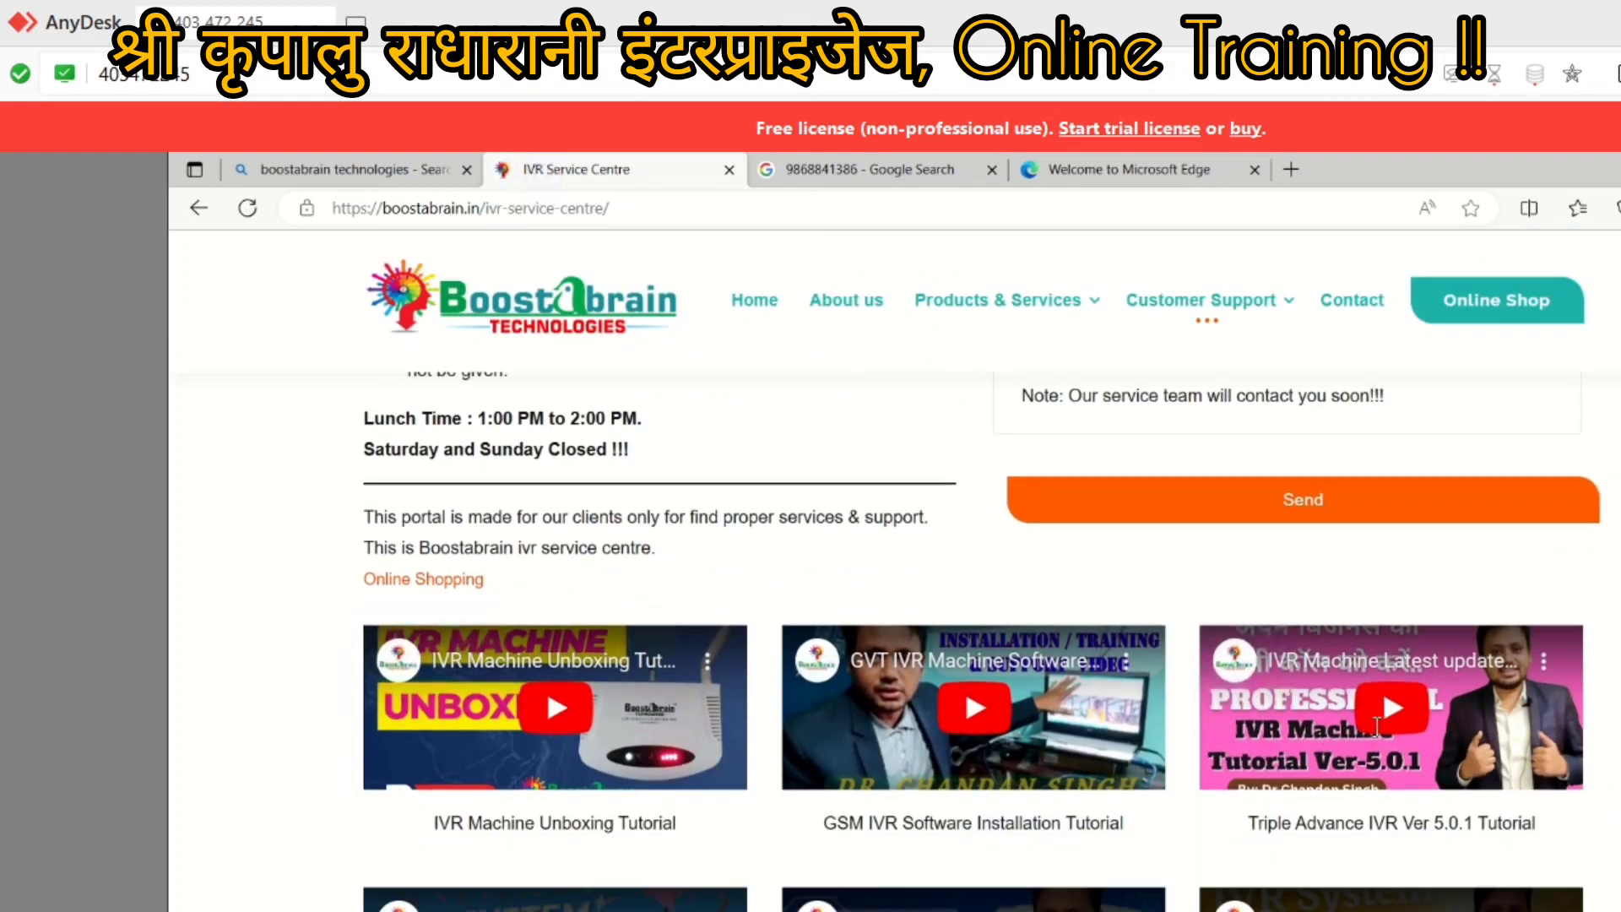
pyautogui.scroll(-2, 1373, 692)
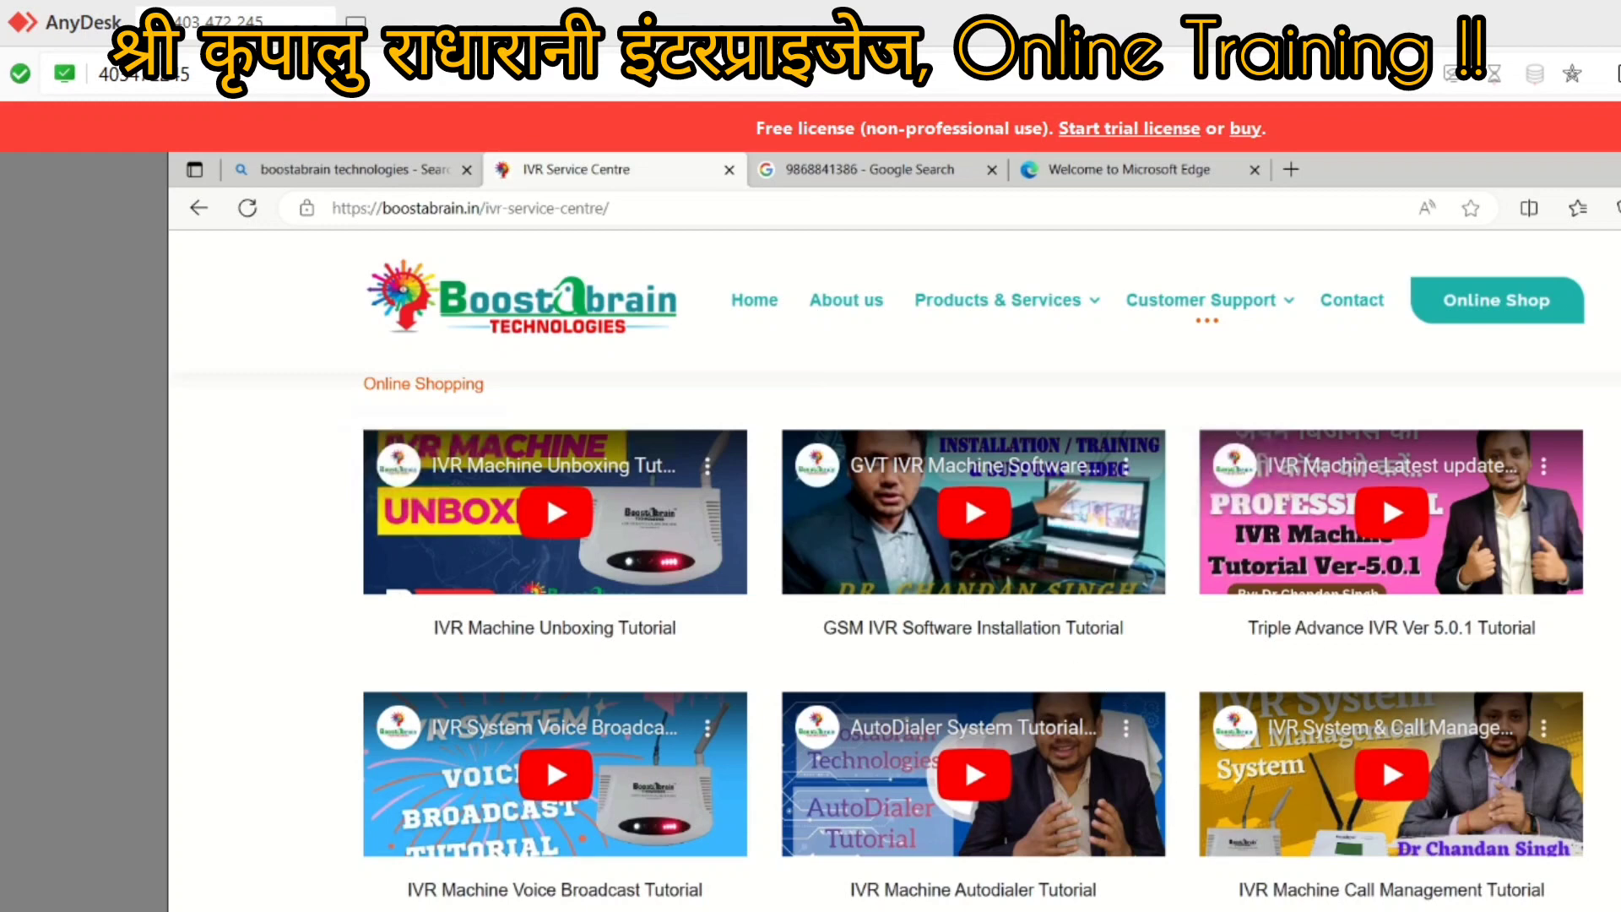
# Step: Bring back the call logger's Settings and switch to the Speed-Dial page with slots Number 0–99
pyautogui.moveTo(1379, 911)
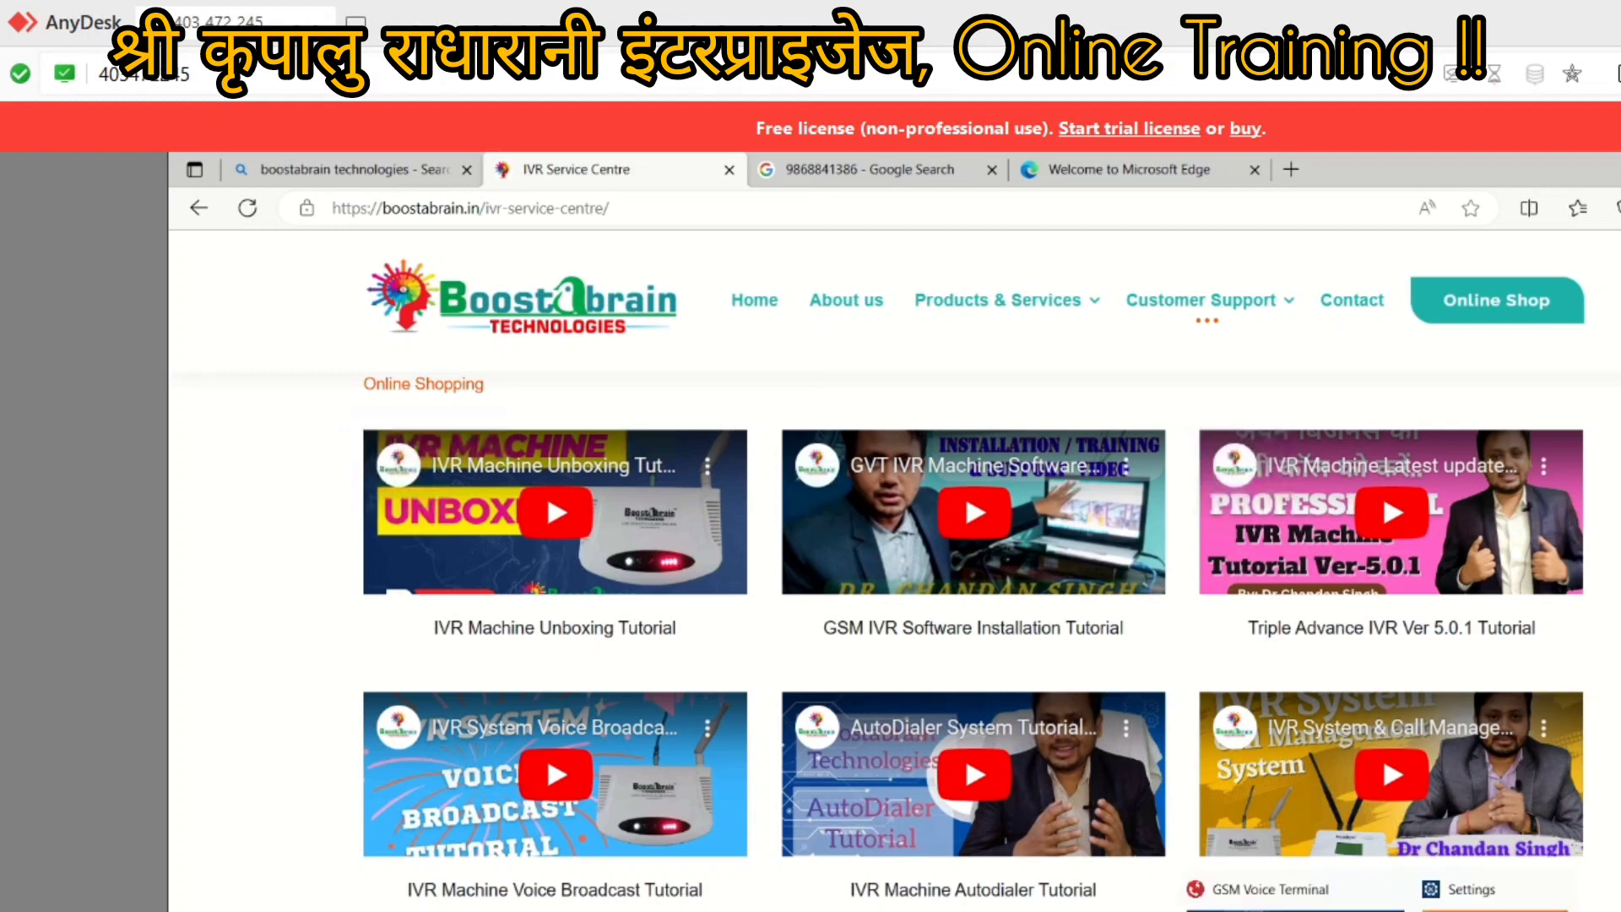
pyautogui.click(1555, 888)
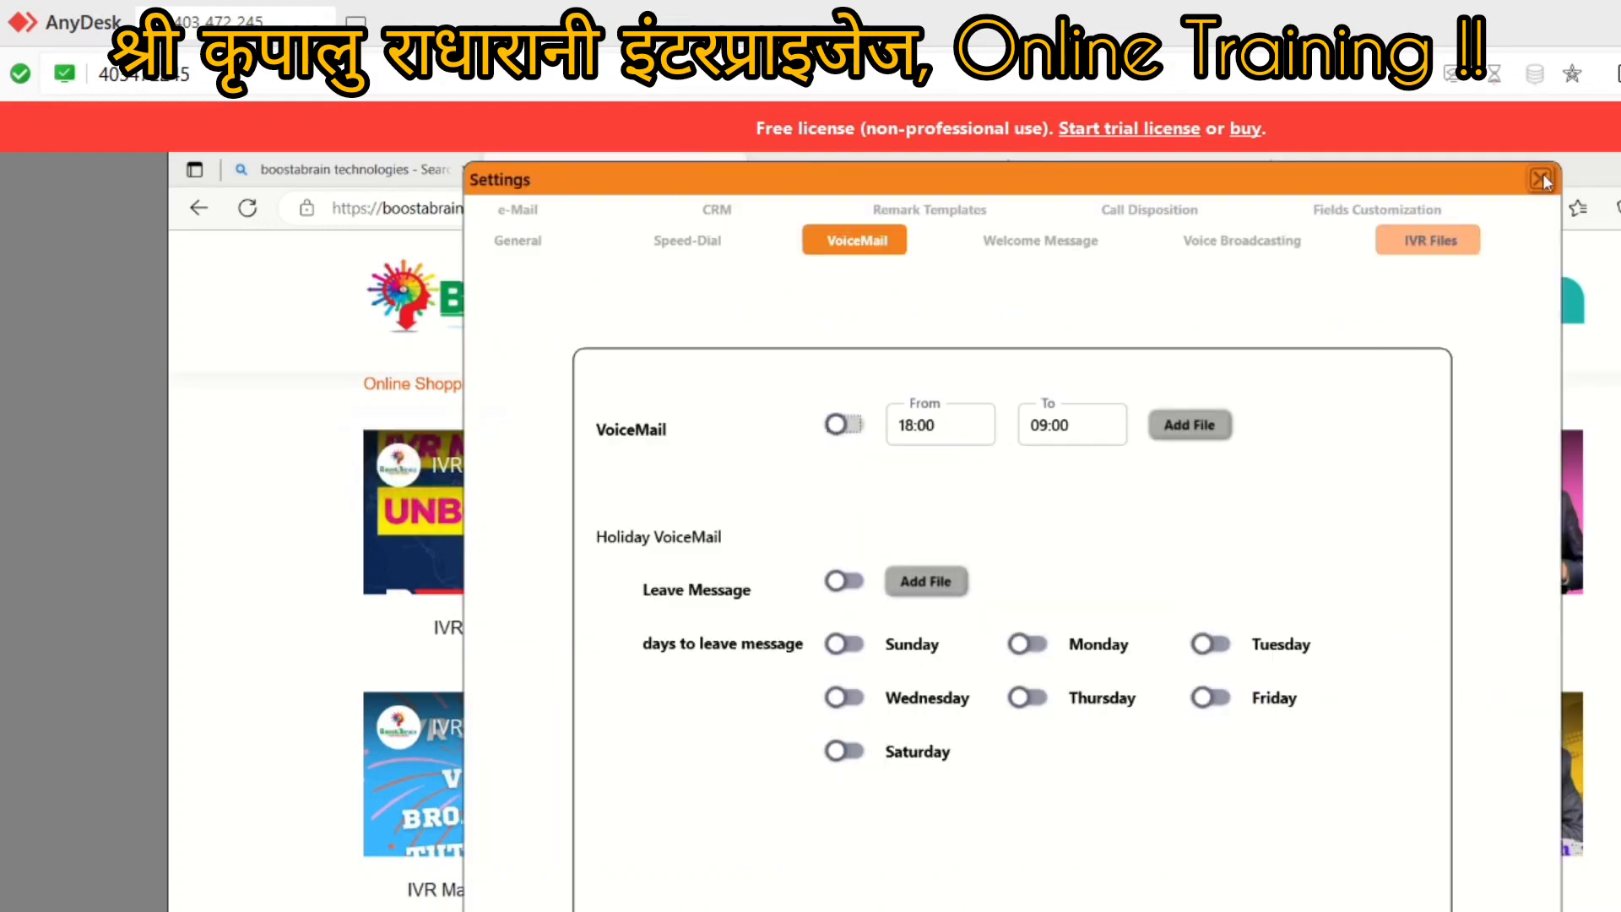
pyautogui.click(688, 243)
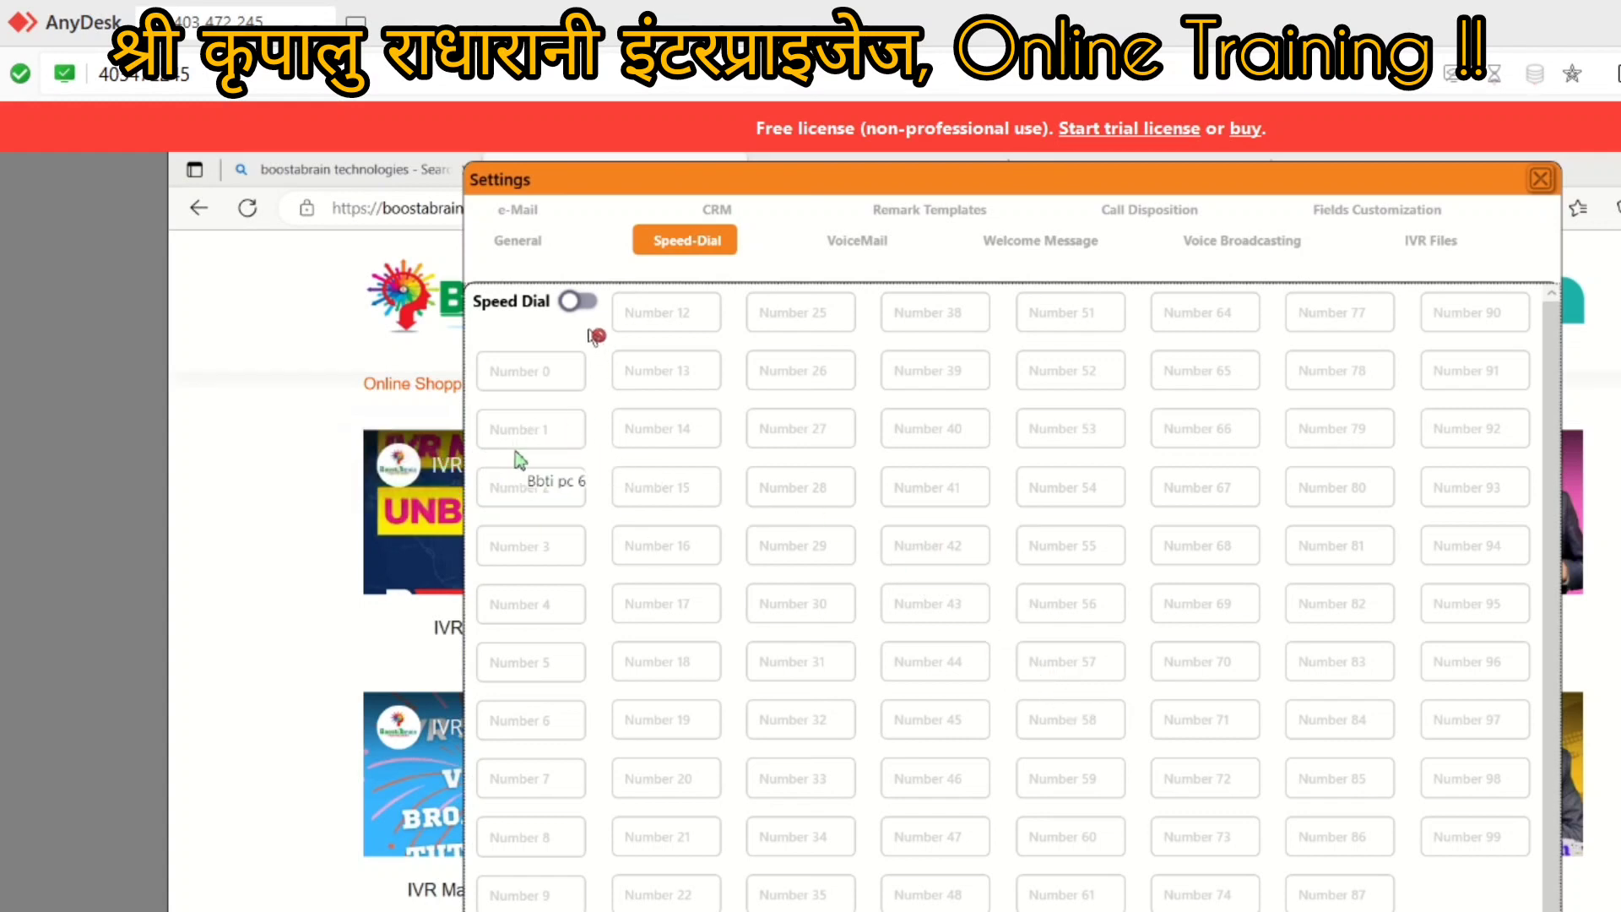
# Step: Enable Speed Dial, save the user's own phone number as Number 1, and close Settings
pyautogui.click(582, 302)
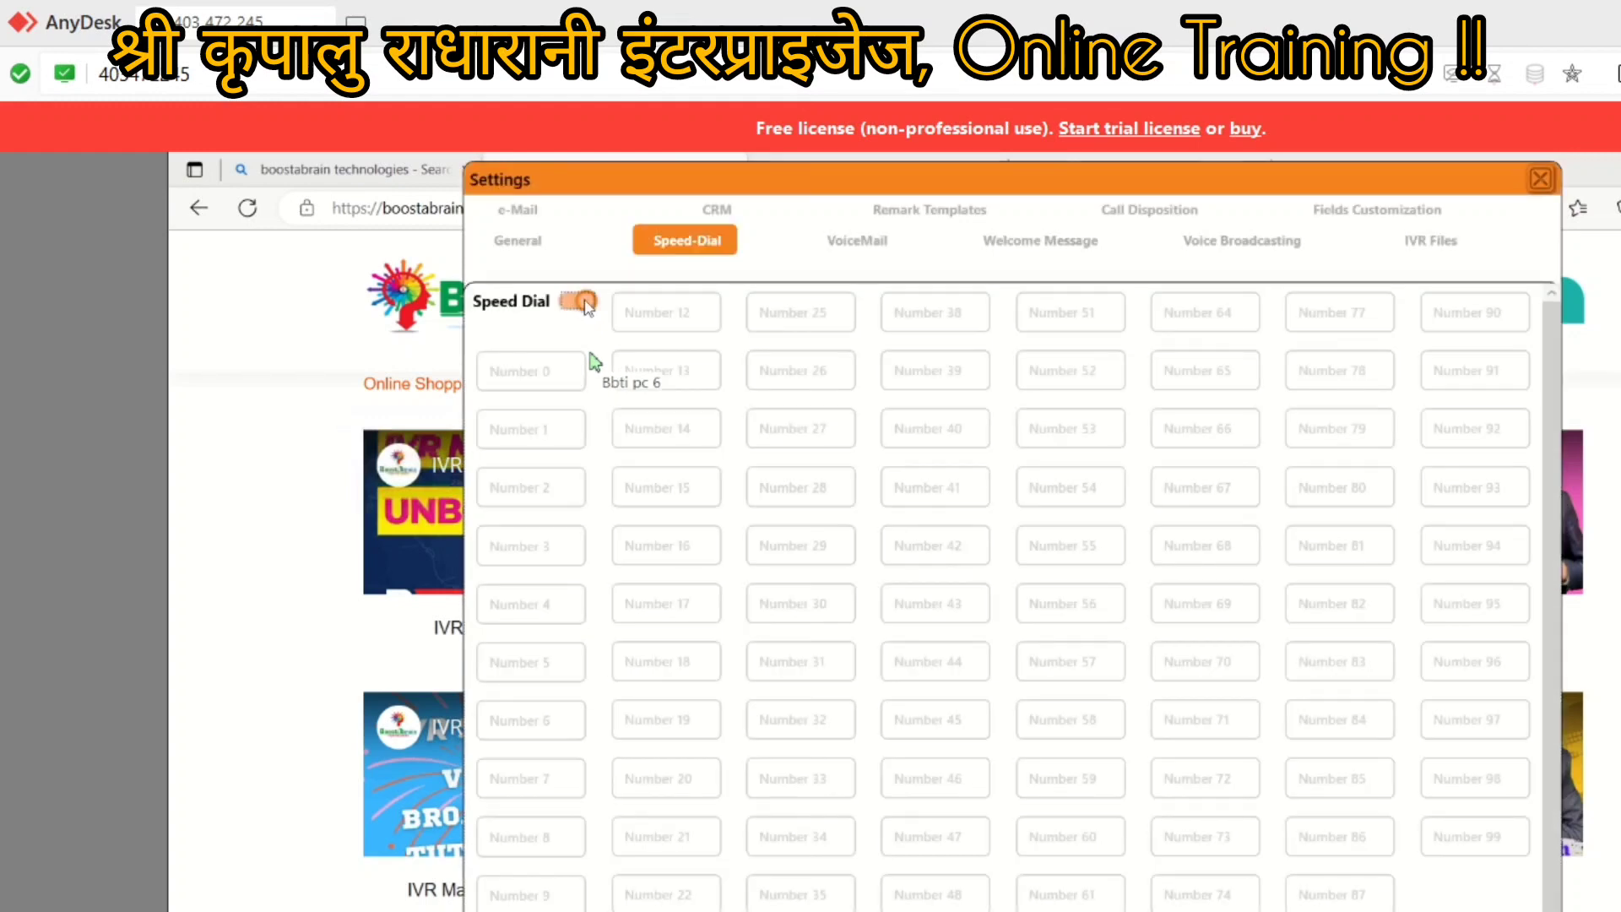
pyautogui.click(524, 430)
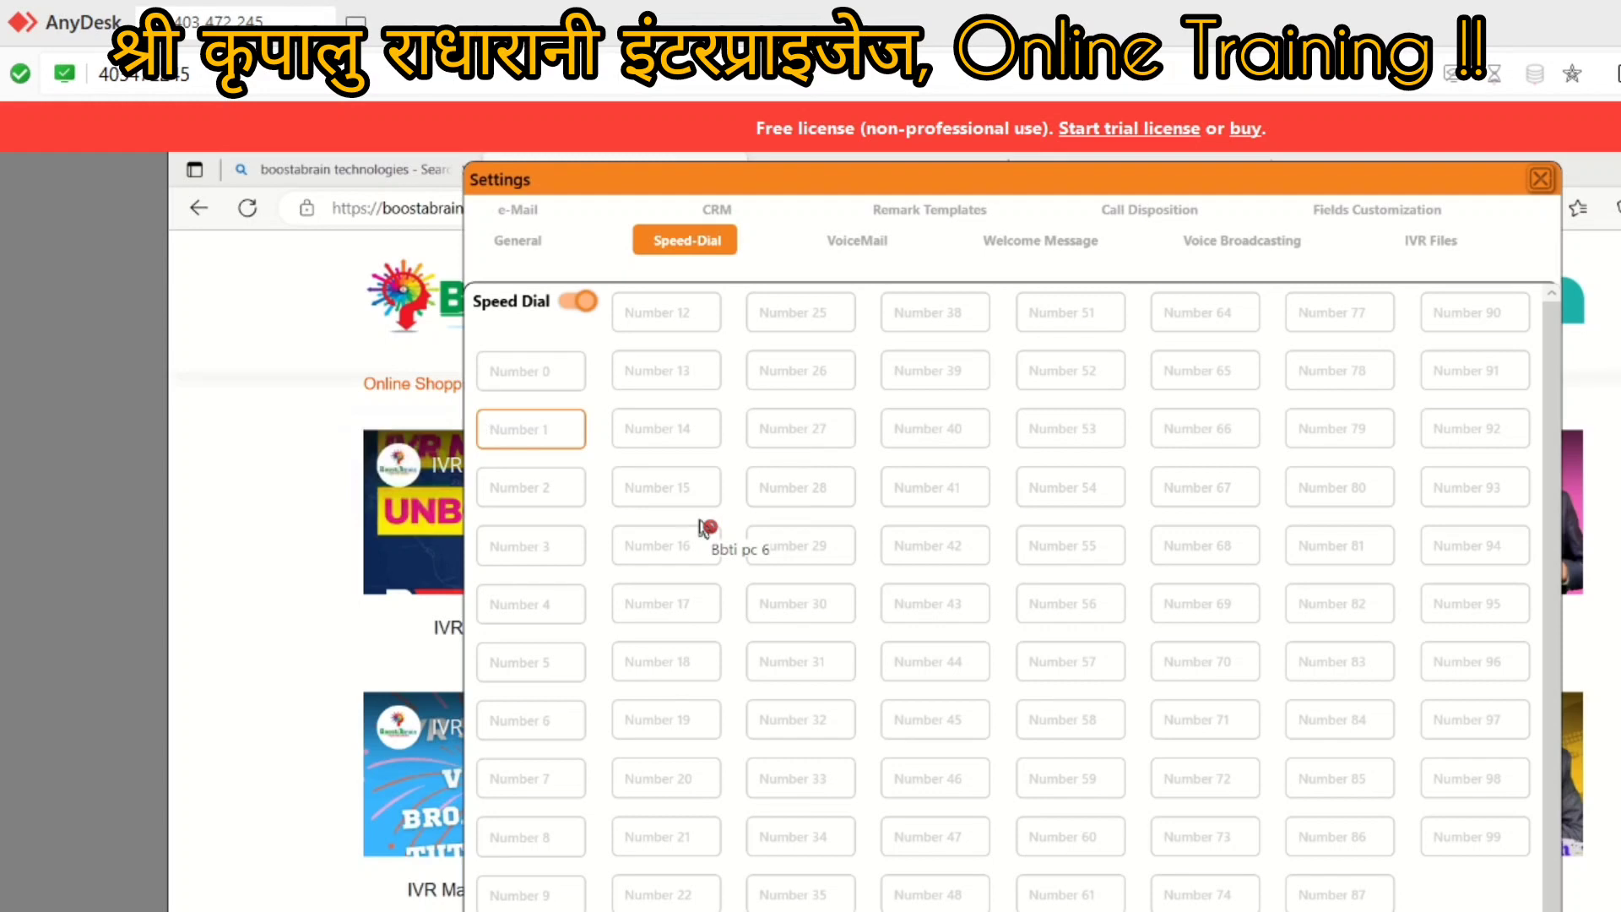
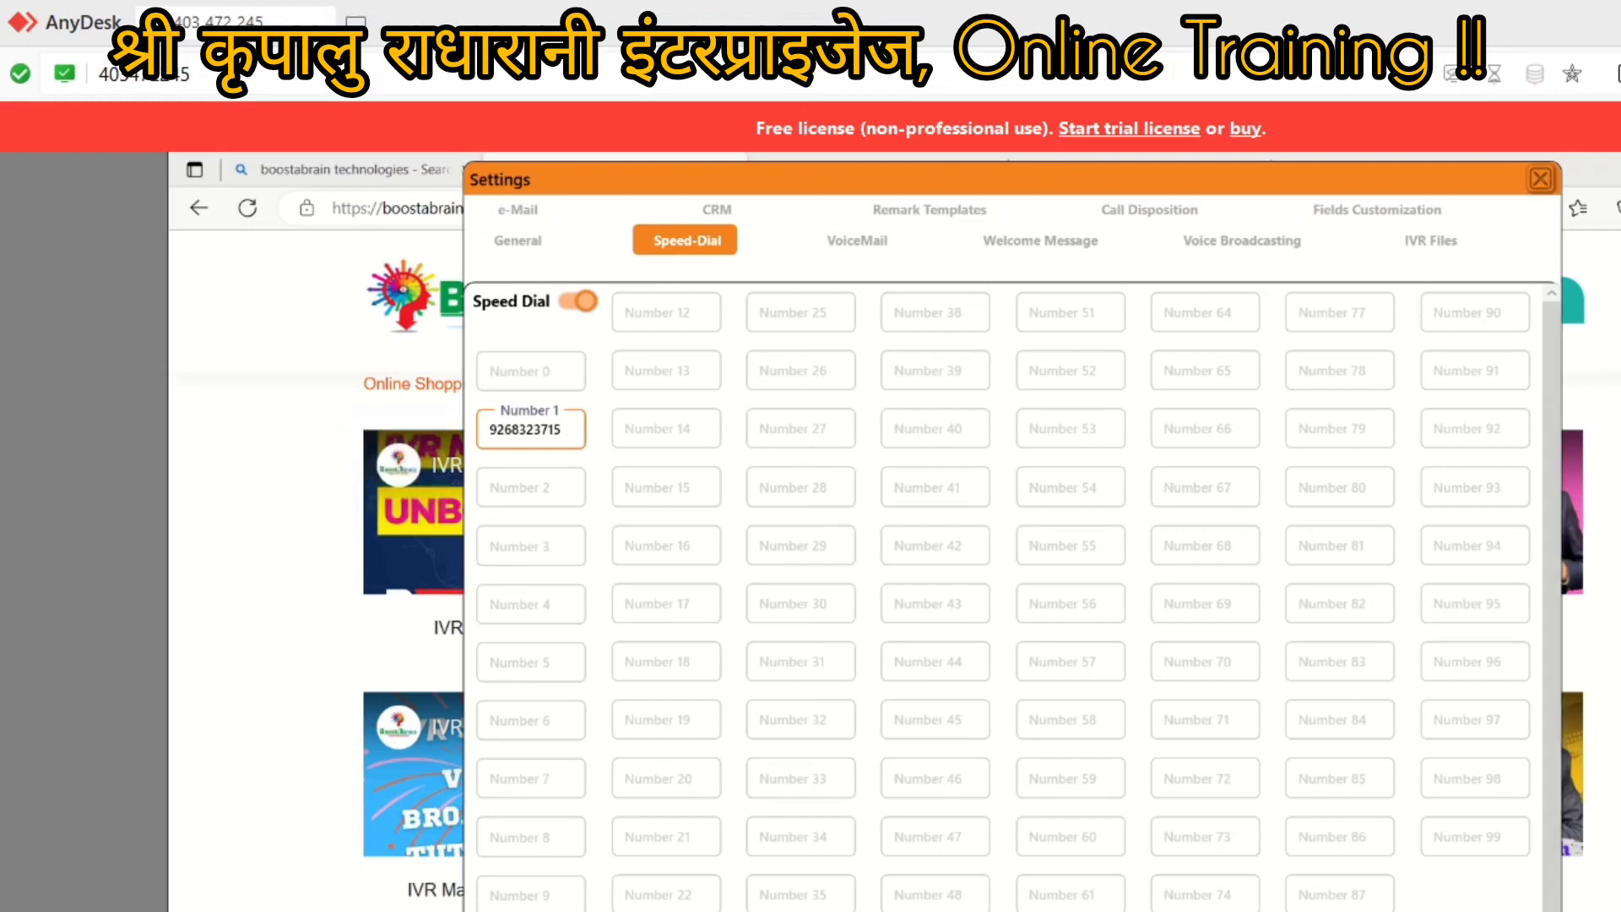
pyautogui.press('Return')
pyautogui.click(1540, 180)
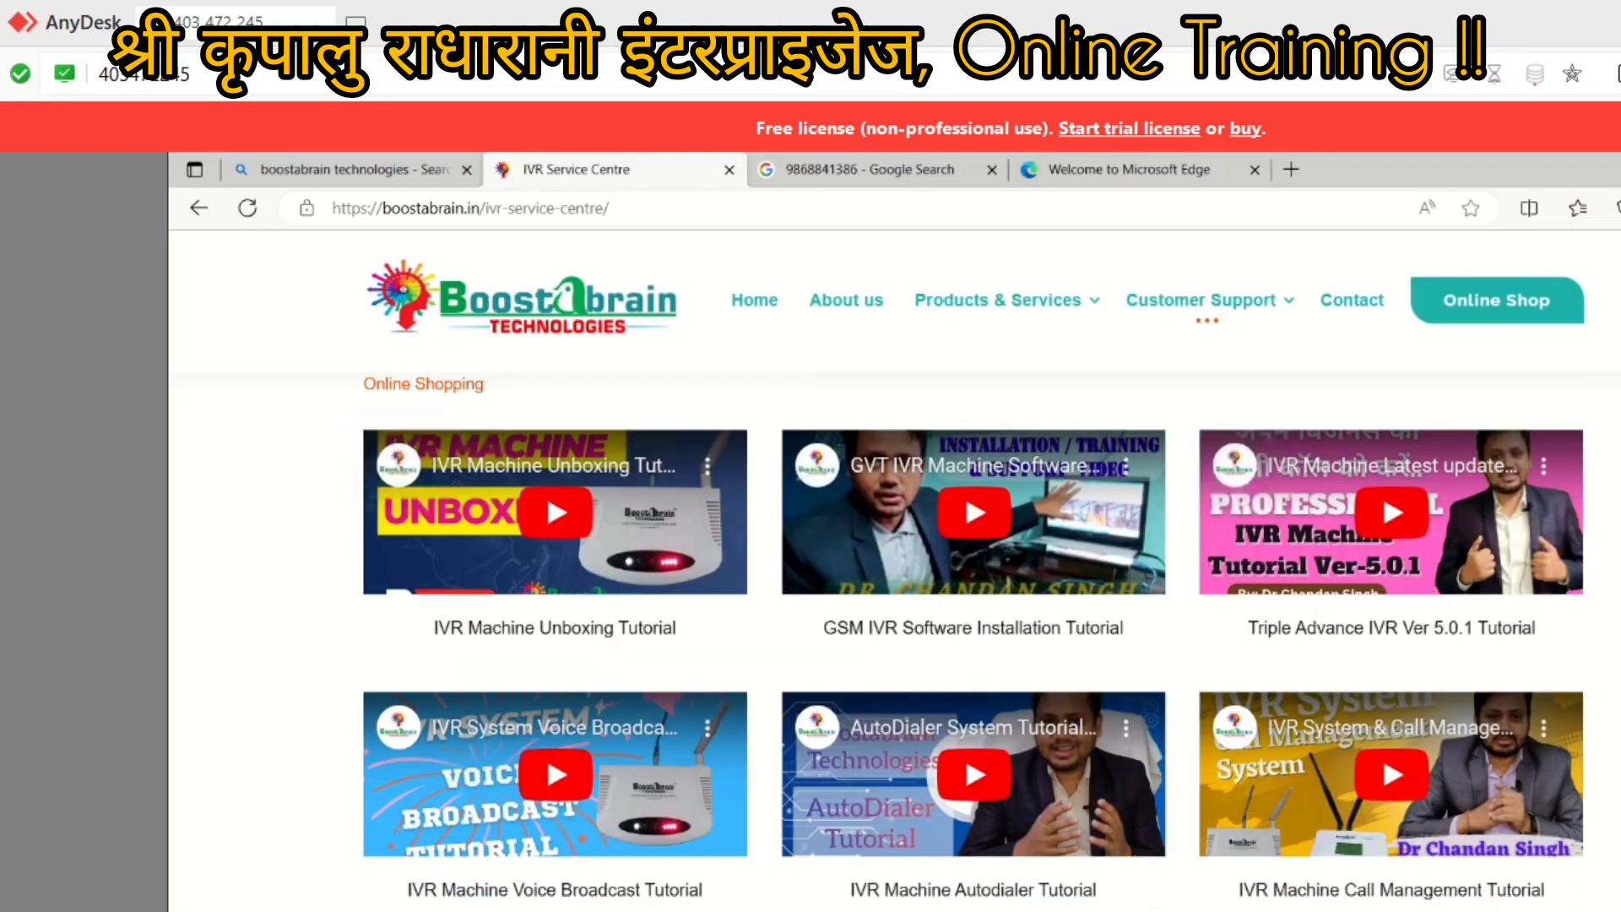
# Step: Place a test call to the number 1 from the Click To Call dialer
pyautogui.click(844, 909)
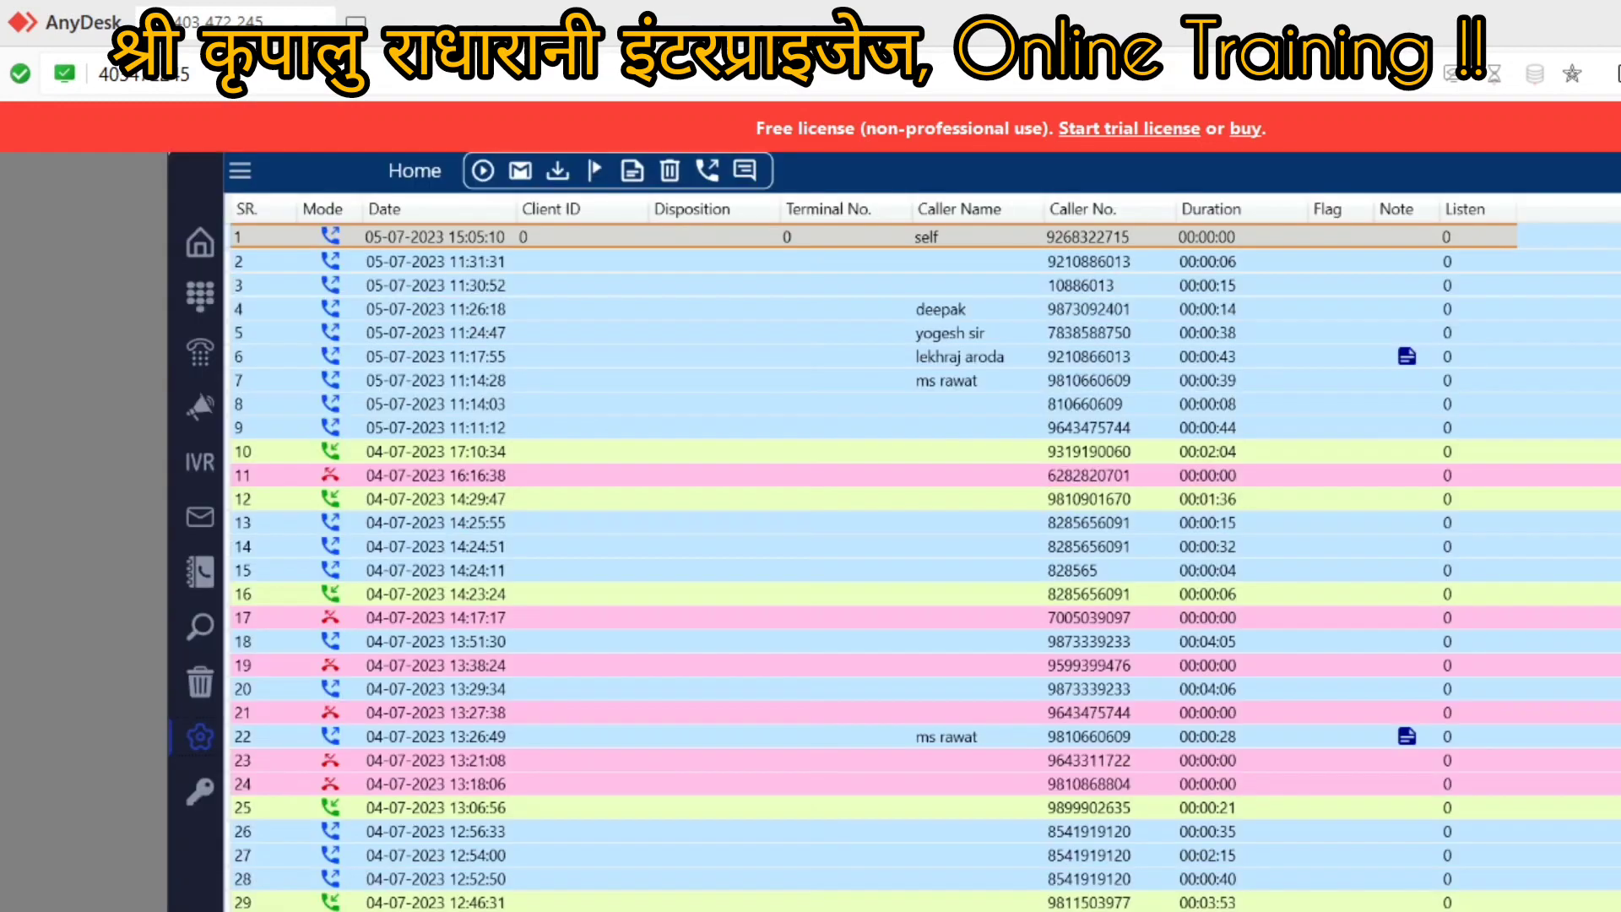
pyautogui.click(198, 299)
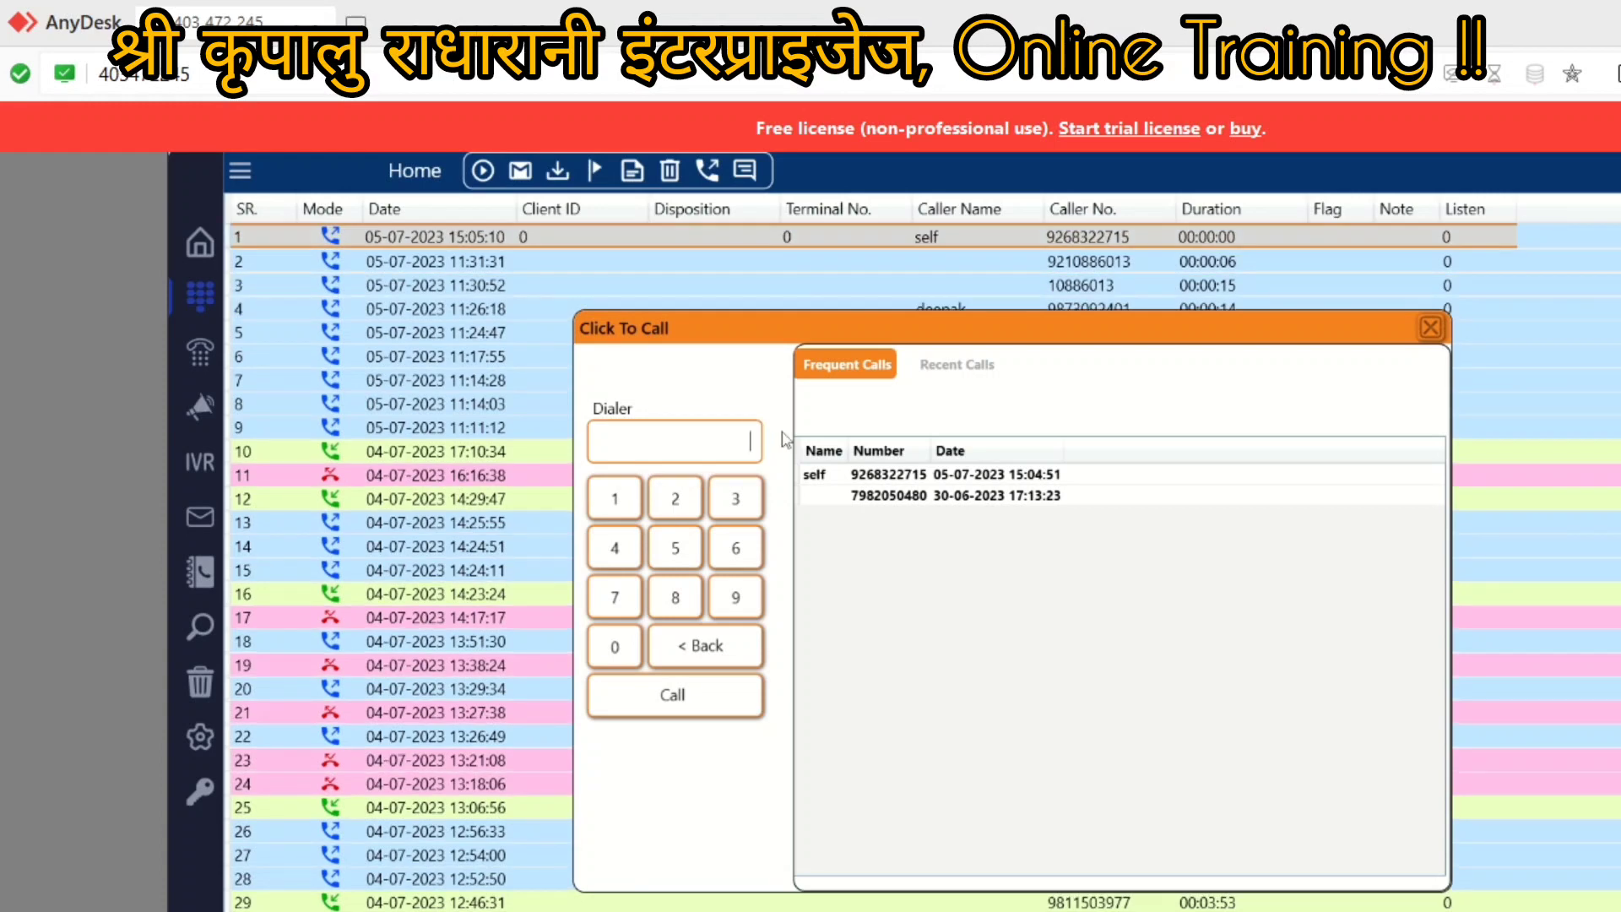
pyautogui.write('1')
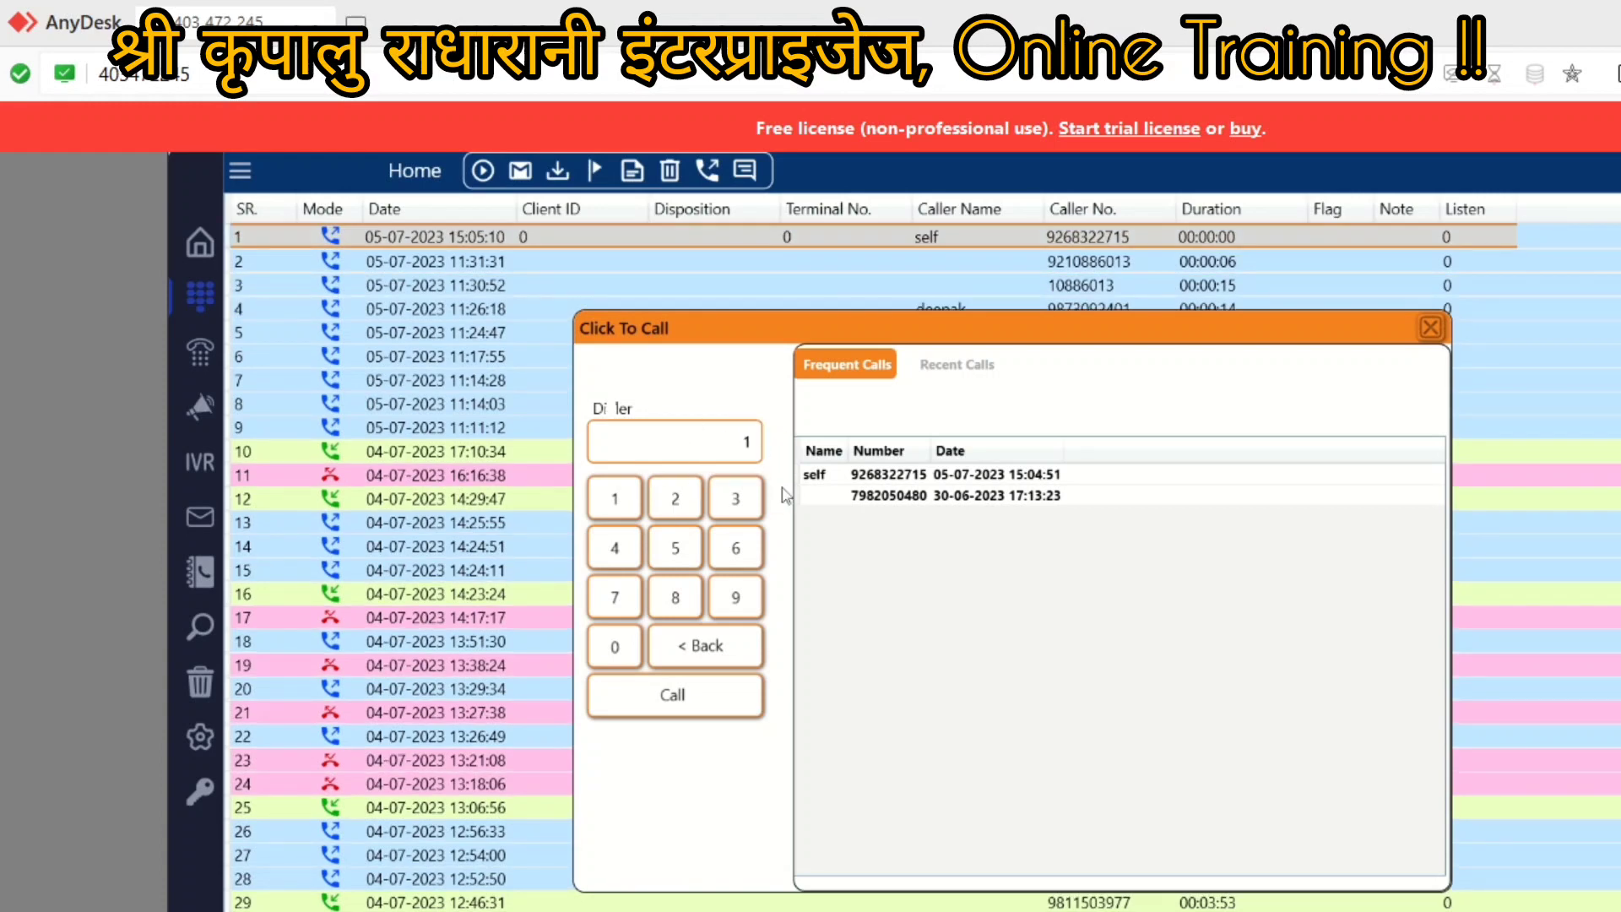
pyautogui.click(673, 695)
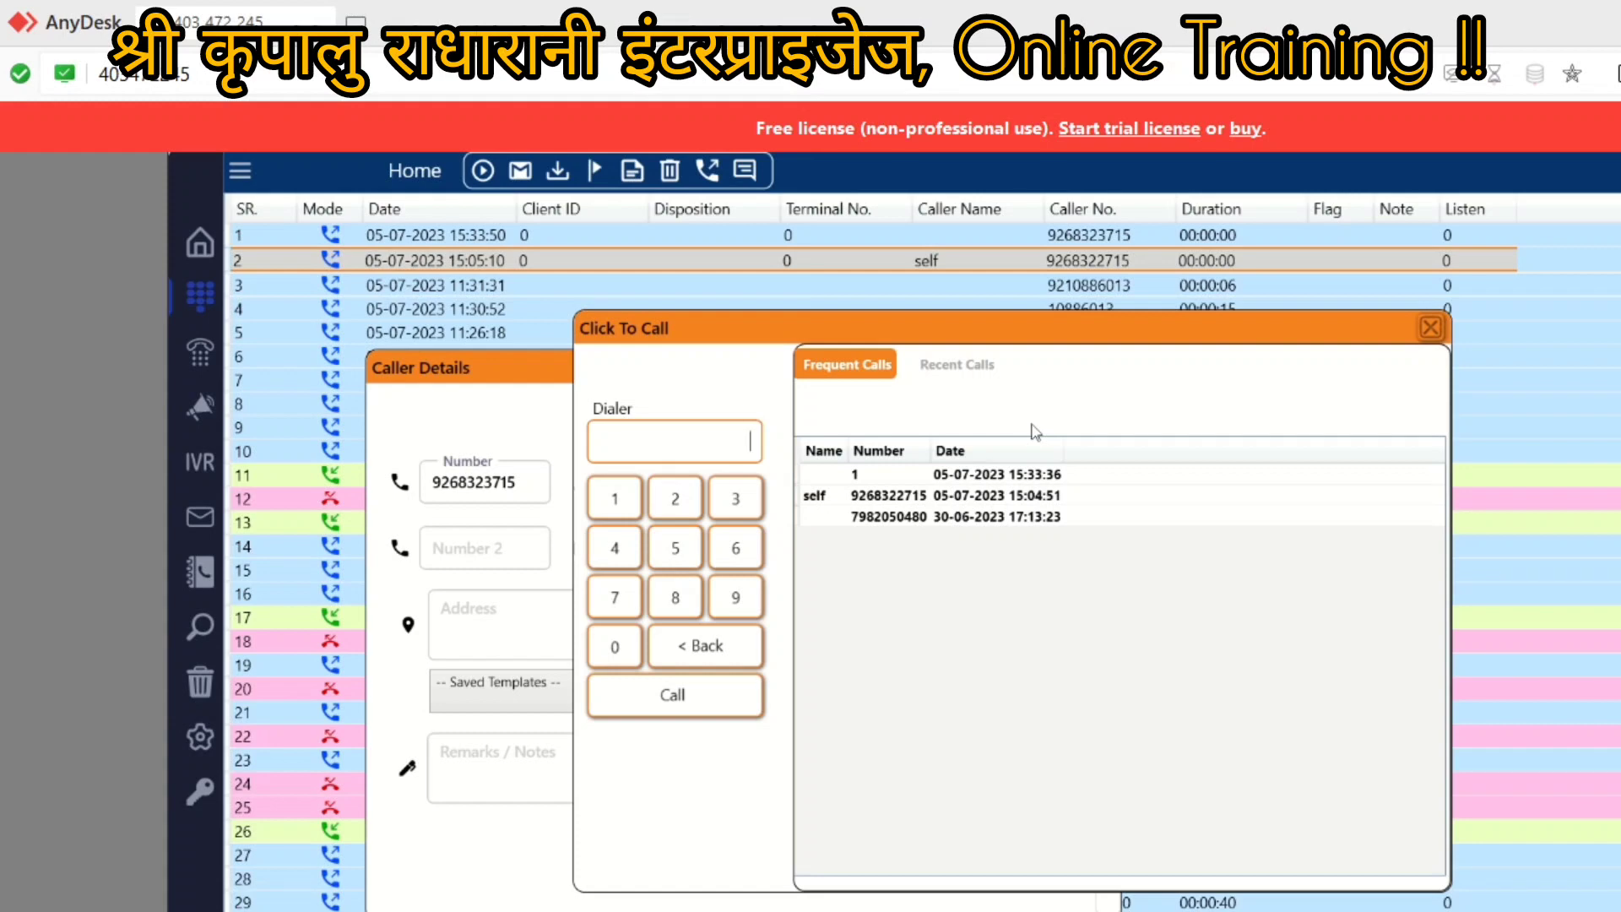
# Step: Dismiss the Click To Call and Caller Details dialogs and open Settings on the General page
pyautogui.click(1431, 335)
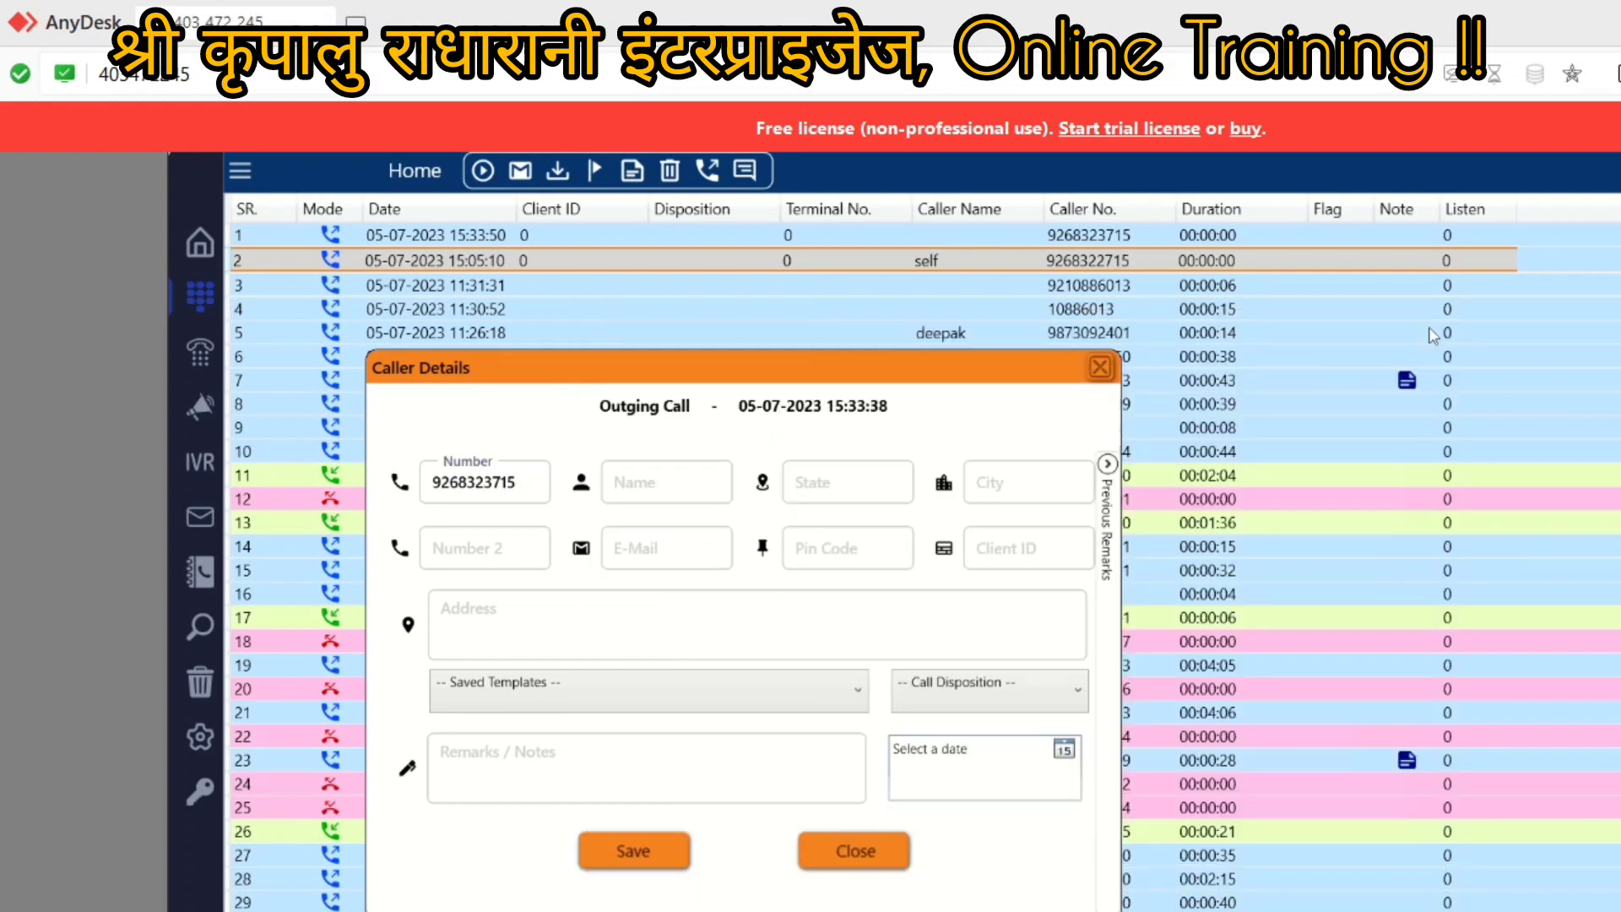
pyautogui.click(1097, 371)
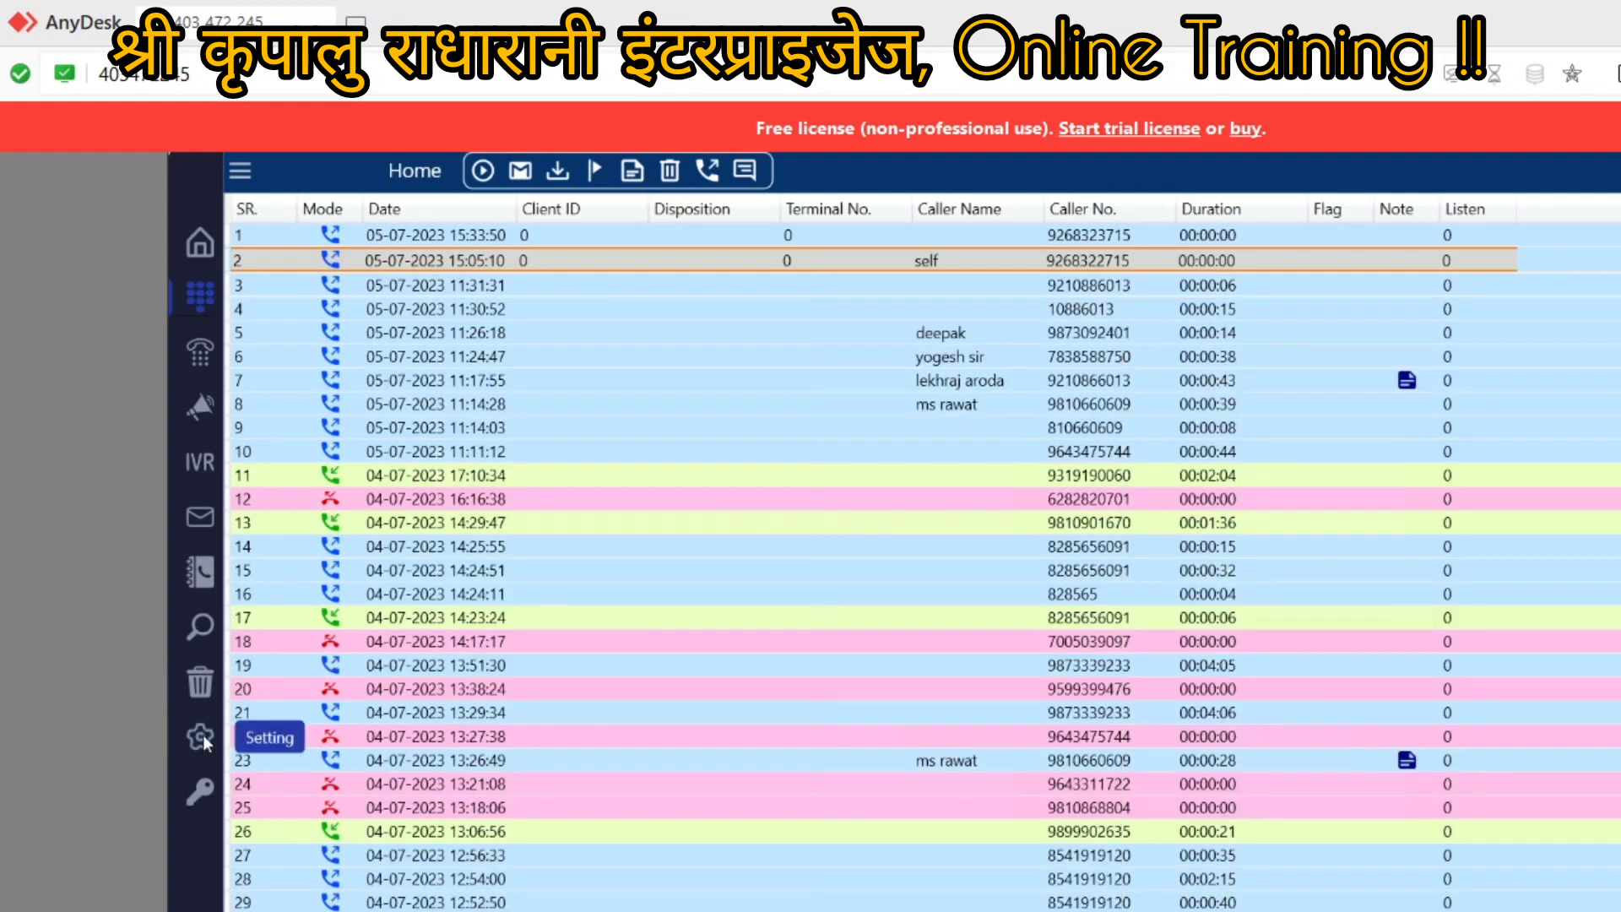
pyautogui.click(201, 733)
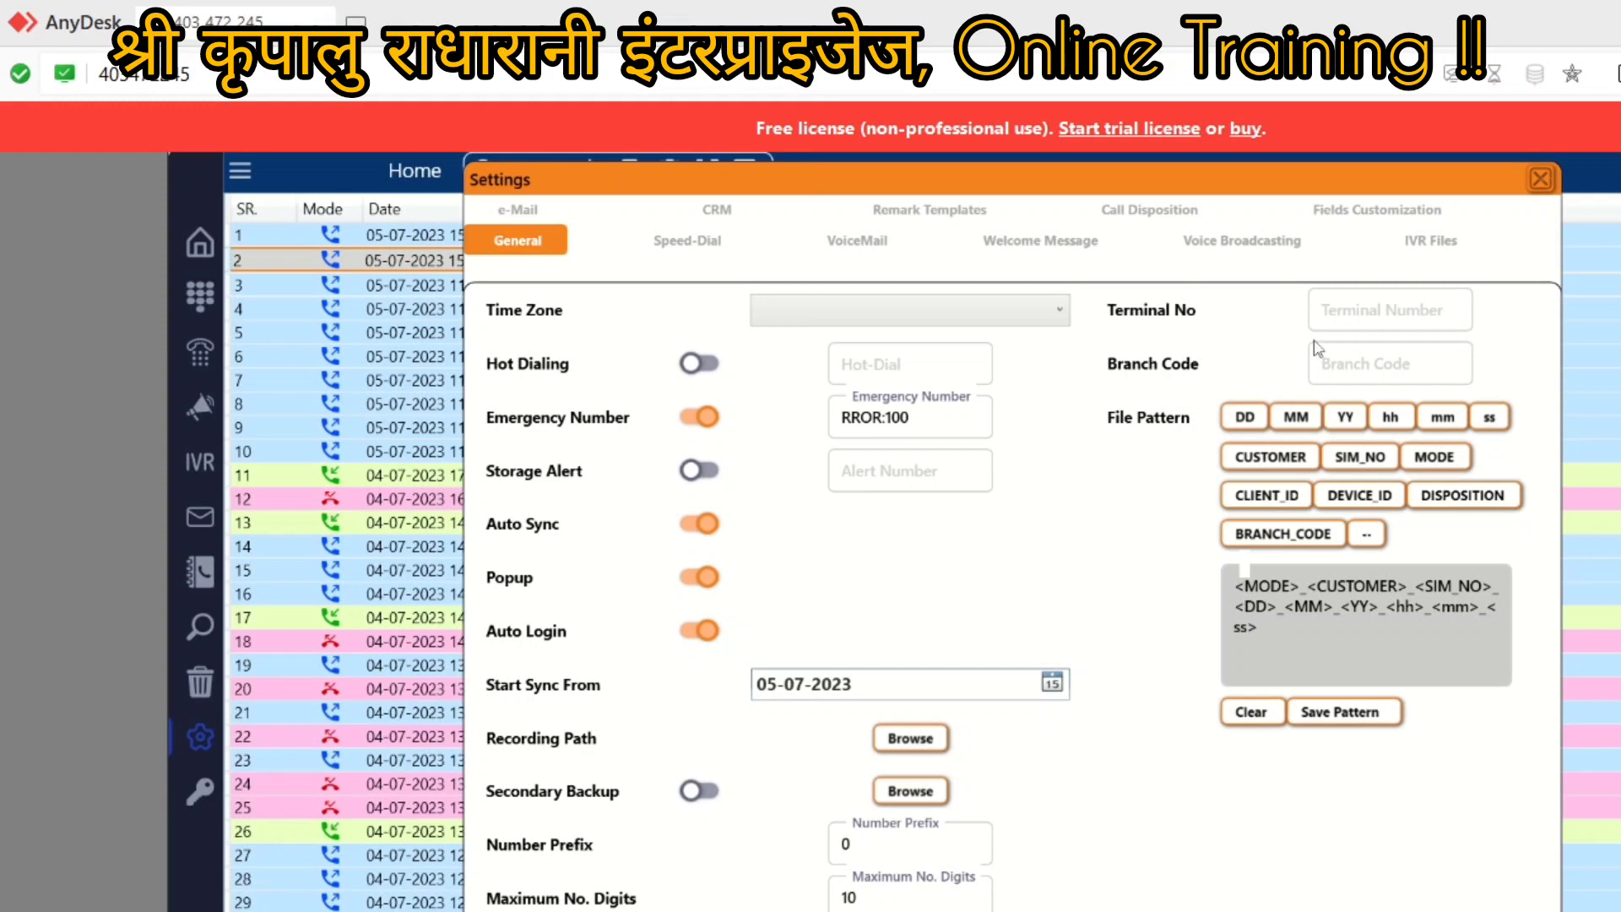
# Step: Close the call logger's Settings window and open File Explorer with Win+E
pyautogui.click(1540, 180)
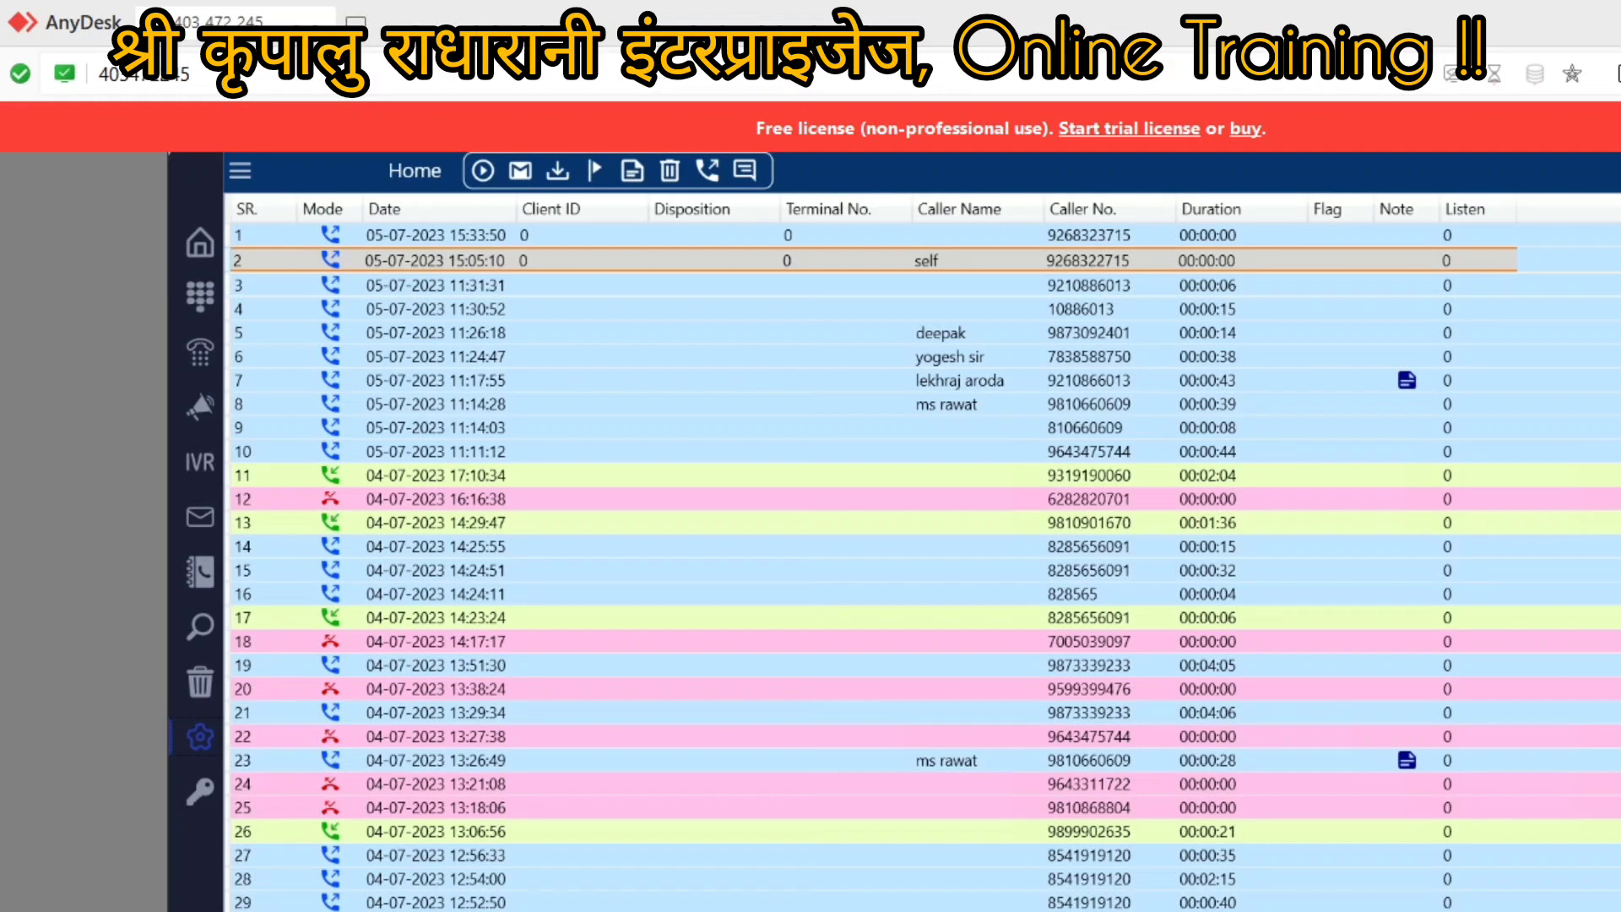
pyautogui.press('super+e')
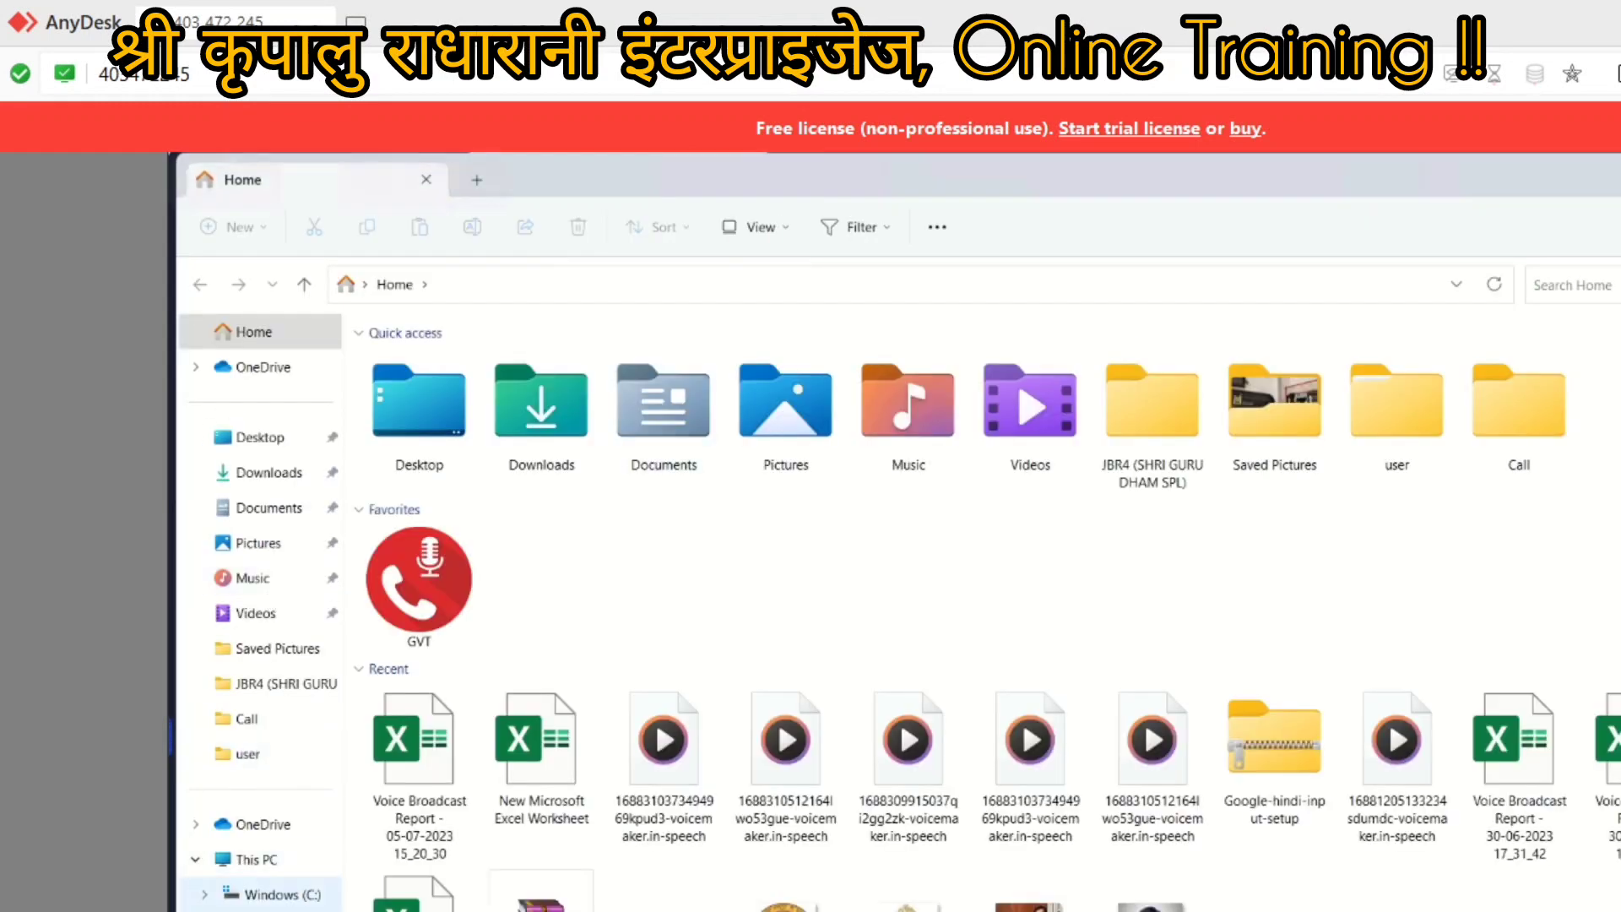
# Step: Browse D: > GVT > device folder > 202307 > 05 to view the MP3 recordings, then close Explorer
pyautogui.click(262, 911)
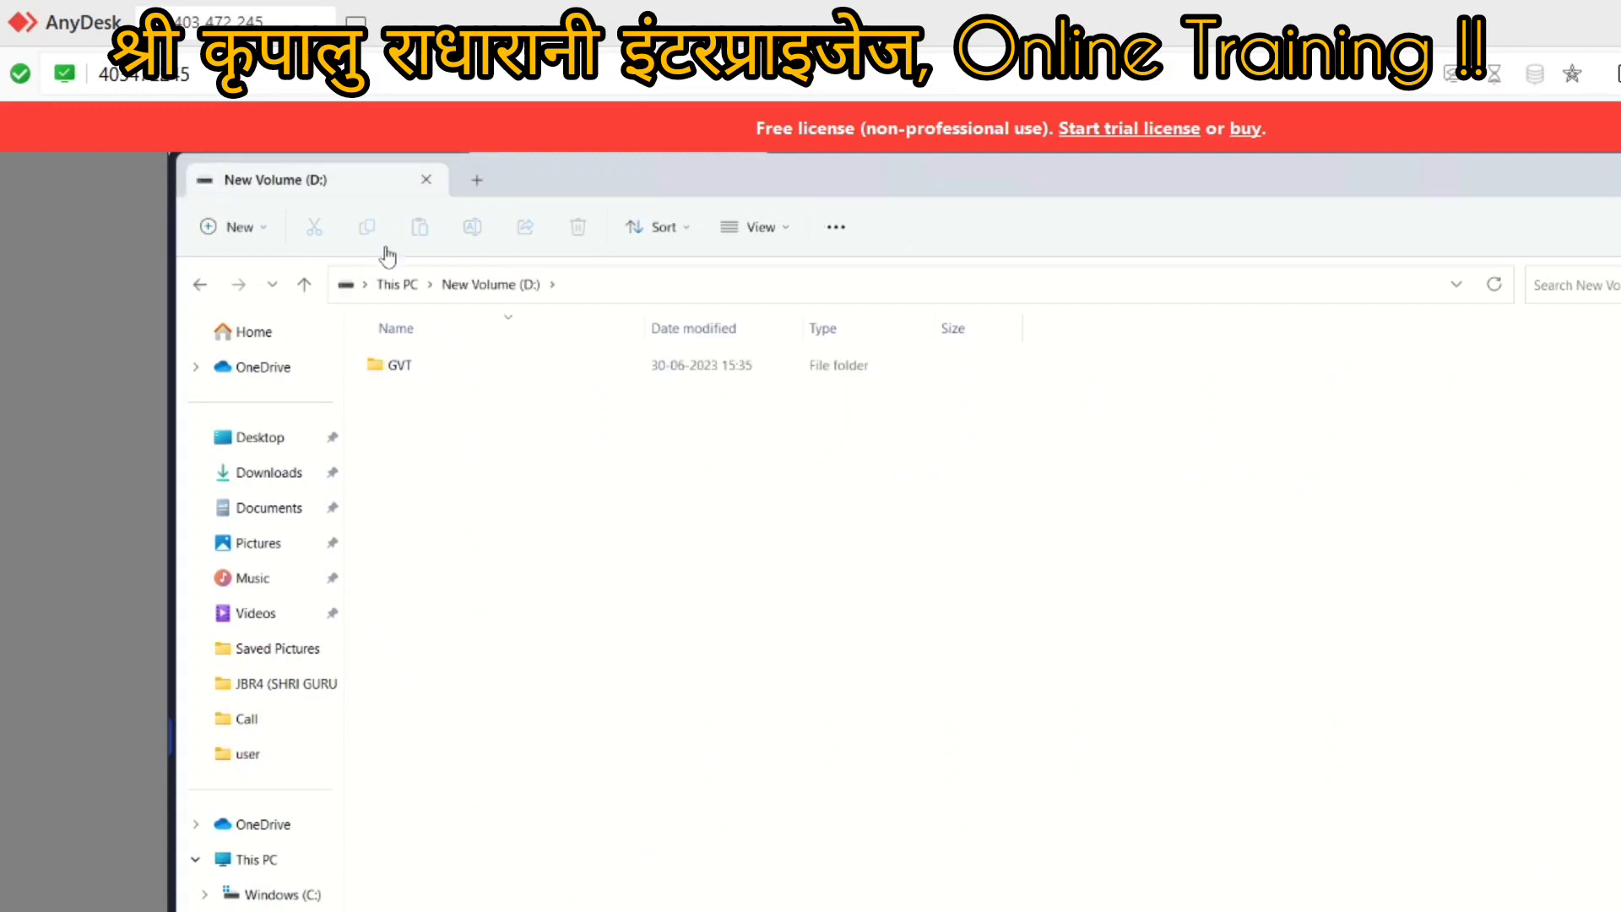
pyautogui.click(391, 371)
pyautogui.doubleClick(392, 372)
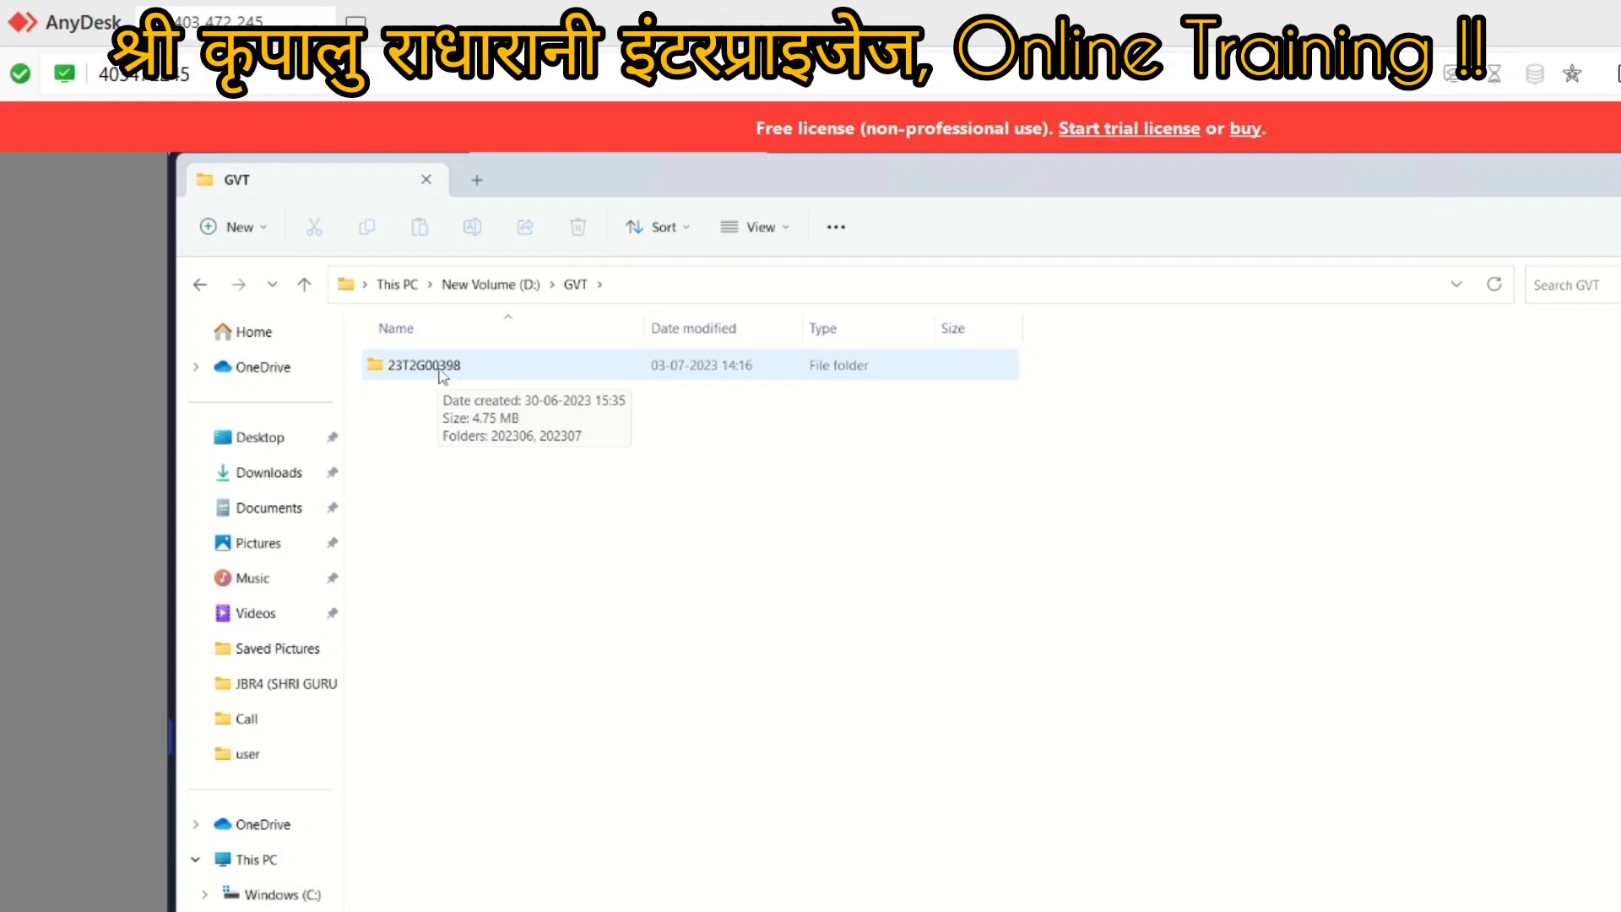
pyautogui.doubleClick(423, 371)
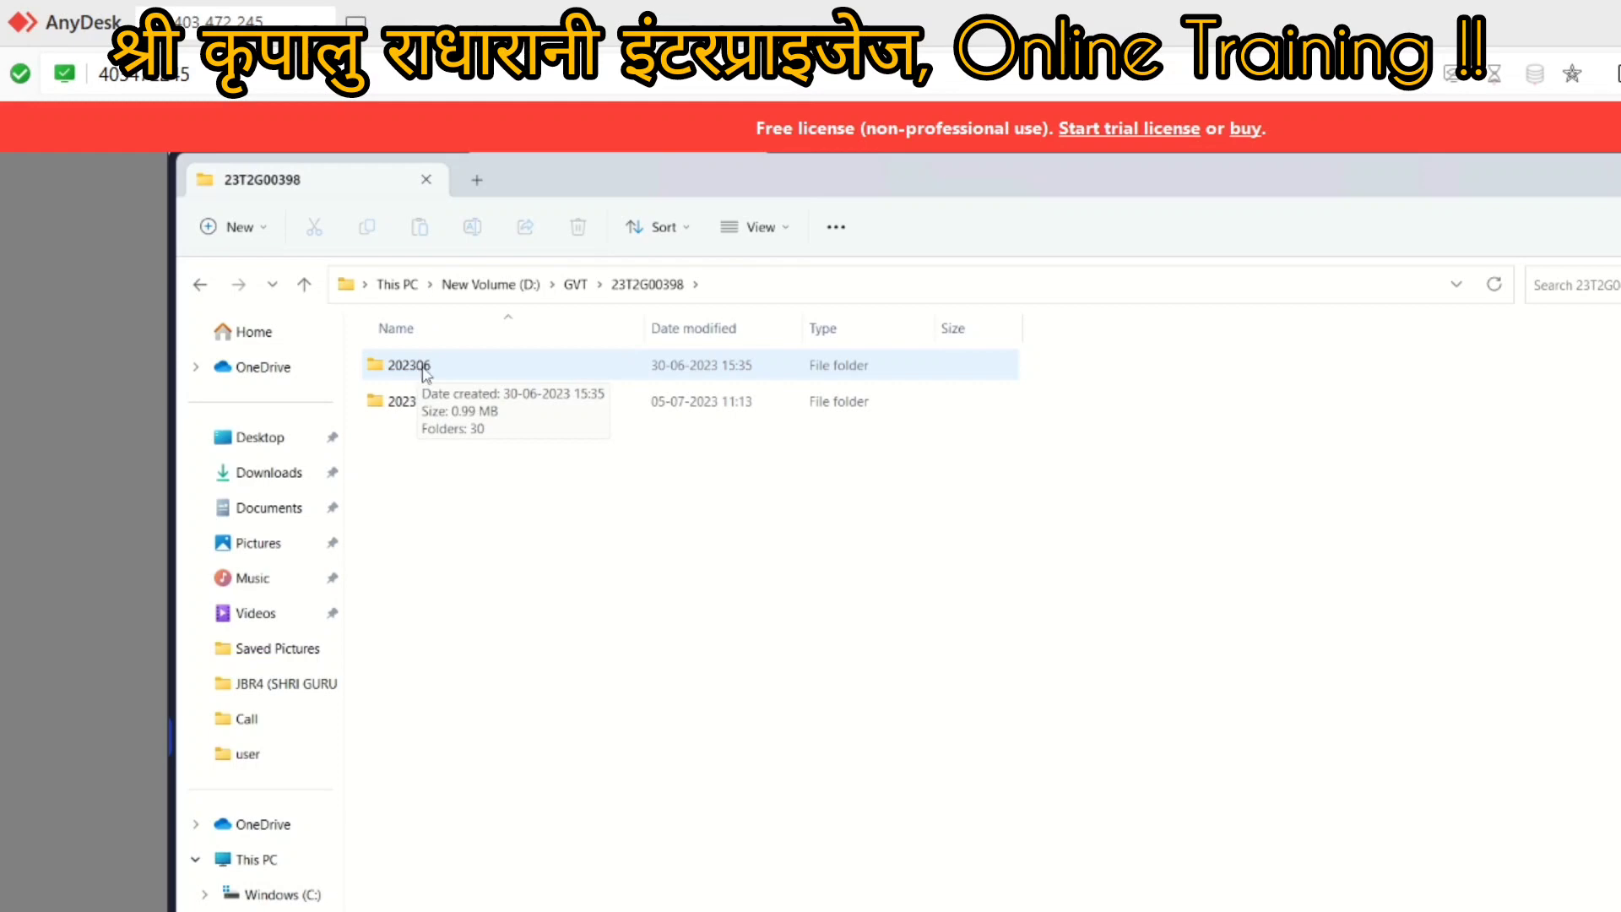
pyautogui.click(407, 408)
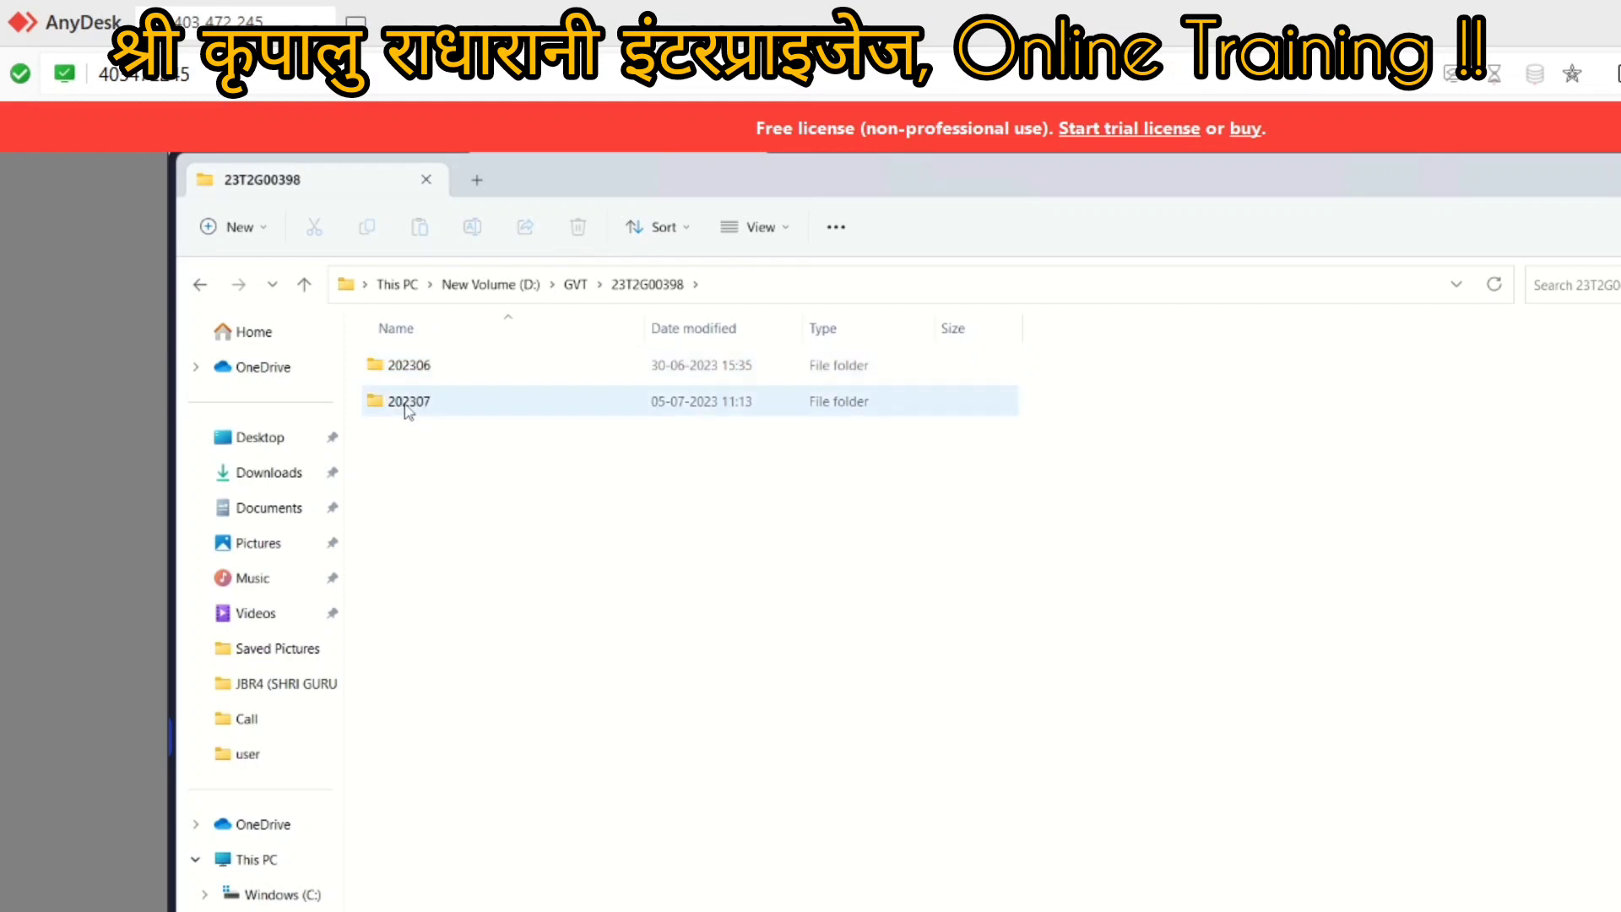
pyautogui.click(422, 376)
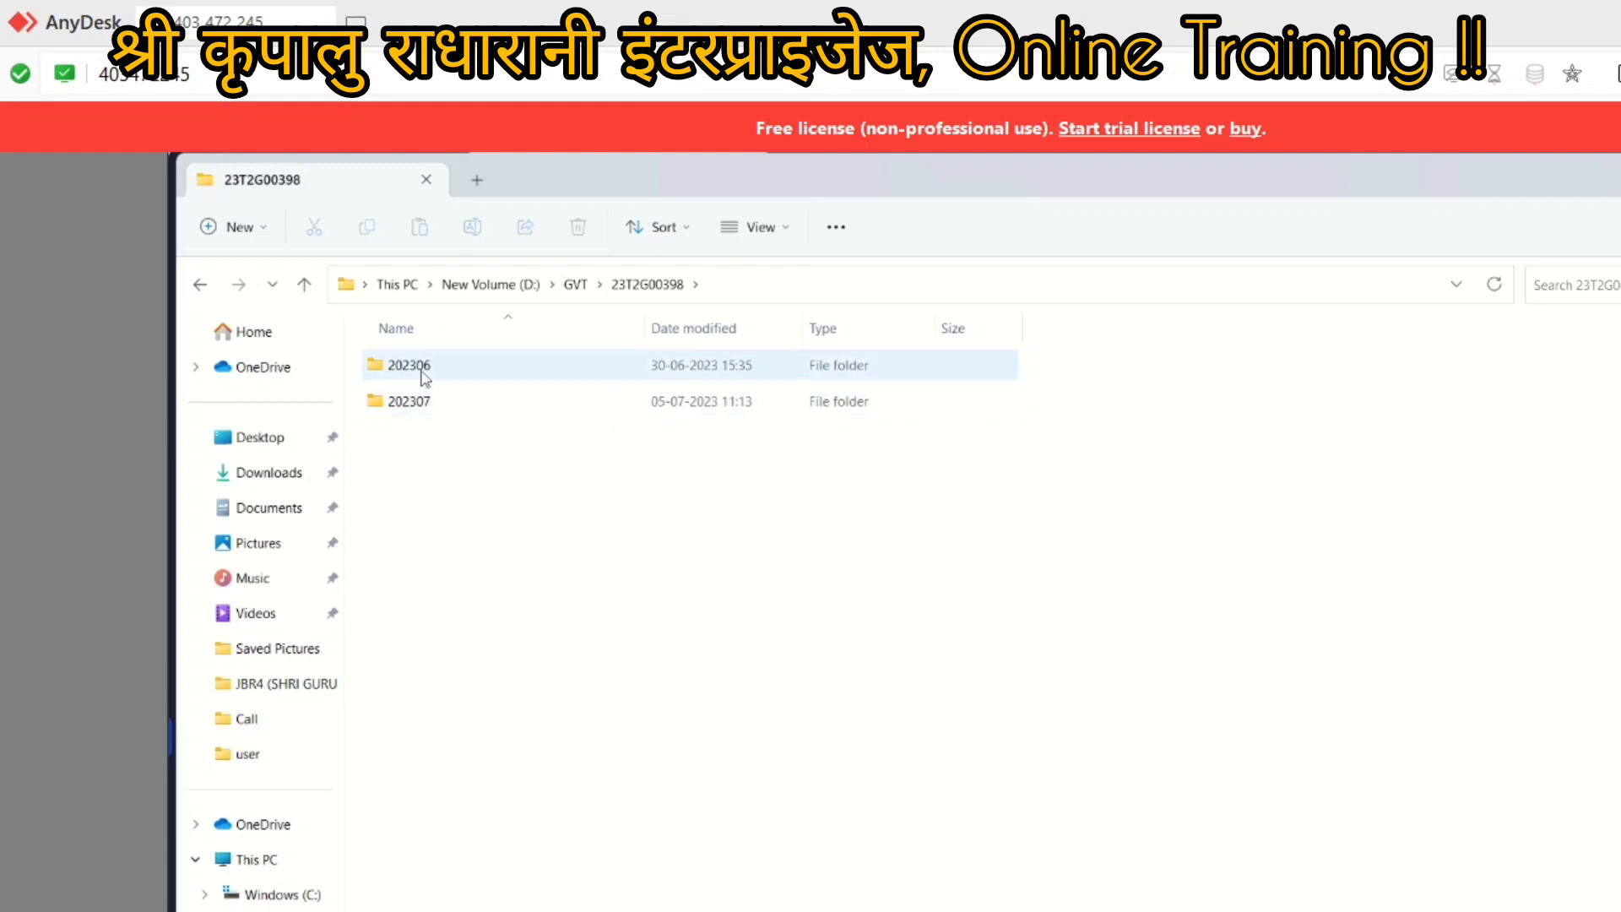
pyautogui.click(413, 409)
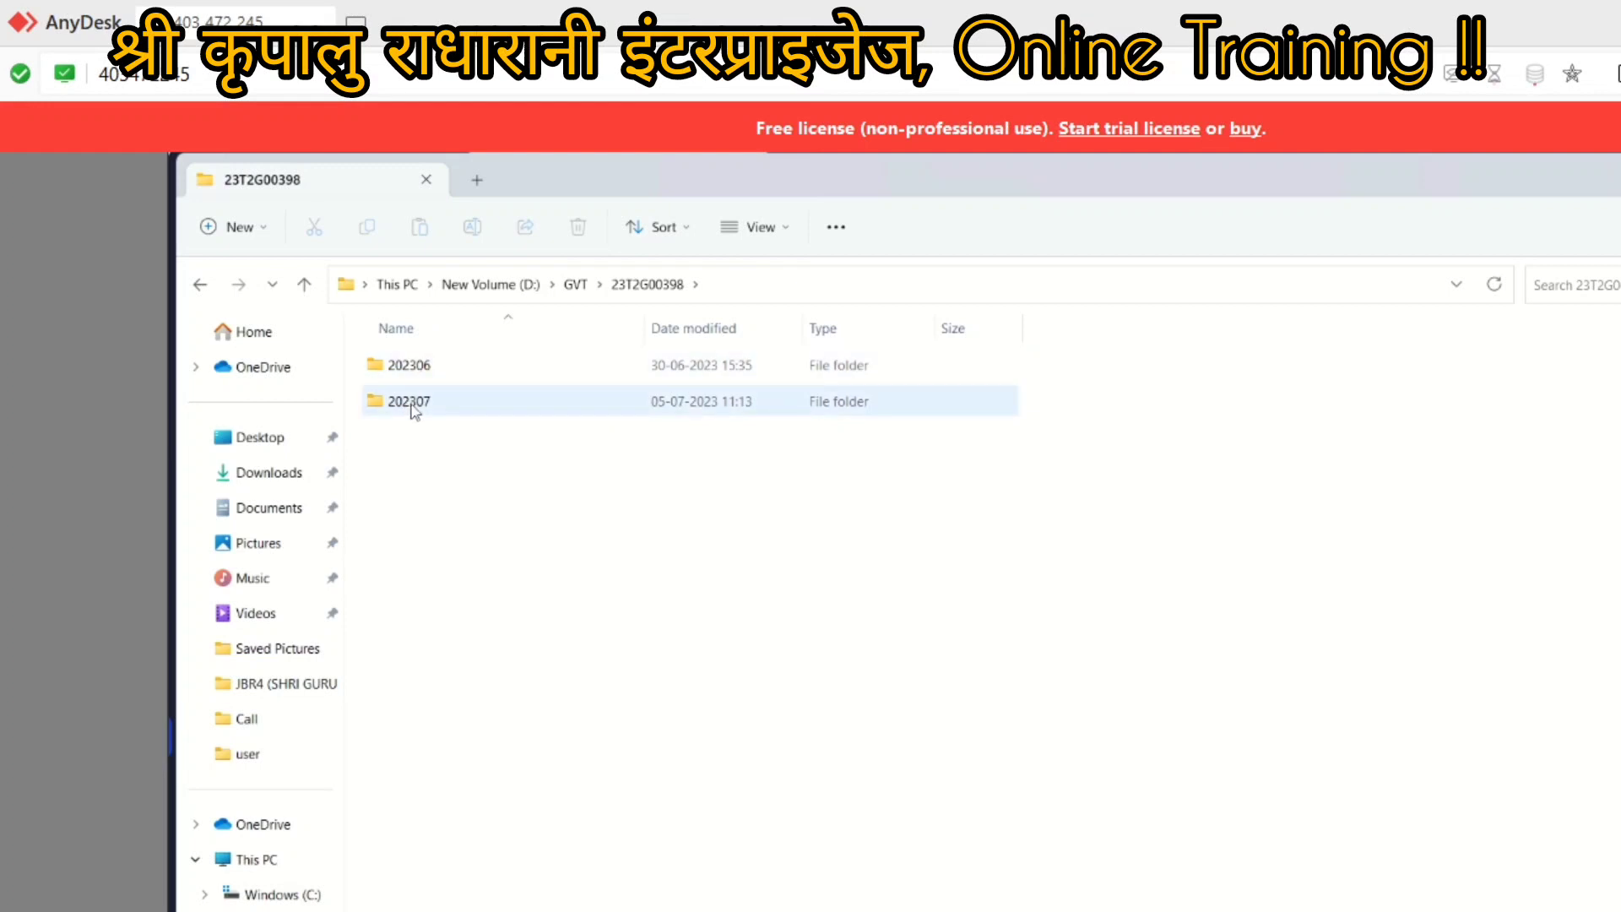
pyautogui.doubleClick(413, 402)
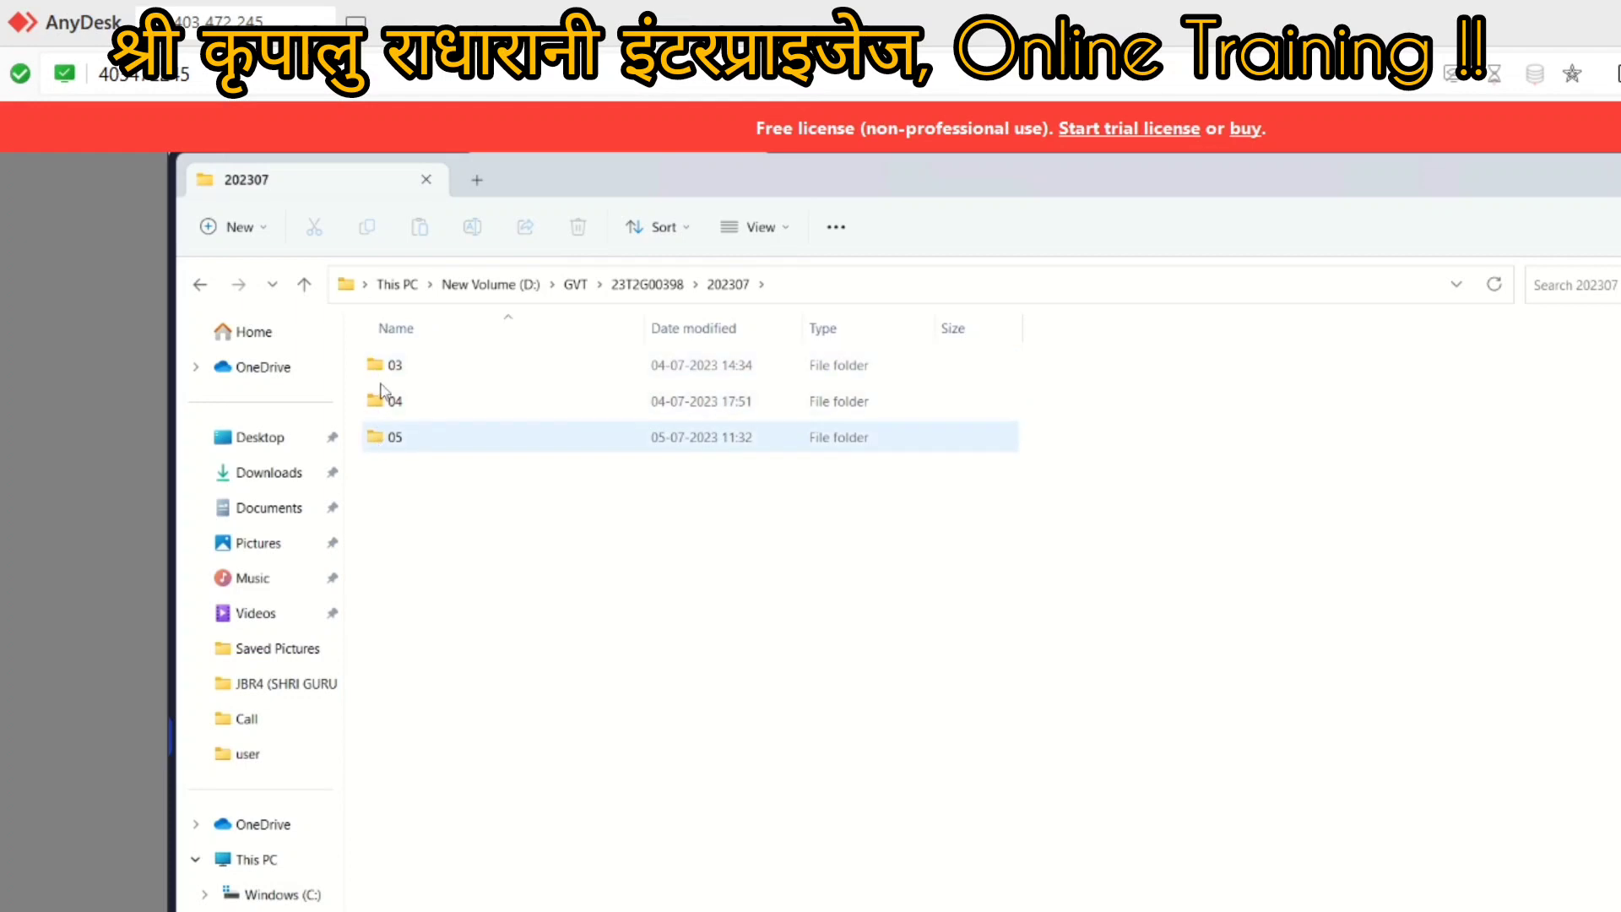
pyautogui.doubleClick(375, 439)
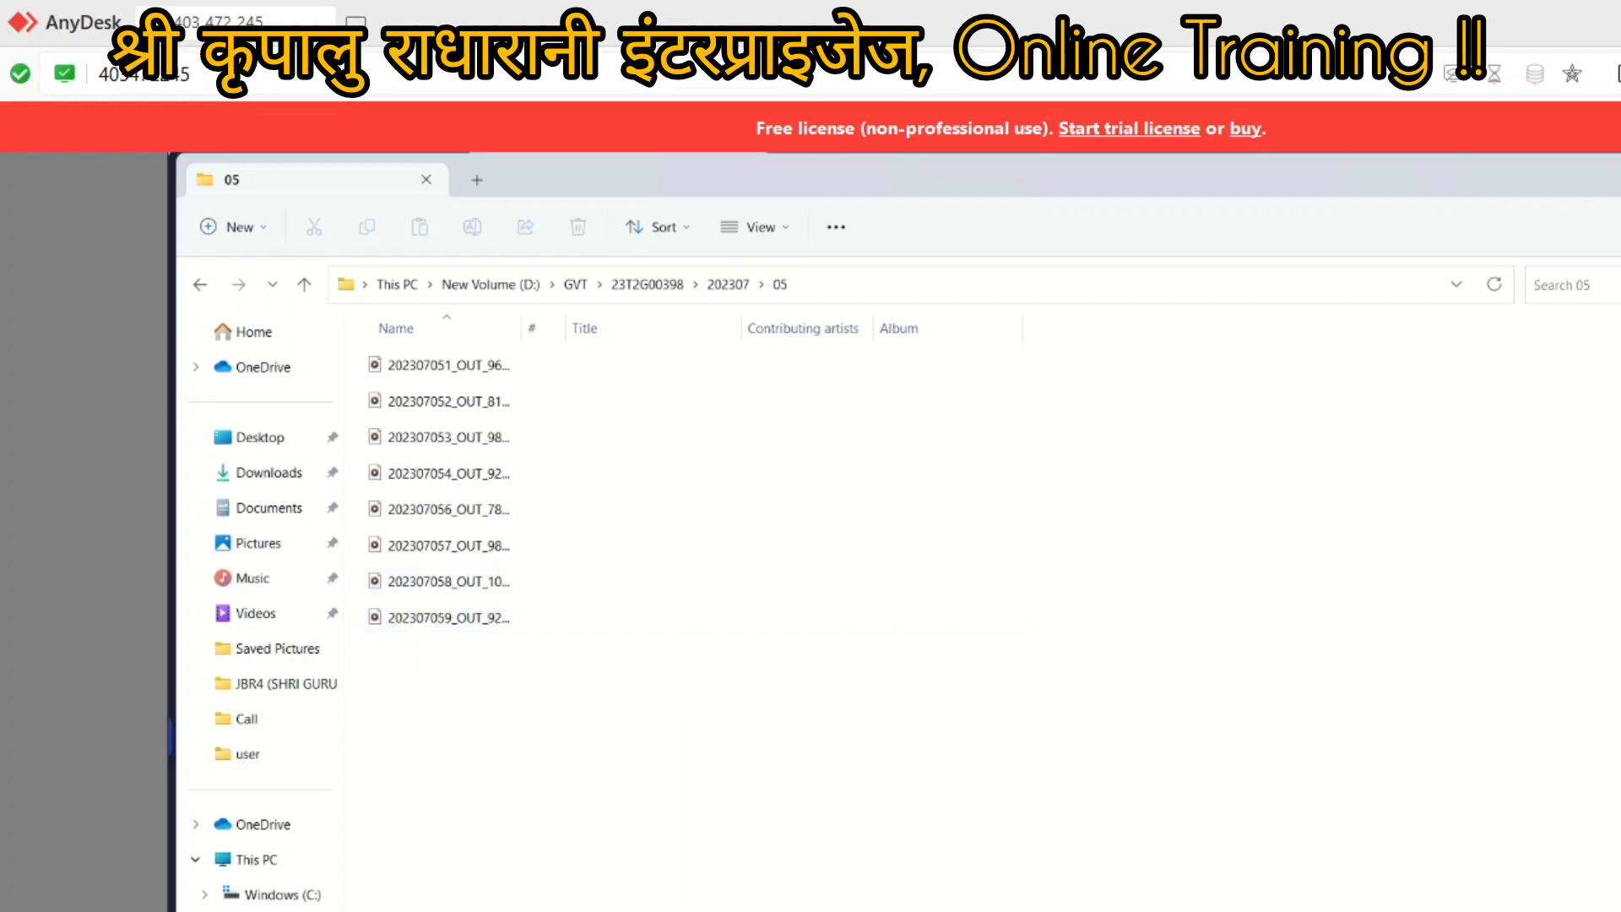
pyautogui.hotkey('alt', 'F4')
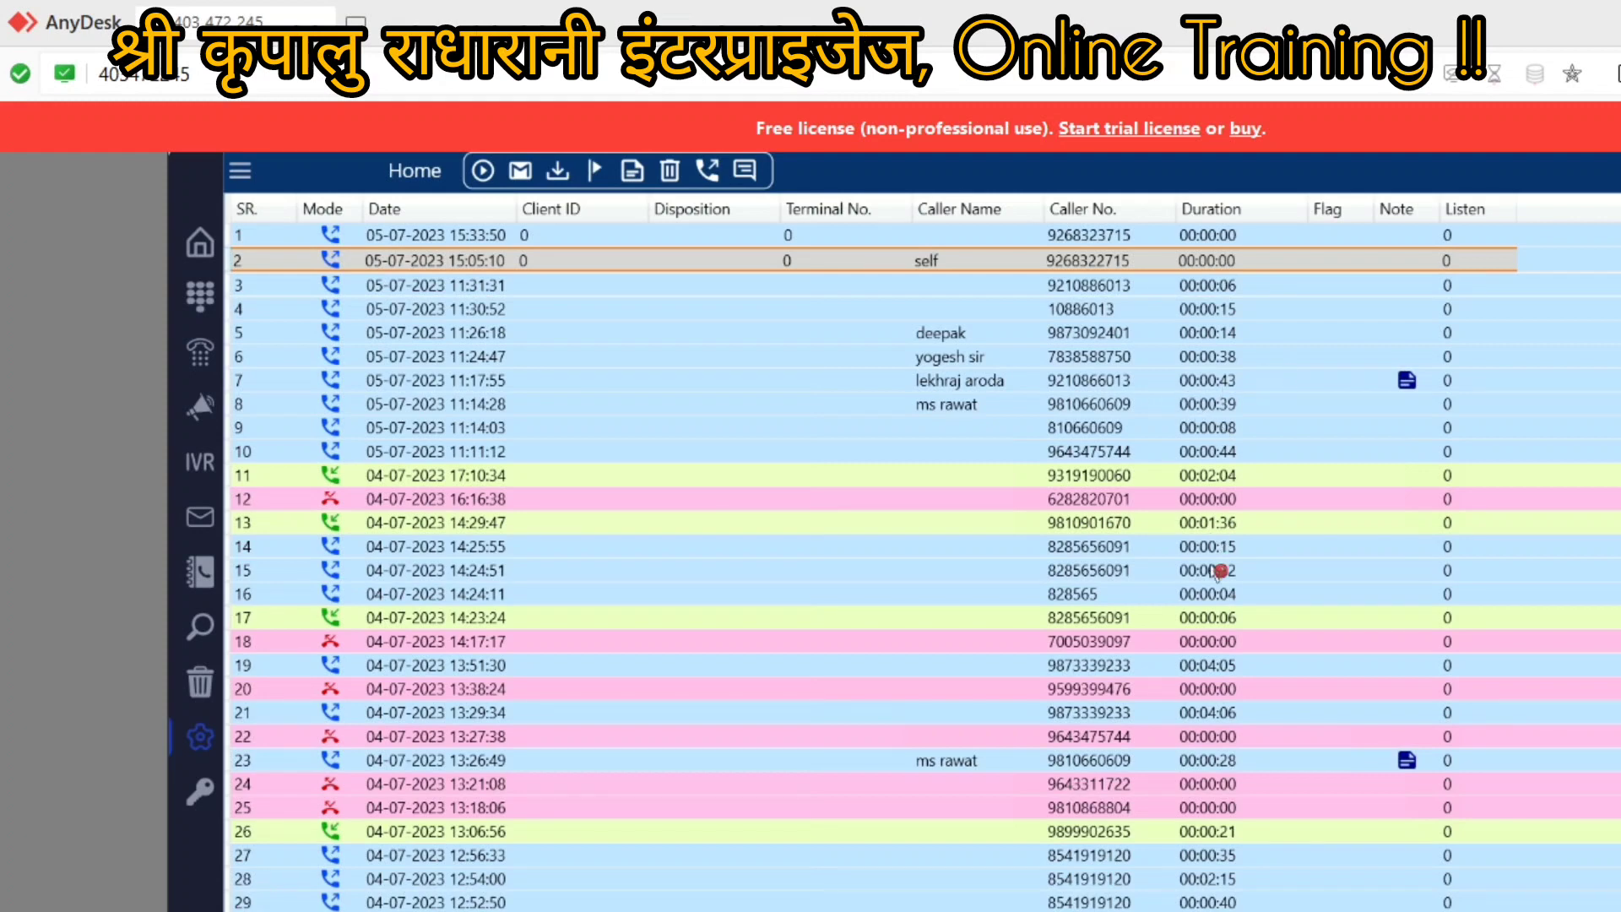
pyautogui.scroll(-6, 1205, 731)
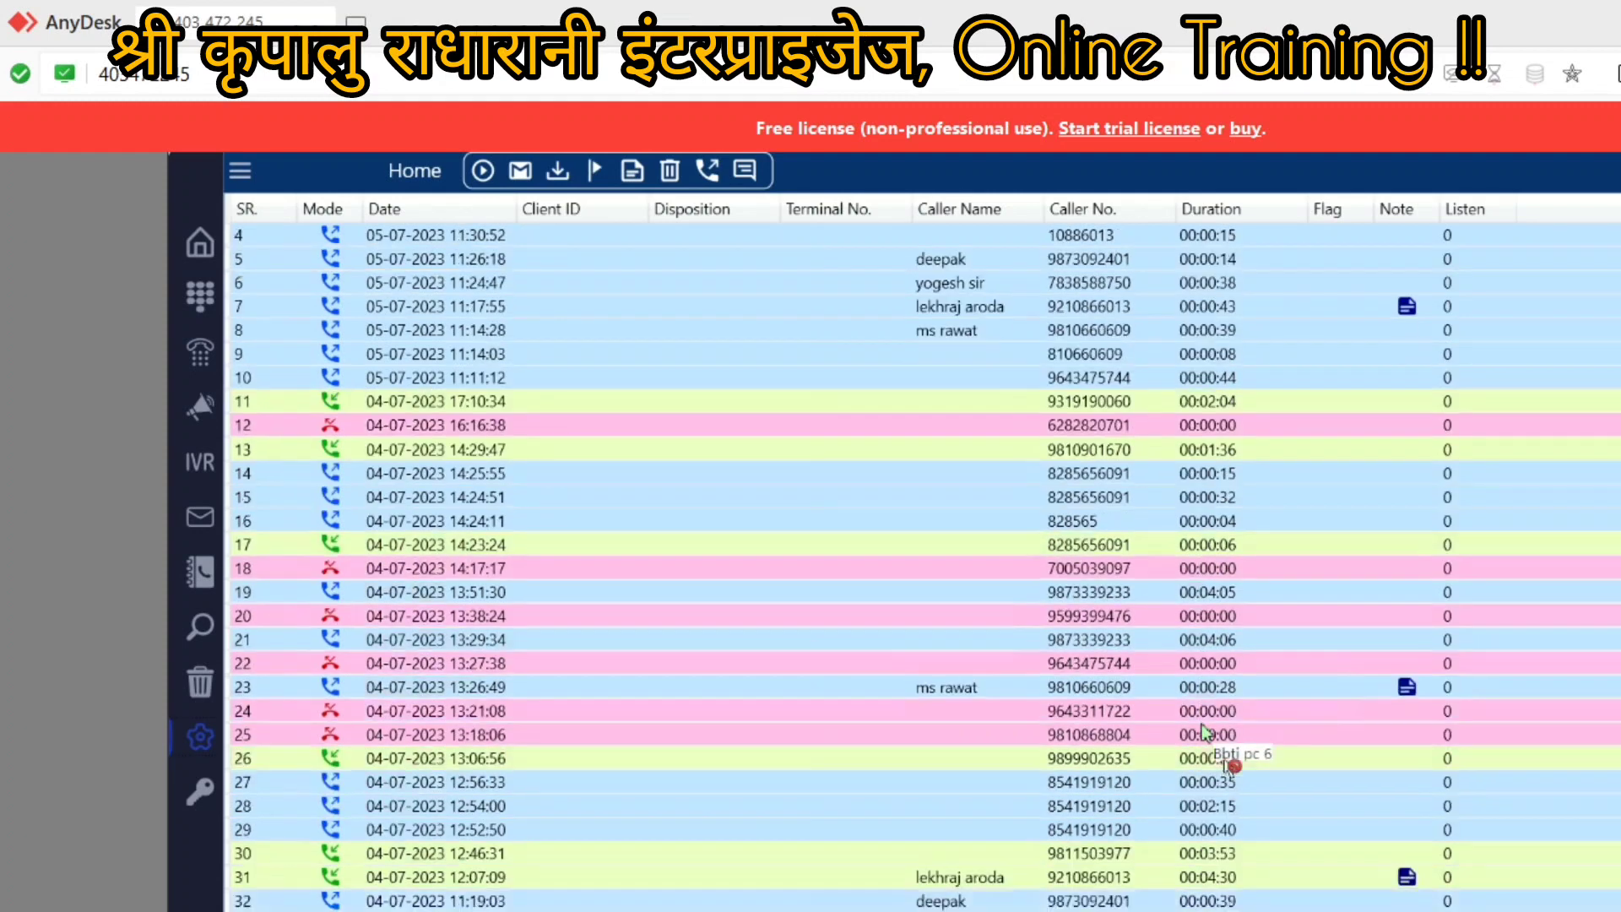
pyautogui.scroll(-3, 1234, 751)
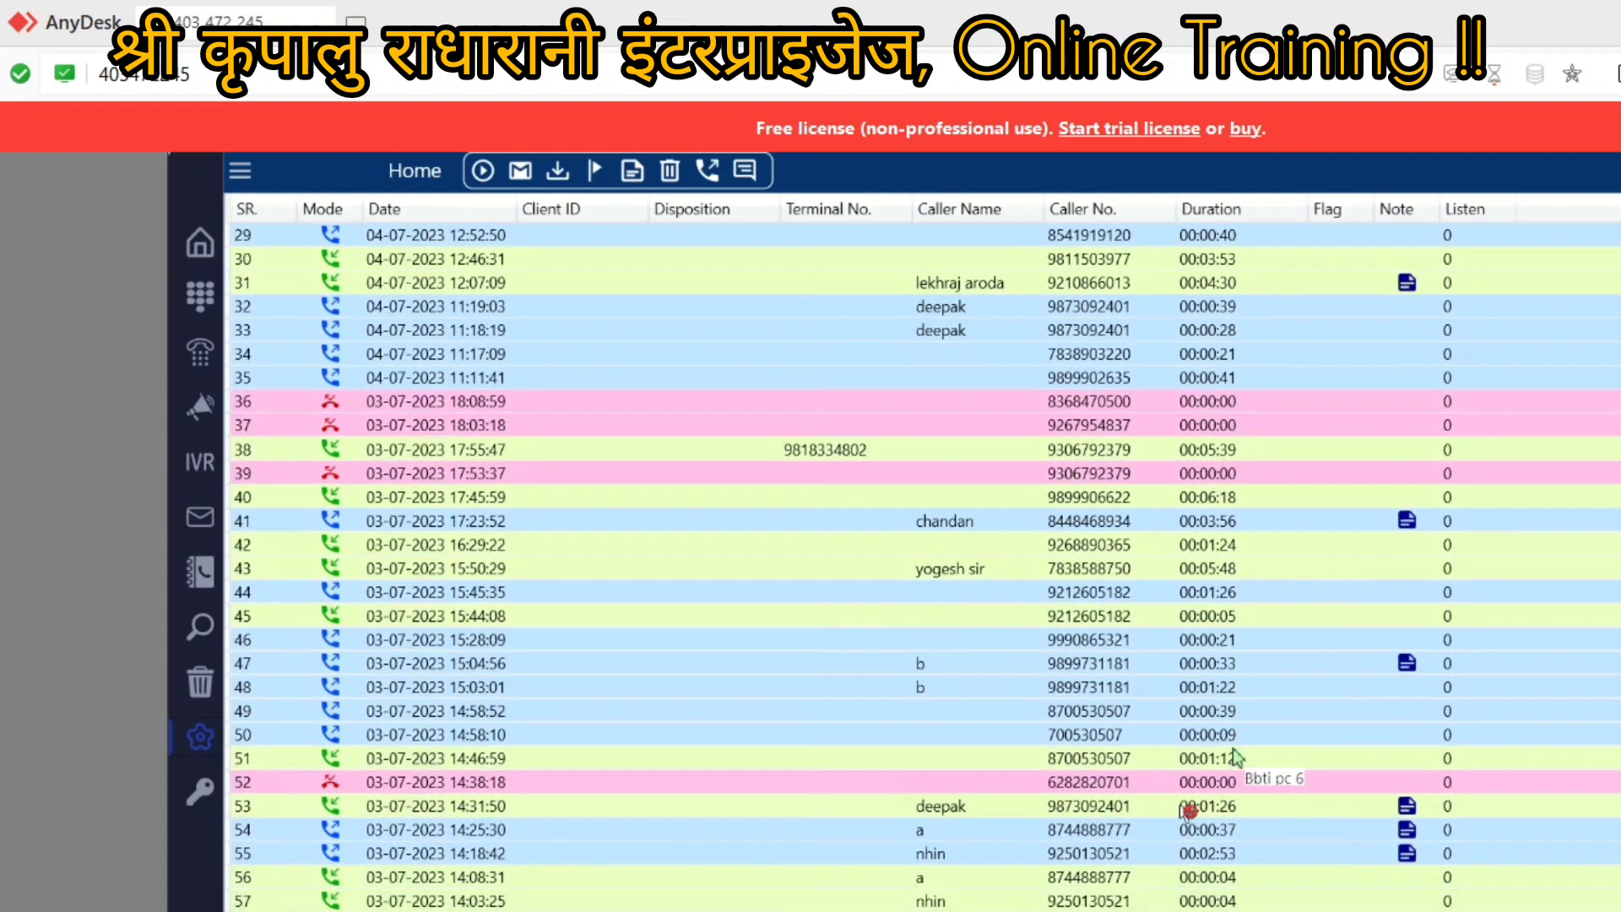
pyautogui.scroll(-4, 1235, 755)
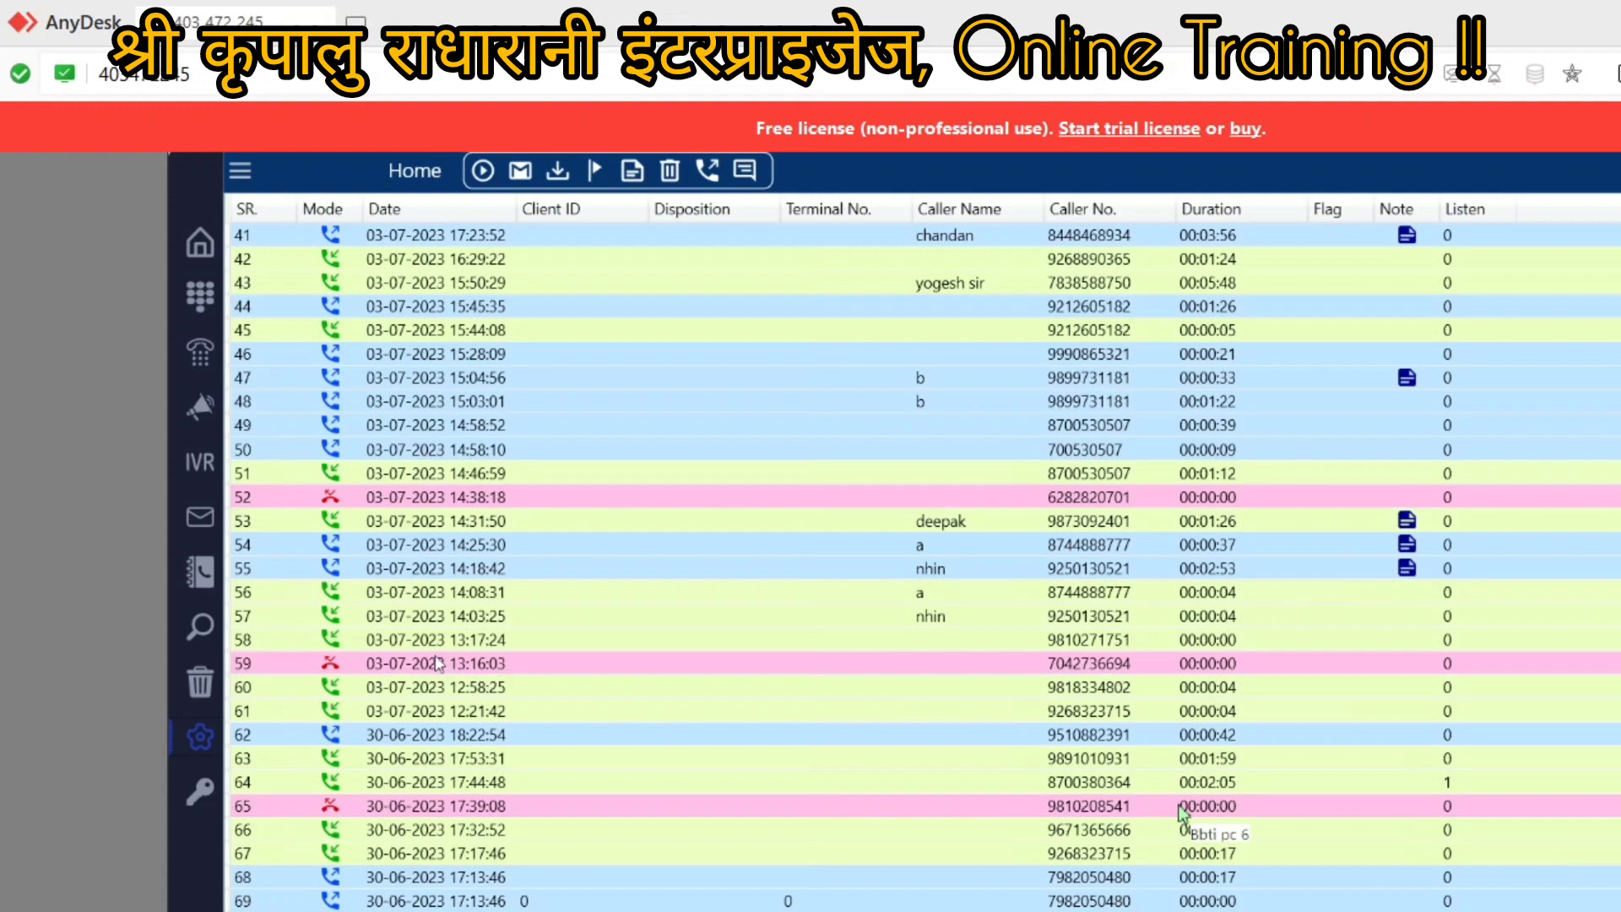
pyautogui.scroll(13, 457, 598)
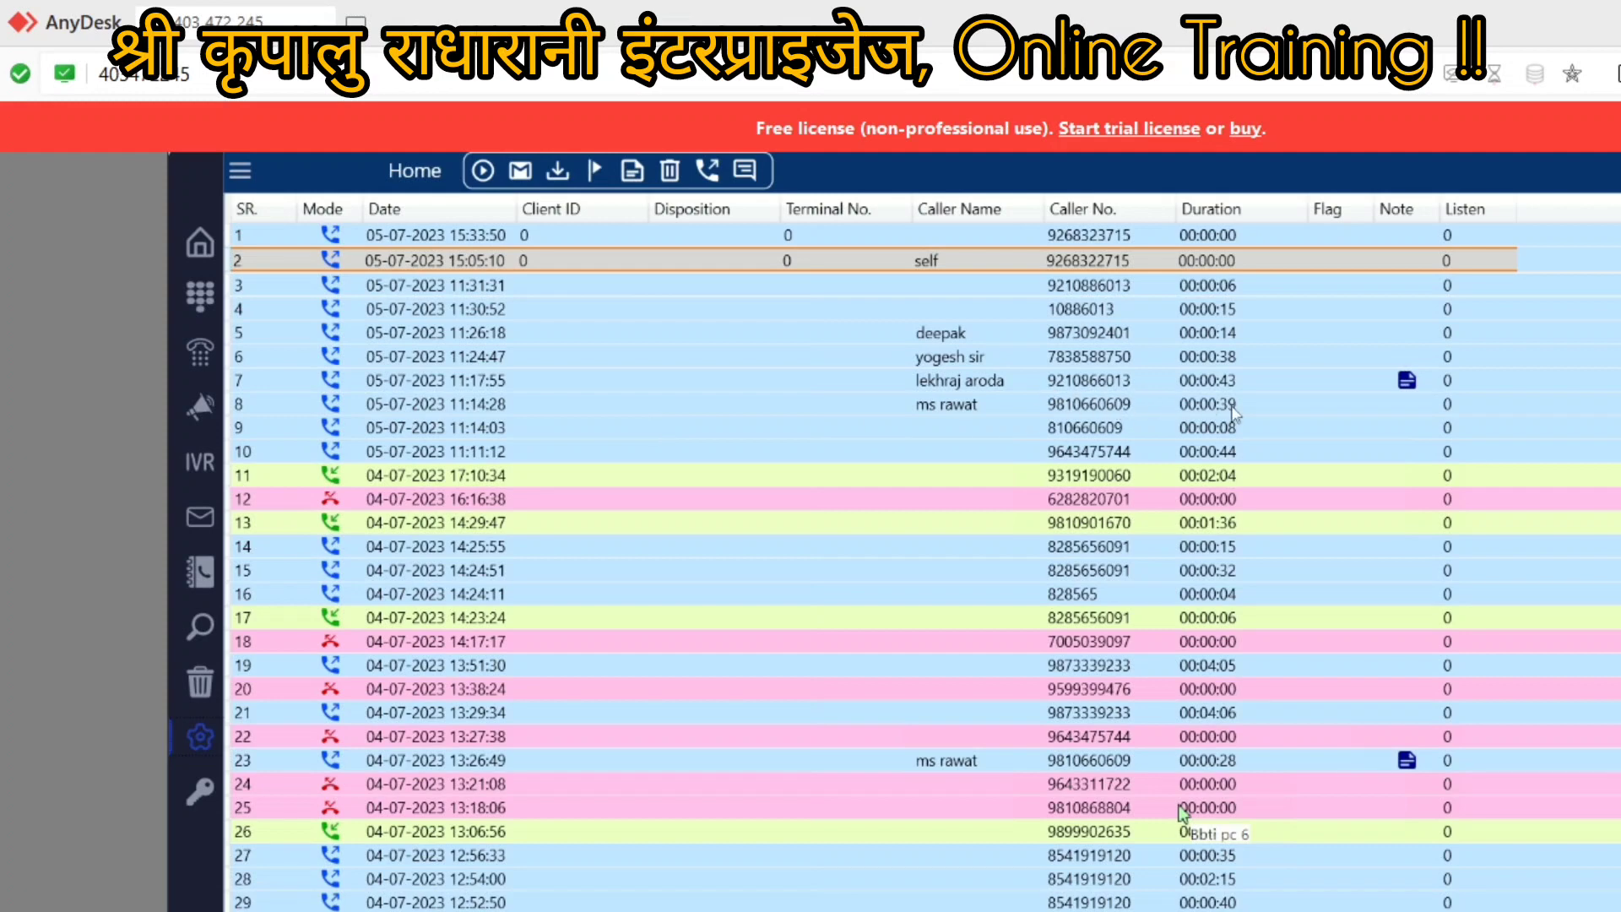
pyautogui.click(1225, 287)
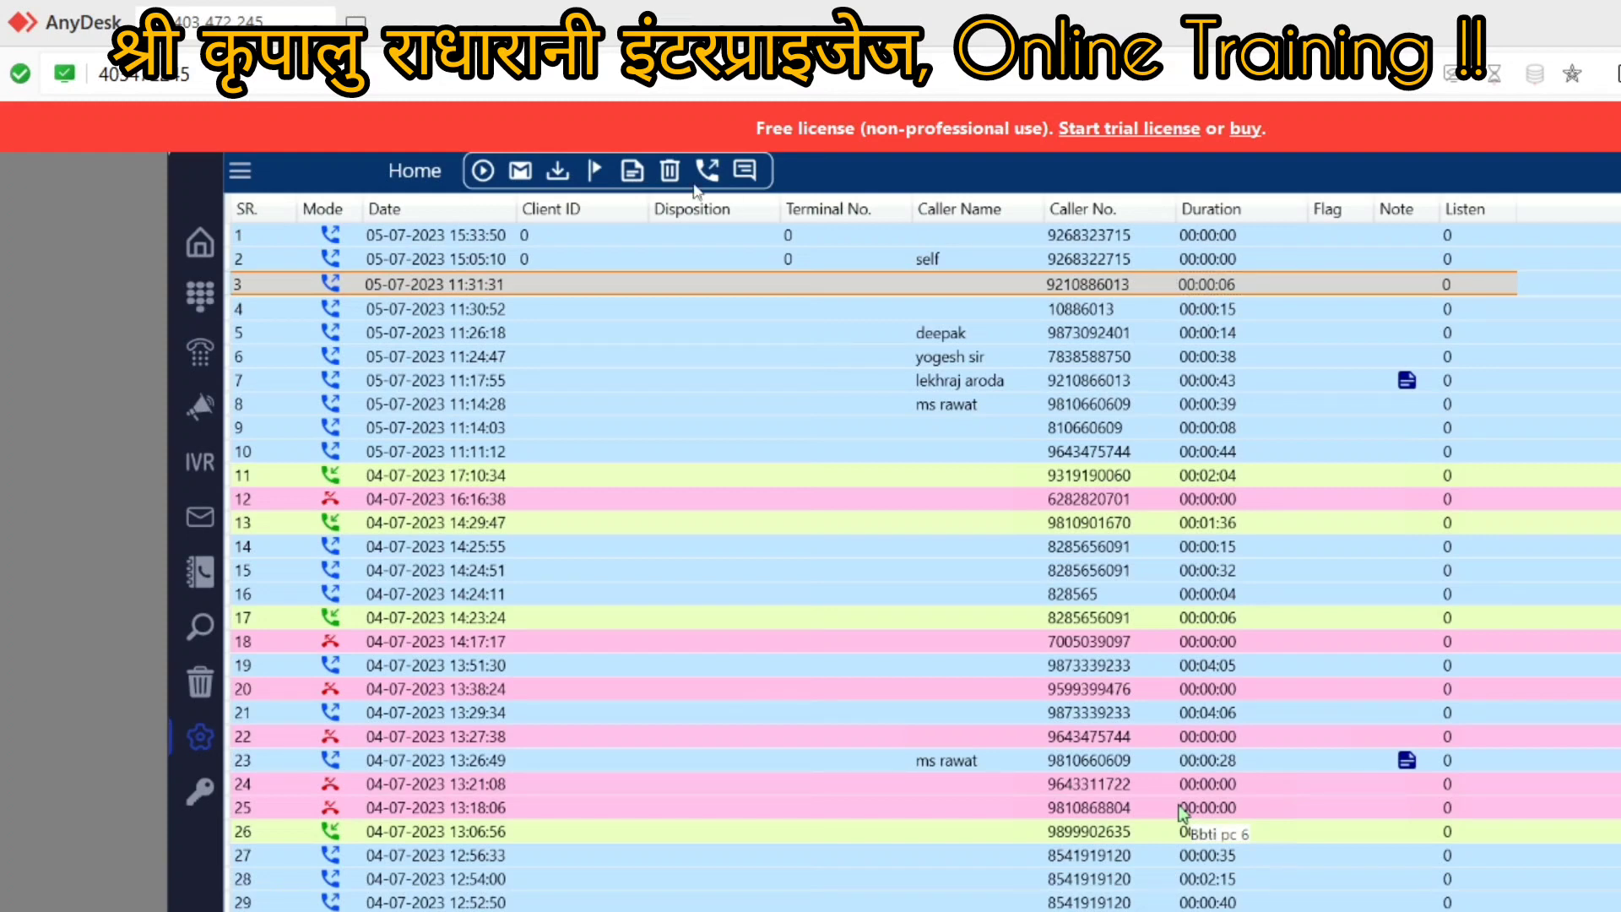
pyautogui.click(483, 172)
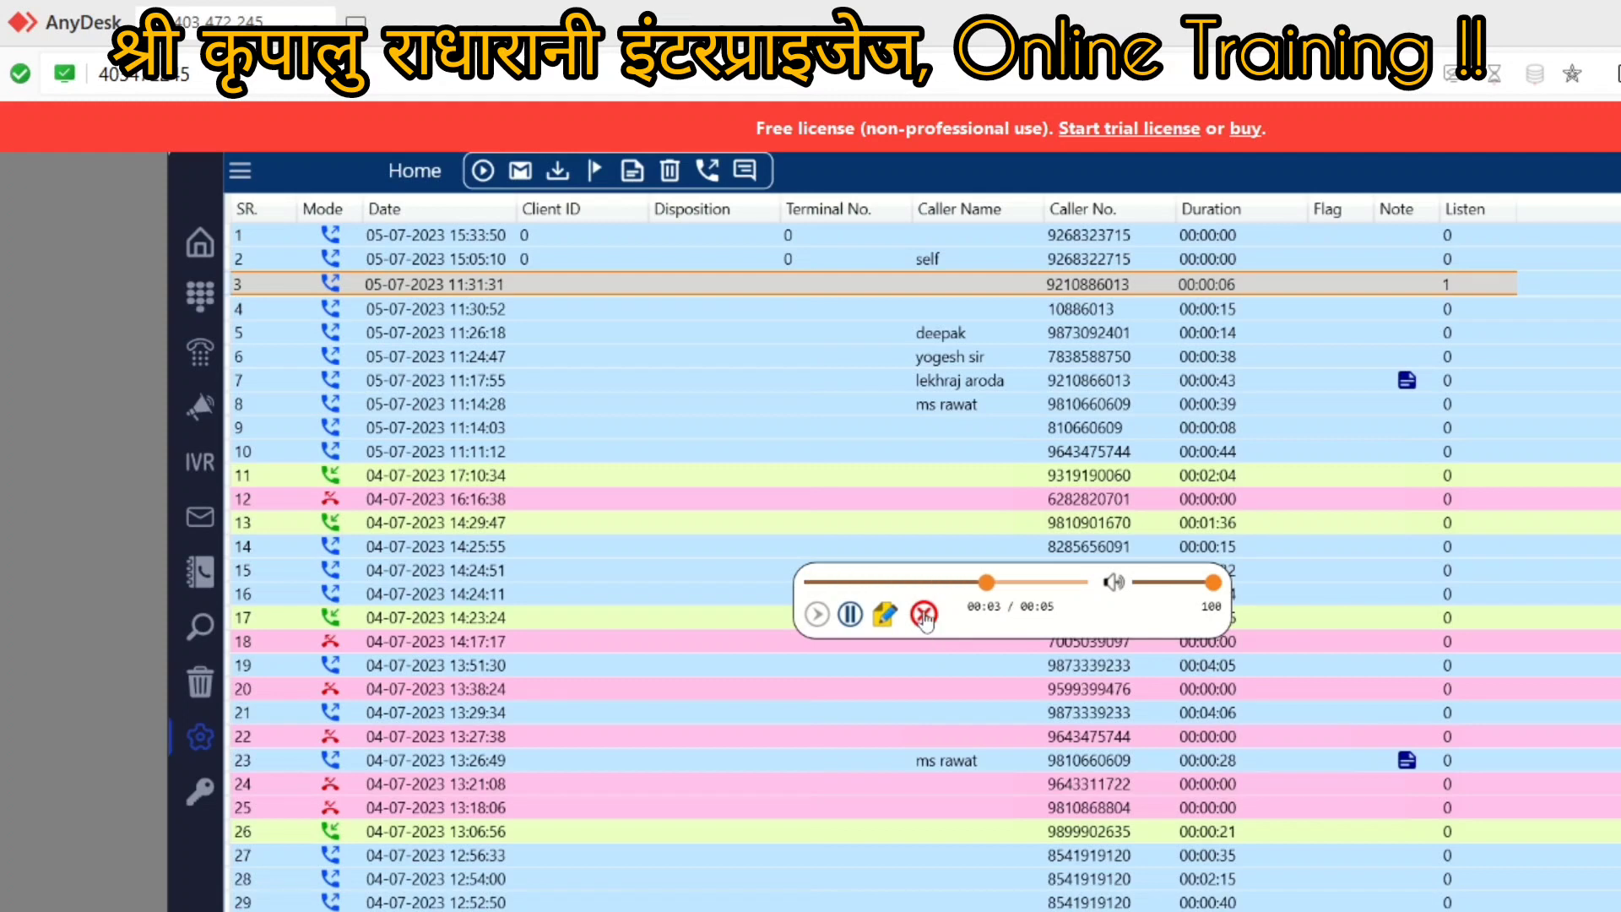
pyautogui.click(925, 614)
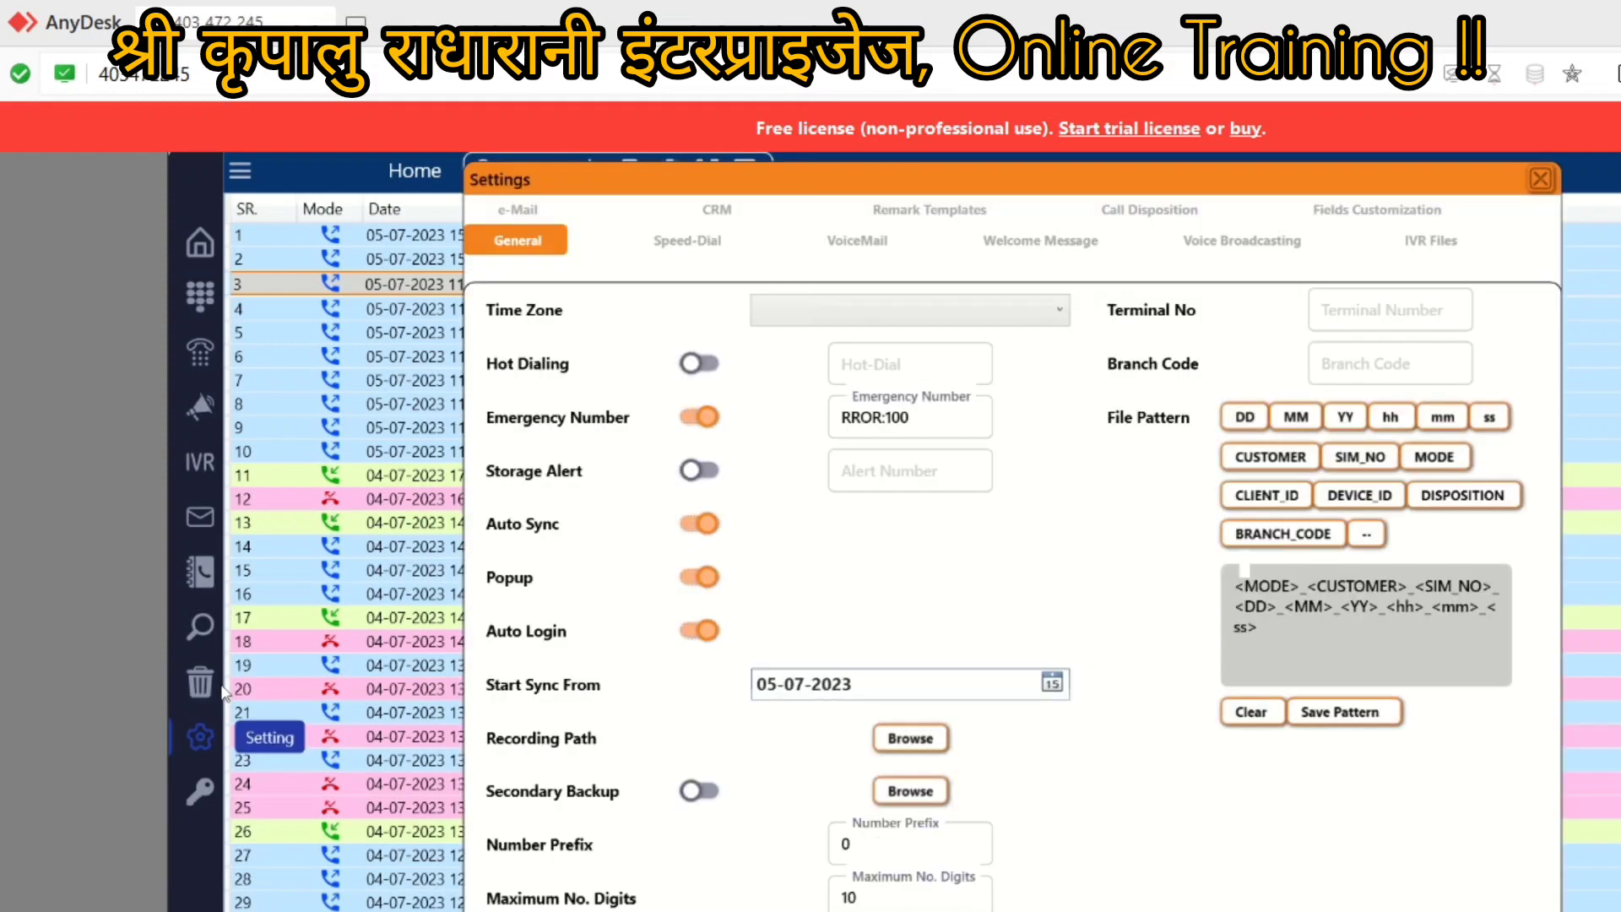
# Step: Reopen Settings and set the Start Sync From date to 03-07-2023
pyautogui.click(221, 658)
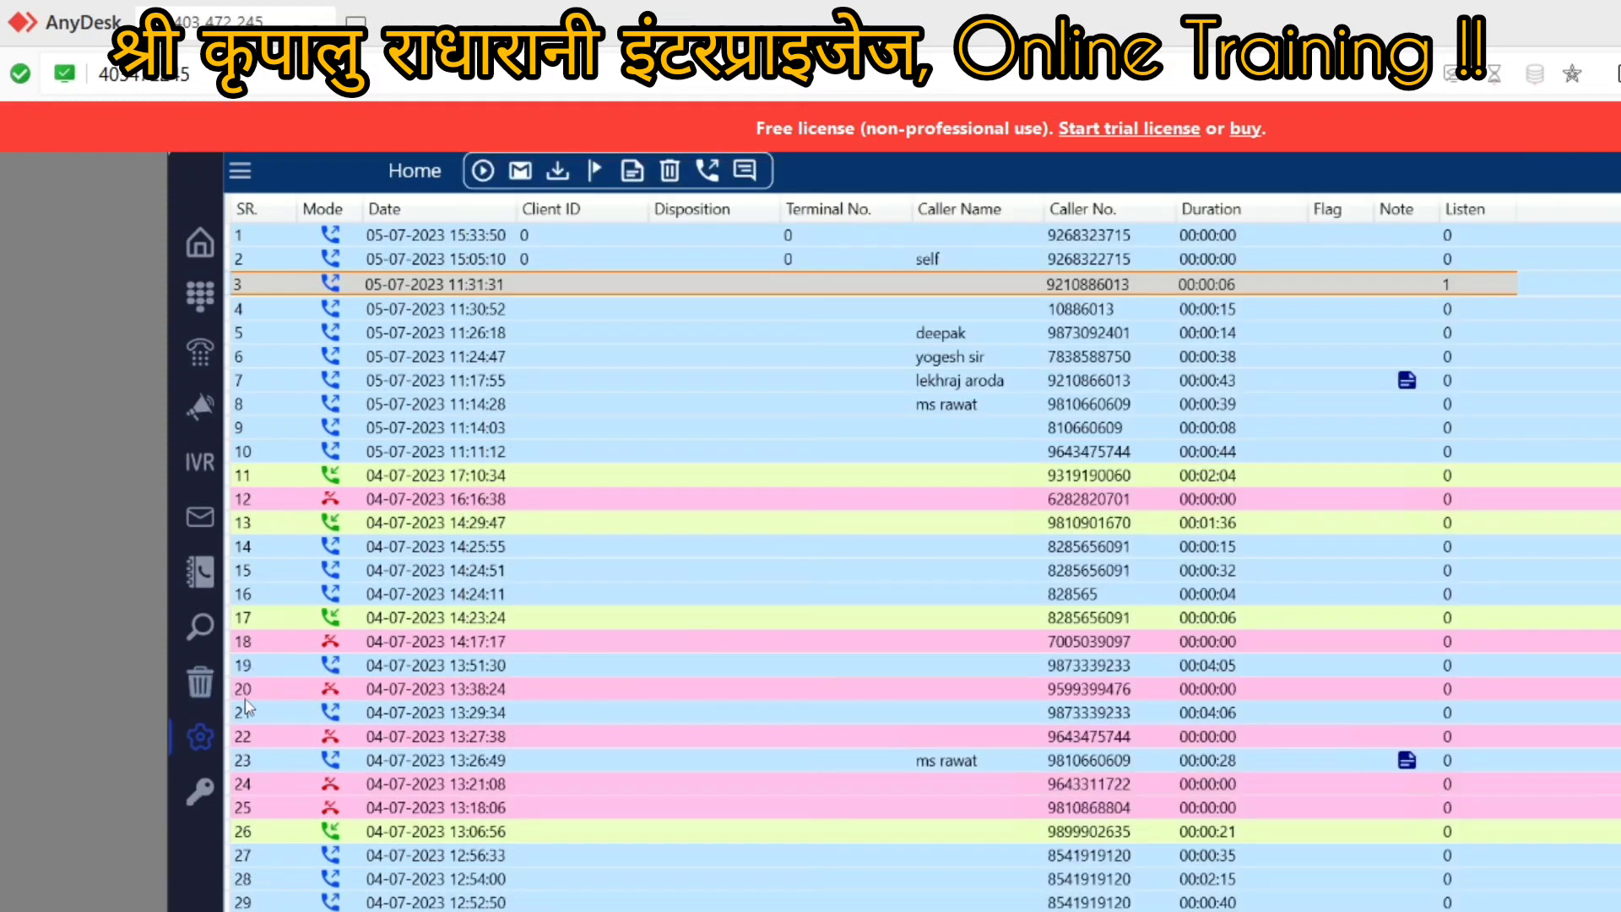
pyautogui.click(203, 738)
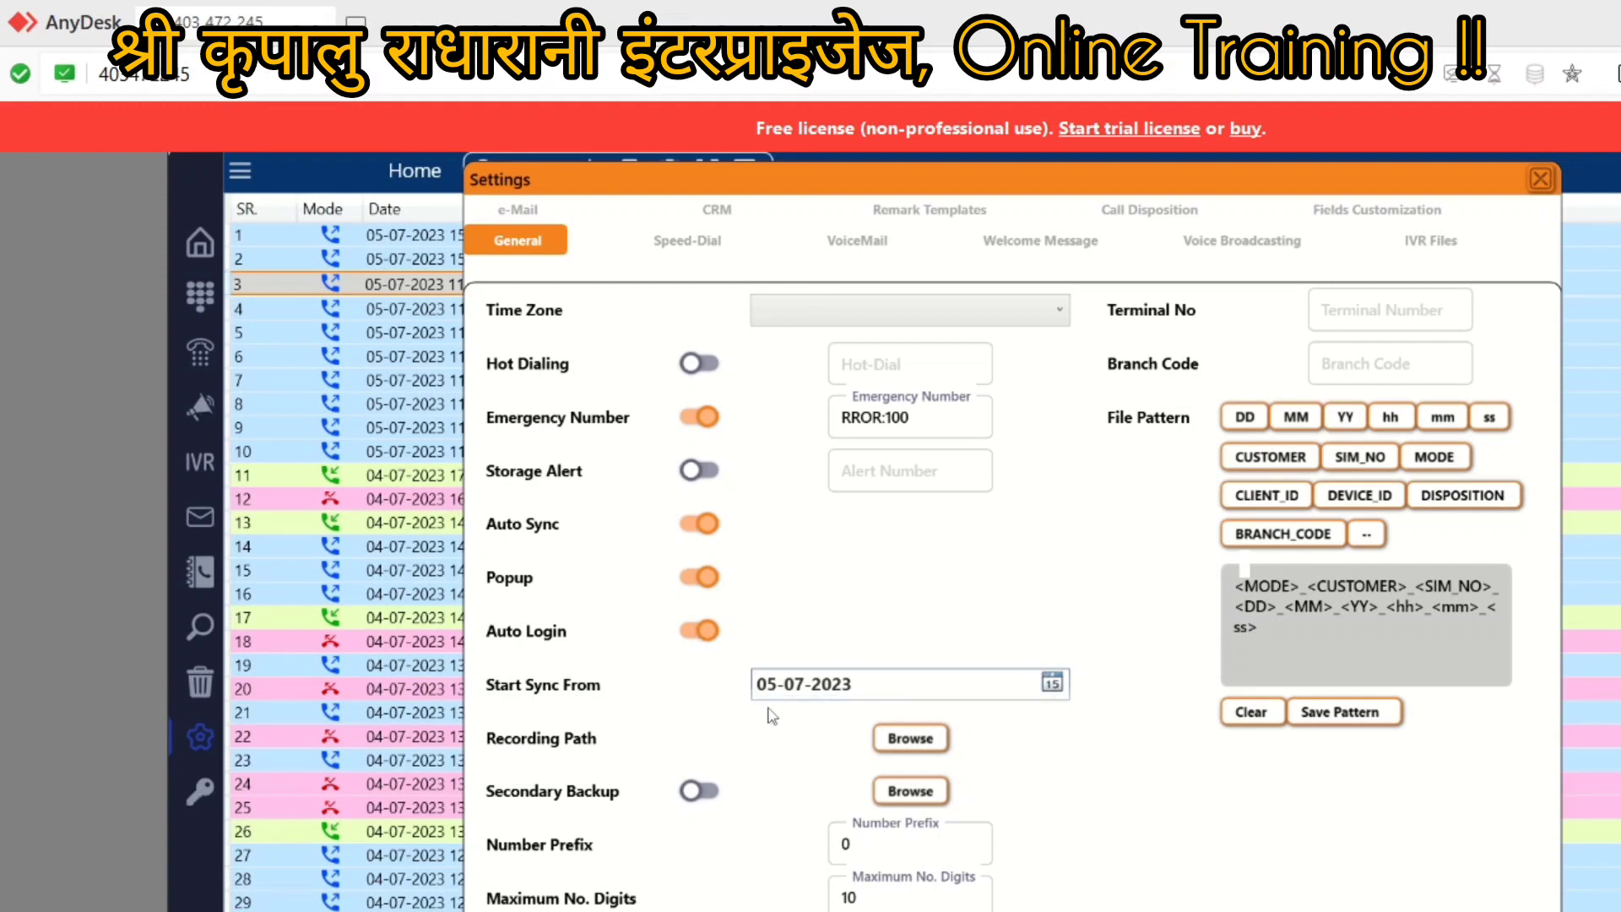
pyautogui.click(1051, 686)
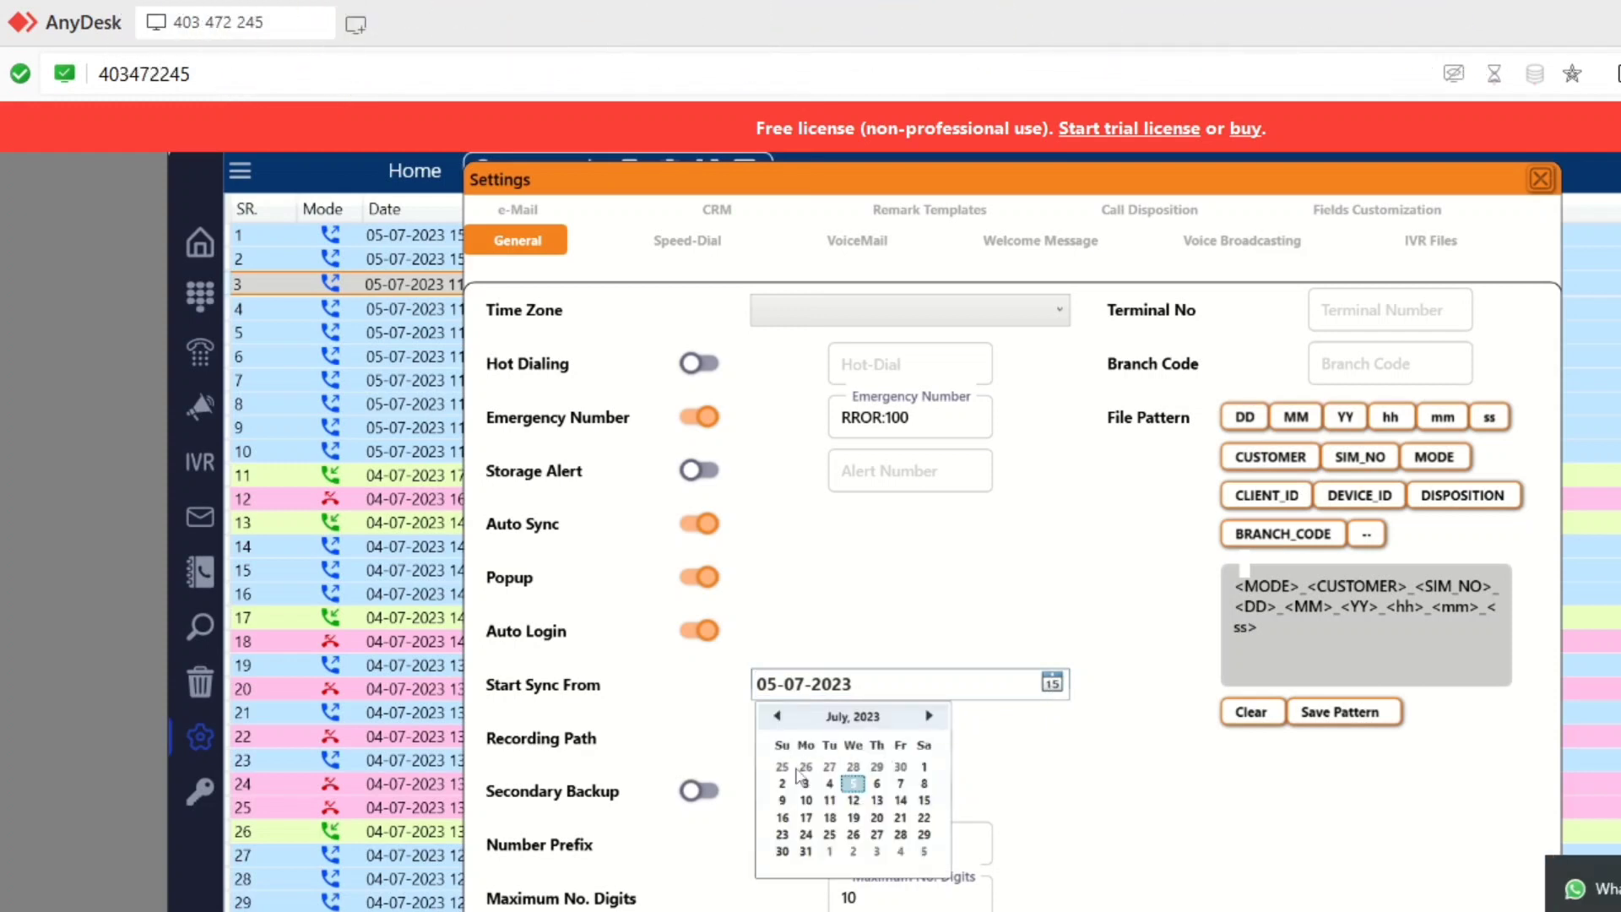
pyautogui.click(925, 766)
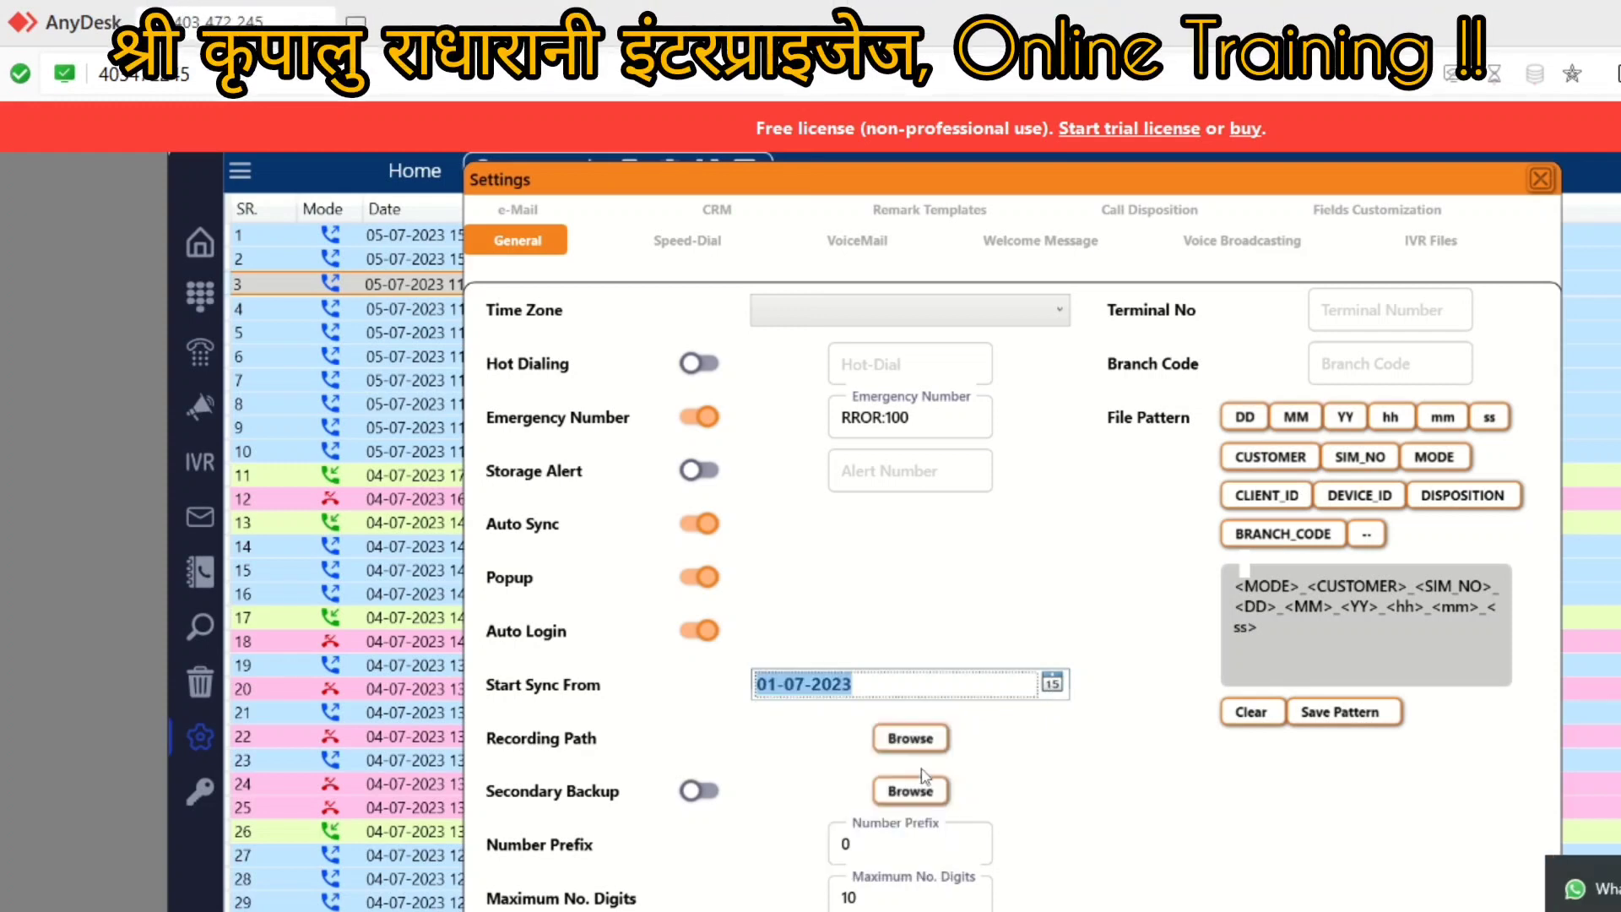
pyautogui.click(1165, 782)
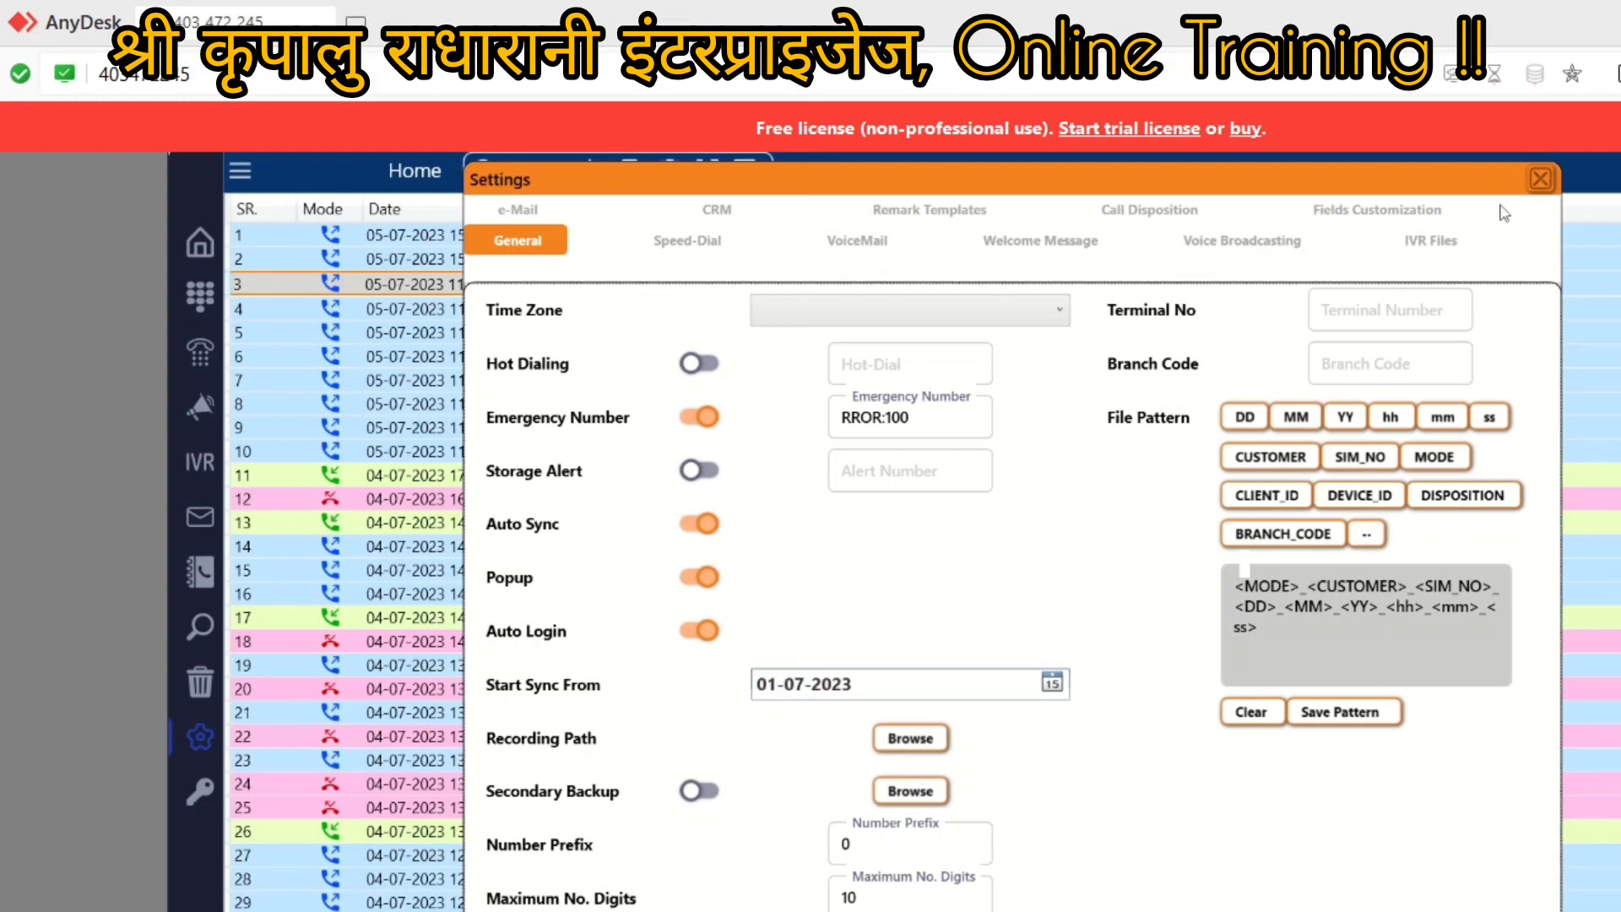
# Step: Save the file-name pattern, close Settings, and reopen it to verify before closing
pyautogui.click(1307, 719)
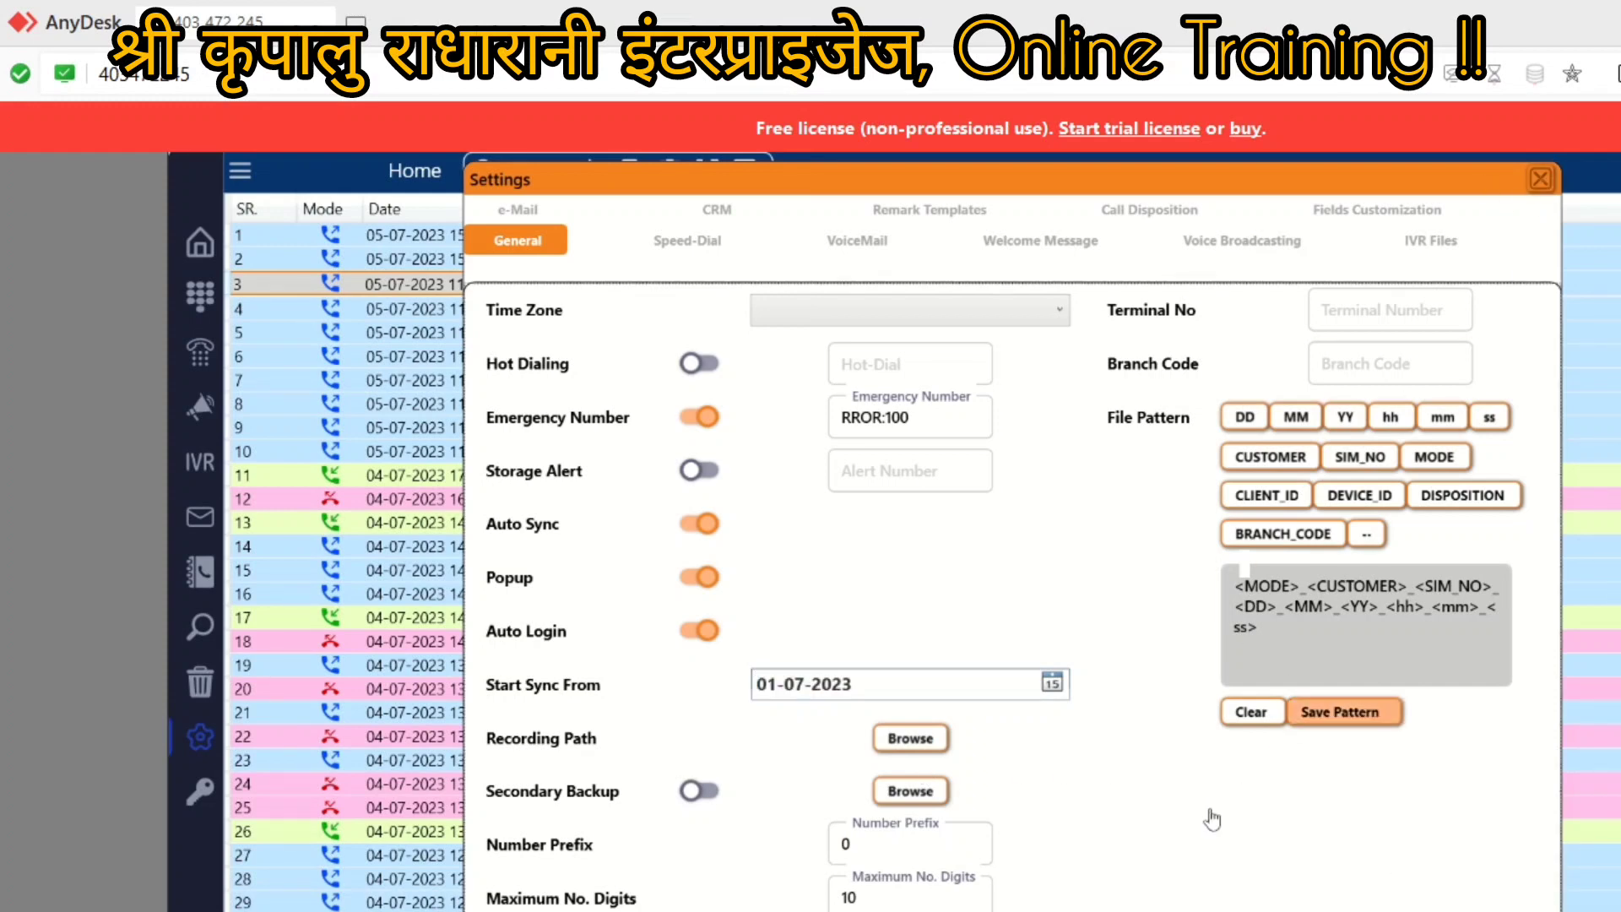
pyautogui.click(1538, 180)
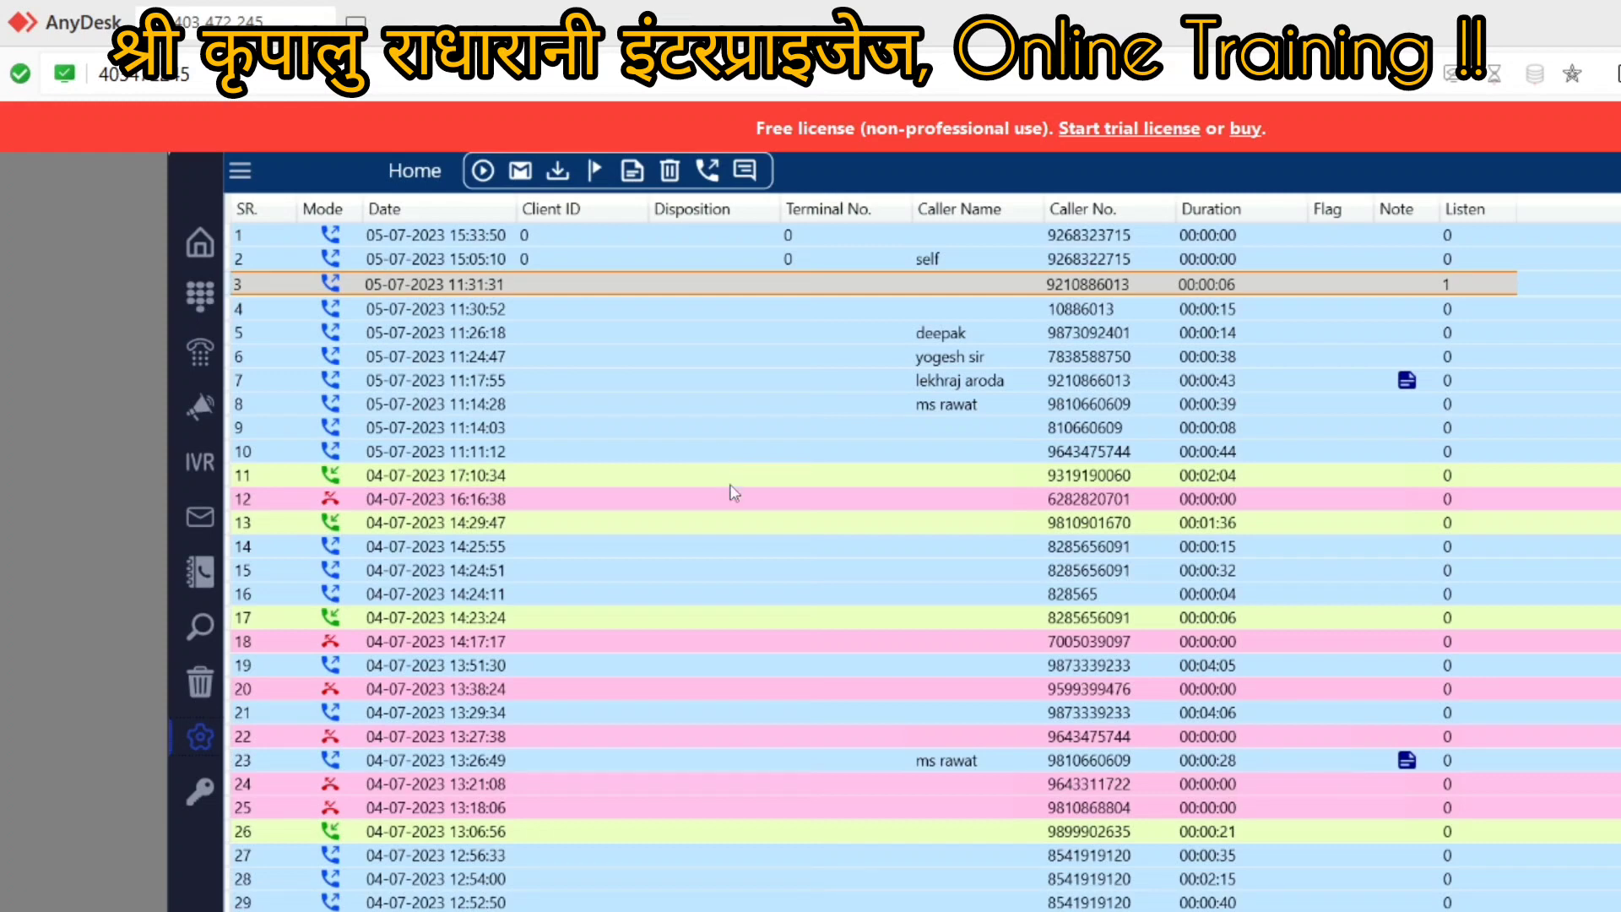
pyautogui.click(192, 737)
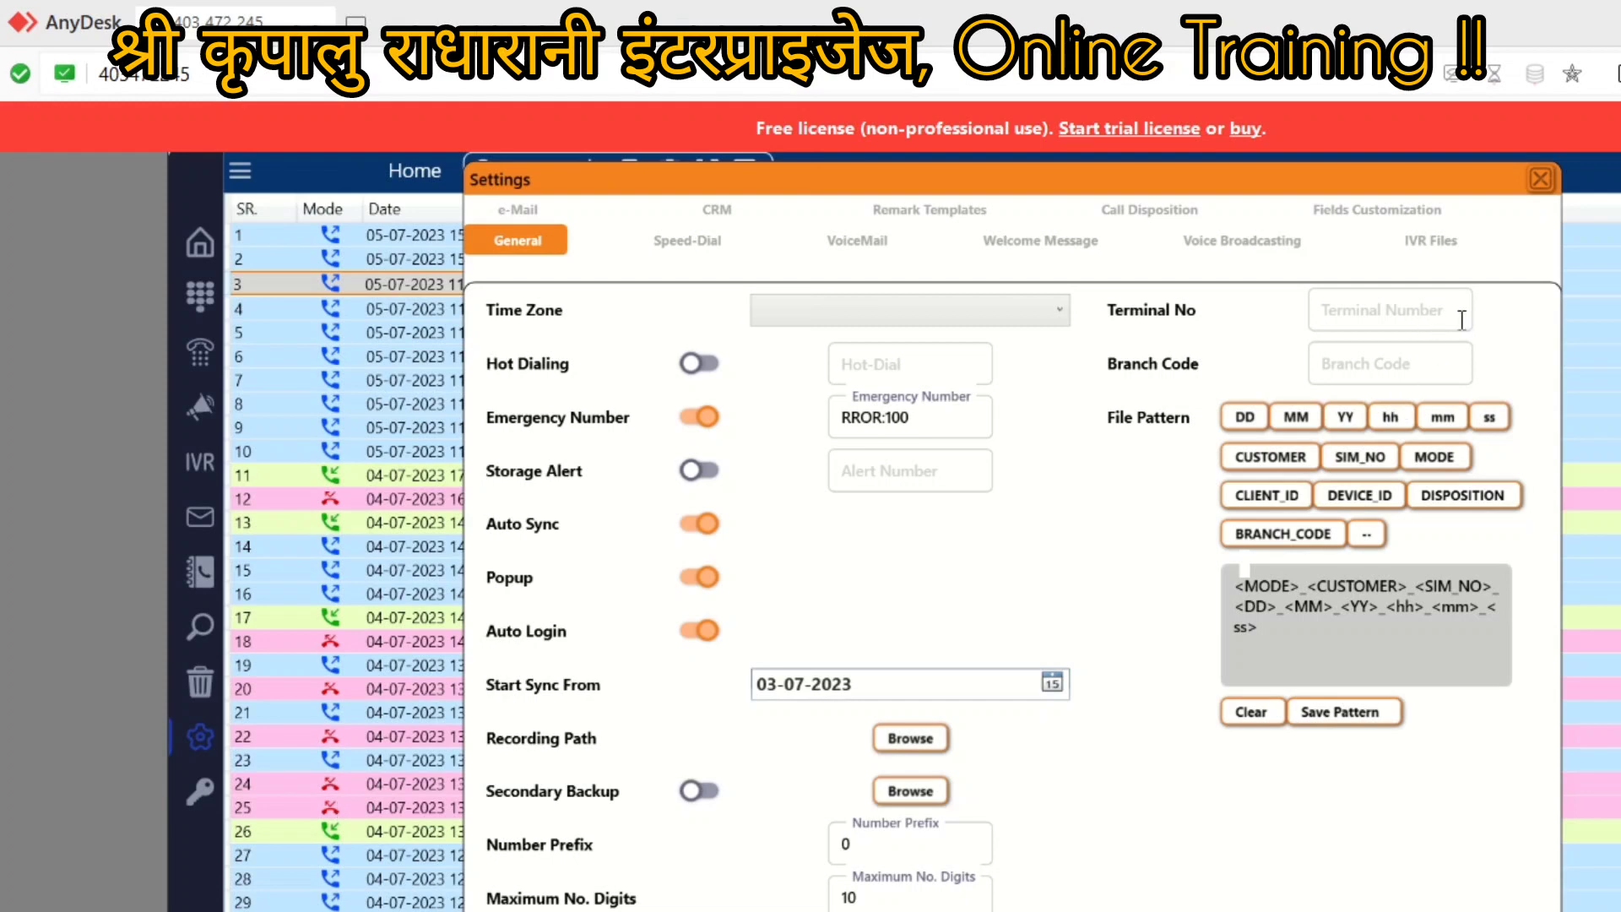
pyautogui.click(1538, 180)
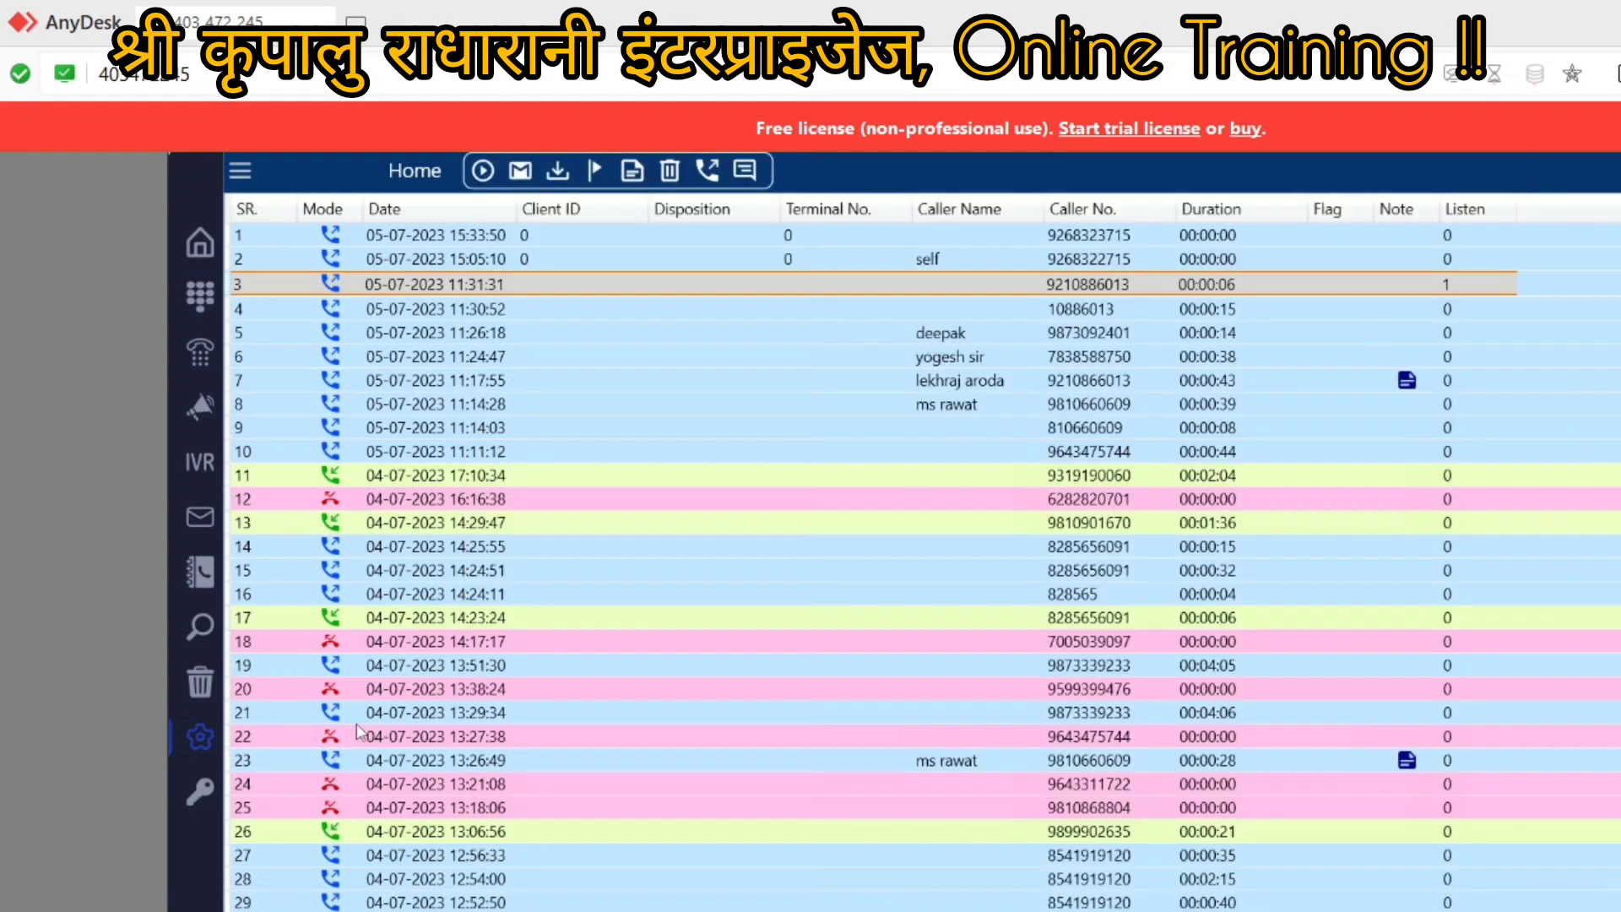
pyautogui.click(197, 682)
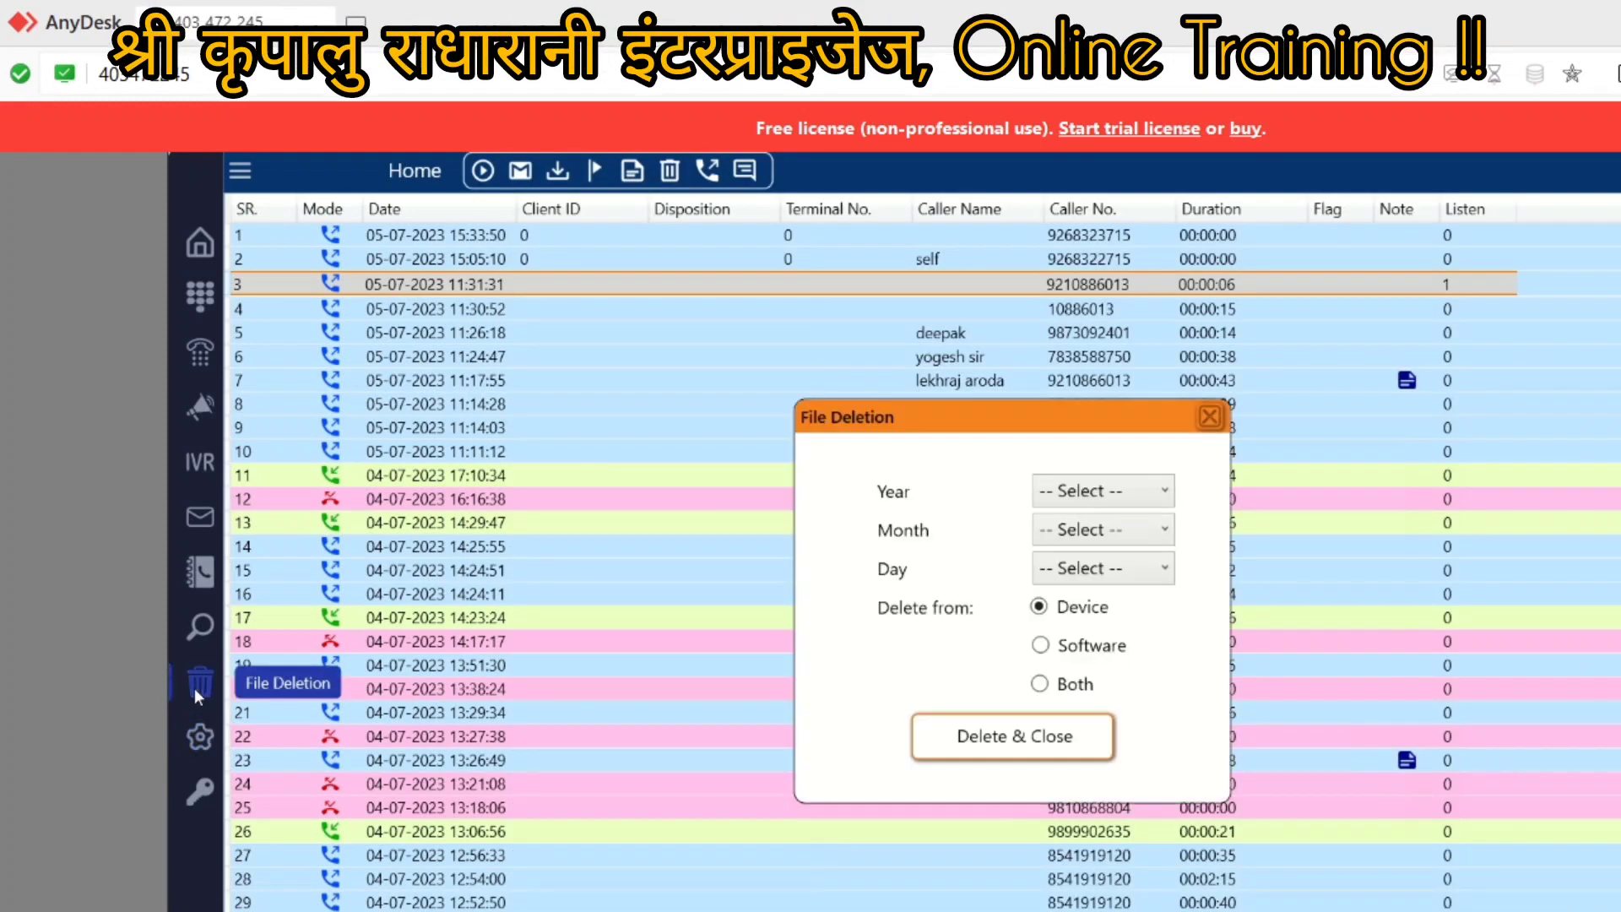
pyautogui.click(1083, 499)
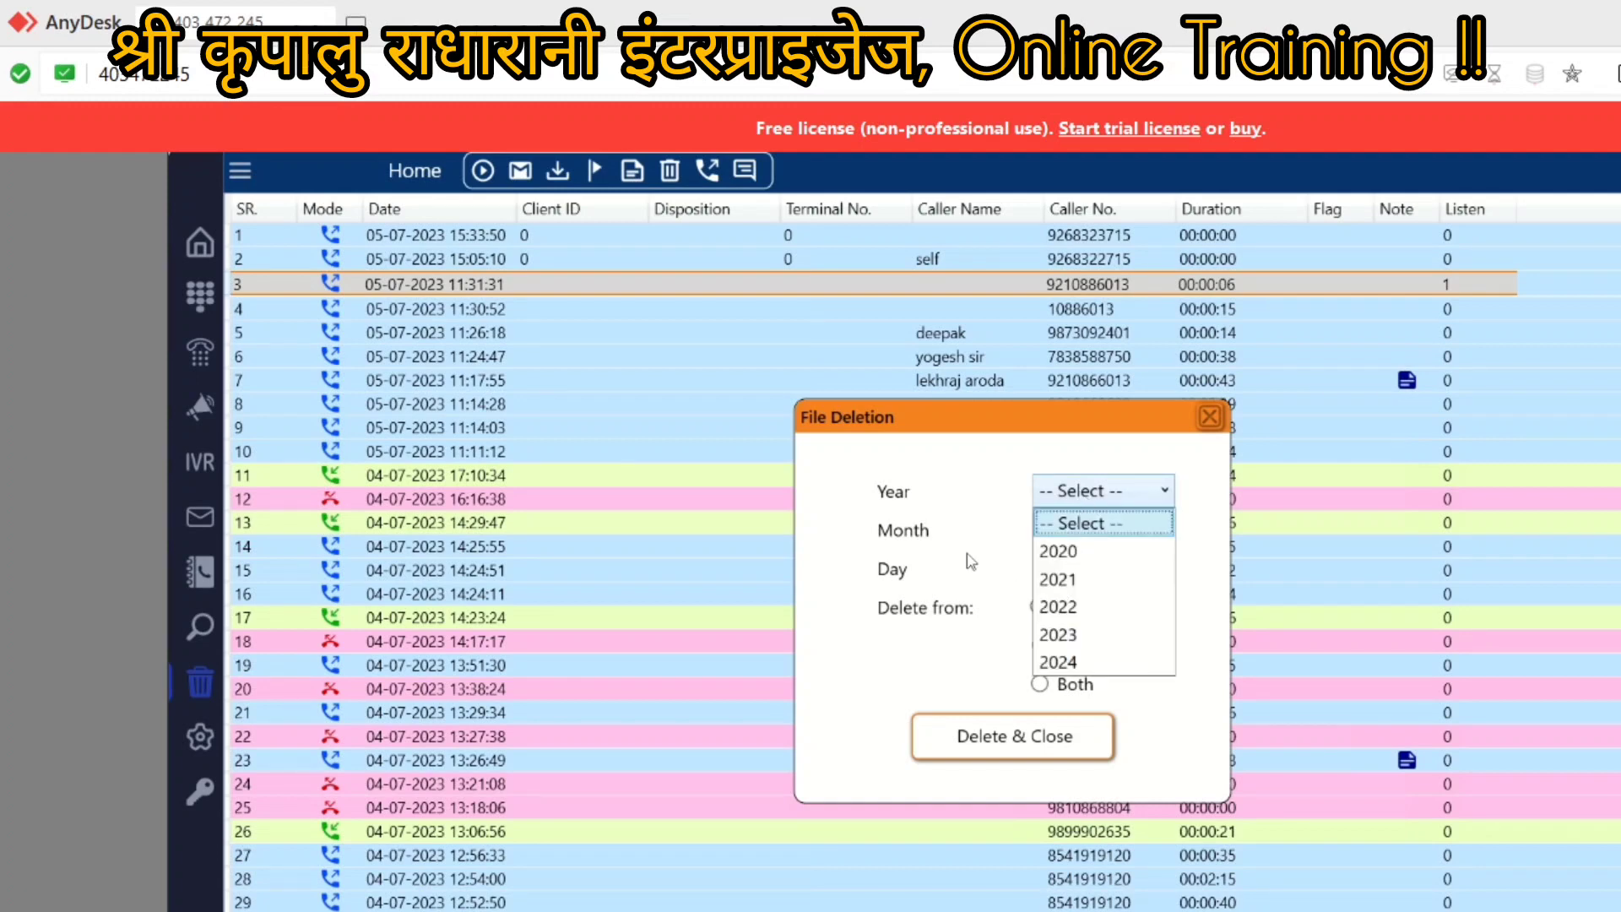
pyautogui.click(920, 680)
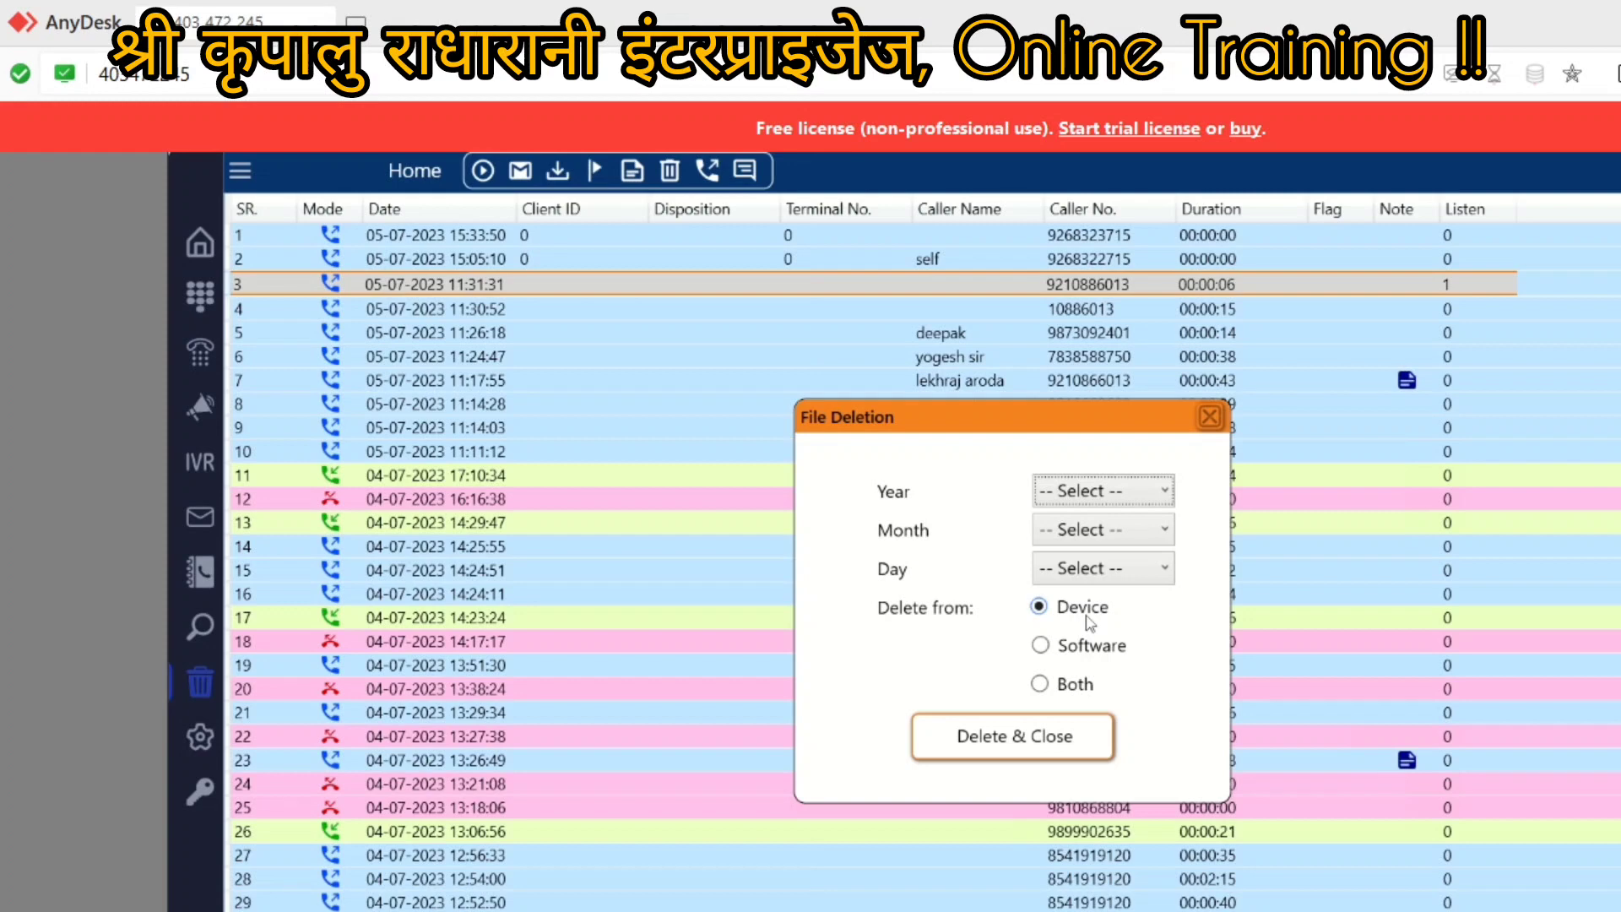
pyautogui.click(1209, 419)
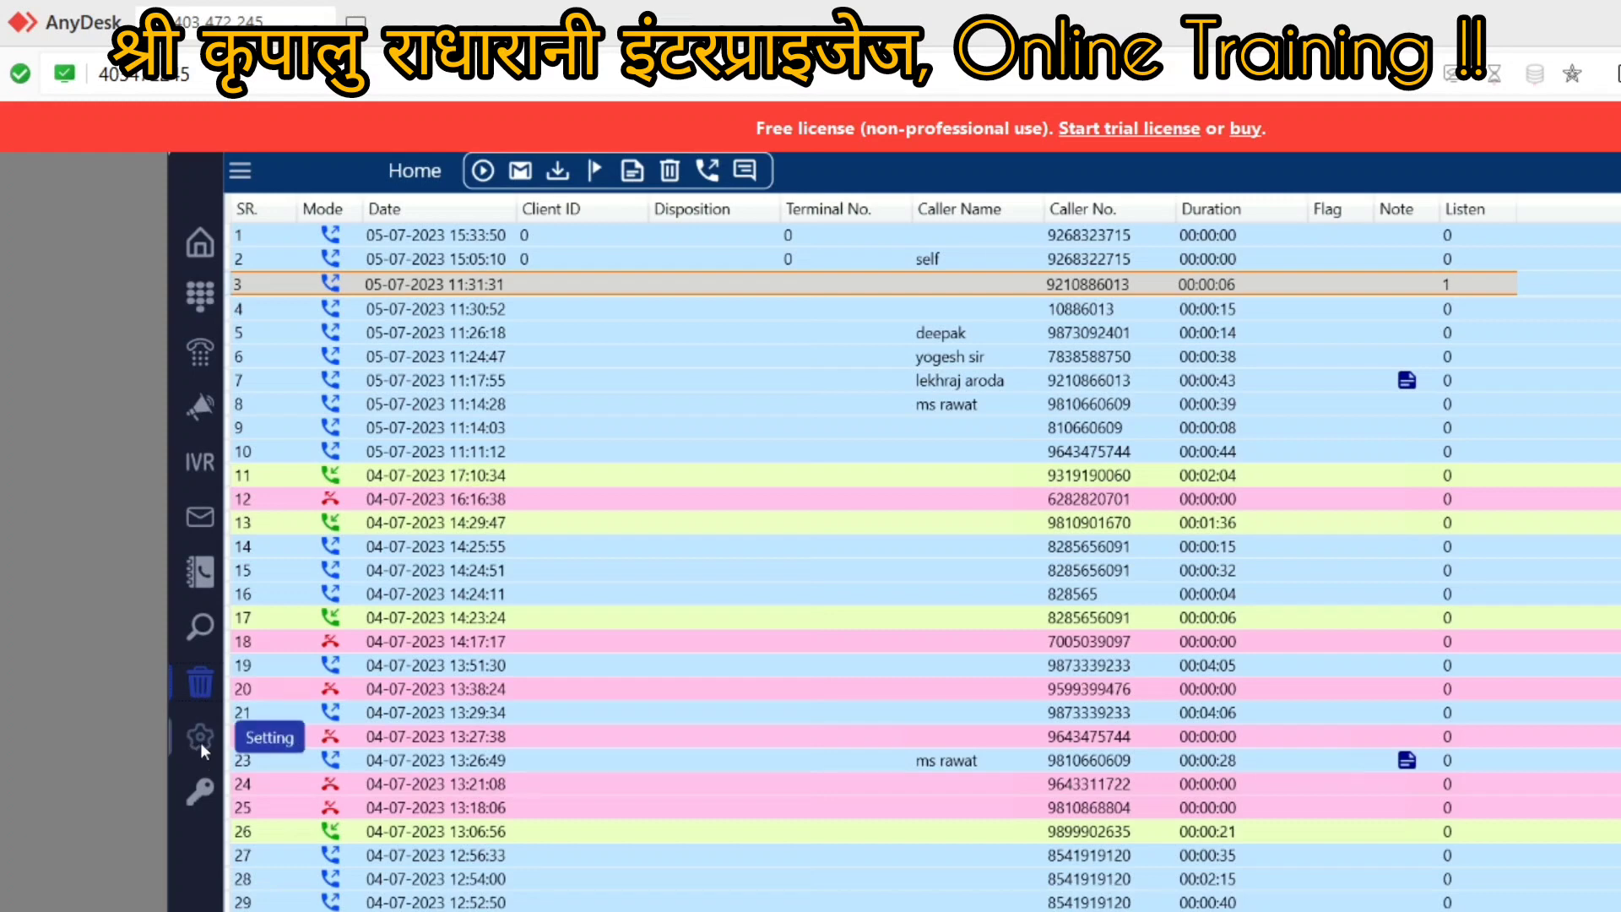
# Step: Open Search Records and search for today's calls
pyautogui.click(201, 625)
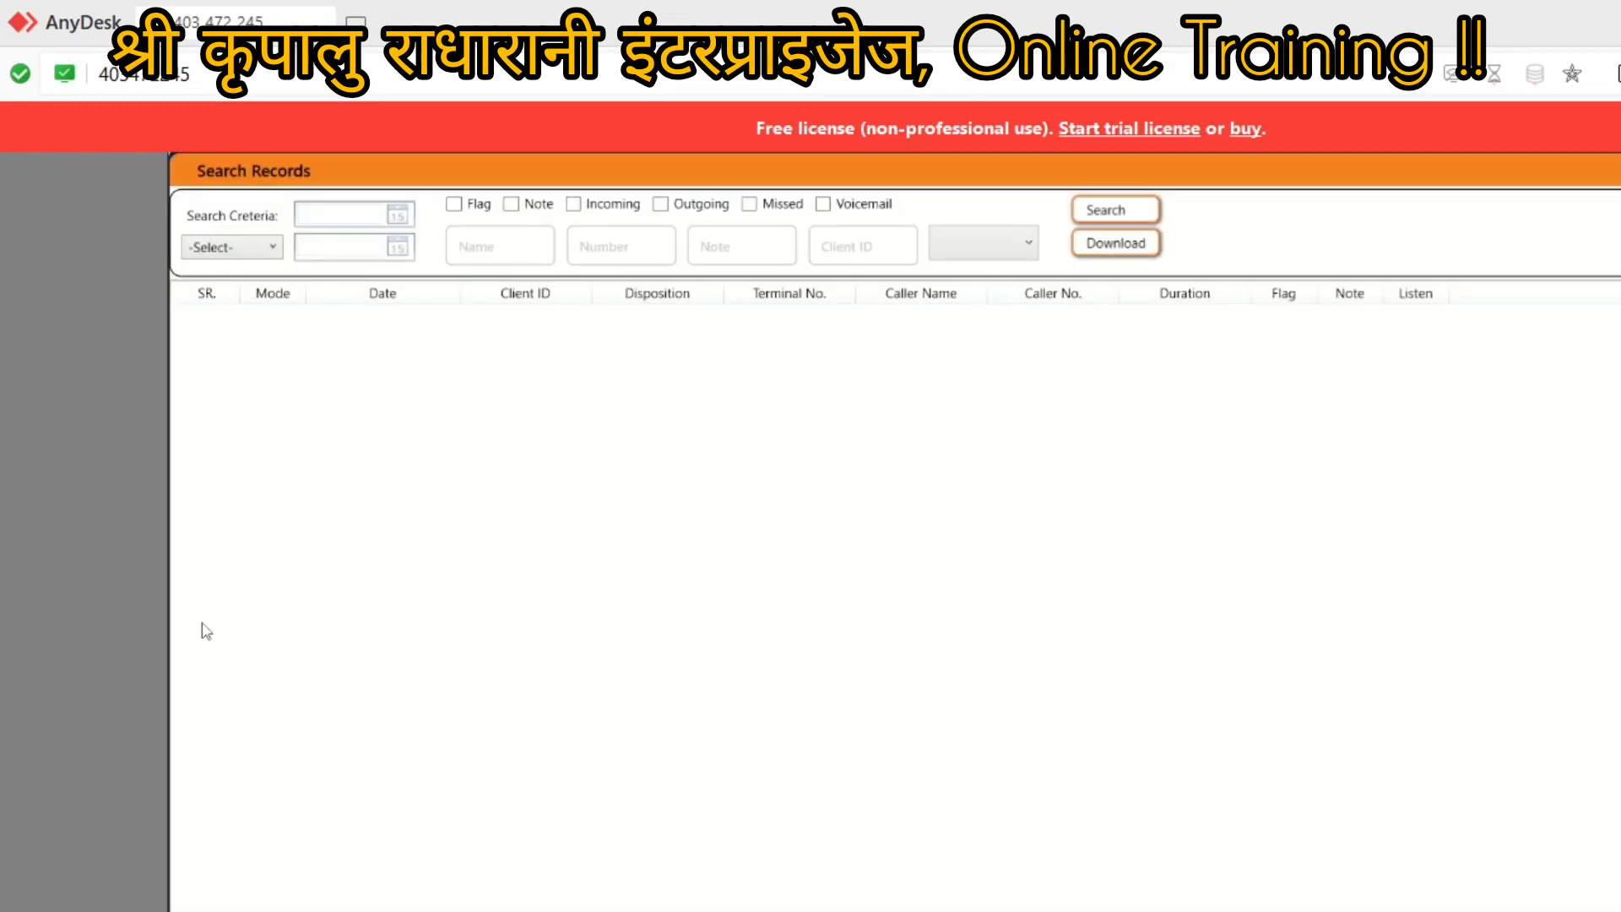
pyautogui.click(222, 252)
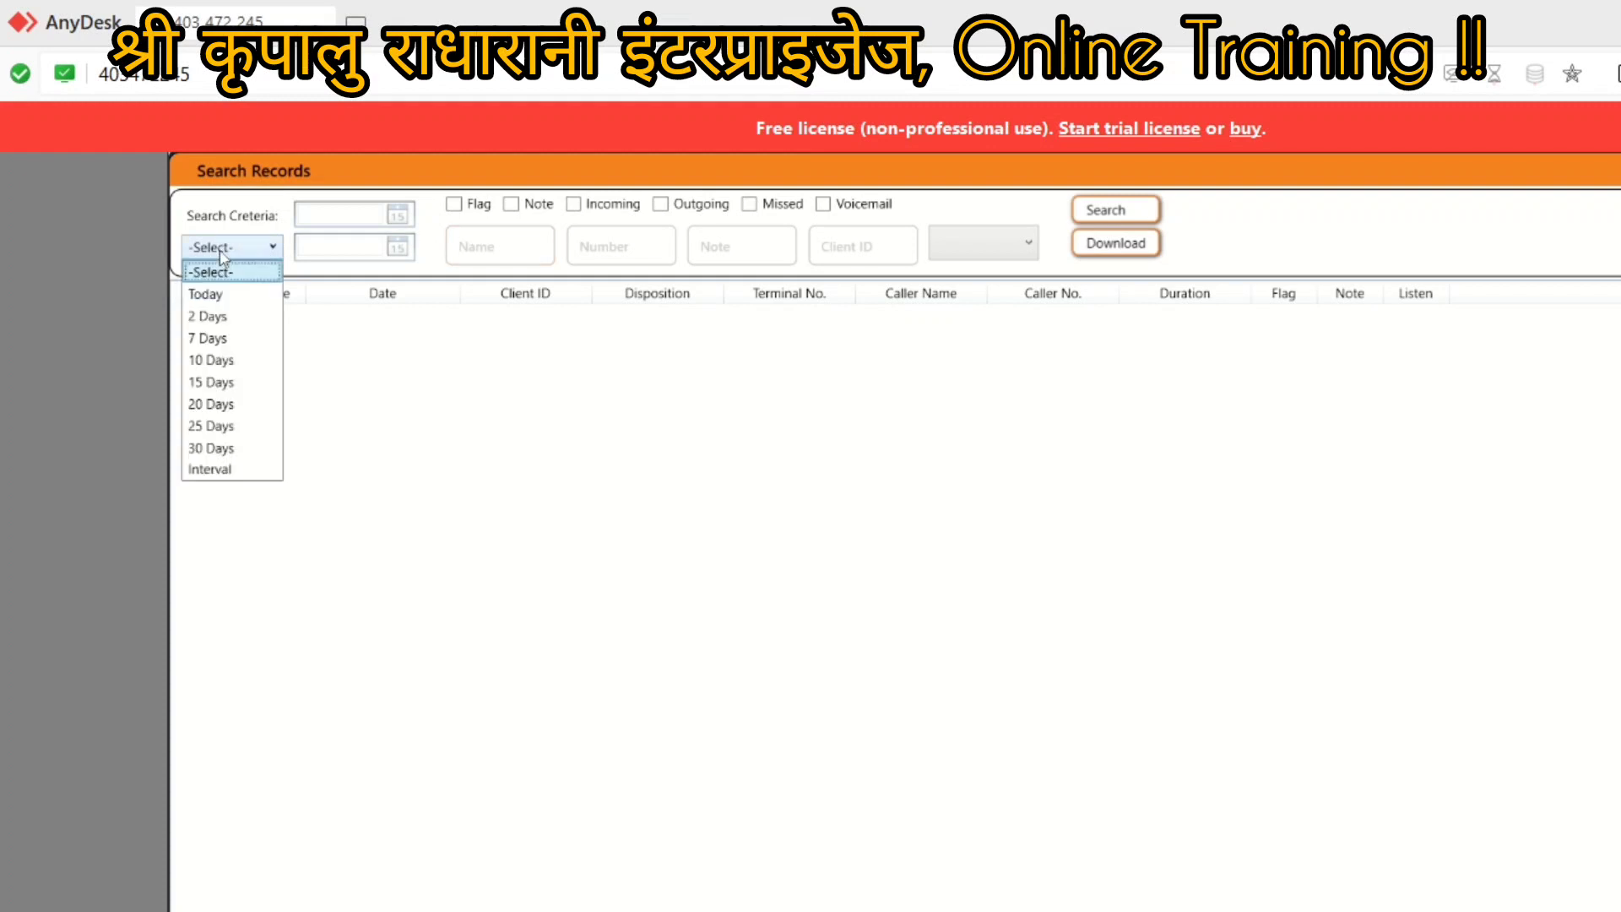
pyautogui.click(206, 297)
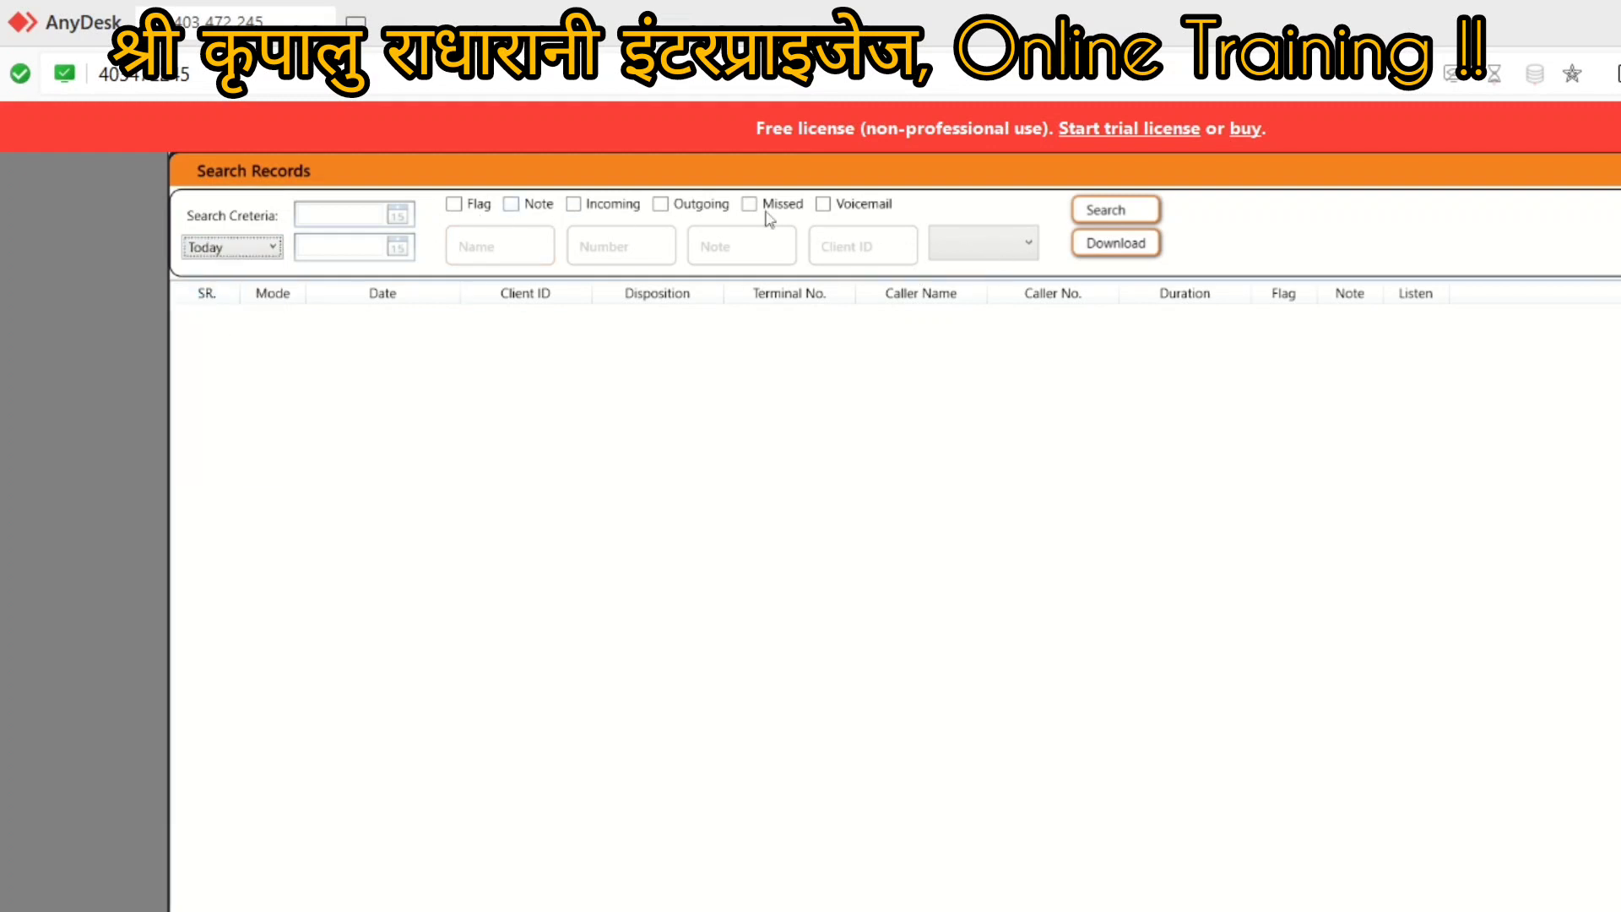
pyautogui.click(1125, 218)
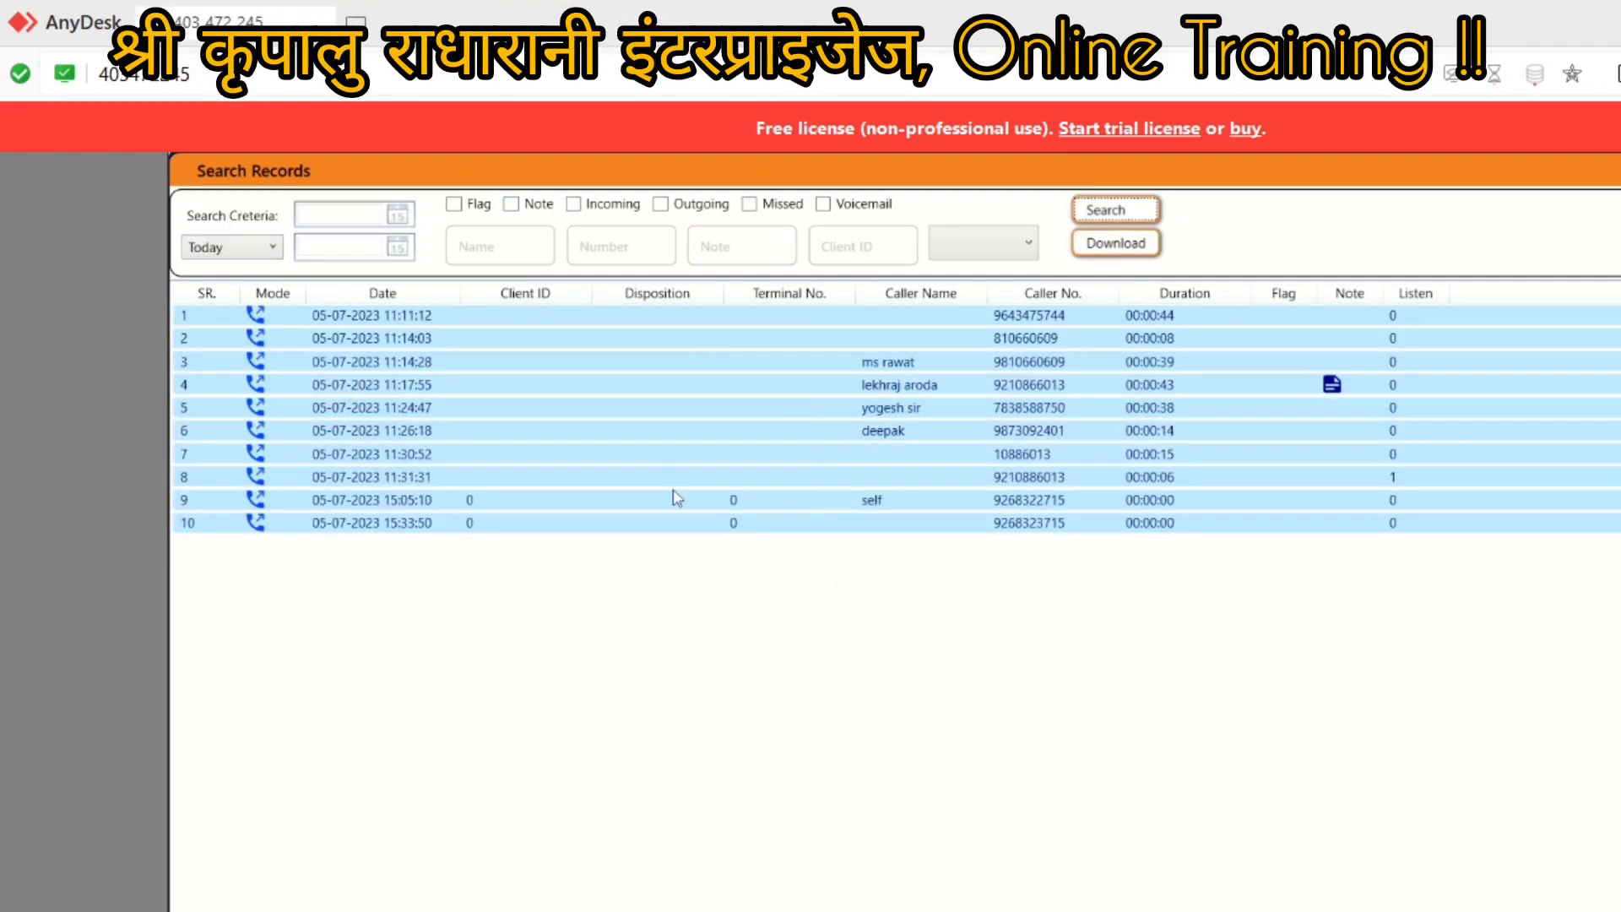
# Step: Change the search criterion to 7 Days and search, listing calls from 30-06-2023
pyautogui.click(274, 250)
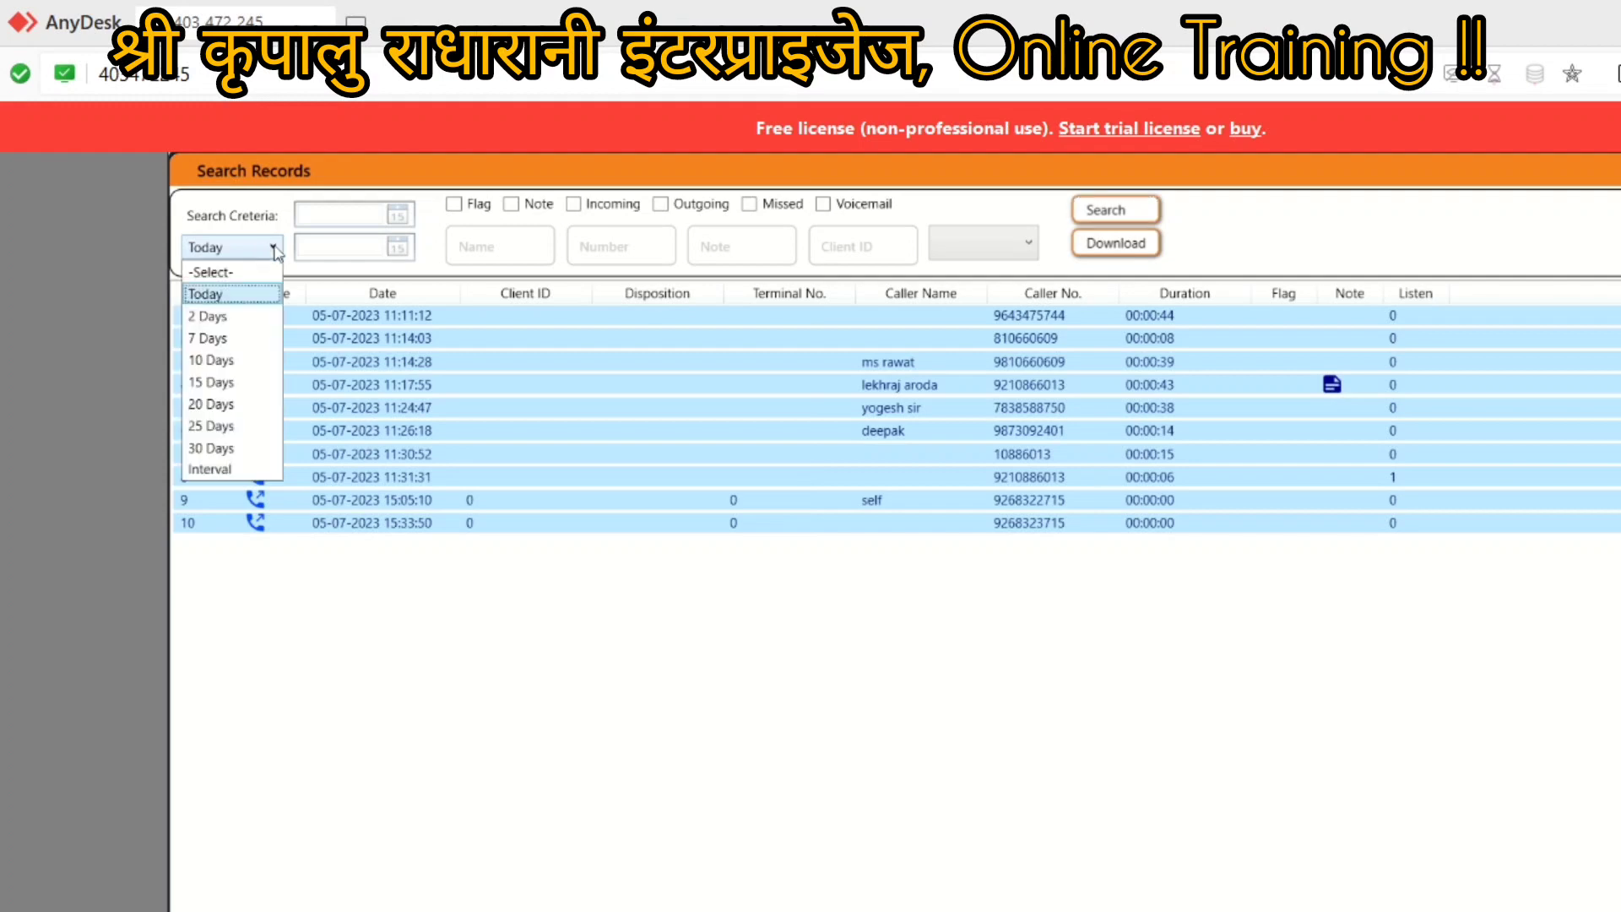
pyautogui.click(217, 338)
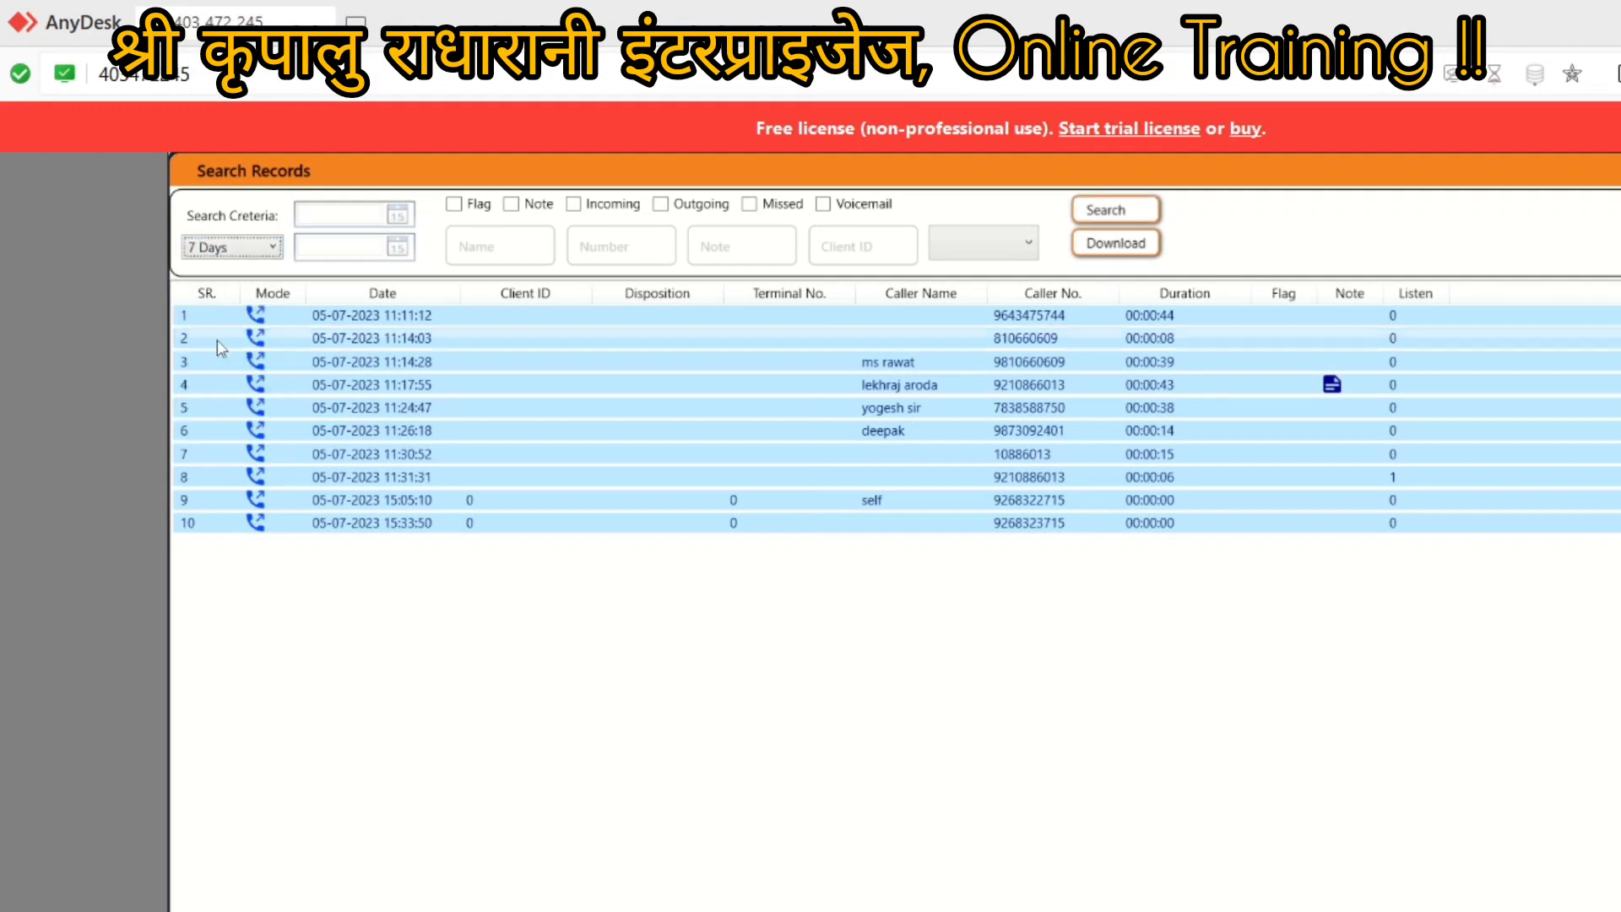
pyautogui.click(1104, 213)
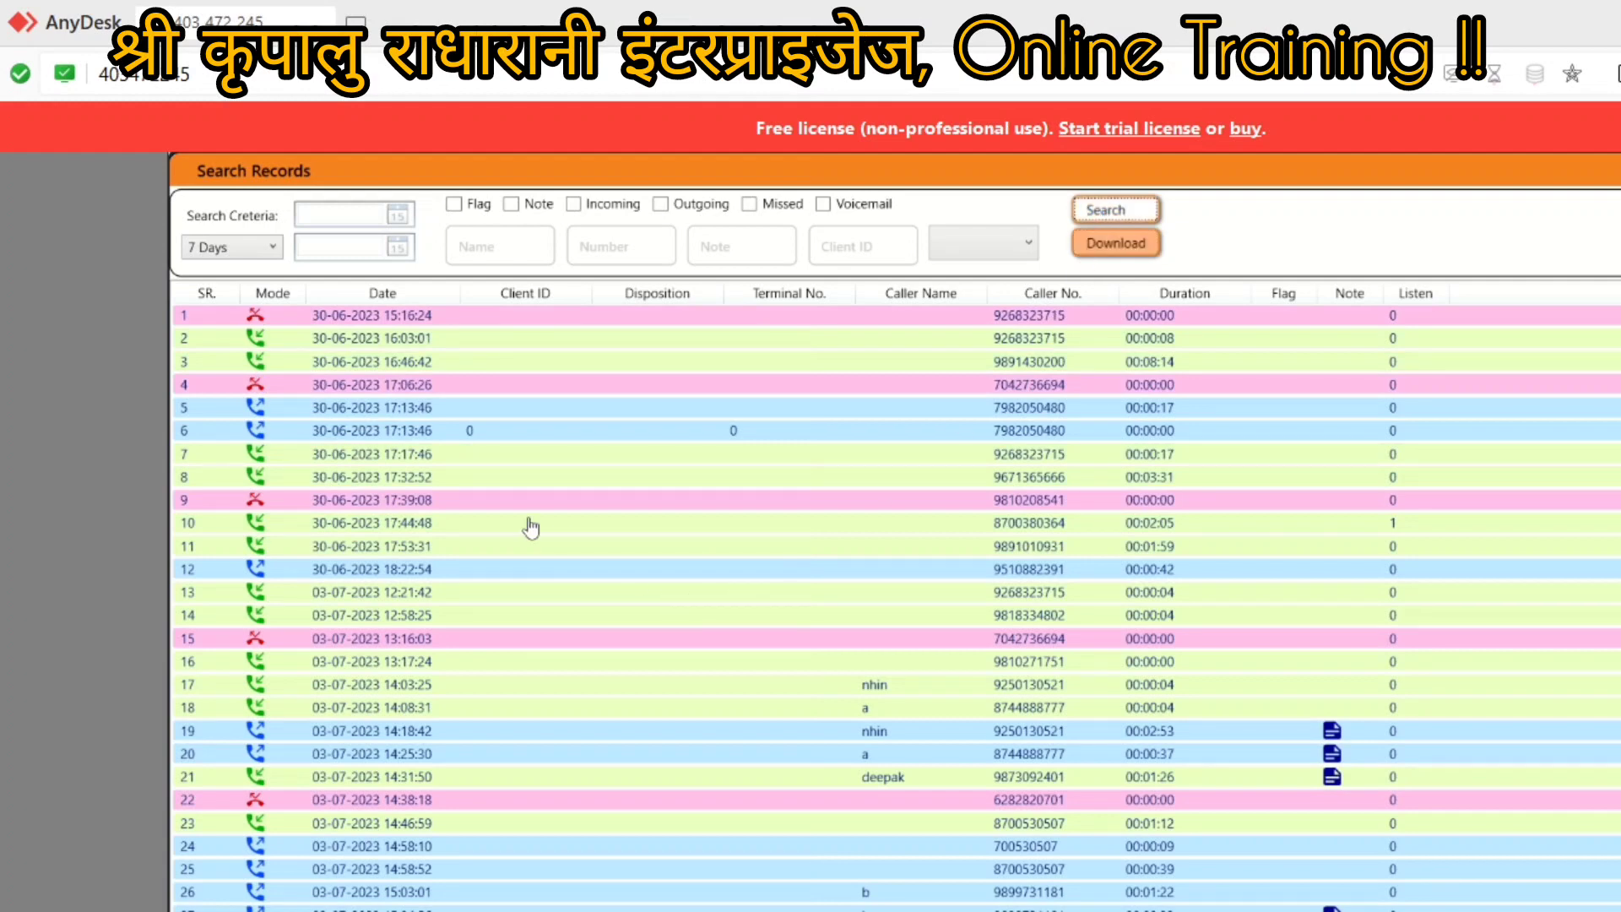
pyautogui.scroll(-4, 692, 434)
pyautogui.scroll(4, 633, 371)
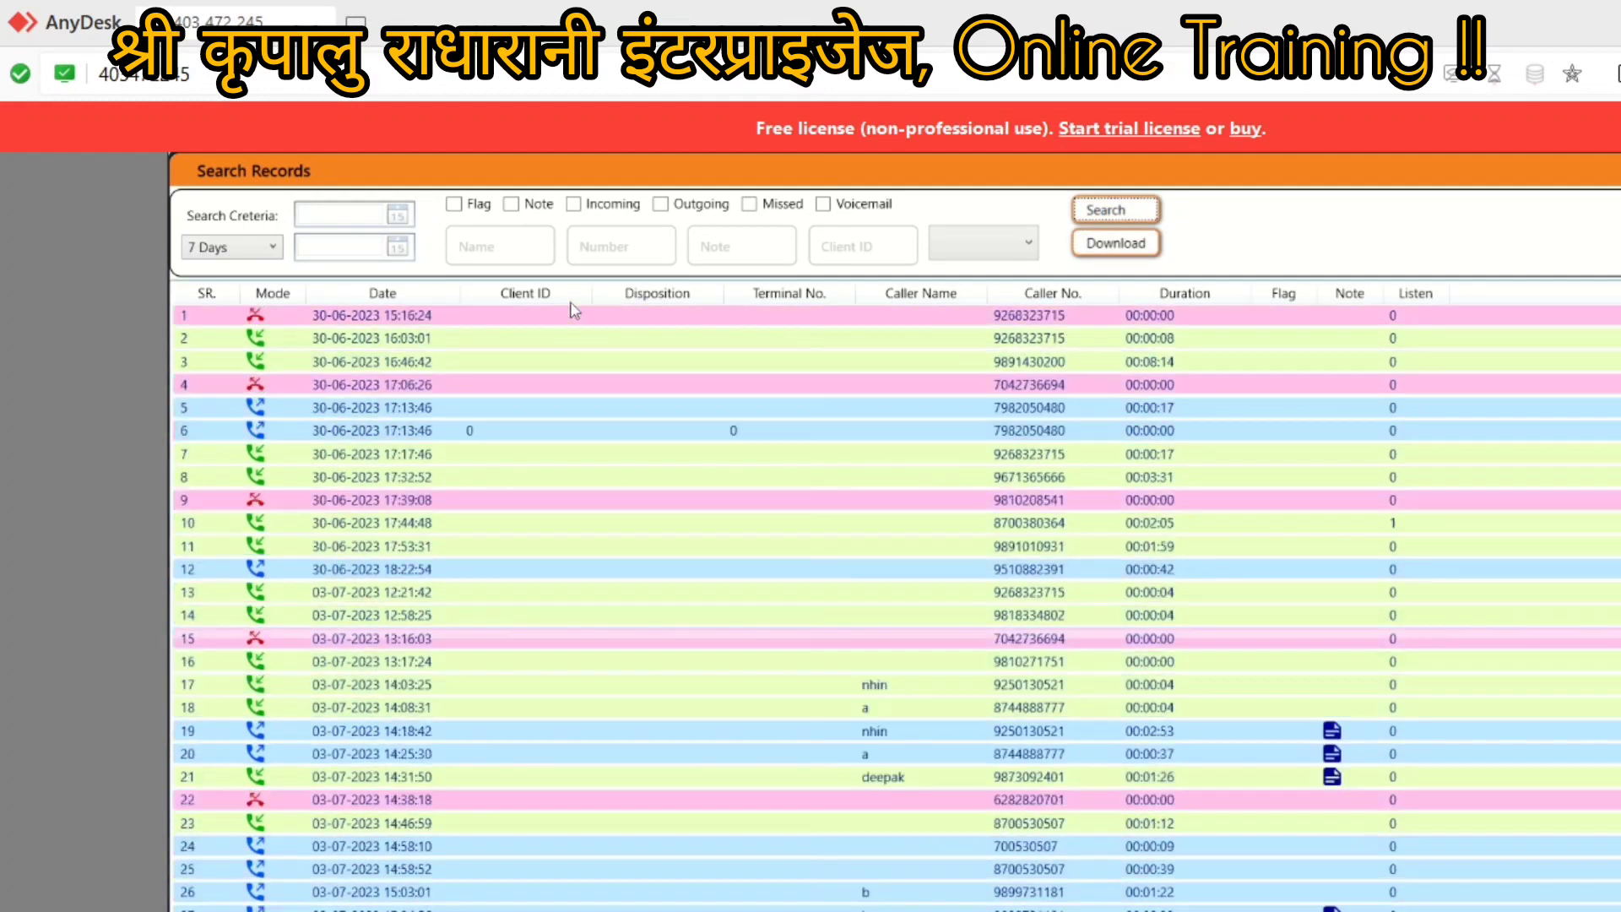
pyautogui.click(750, 205)
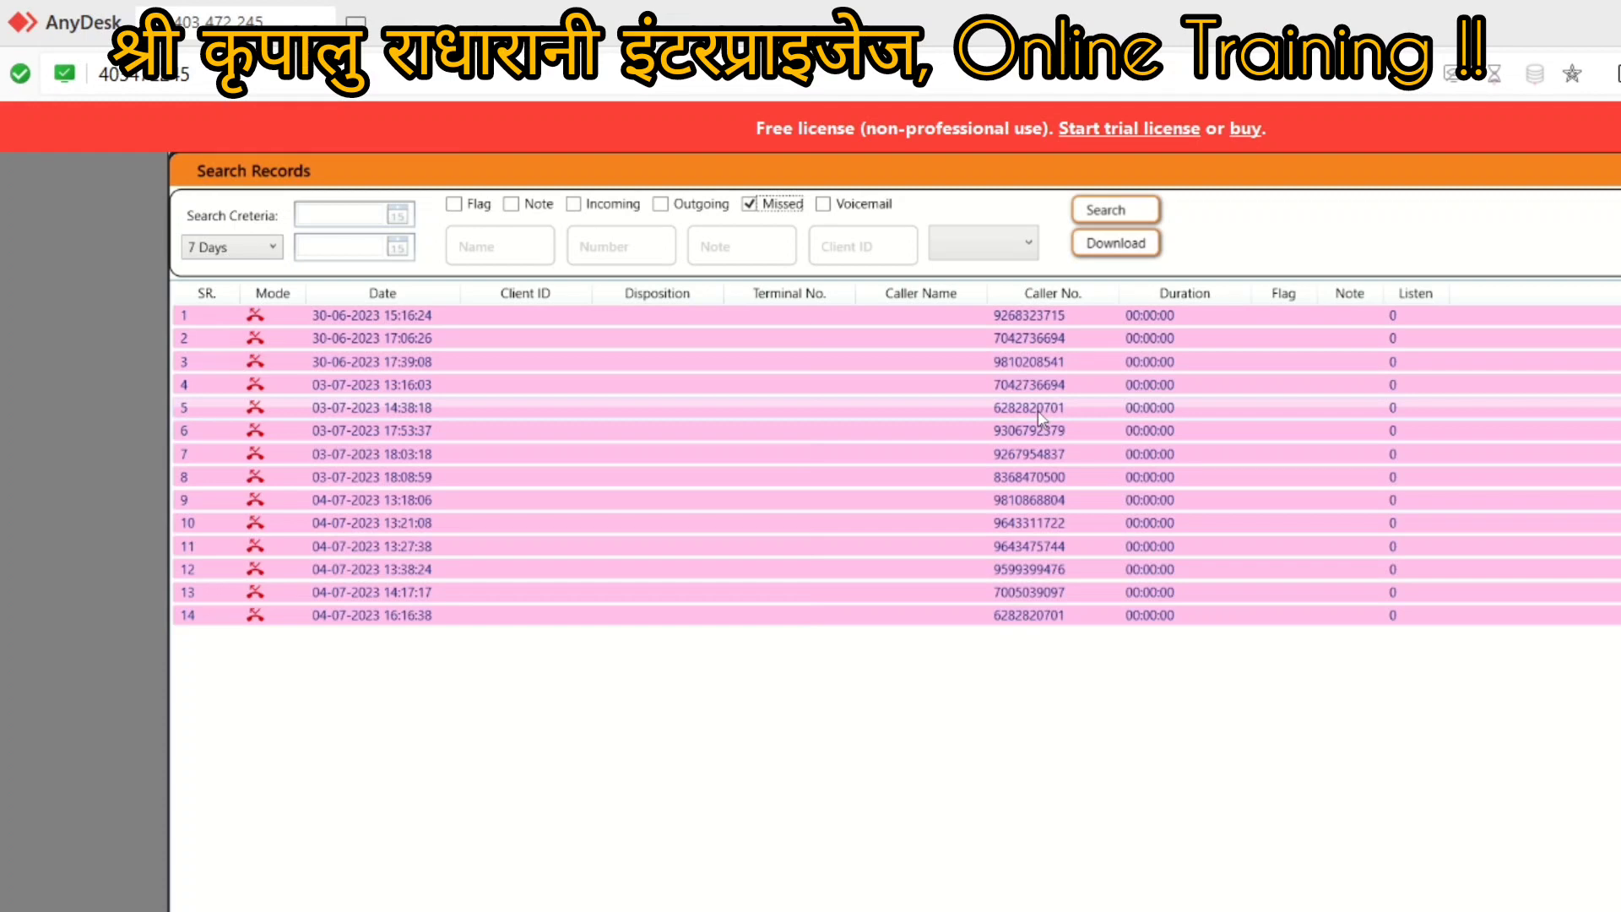
pyautogui.click(1107, 250)
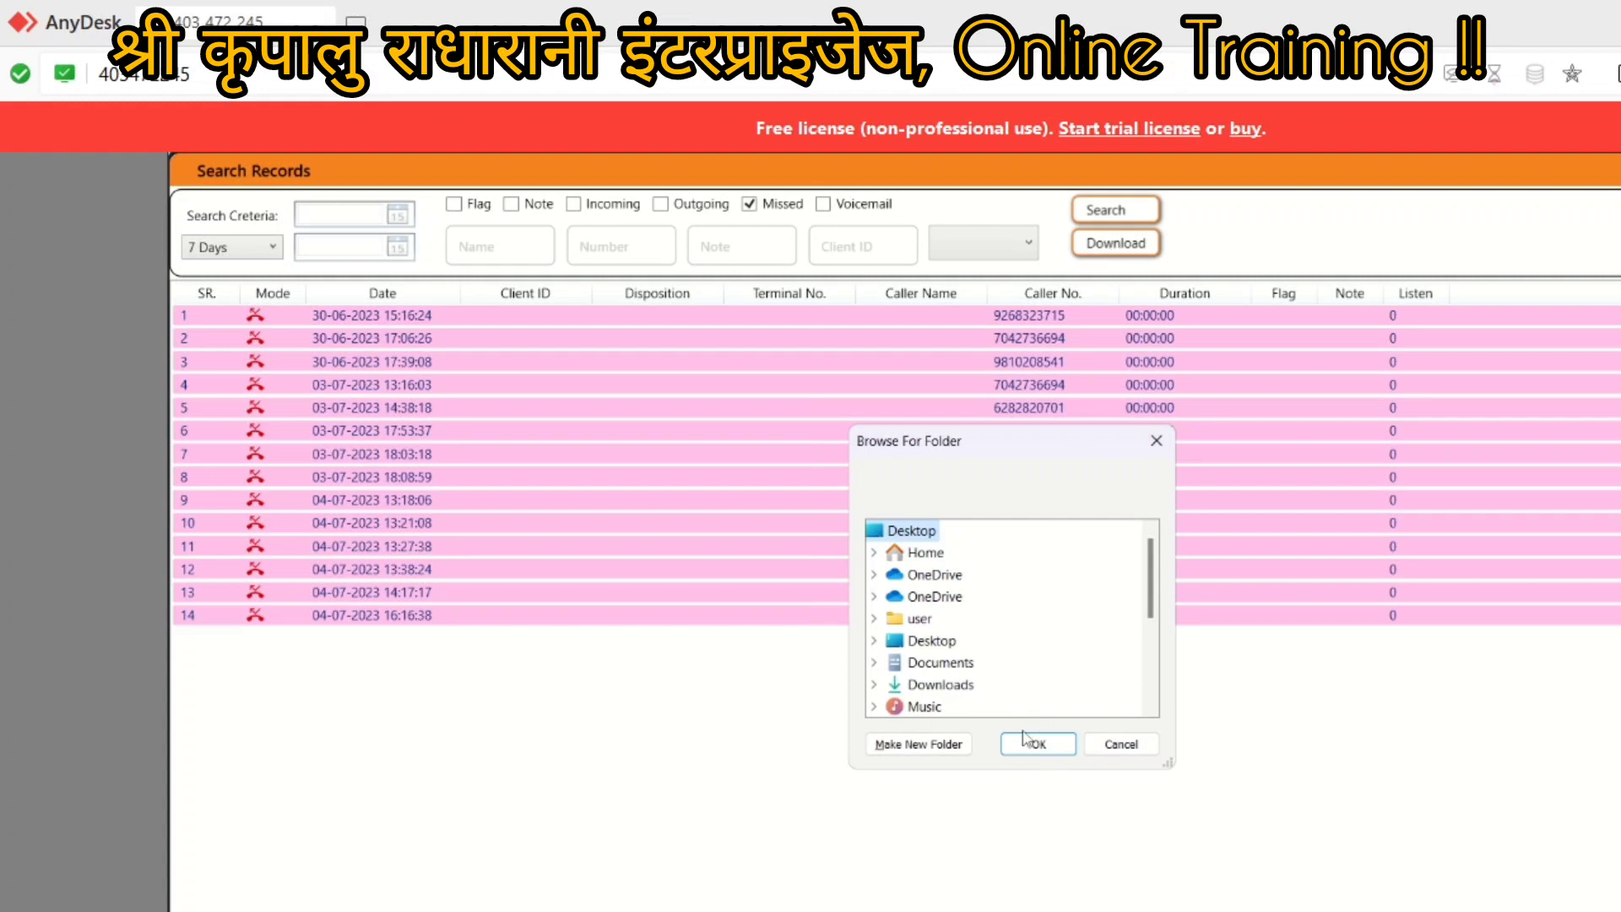
pyautogui.click(1156, 442)
pyautogui.click(751, 205)
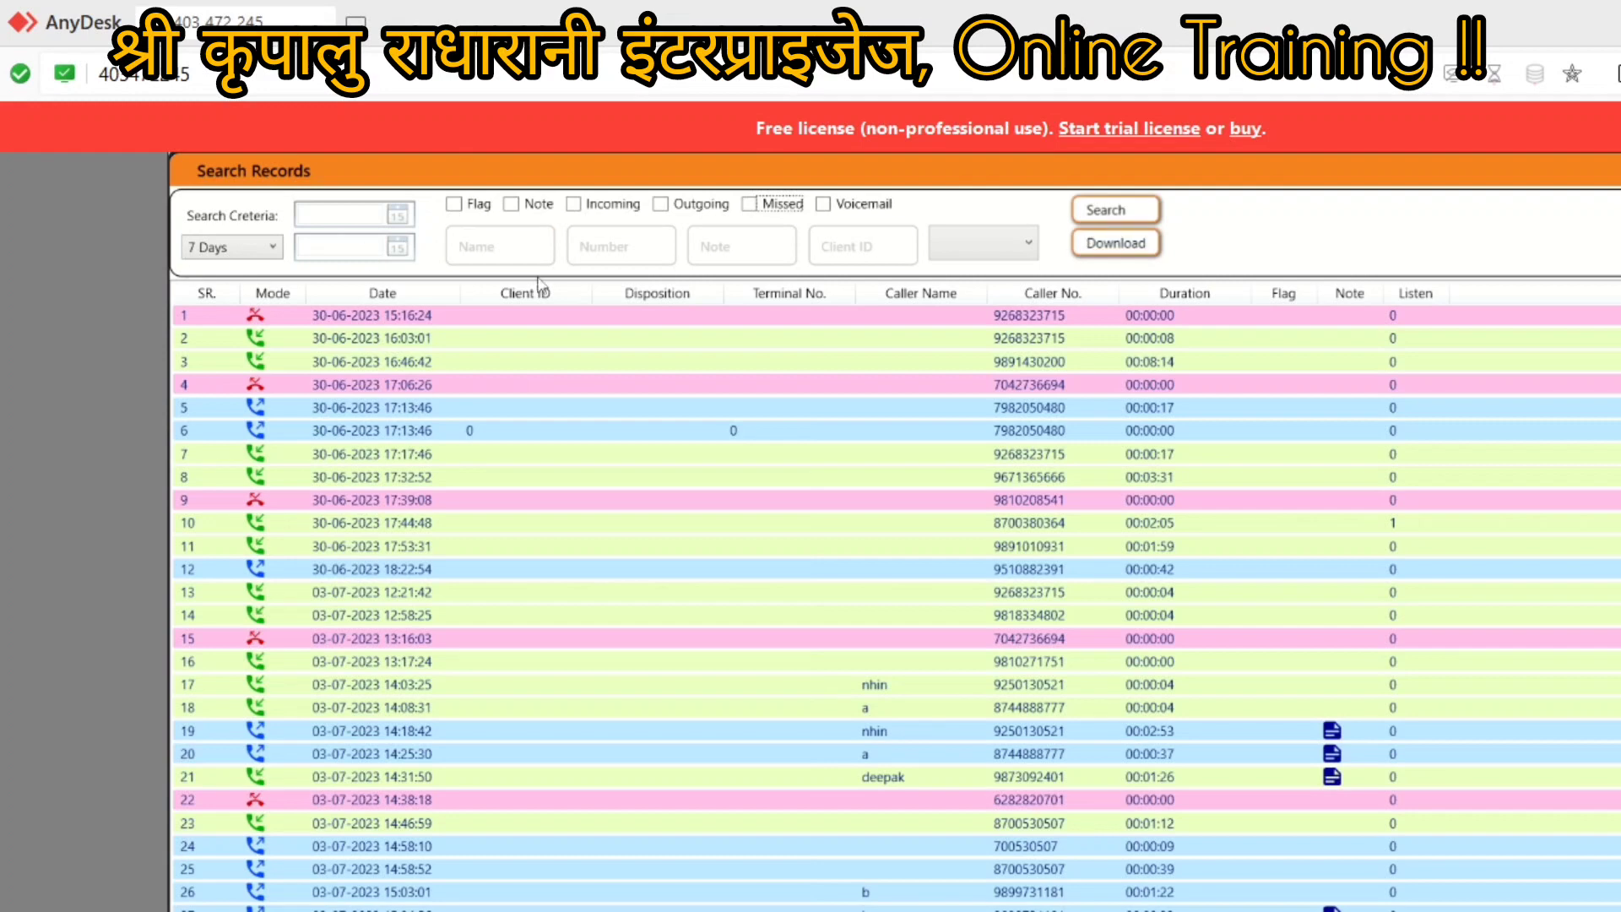
# Step: Download the 7-day records to Excel, saving them into a new folder named 'dataa'
pyautogui.click(1117, 244)
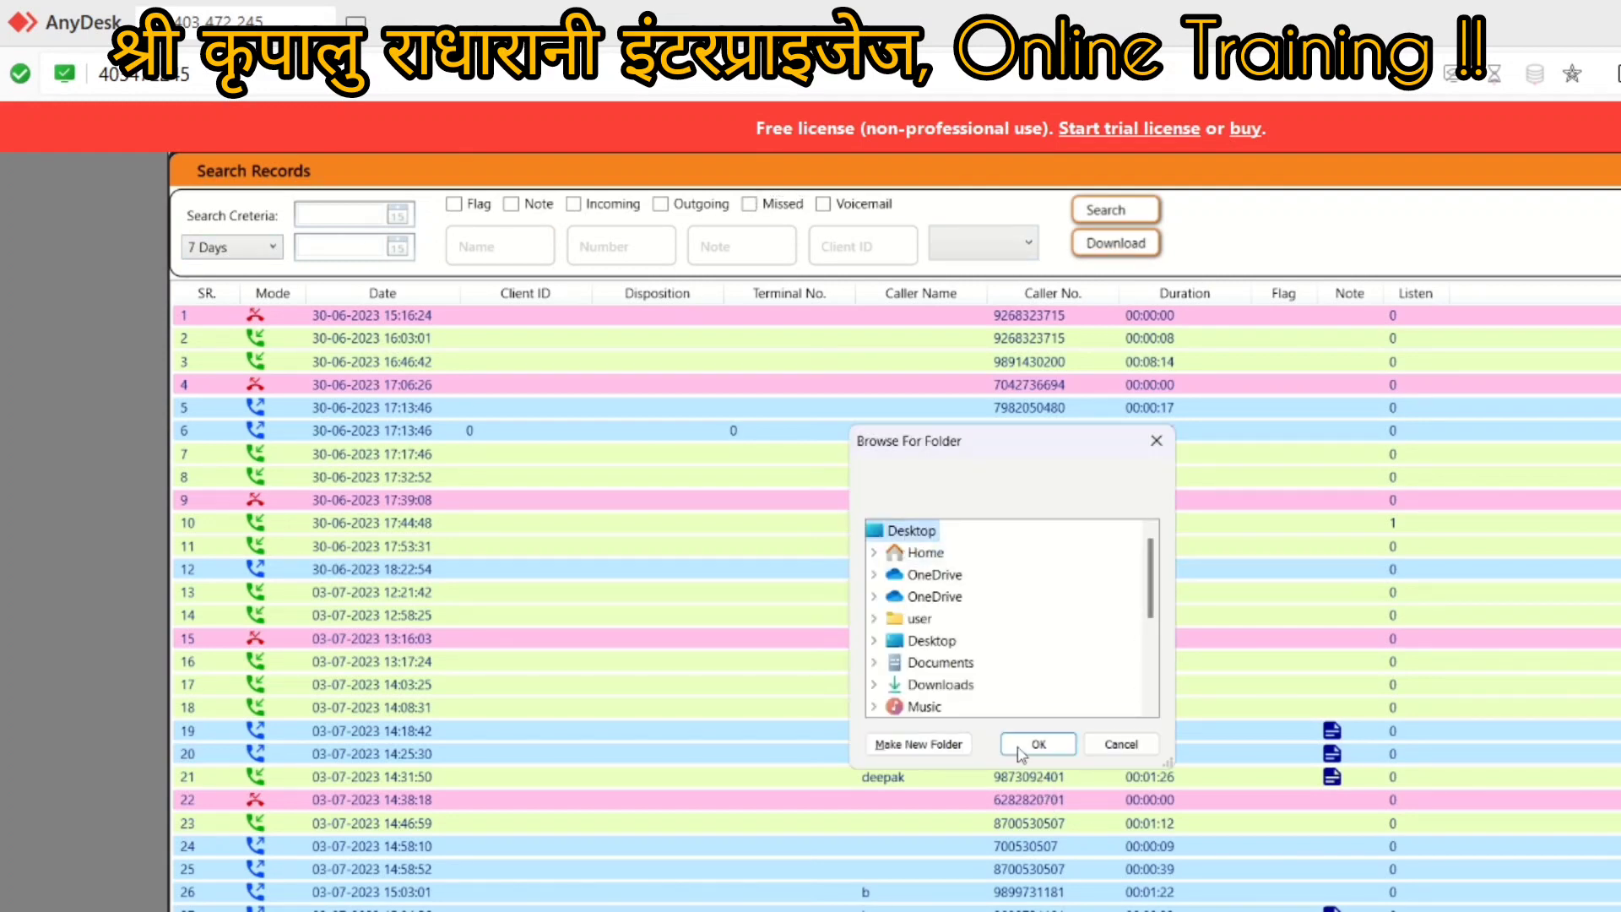
pyautogui.click(926, 747)
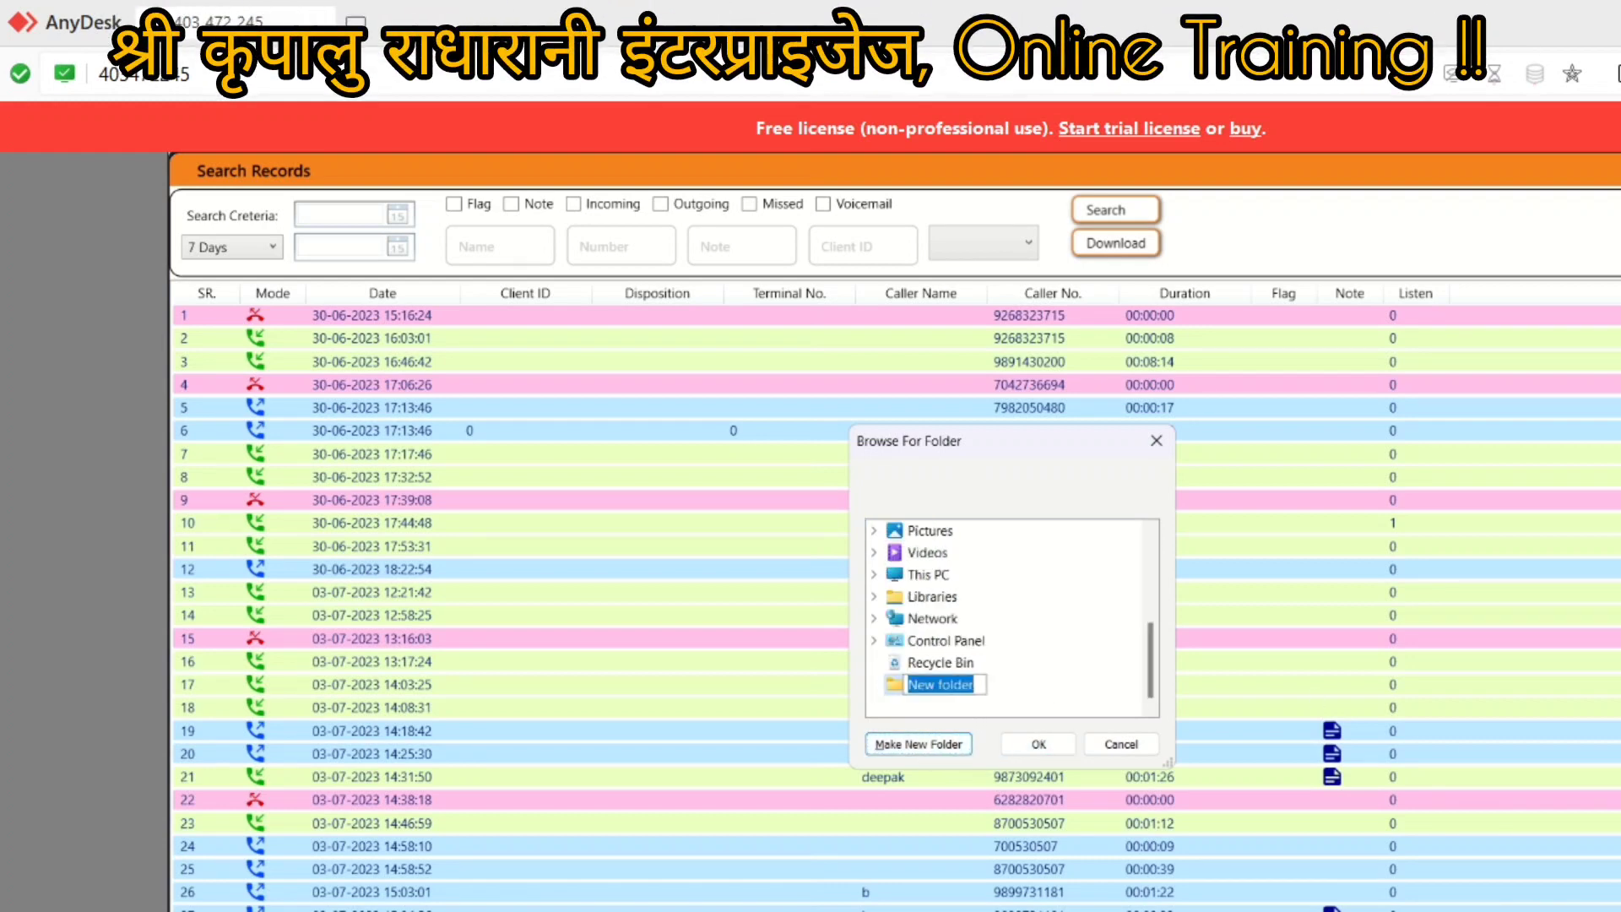
pyautogui.write('dataa')
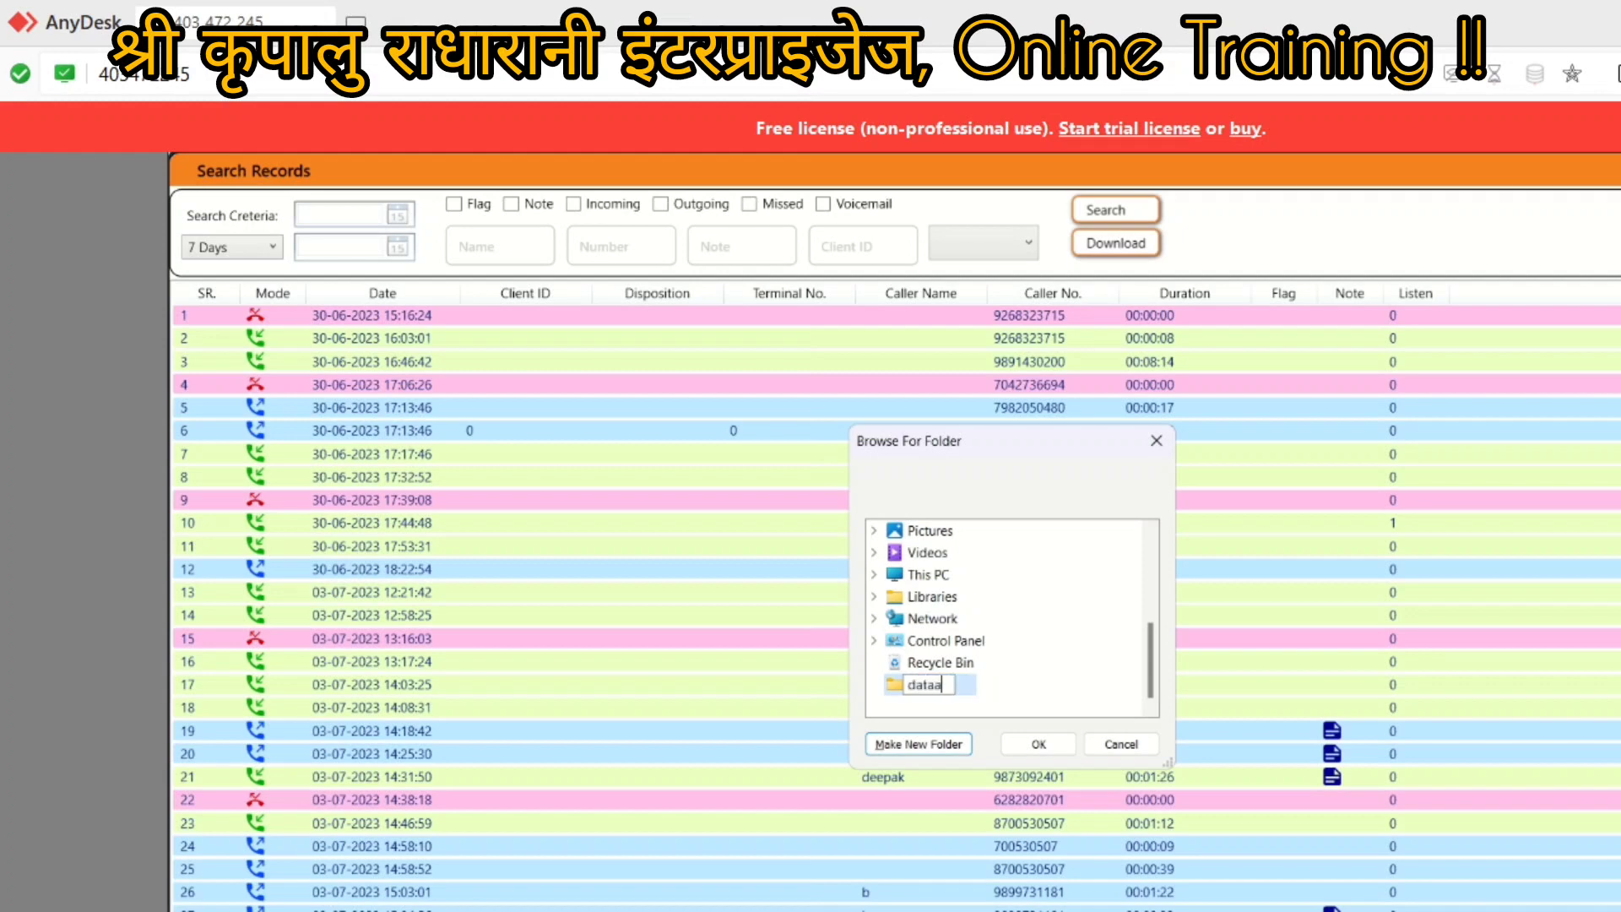
pyautogui.click(893, 698)
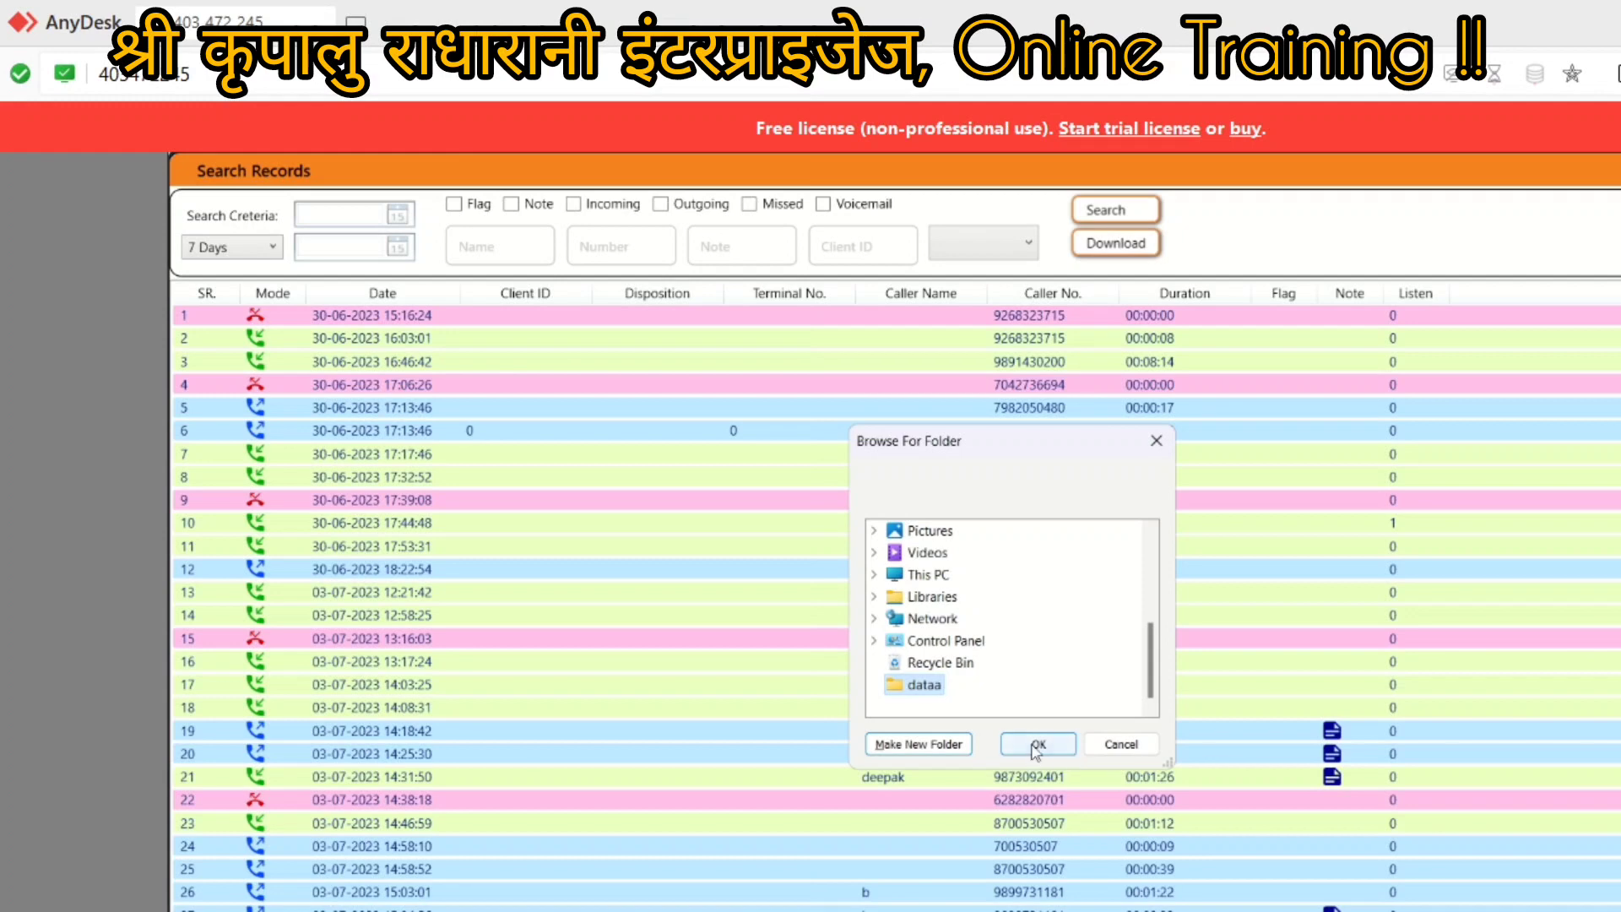
pyautogui.click(1036, 746)
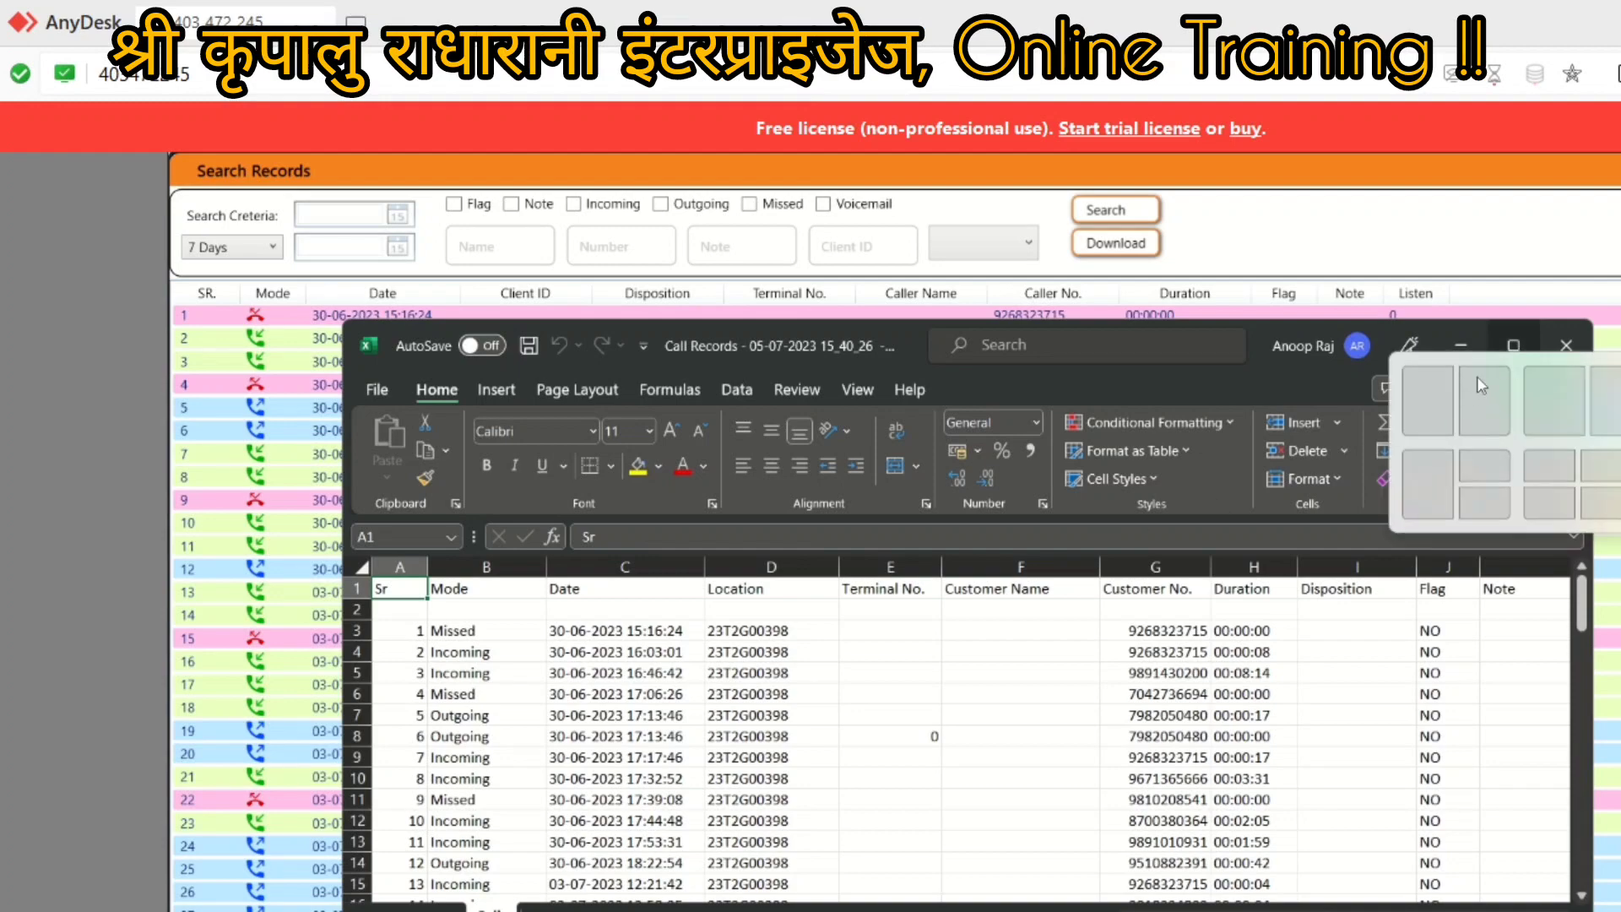
# Step: Review the maximized workbook down to the totals (73 calls, 14 missed), then close Excel
pyautogui.click(1514, 346)
pyautogui.scroll(-1, 1231, 821)
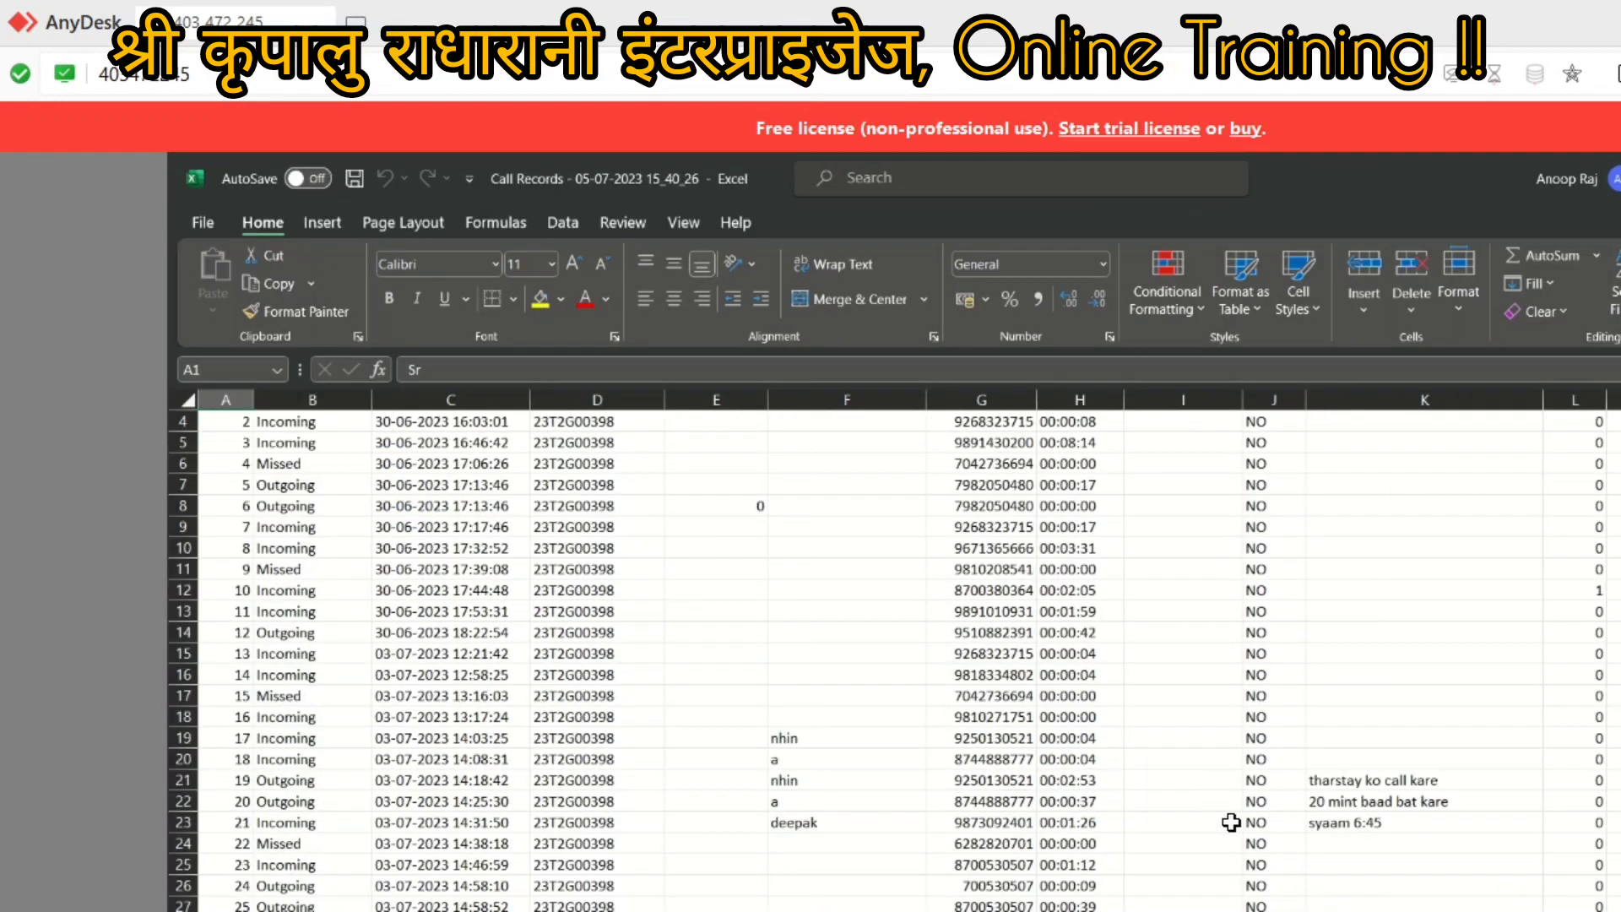
pyautogui.scroll(-19, 1231, 821)
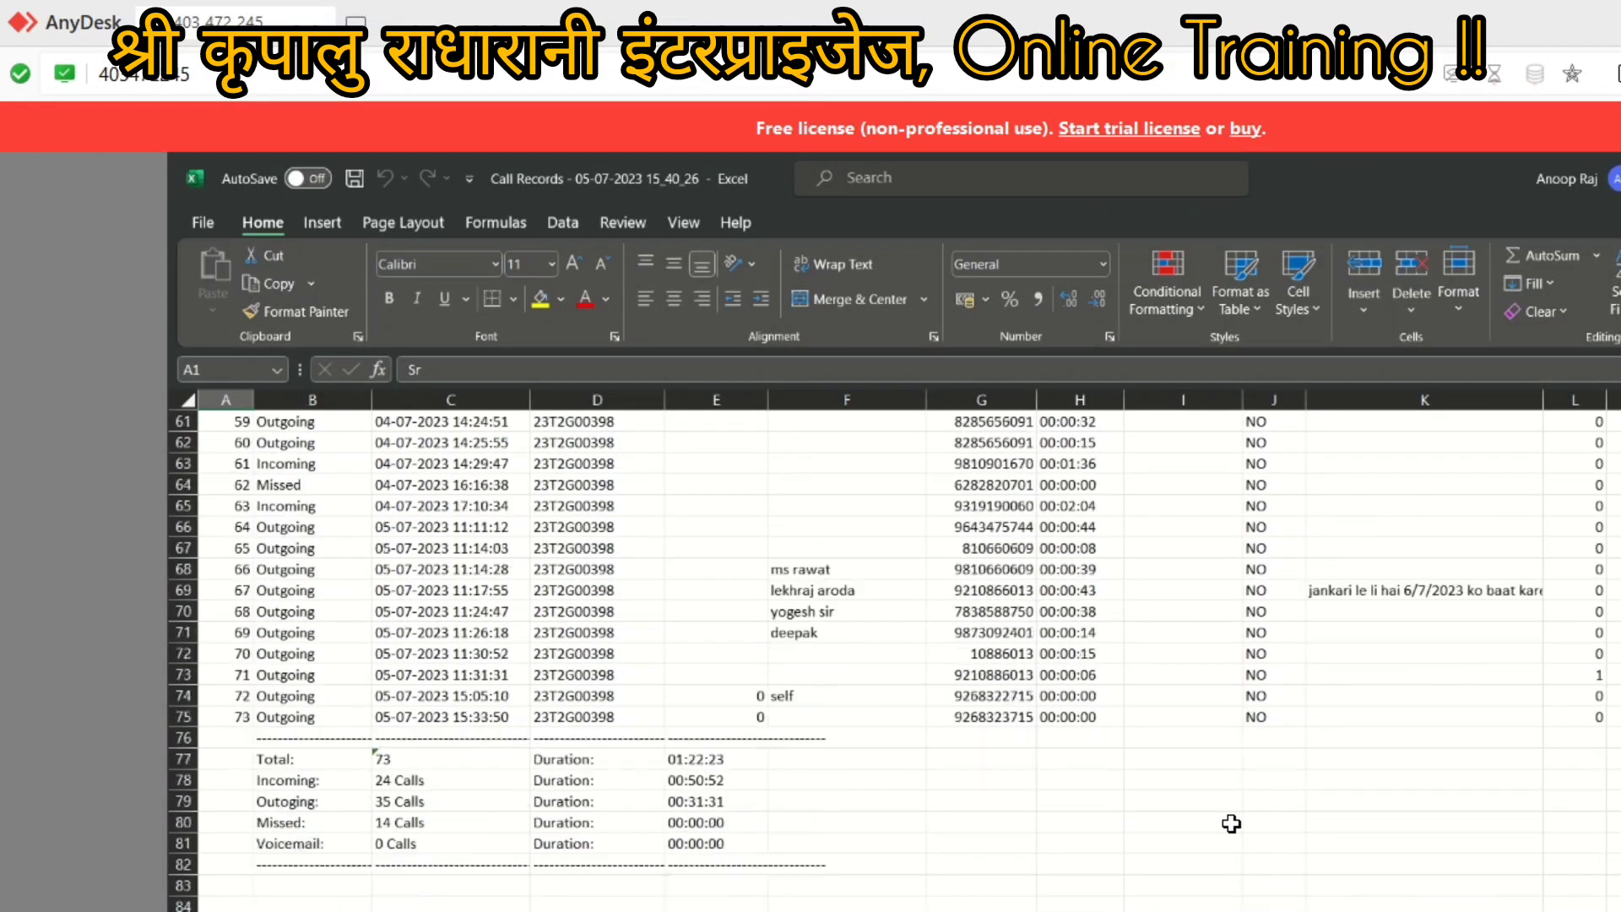
pyautogui.scroll(-13, 1230, 823)
pyautogui.scroll(11, 977, 778)
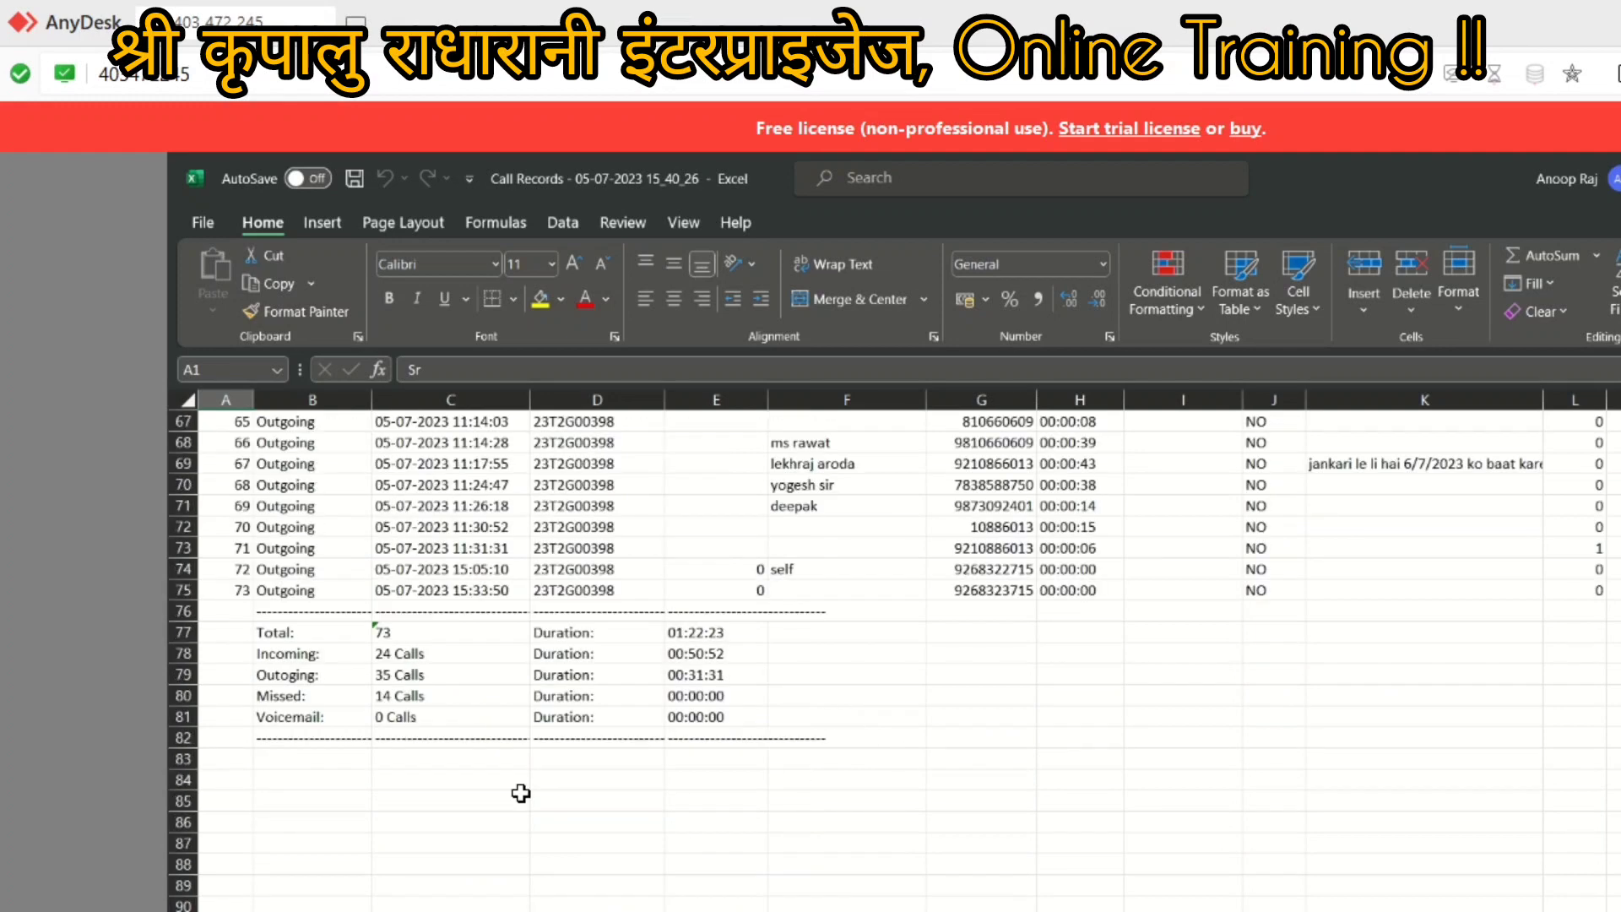
pyautogui.click(272, 719)
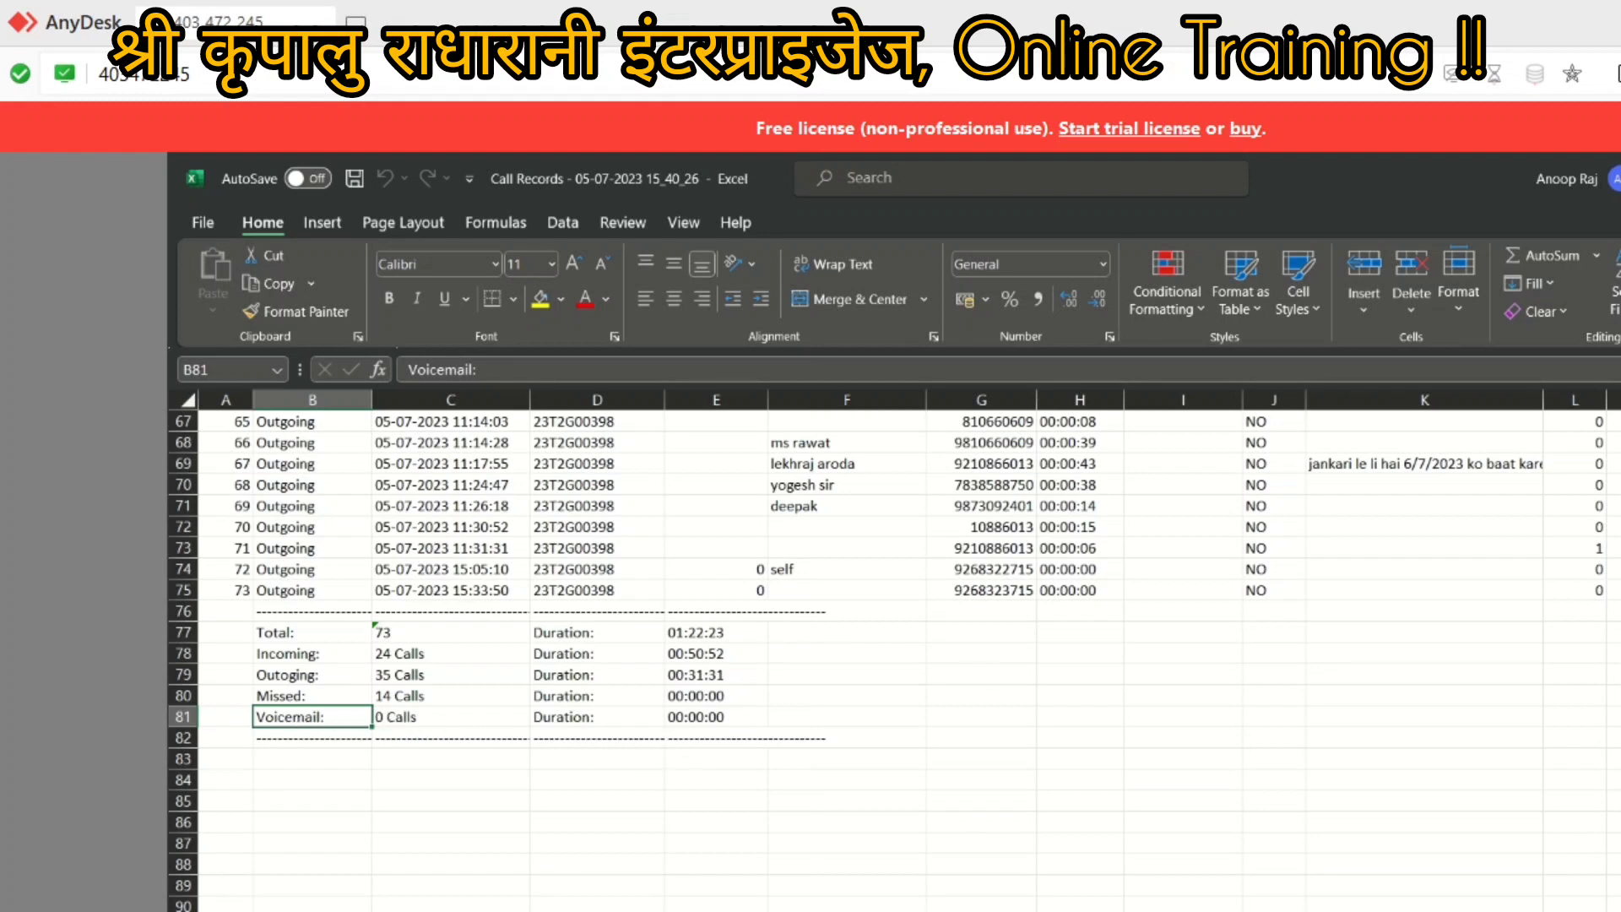
pyautogui.hotkey('alt', 'F4')
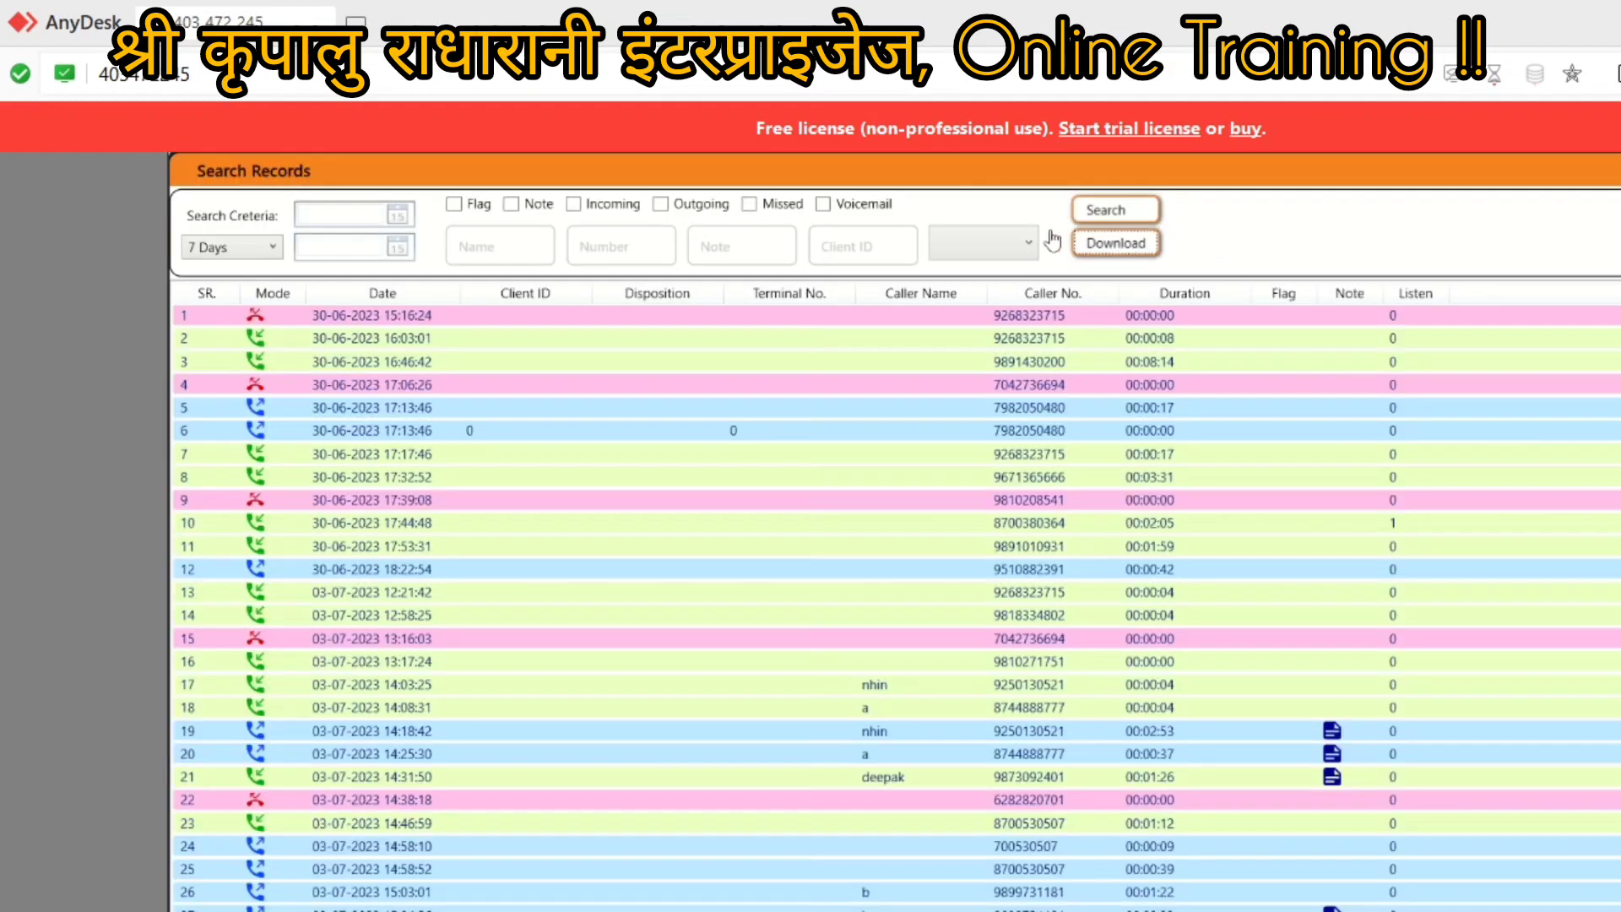
# Step: Filter to the 14 missed calls, export them to Excel, then close the workbook
pyautogui.click(752, 207)
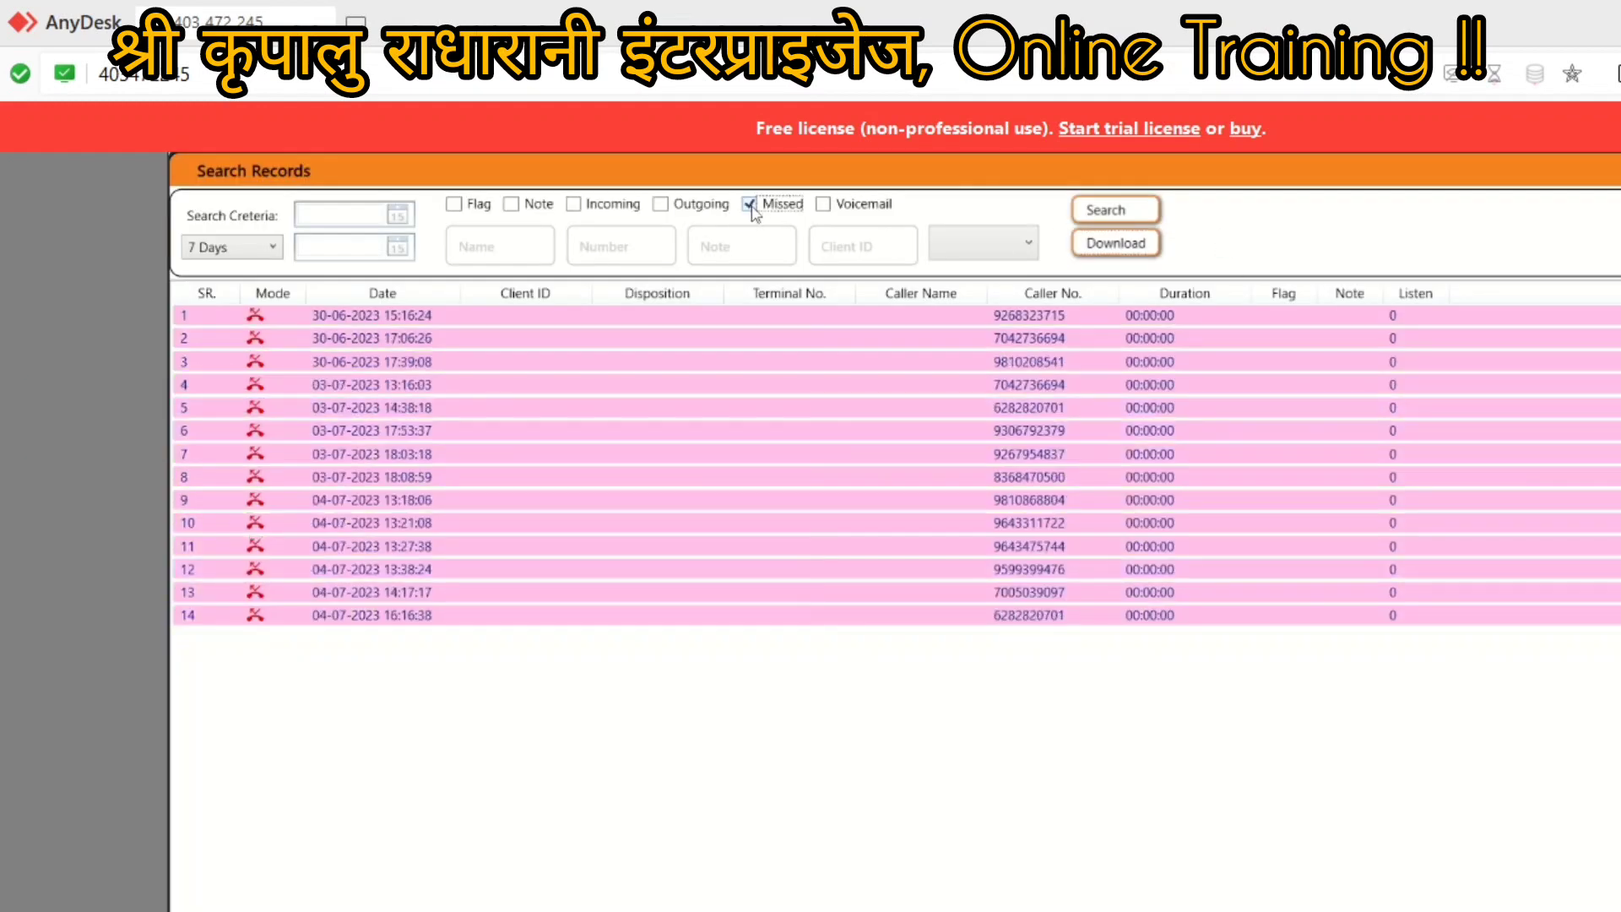
pyautogui.click(1115, 243)
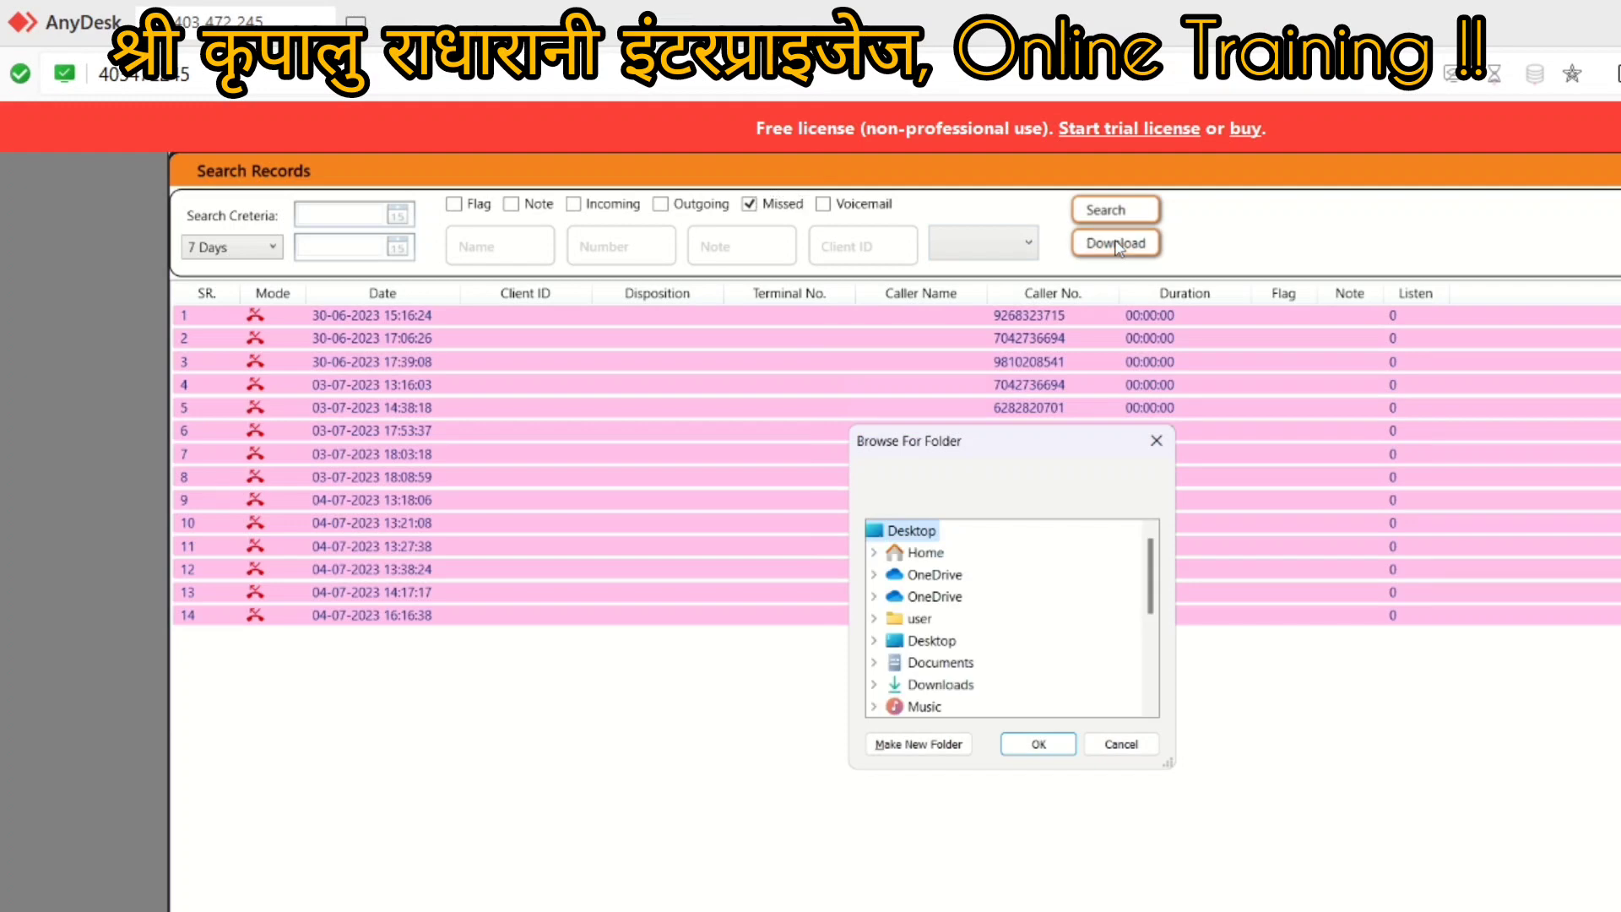
pyautogui.click(1038, 745)
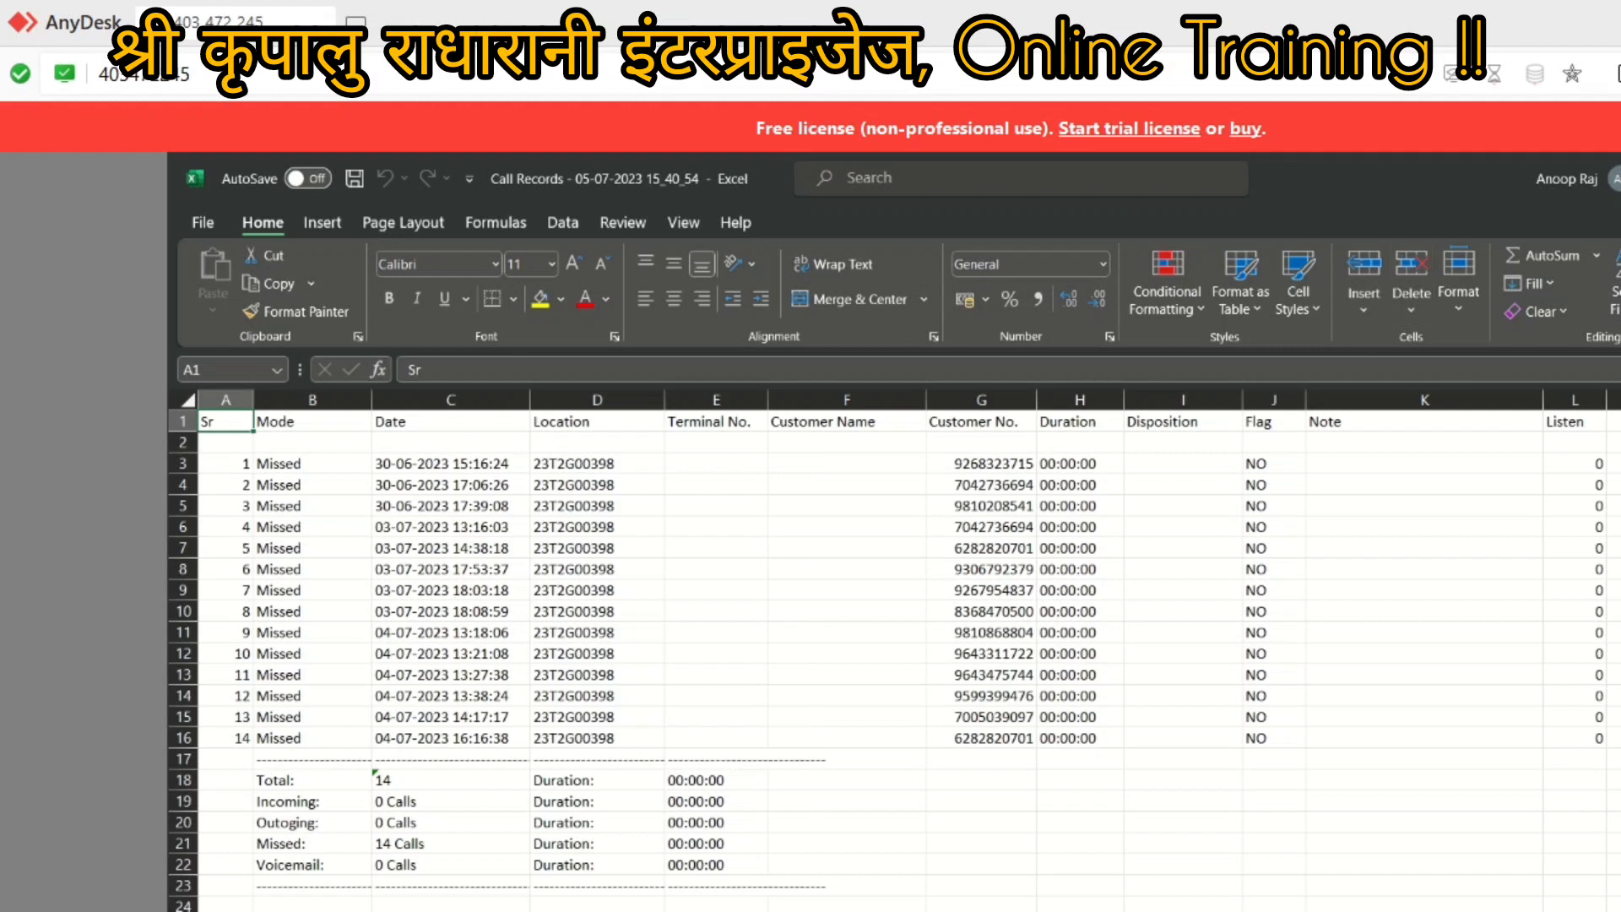
pyautogui.hotkey('alt', 'F4')
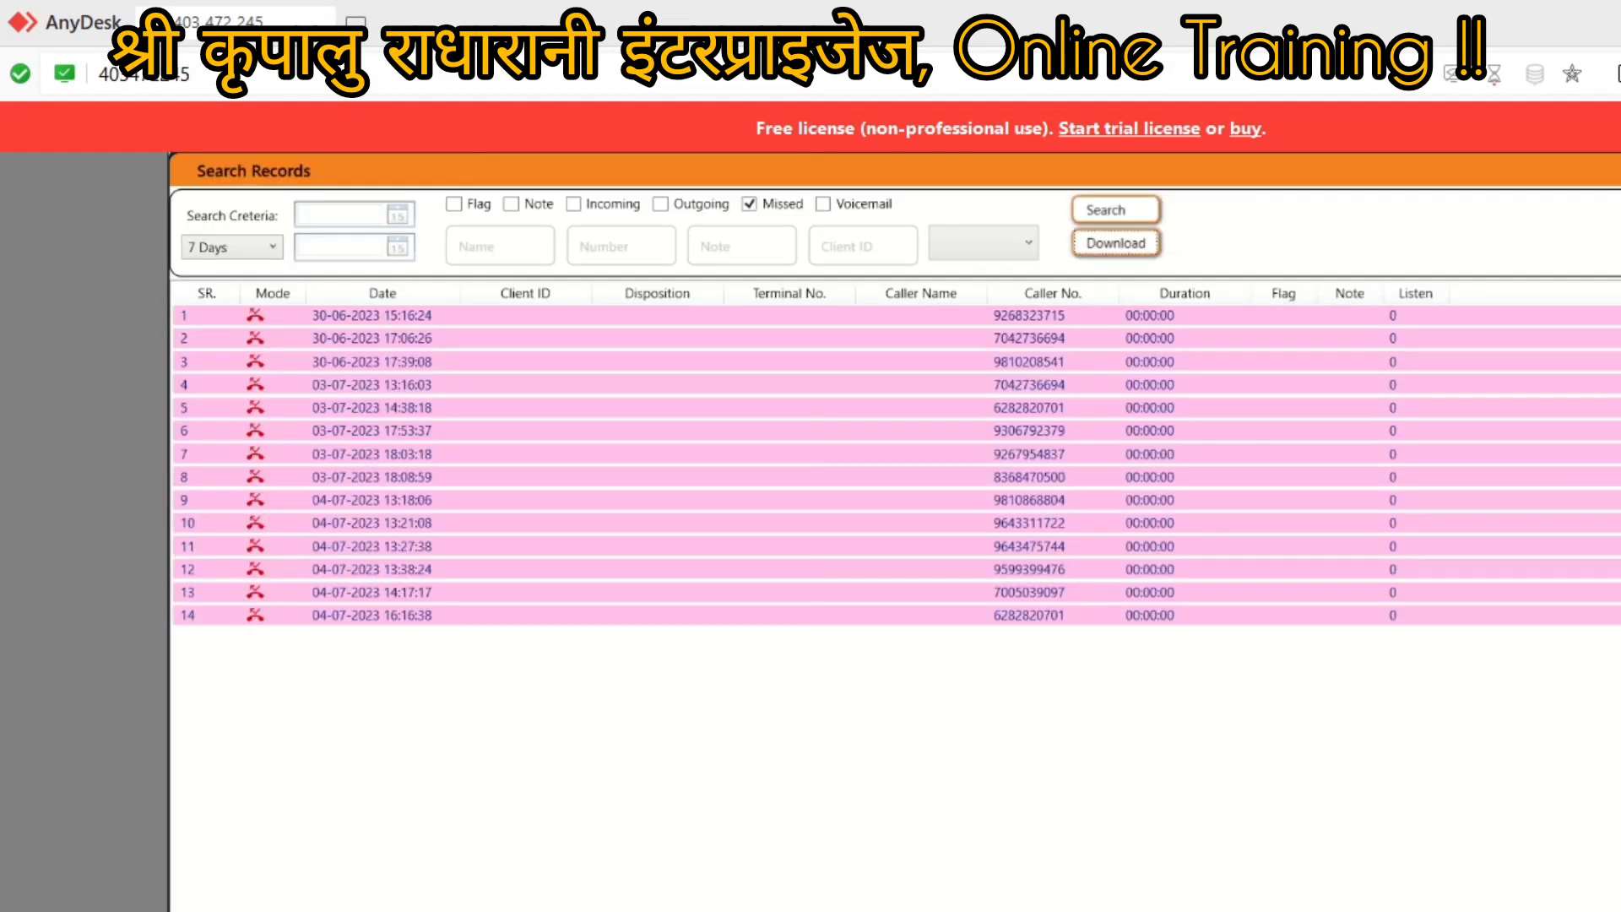
# Step: Close the Search Records, call-log and Edge windows to return to the desktop
pyautogui.hotkey('alt', 'F4')
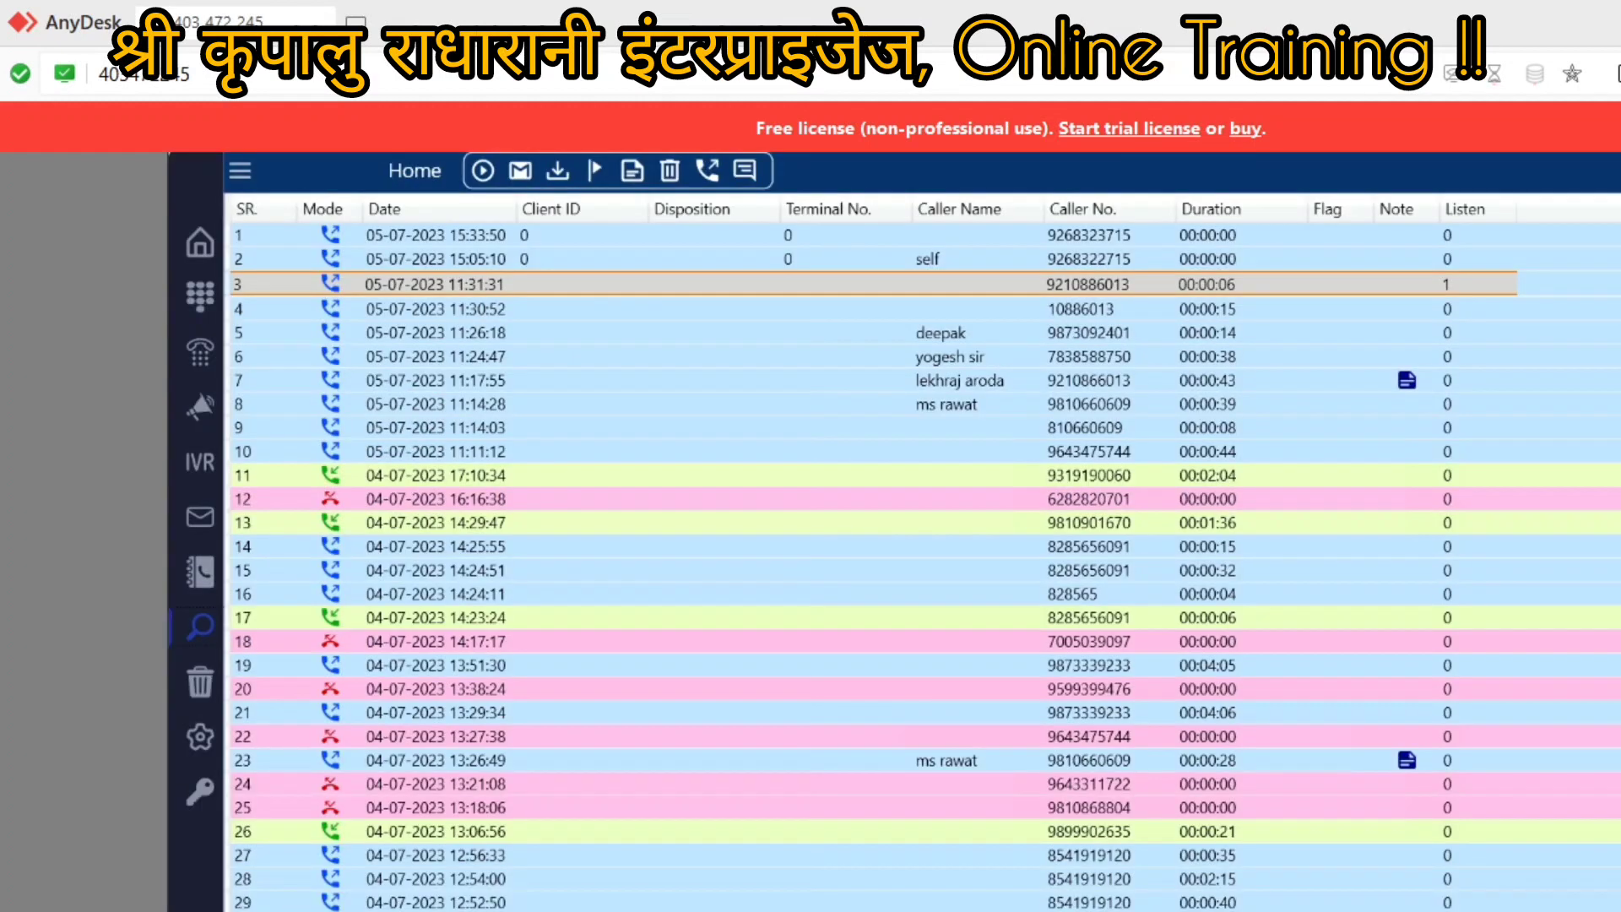
pyautogui.hotkey('alt', 'F4')
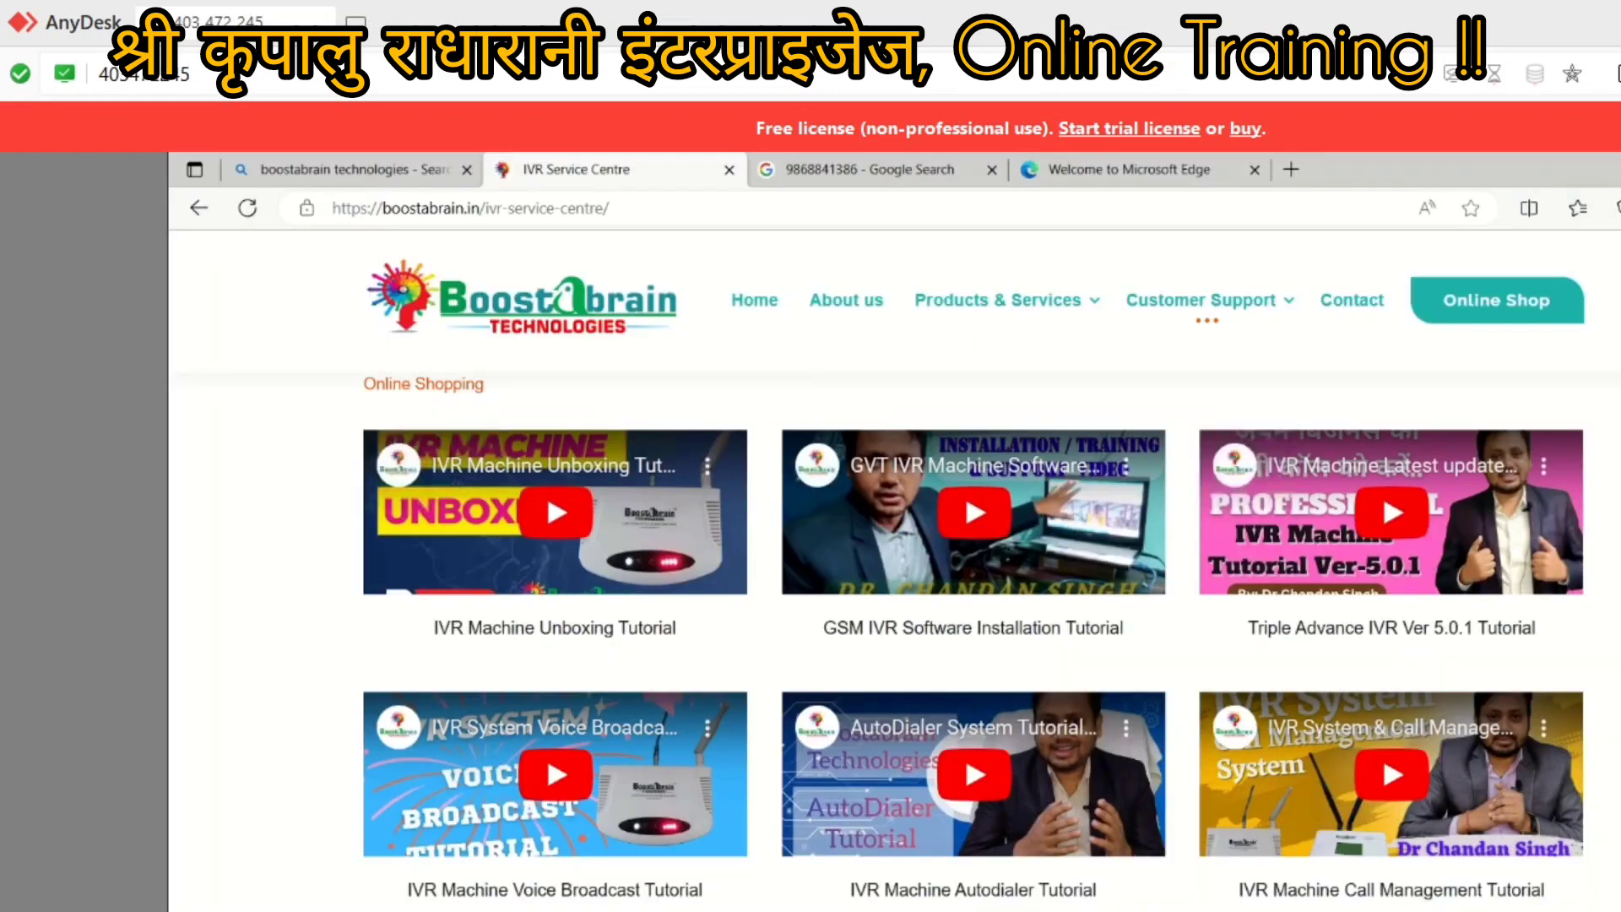
pyautogui.hotkey('alt', 'F4')
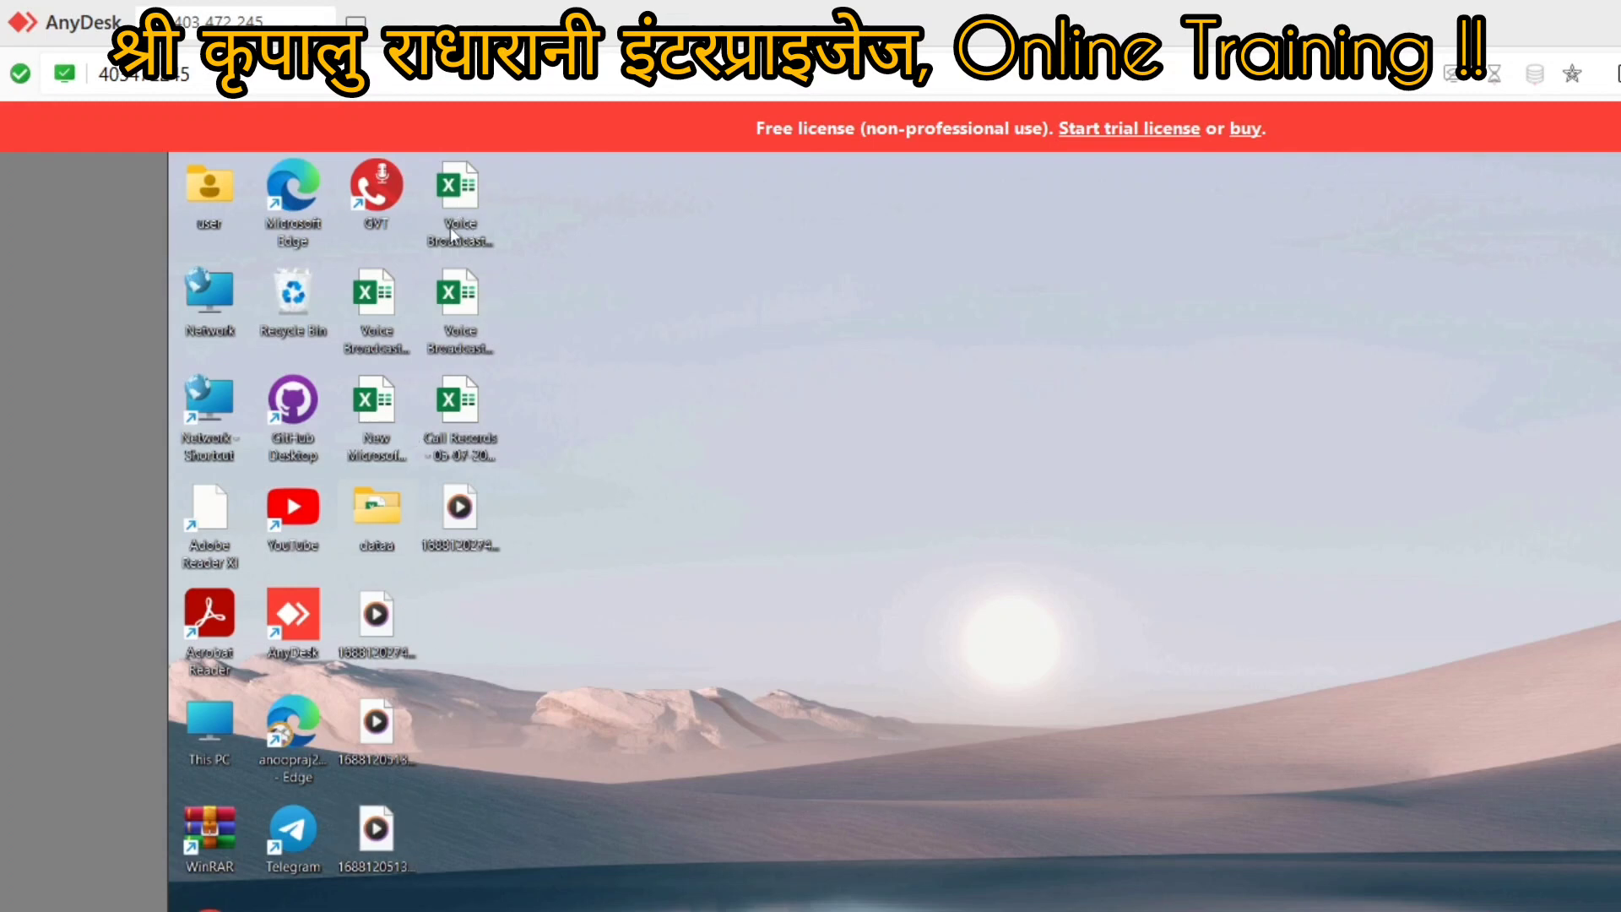
pyautogui.doubleClick(381, 515)
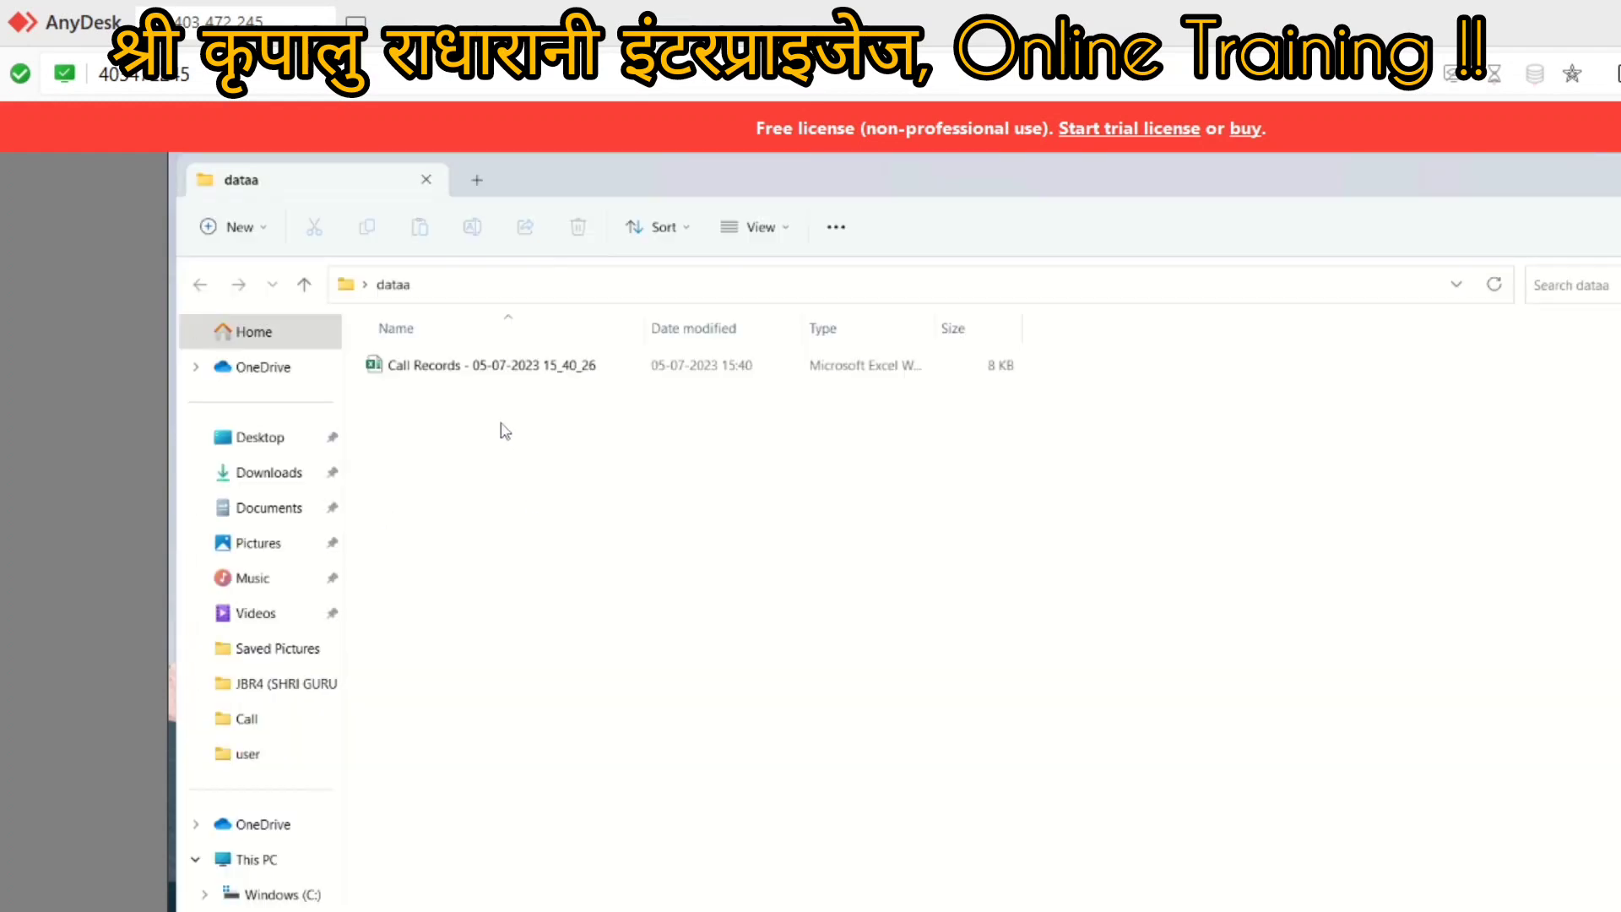
pyautogui.doubleClick(430, 368)
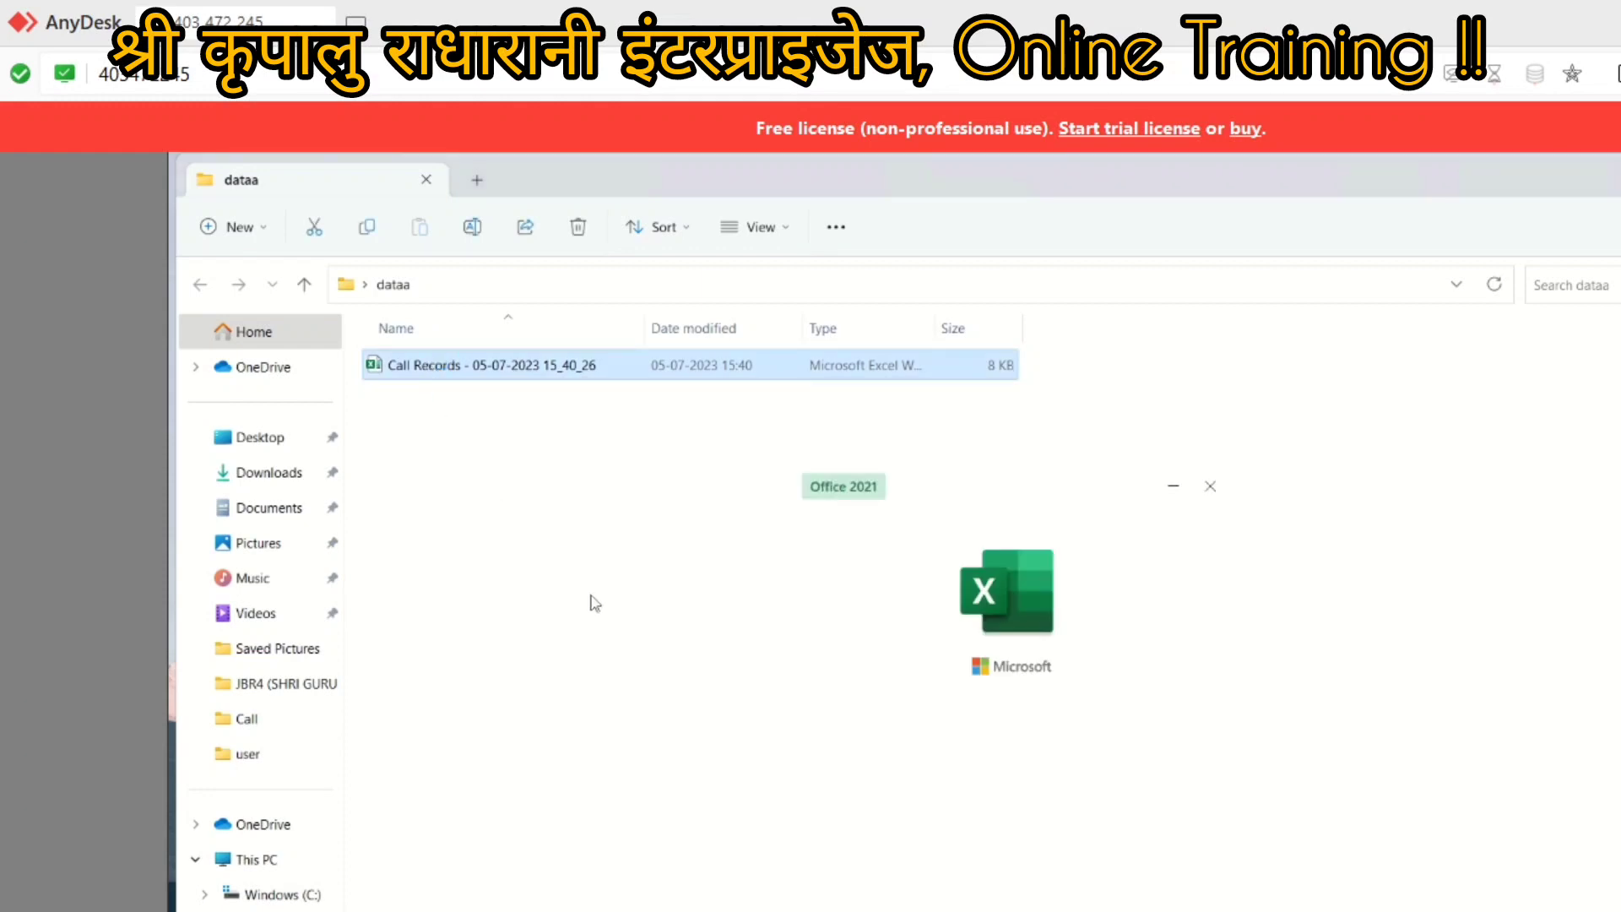
pyautogui.scroll(-20, 648, 641)
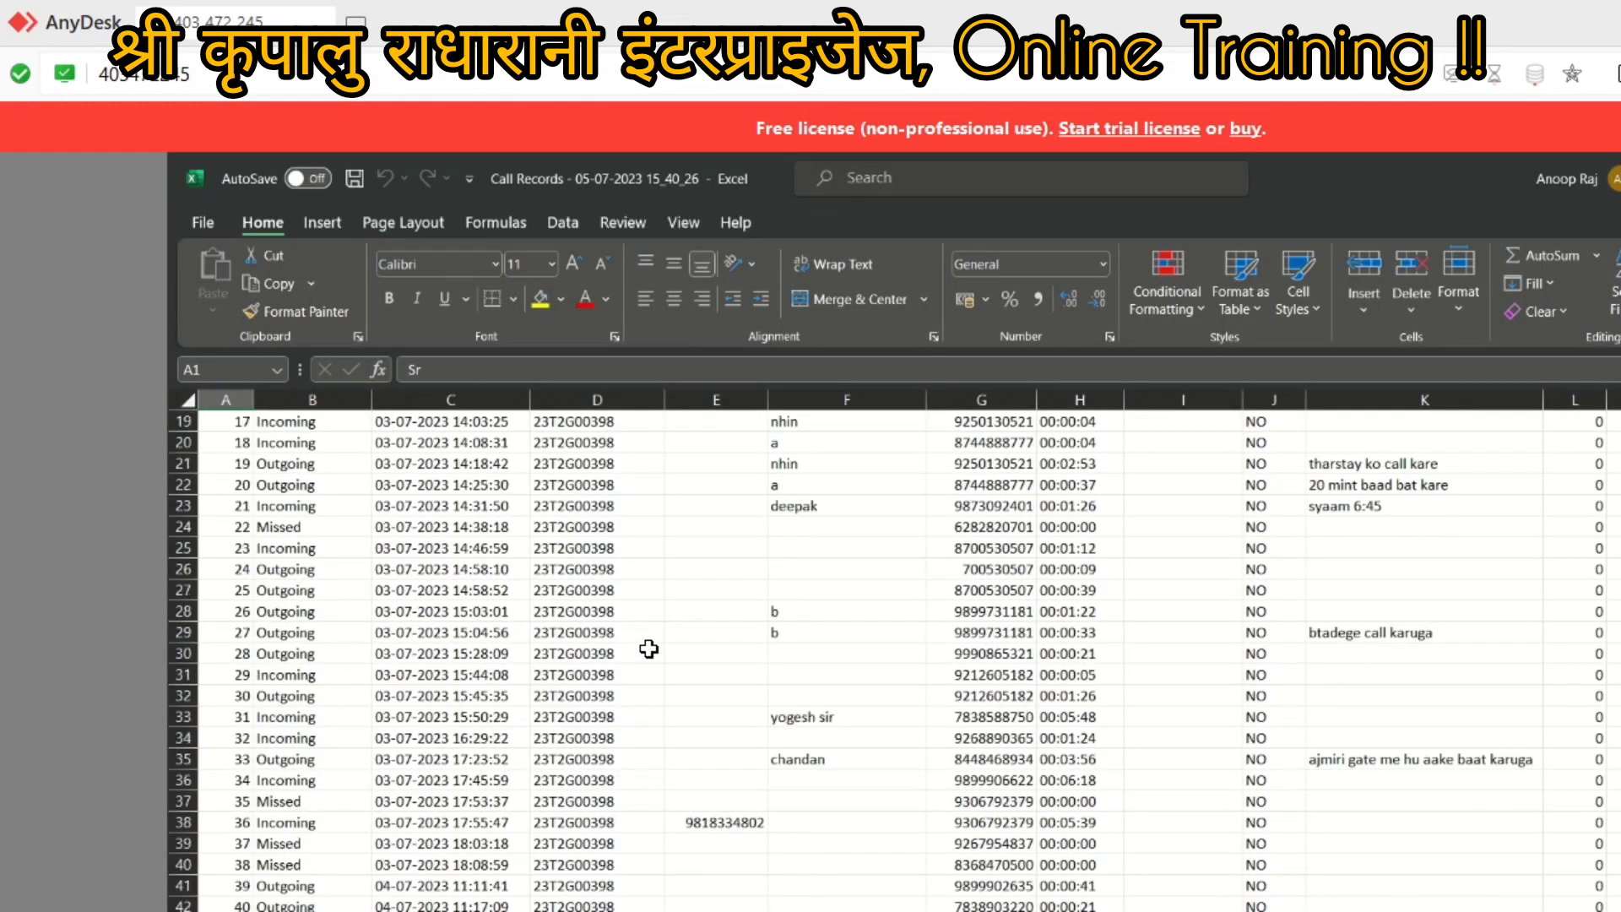
pyautogui.scroll(-8, 649, 648)
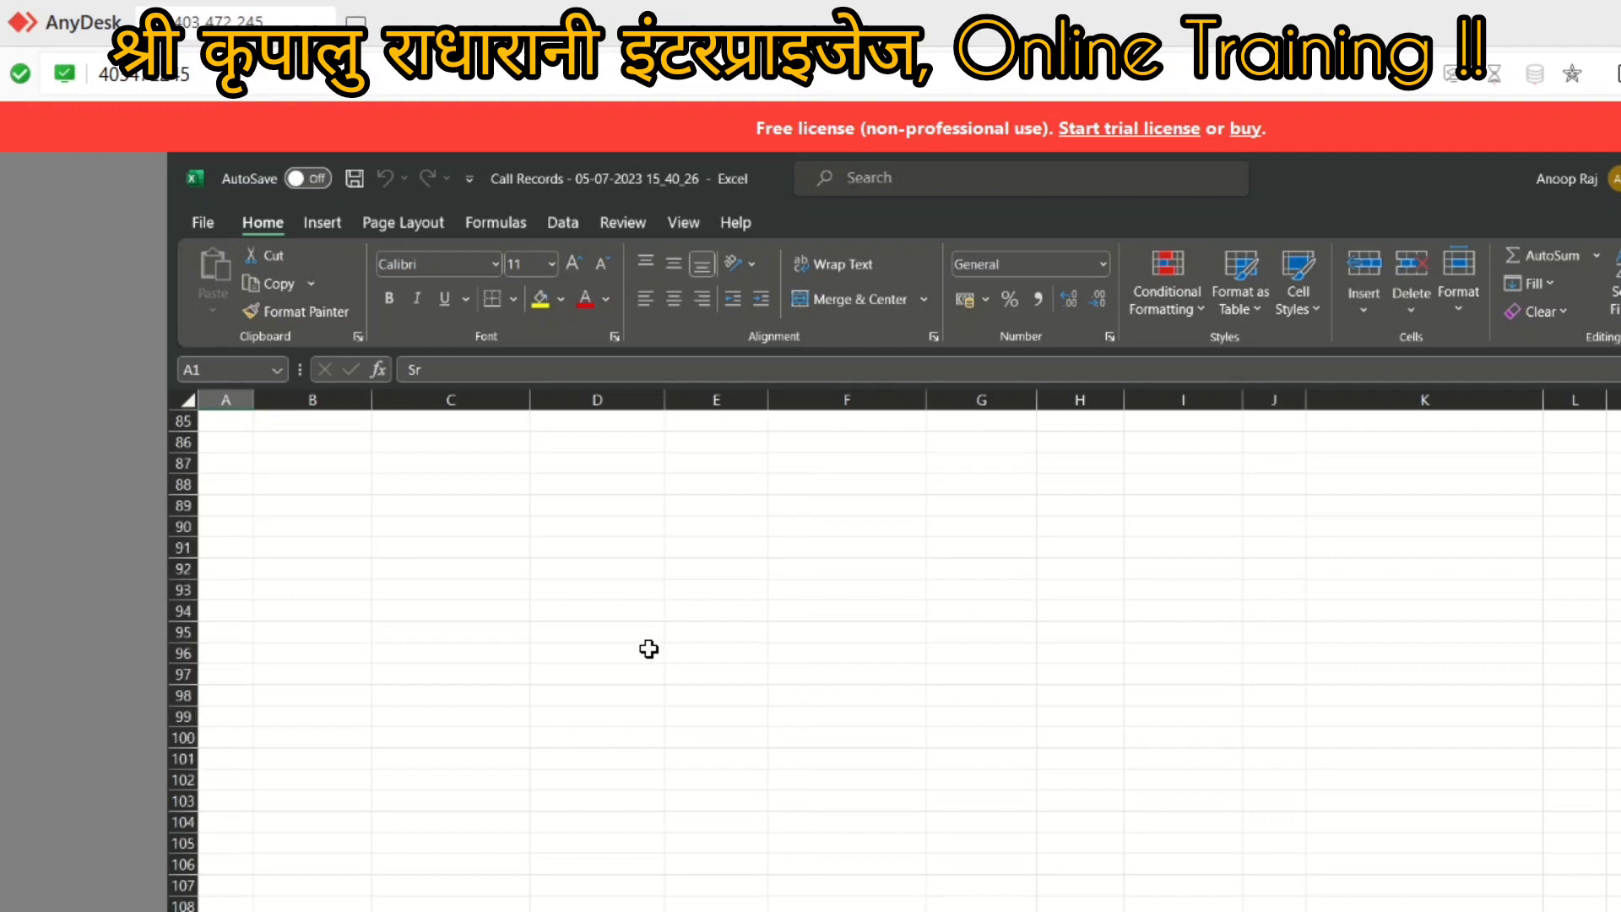
pyautogui.scroll(19, 648, 649)
pyautogui.scroll(9, 722, 669)
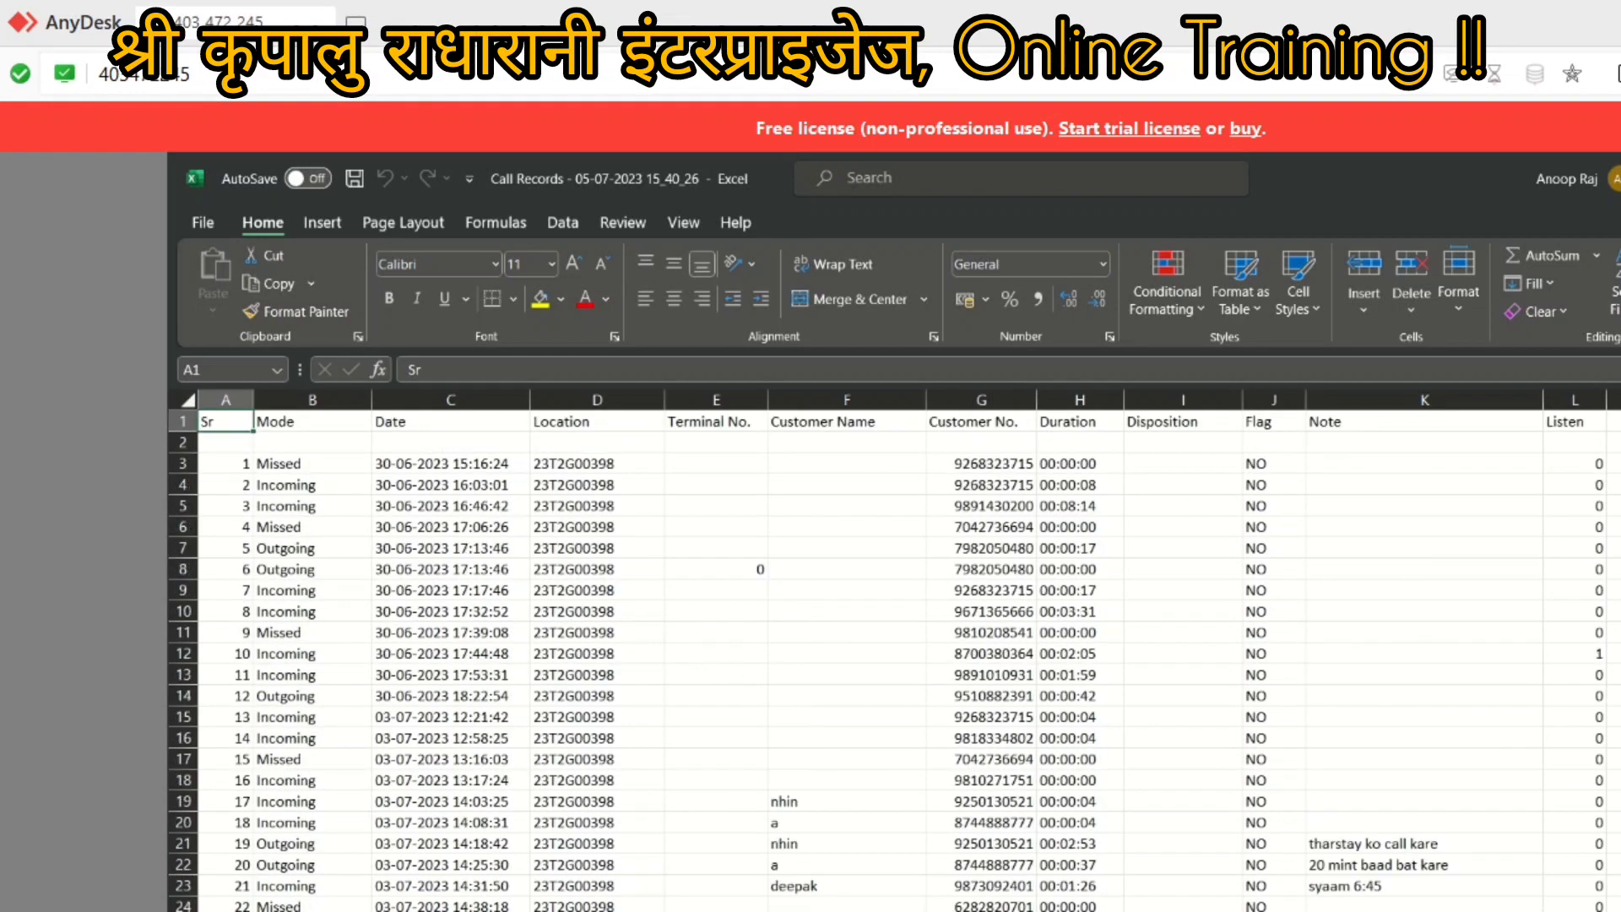
pyautogui.hotkey('alt', 'F4')
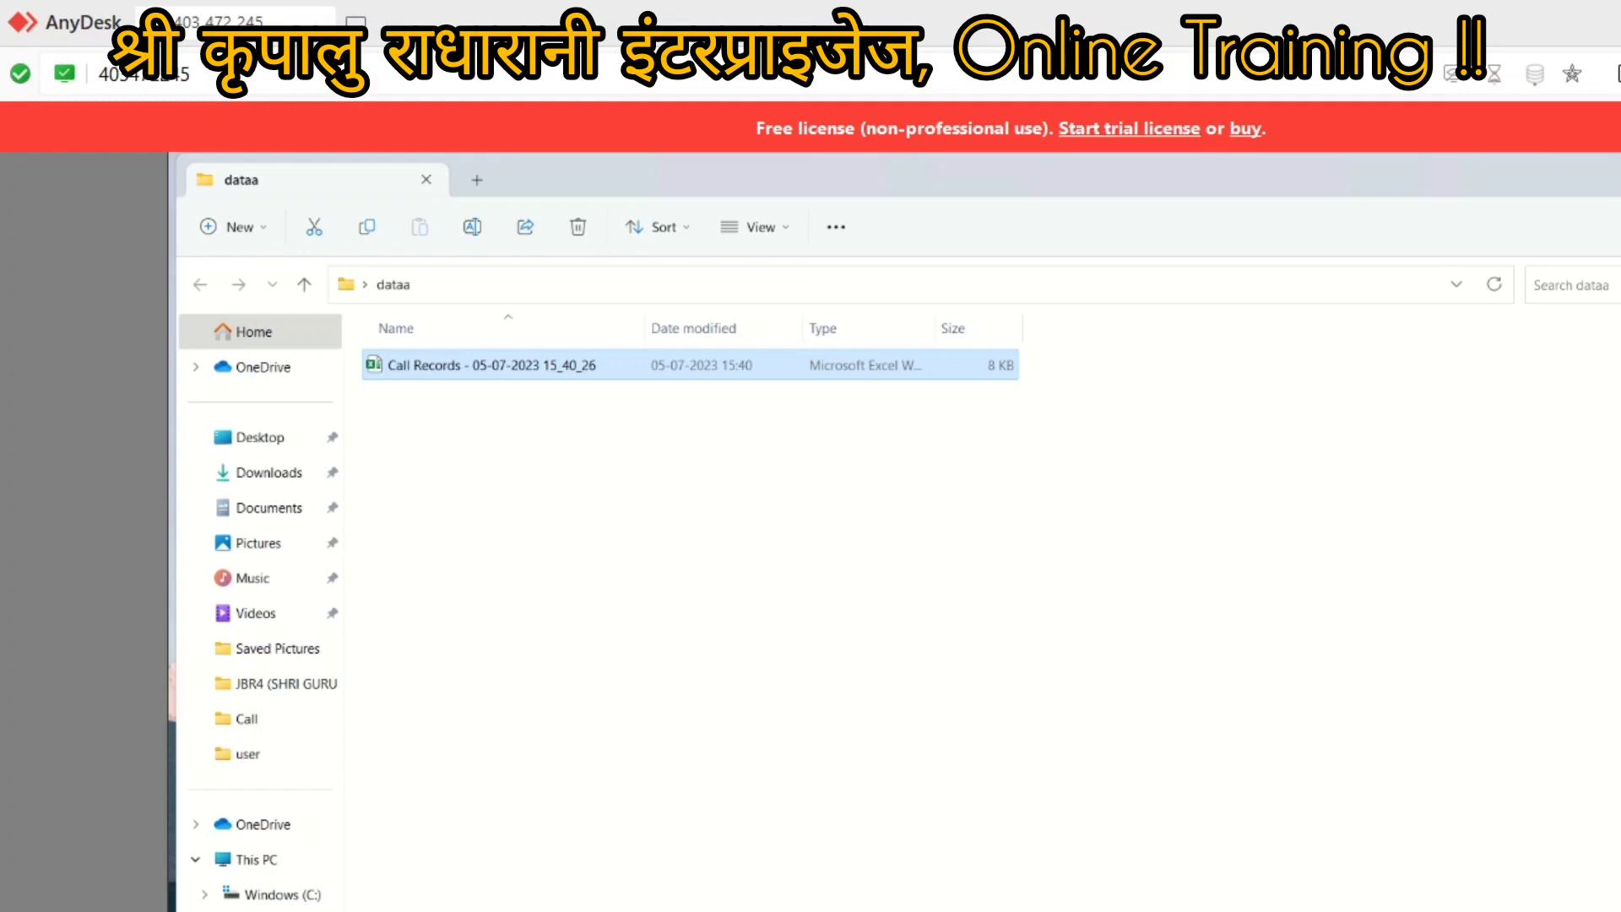
pyautogui.hotkey('alt', 'F4')
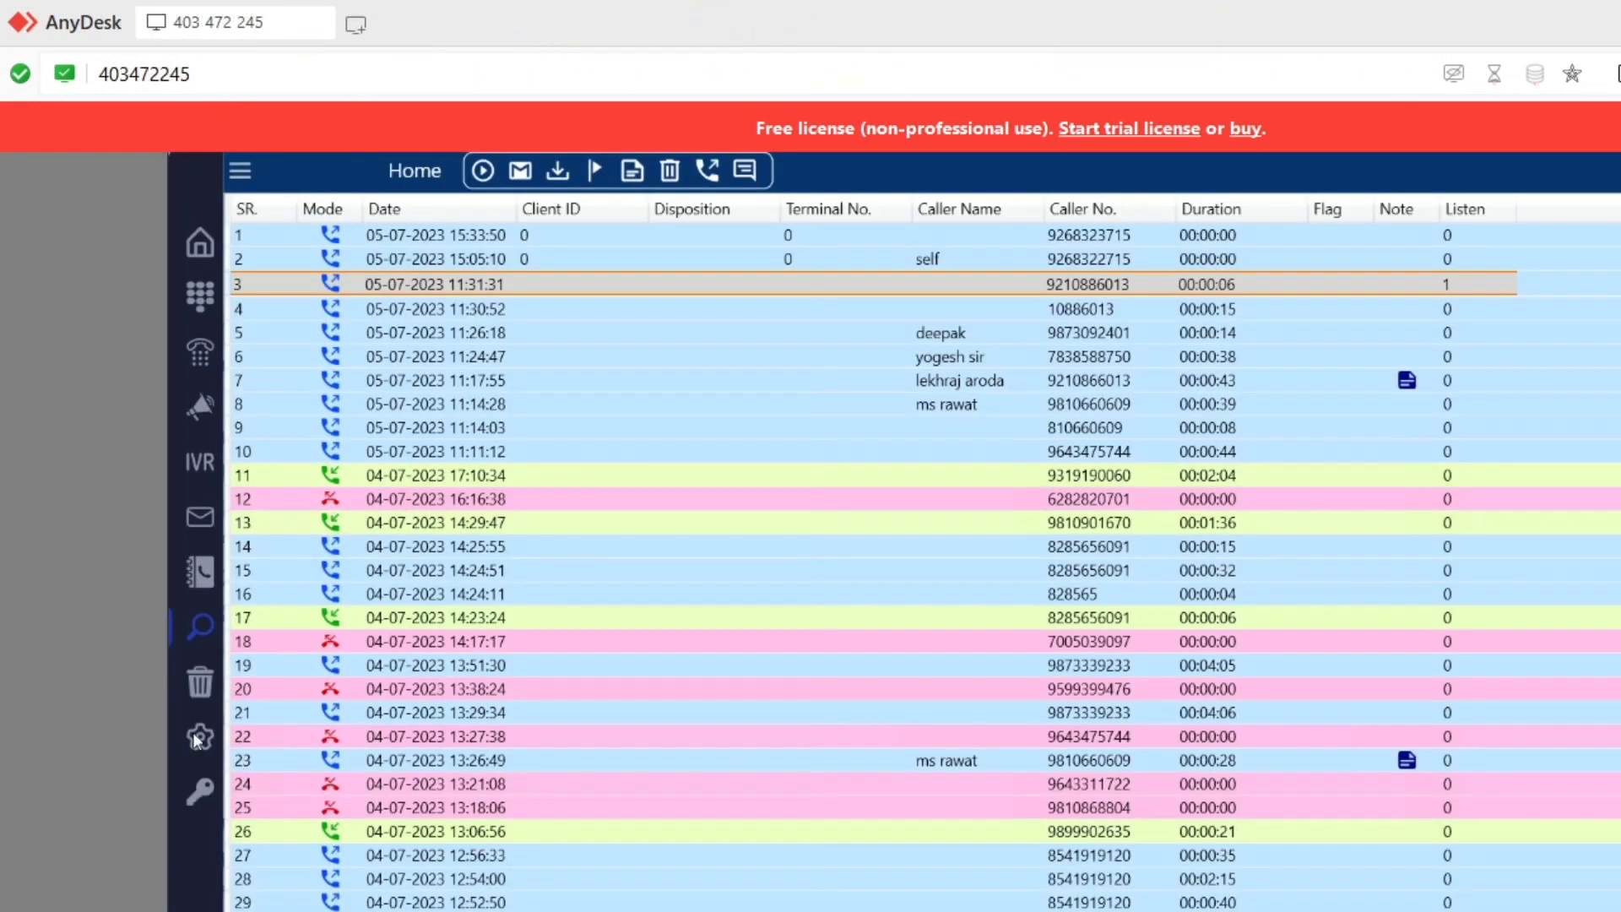